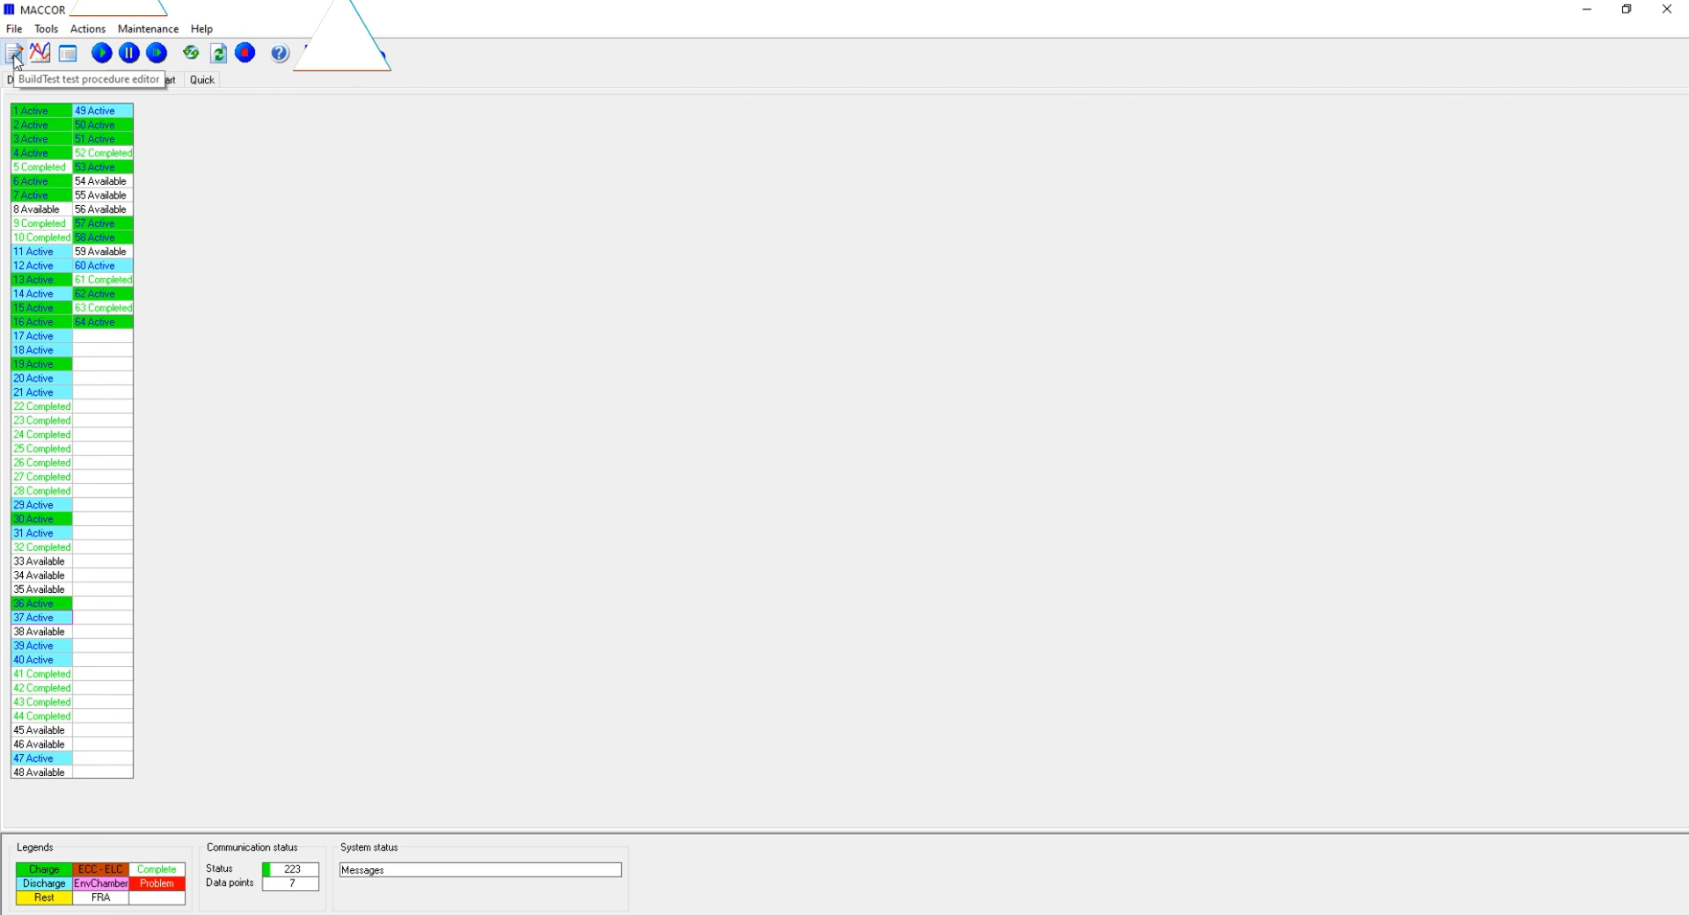
# - Create a new test procedure in the BuildTest editor and set the type of step 1 to Rest
pyautogui.click(15, 54)
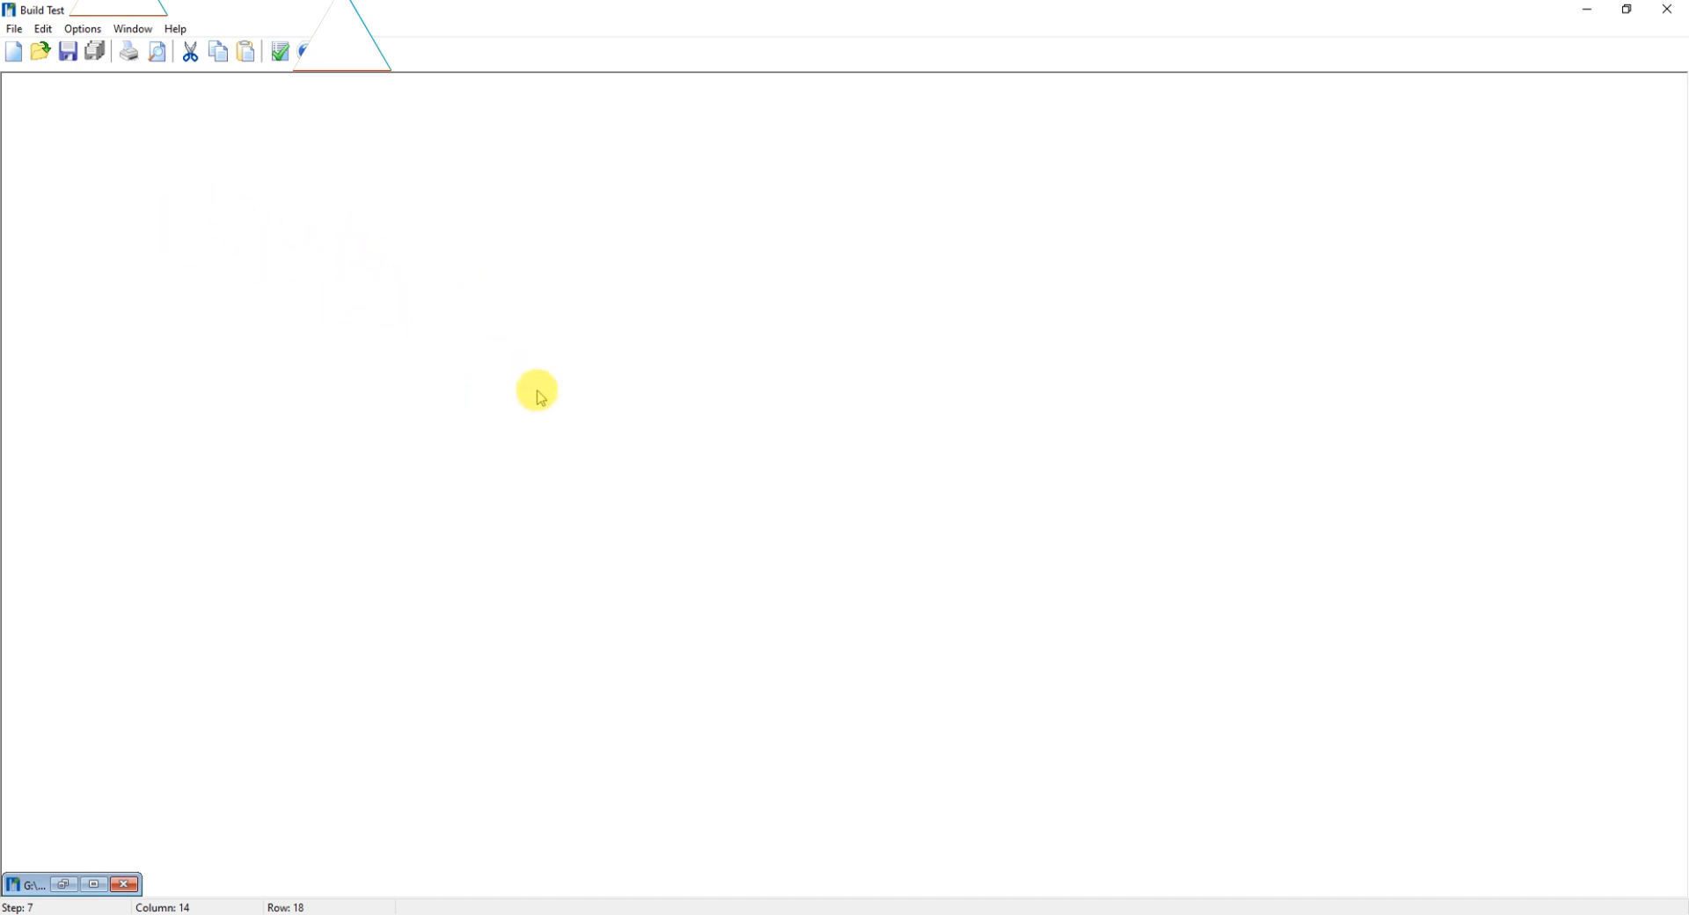
pyautogui.click(18, 55)
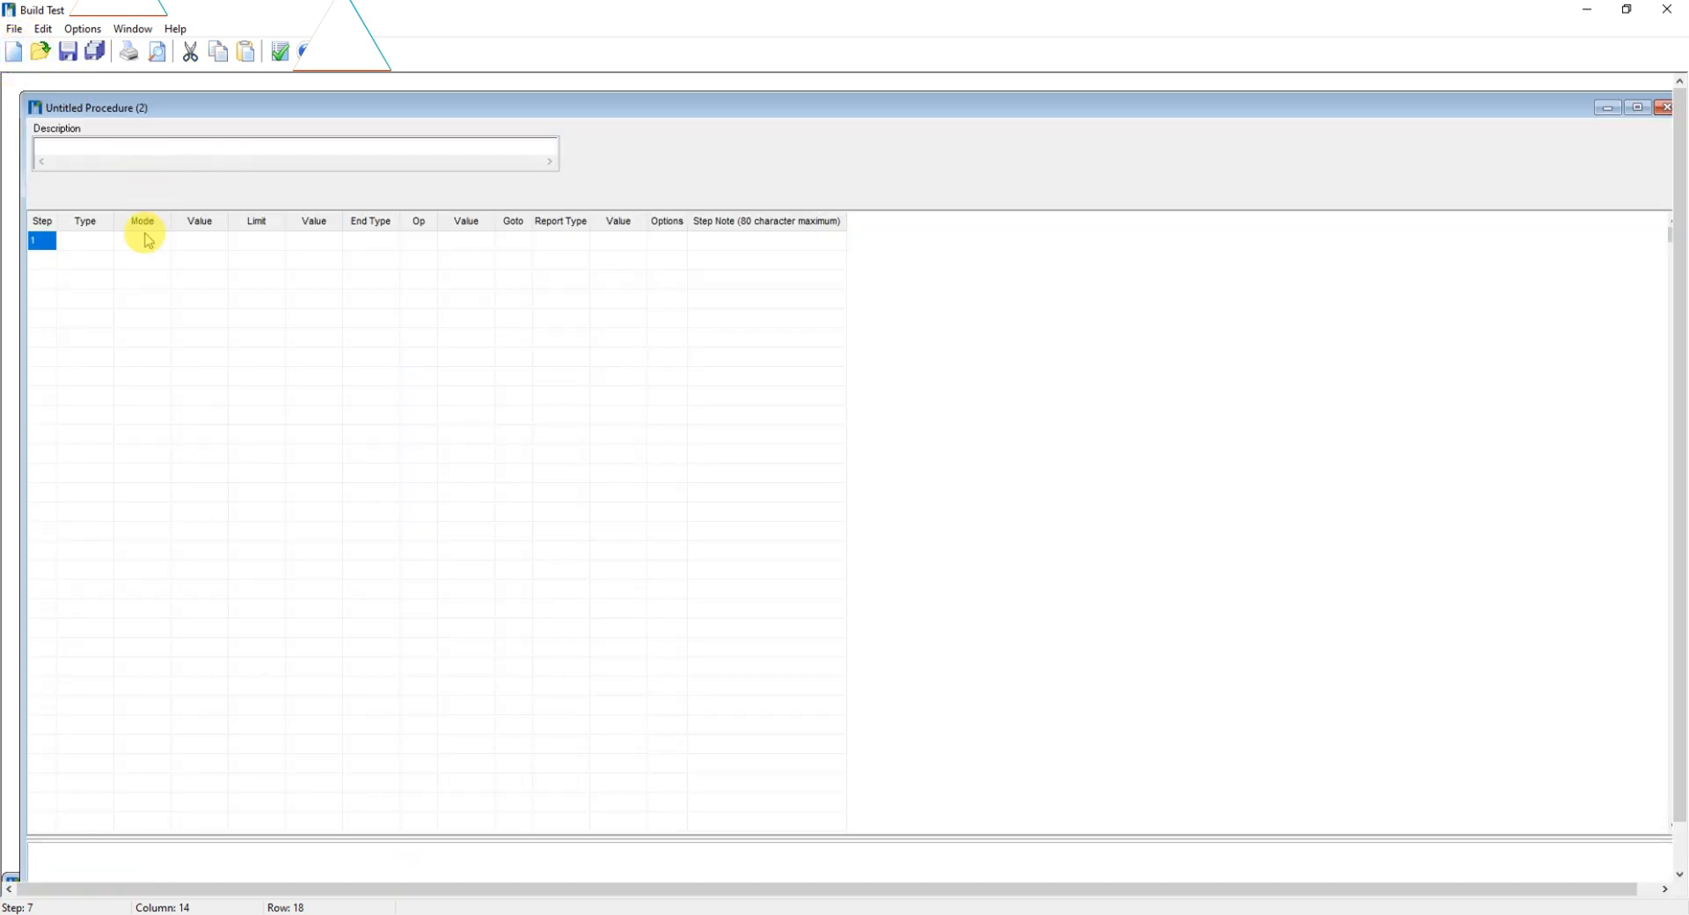
pyautogui.click(104, 240)
pyautogui.click(104, 242)
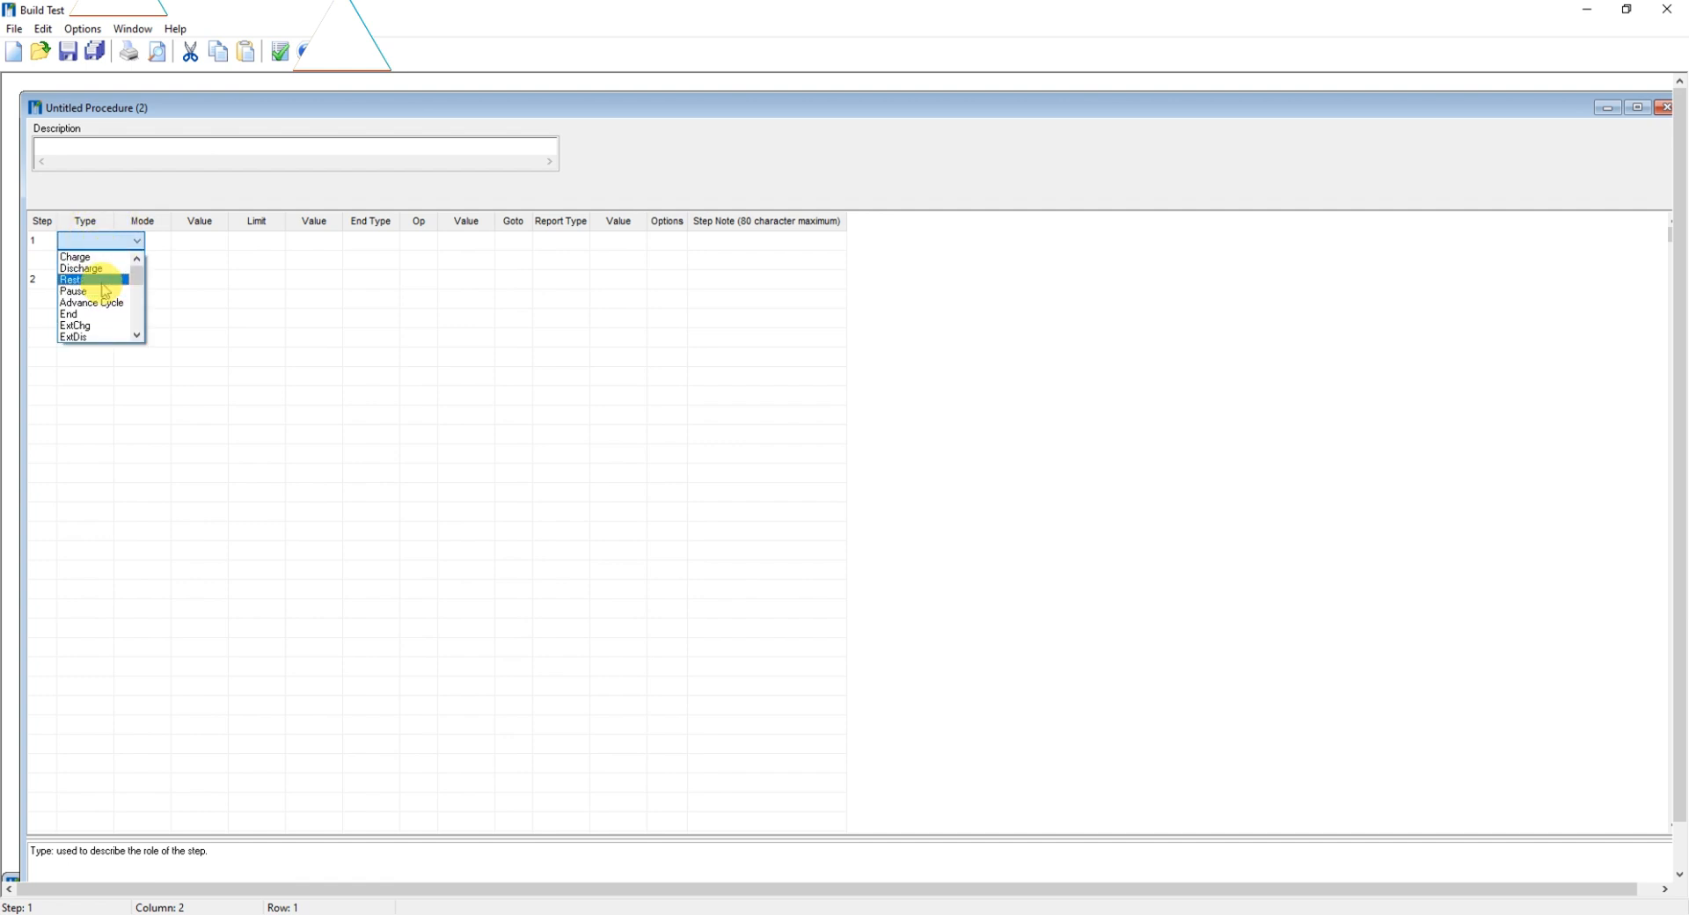
pyautogui.click(101, 279)
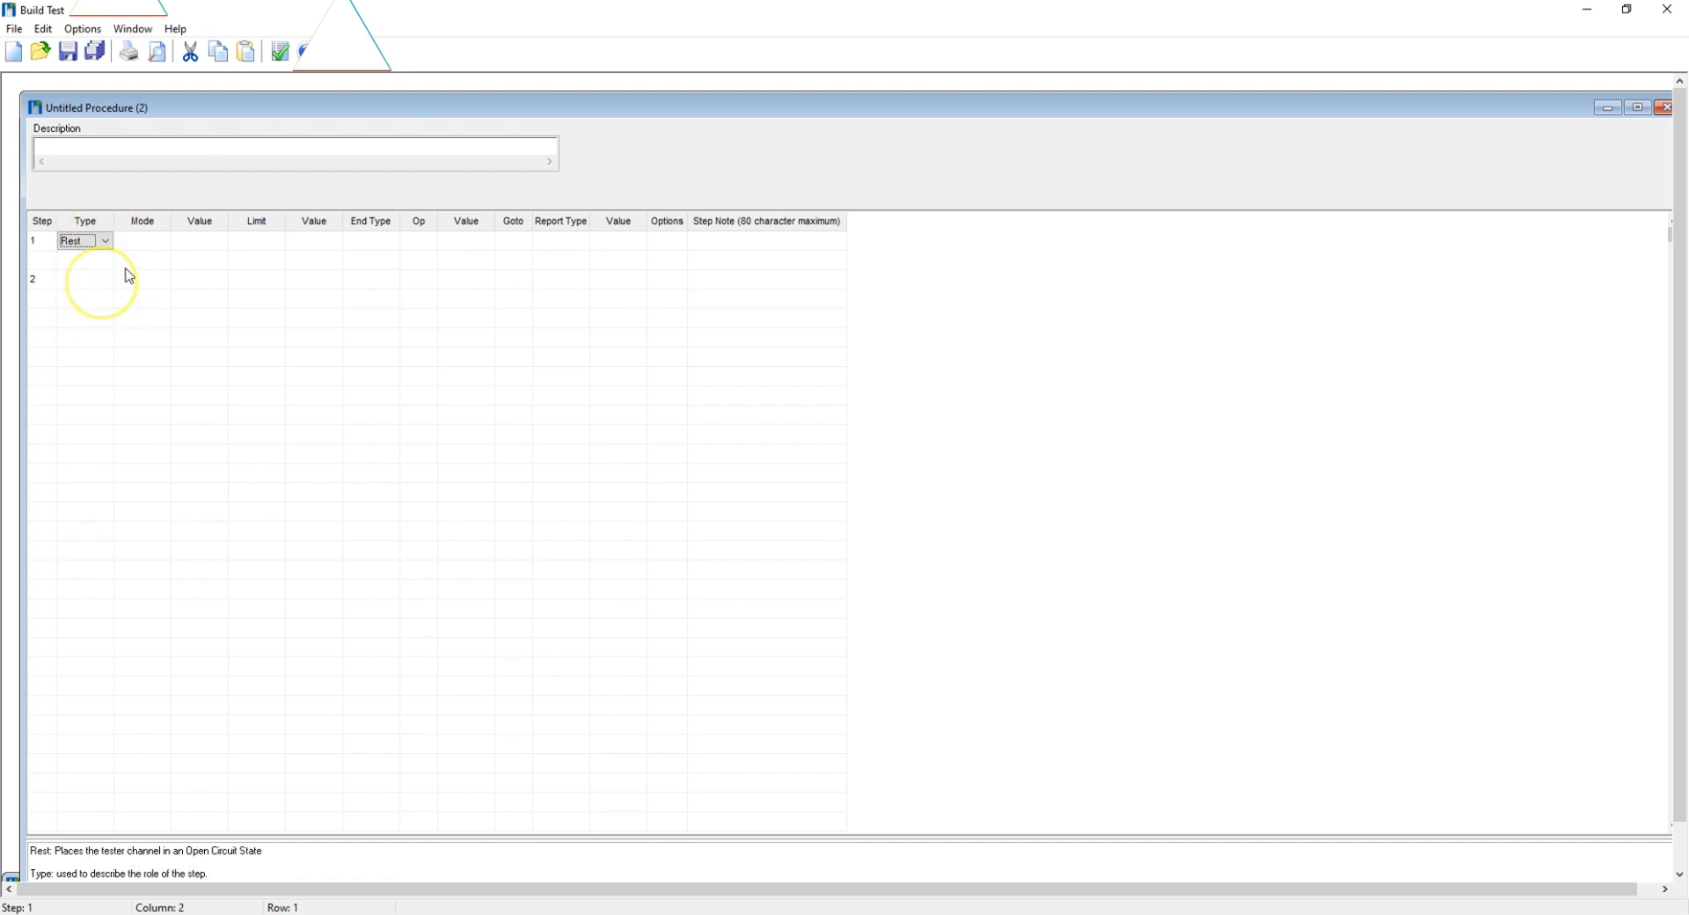
# - Set the rest step's end condition to Step Time = 05:00:00
pyautogui.click(376, 243)
pyautogui.click(388, 242)
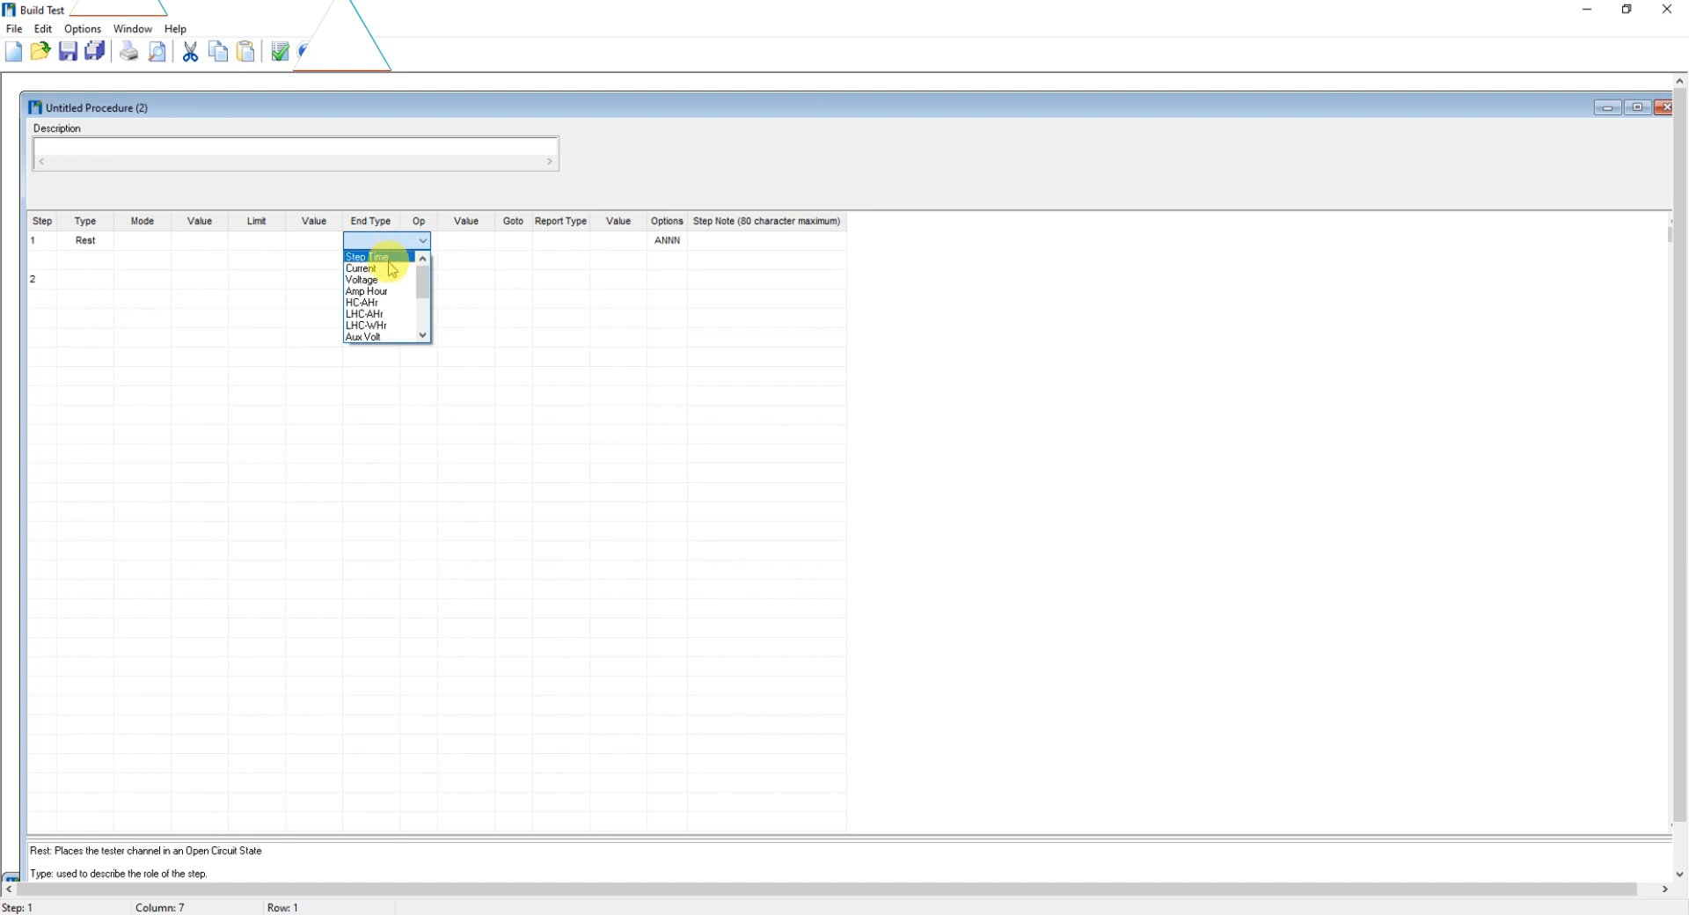
pyautogui.click(389, 258)
pyautogui.click(422, 242)
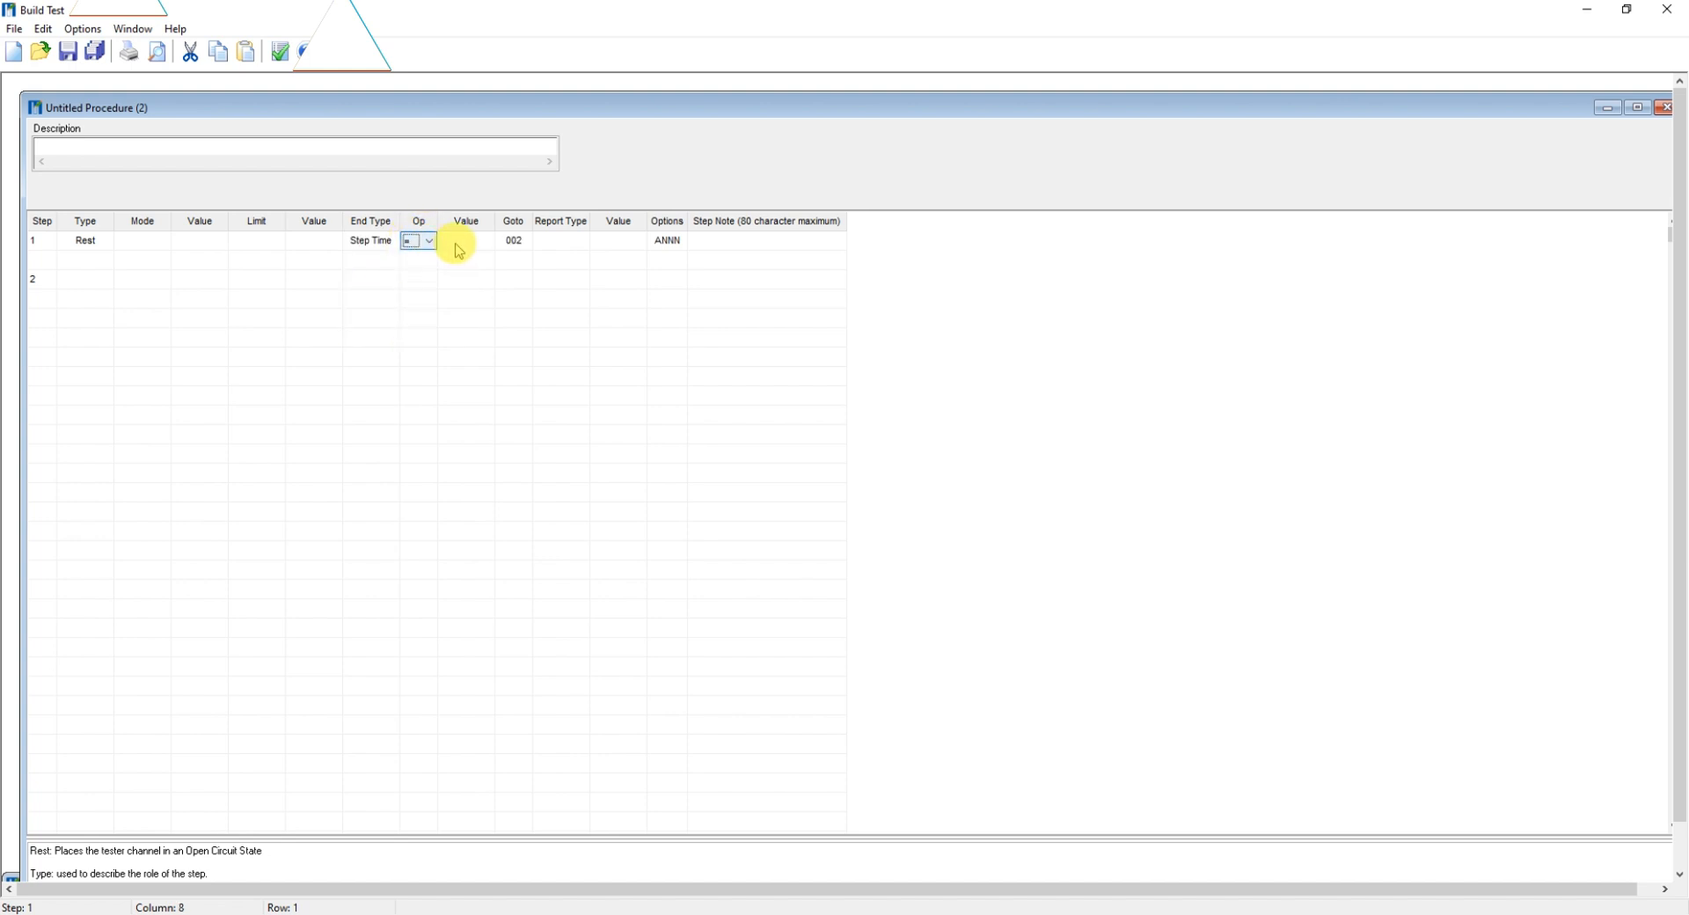
pyautogui.click(459, 243)
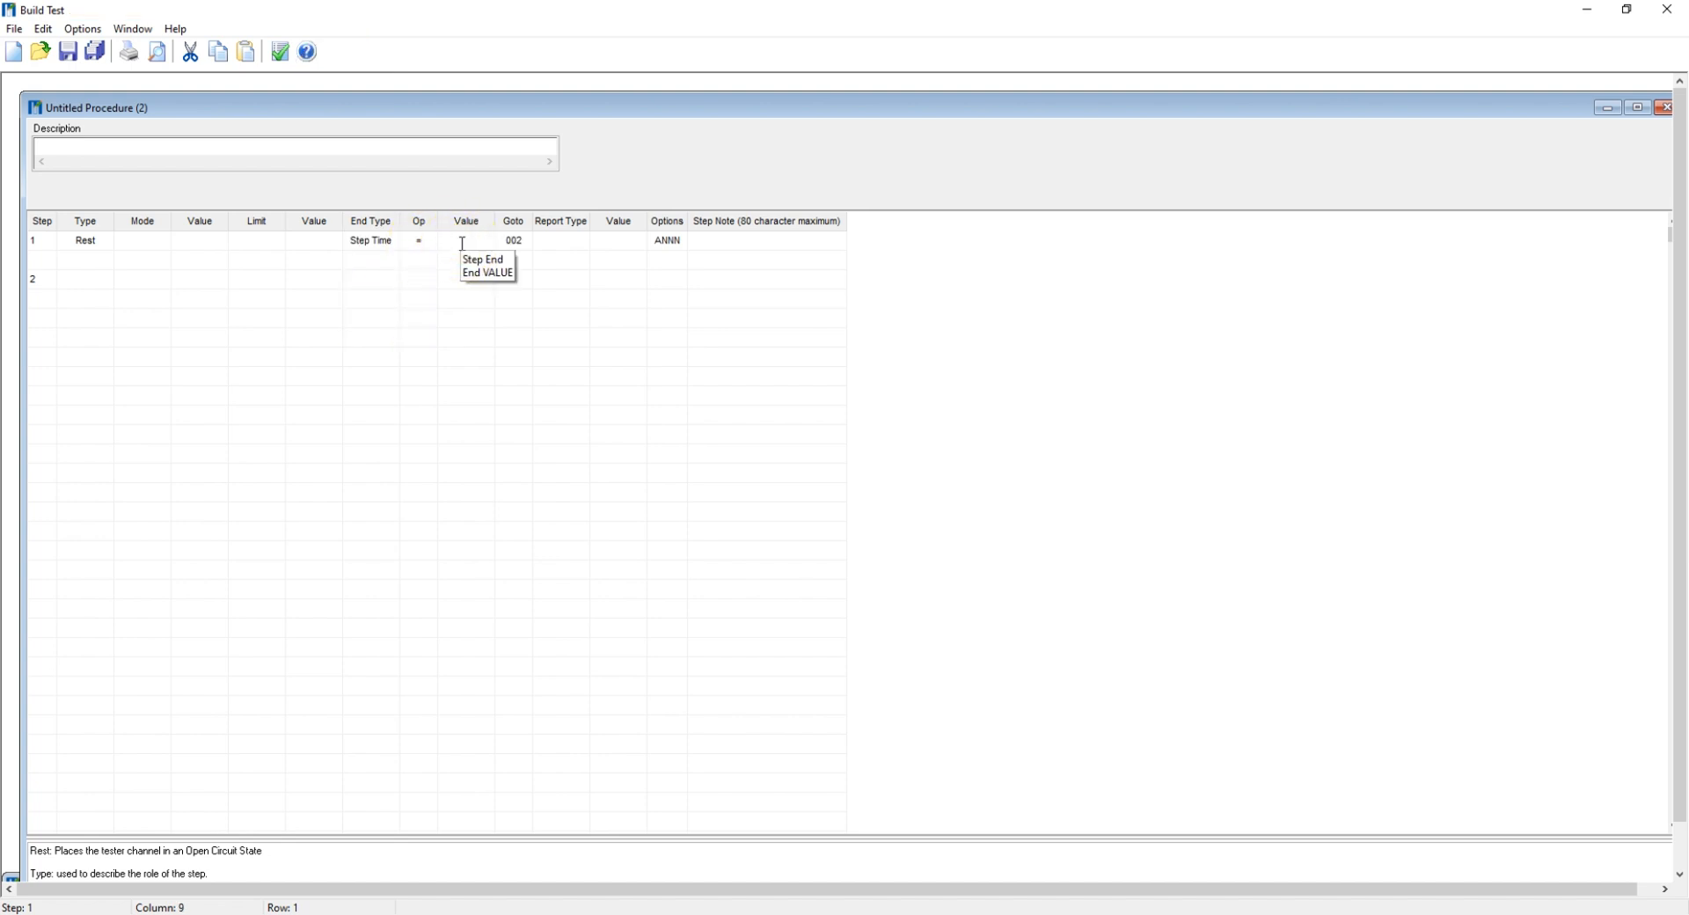
pyautogui.write('05:00:00')
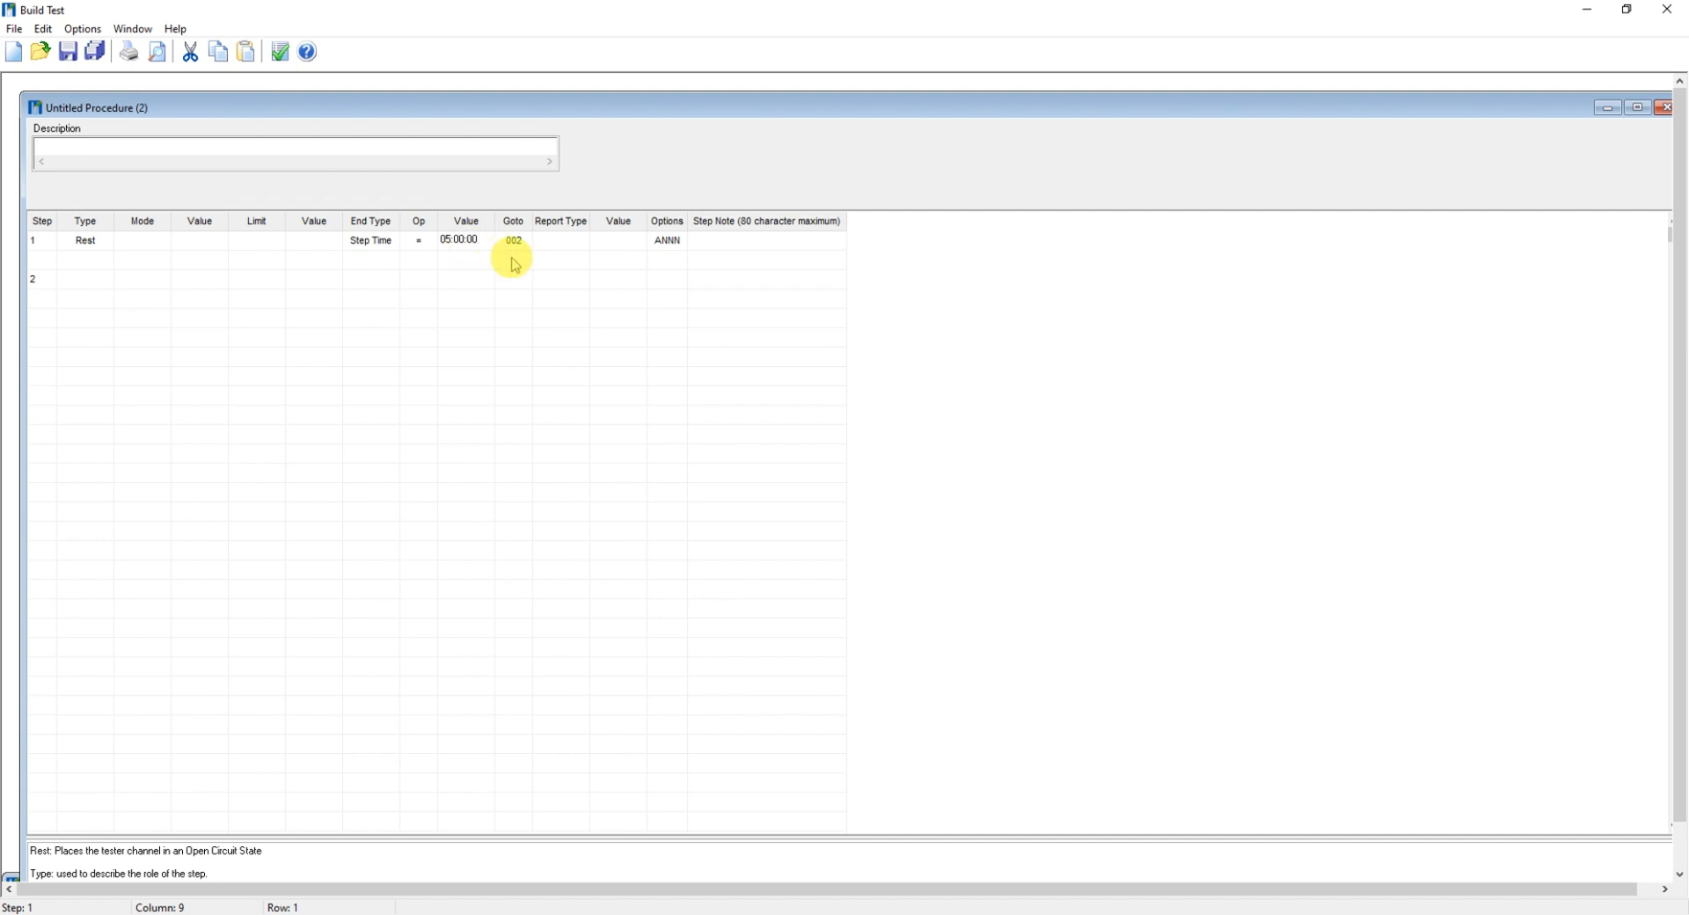
# - Set the rest step to report data by Step Time every 00:00:05
pyautogui.click(584, 244)
pyautogui.click(588, 245)
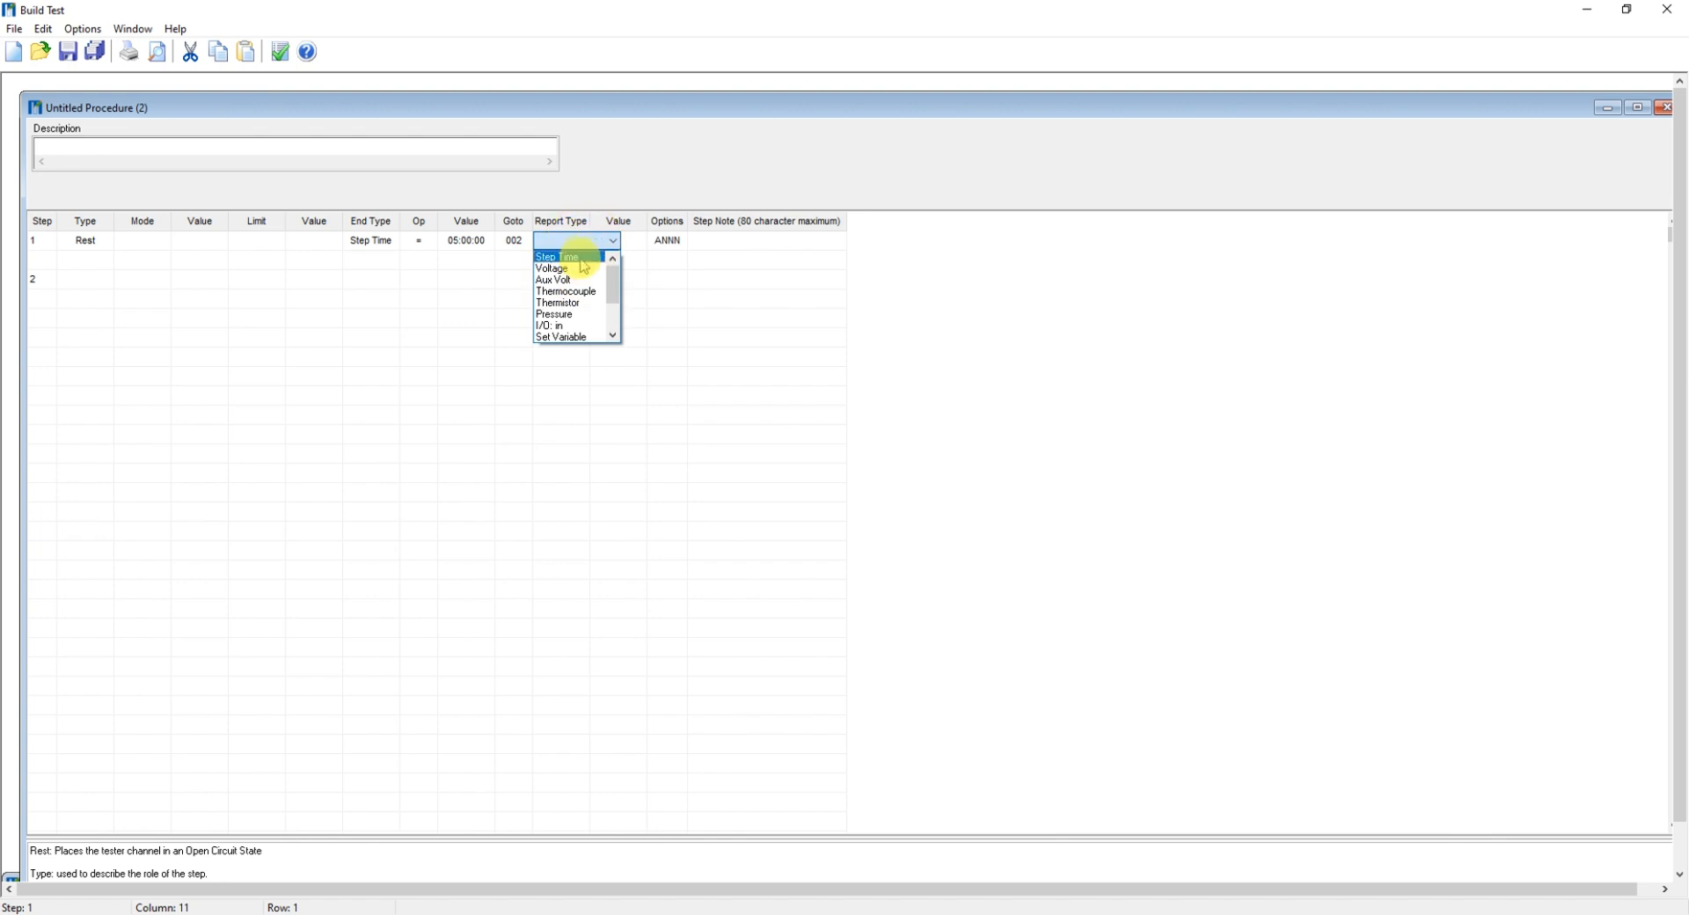
pyautogui.click(582, 263)
pyautogui.click(615, 246)
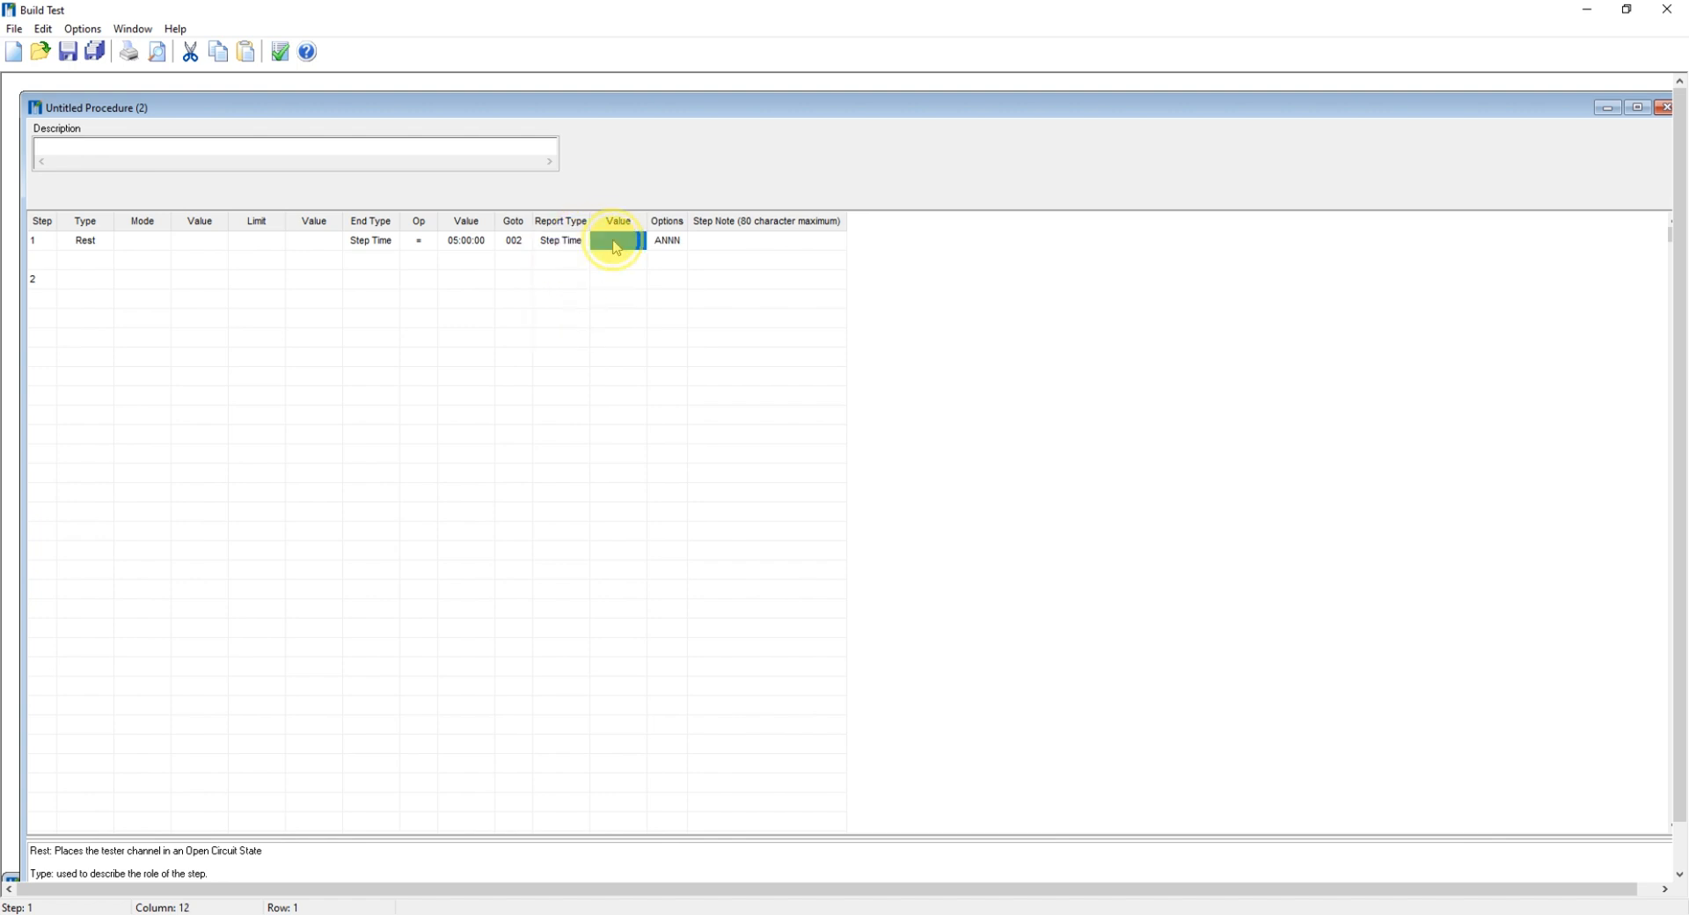
pyautogui.click(612, 241)
pyautogui.write('00:00:05')
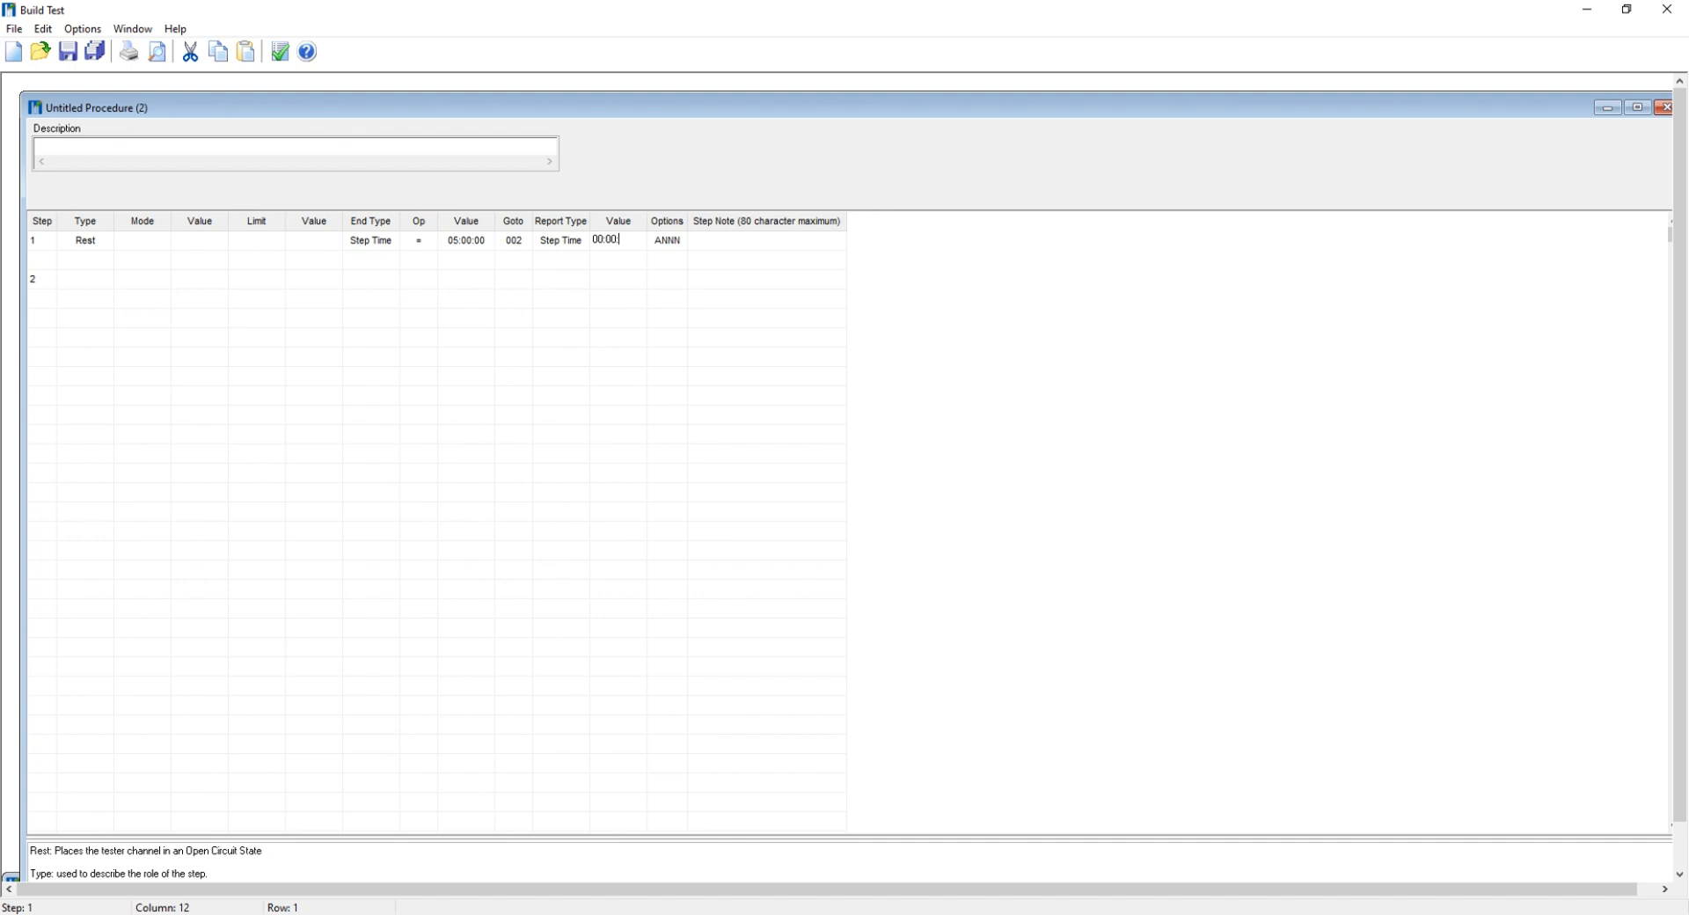
# - Add a second report condition to the rest step, with type Voltage and value 0.05
pyautogui.click(574, 259)
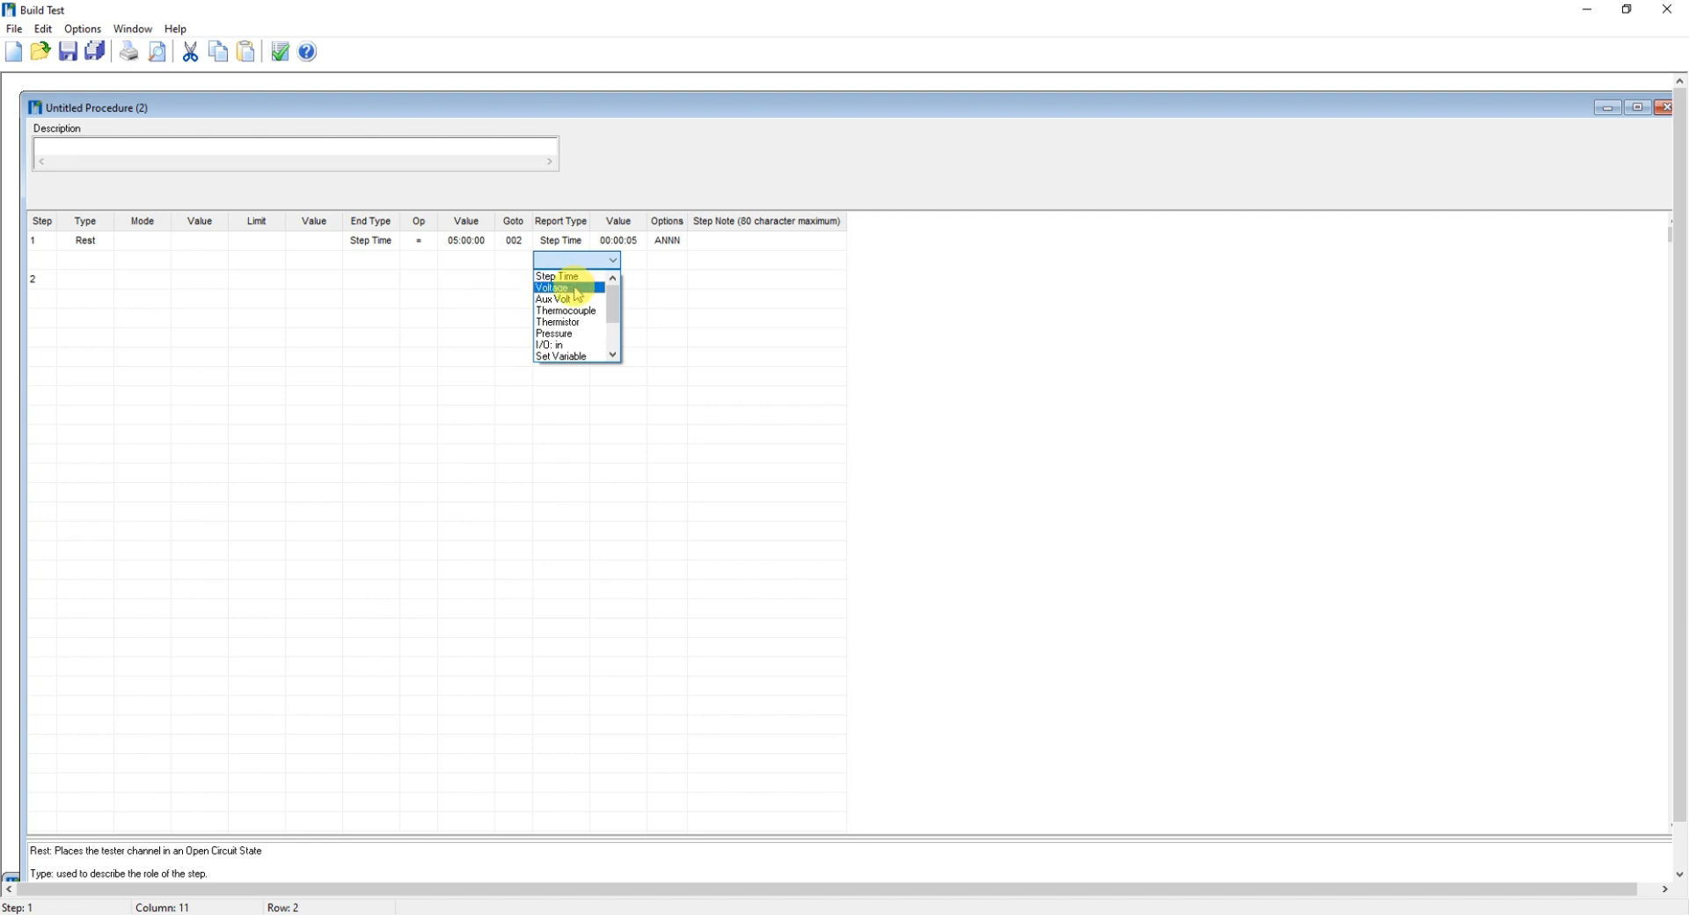
pyautogui.click(579, 288)
pyautogui.click(616, 260)
pyautogui.click(625, 262)
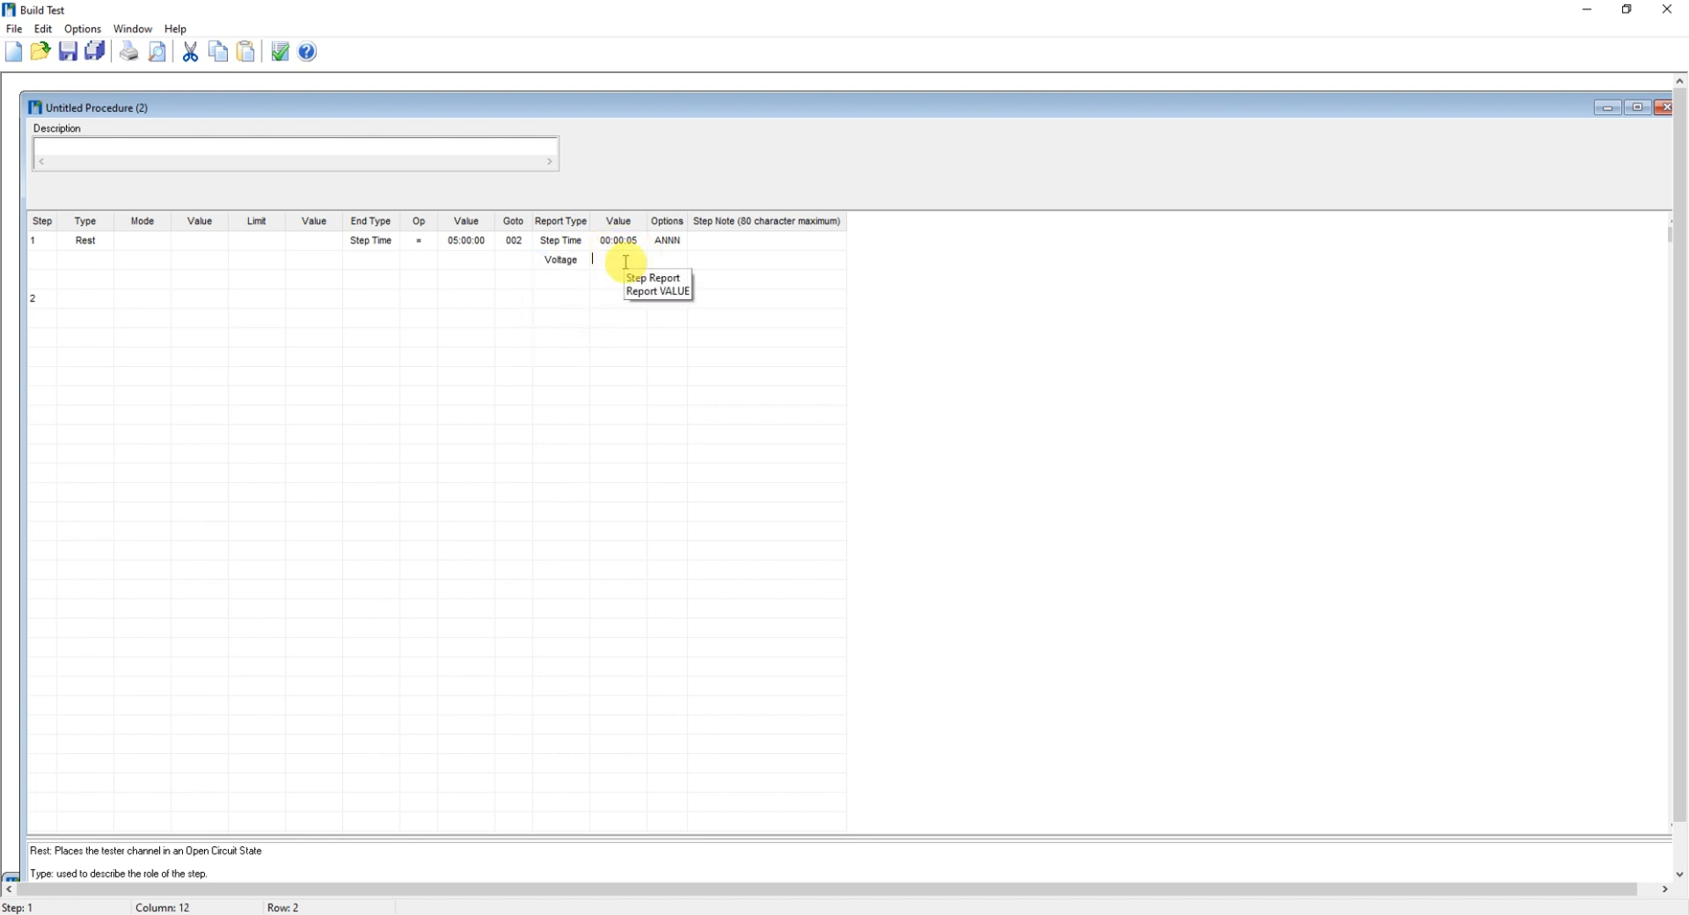
pyautogui.write('0.05')
pyautogui.click(782, 338)
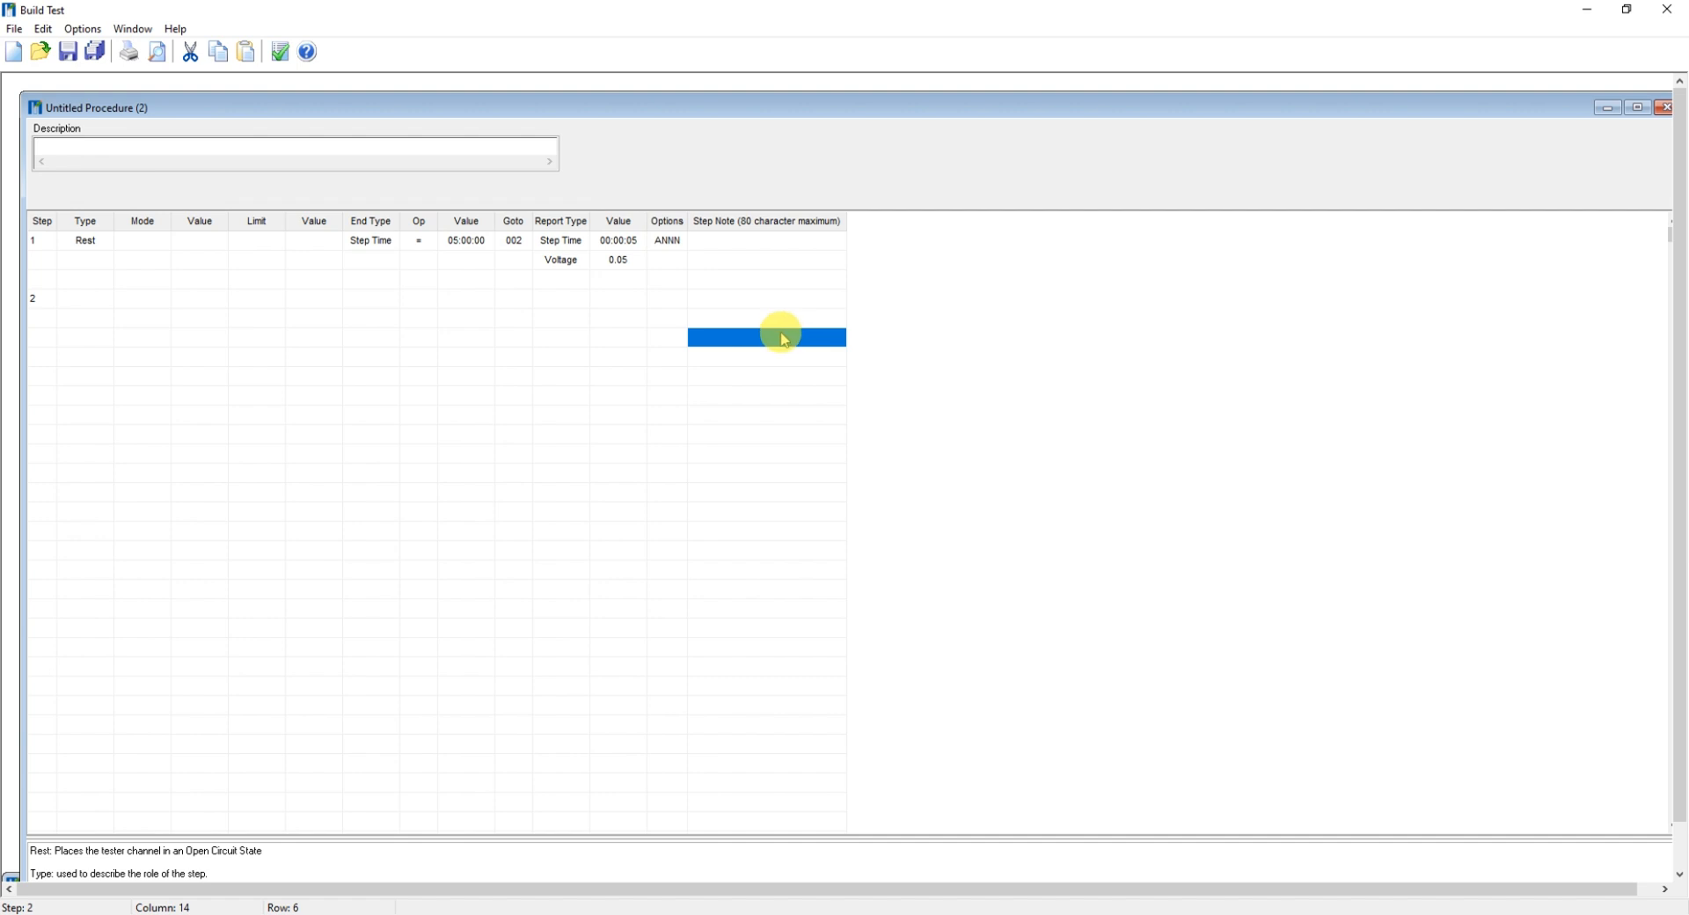
# - Set the type of step 2 to the loop start Do1
pyautogui.click(109, 302)
pyautogui.click(106, 300)
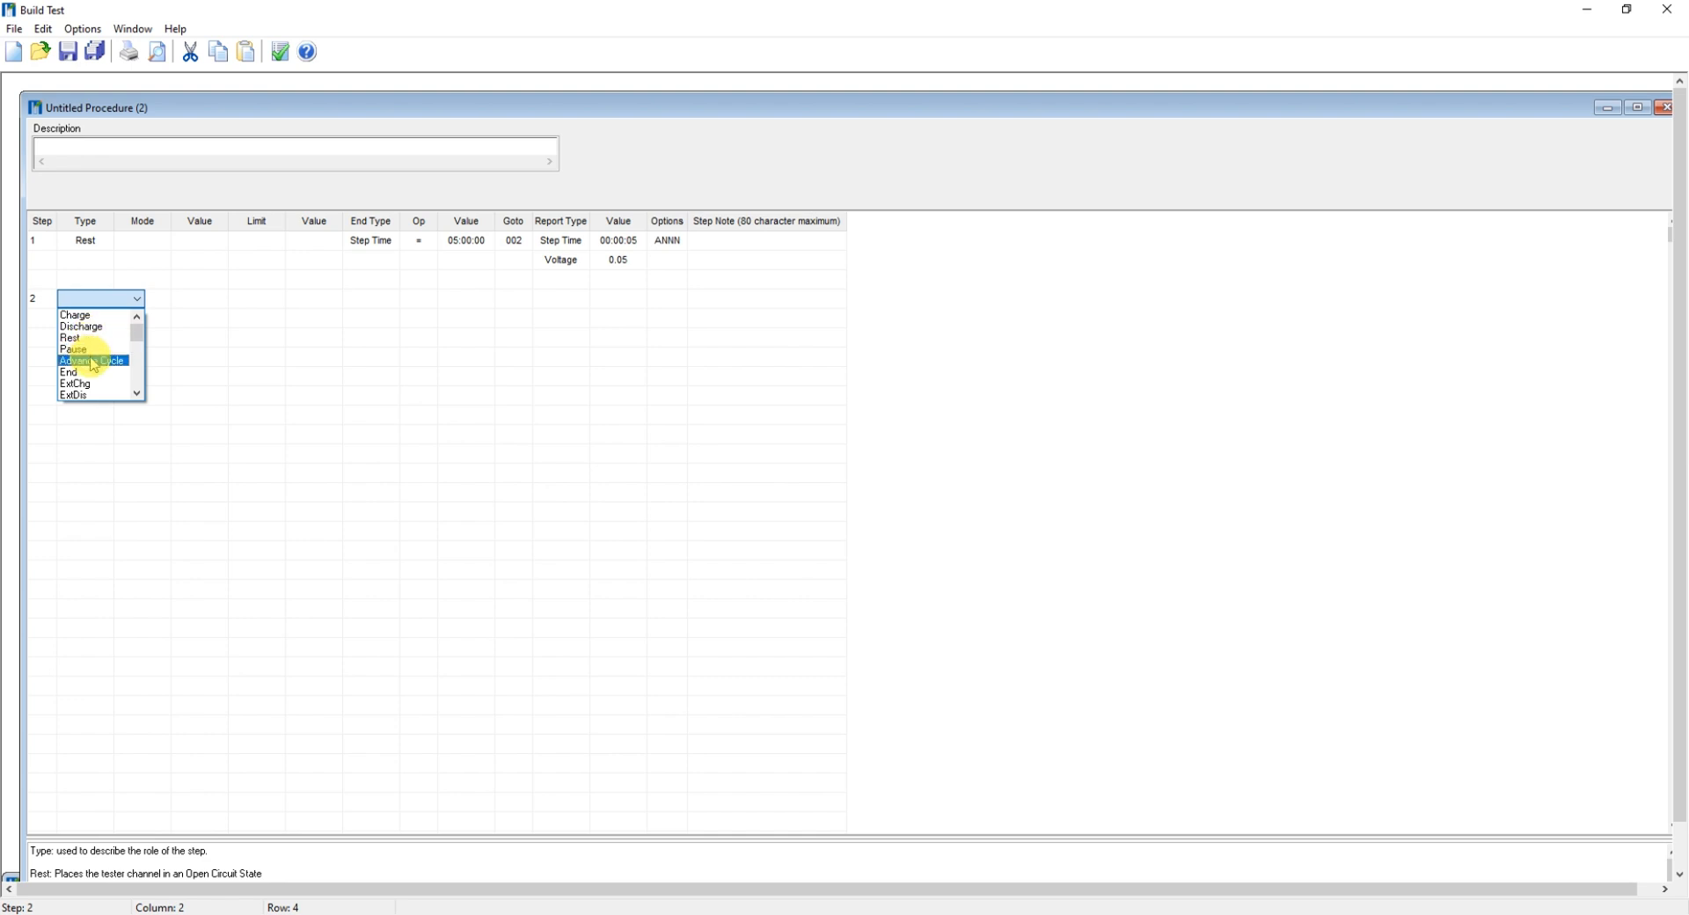
pyautogui.scroll(-1, 92, 362)
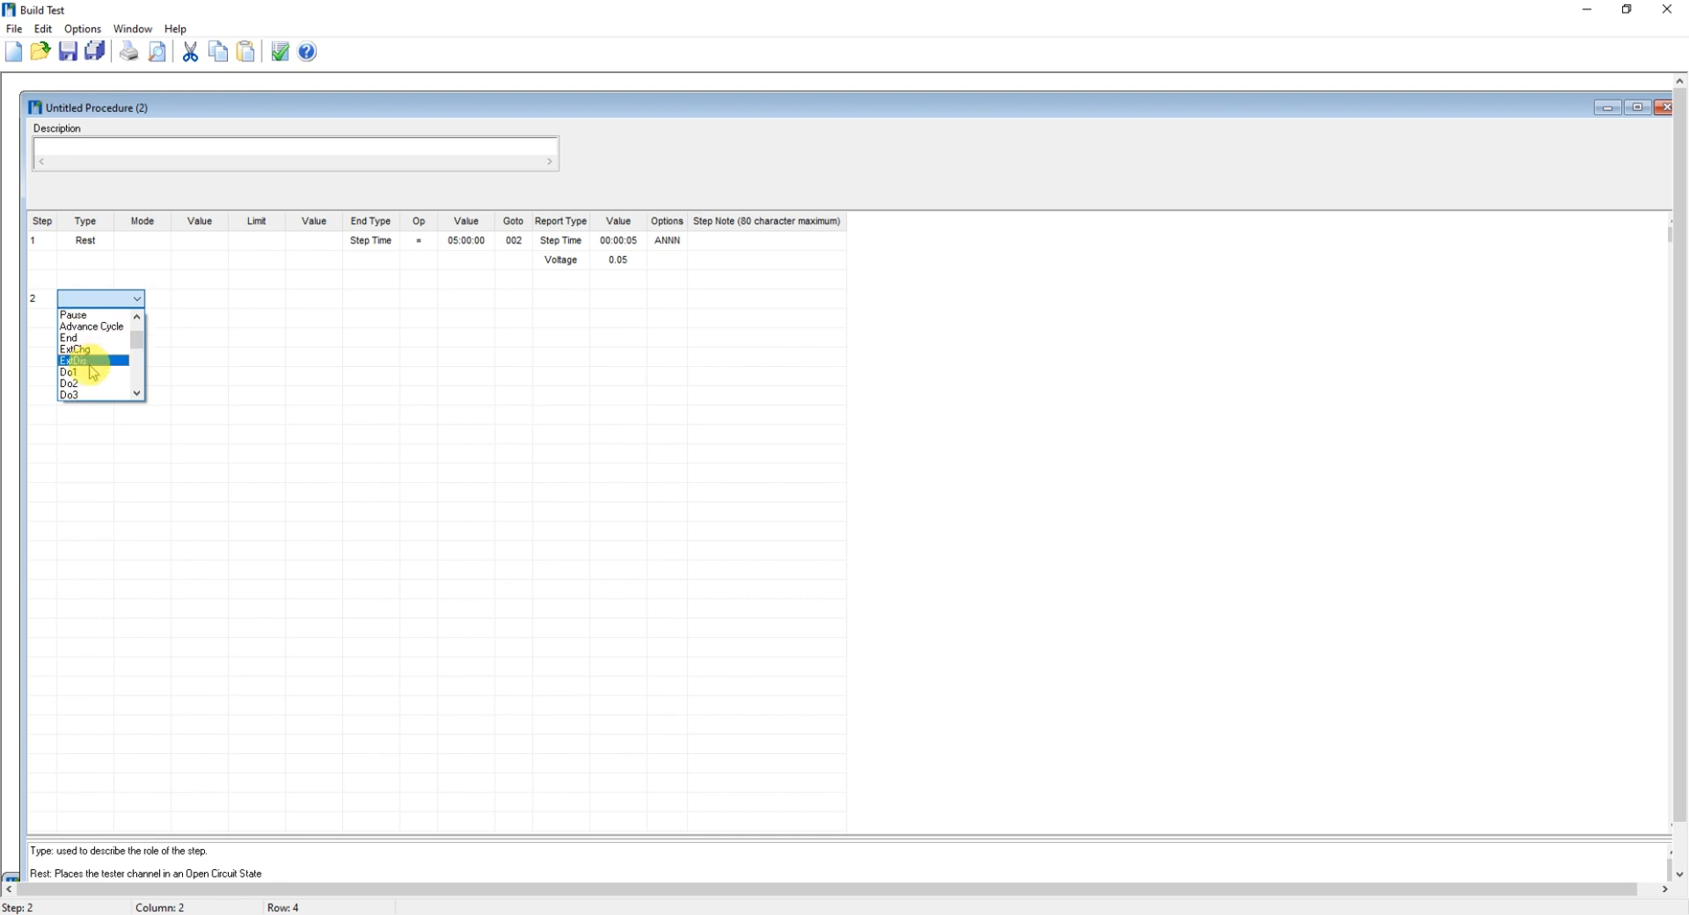
pyautogui.click(89, 381)
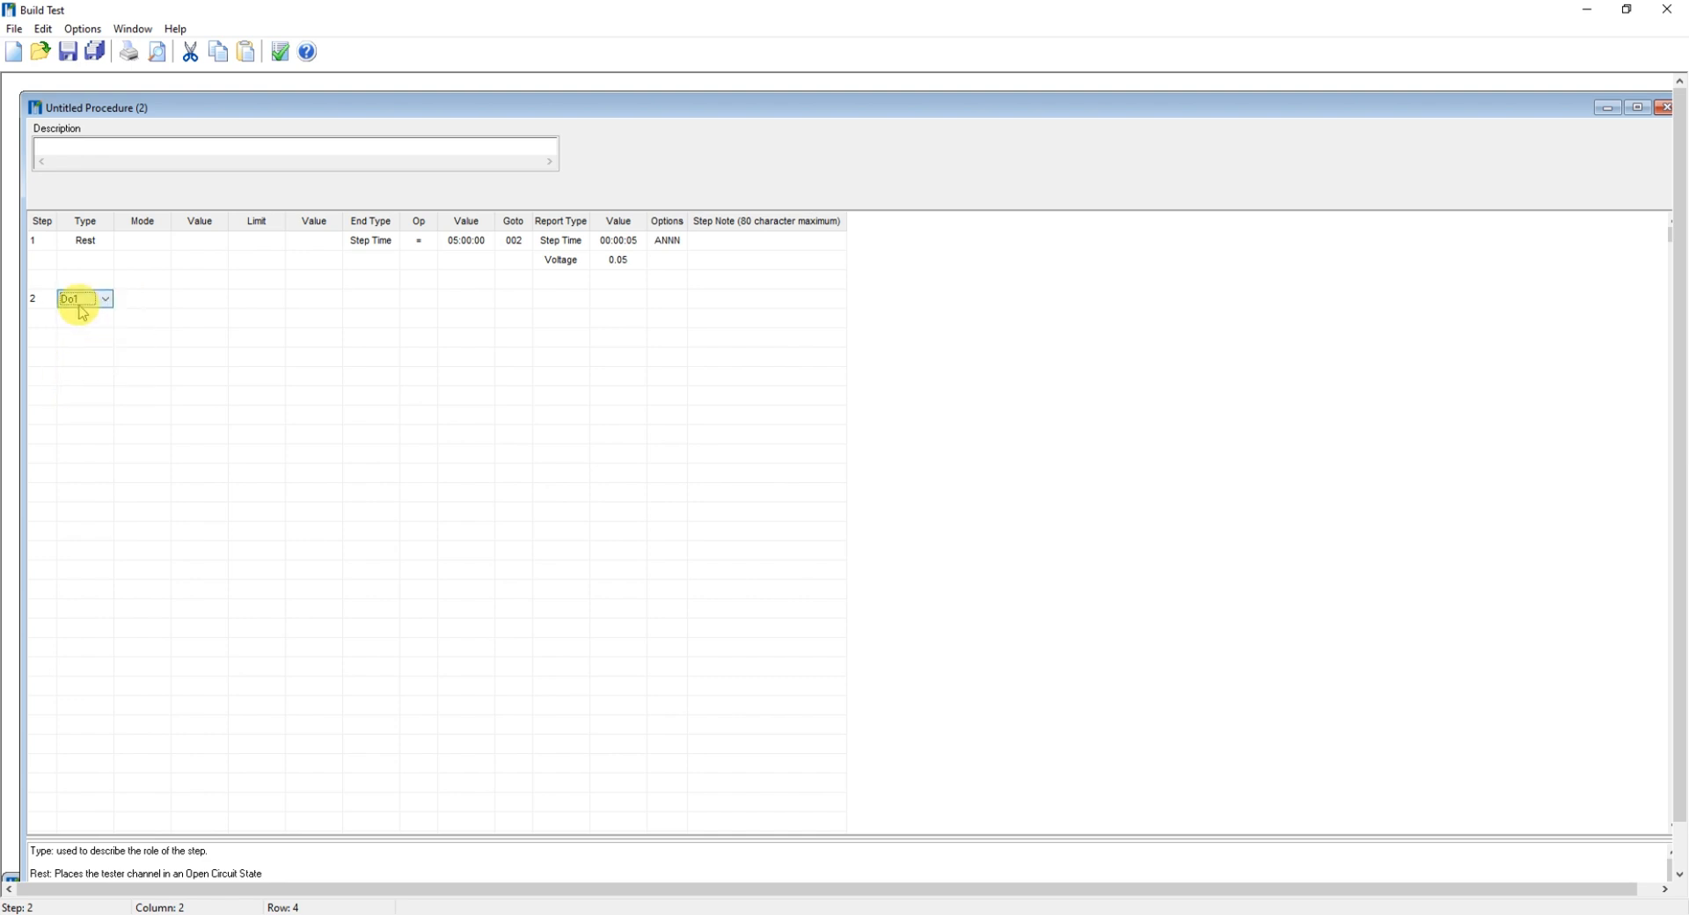
# - Define step 3 as a Charge step in Current mode with a value of 0.1C
pyautogui.click(100, 340)
pyautogui.click(103, 340)
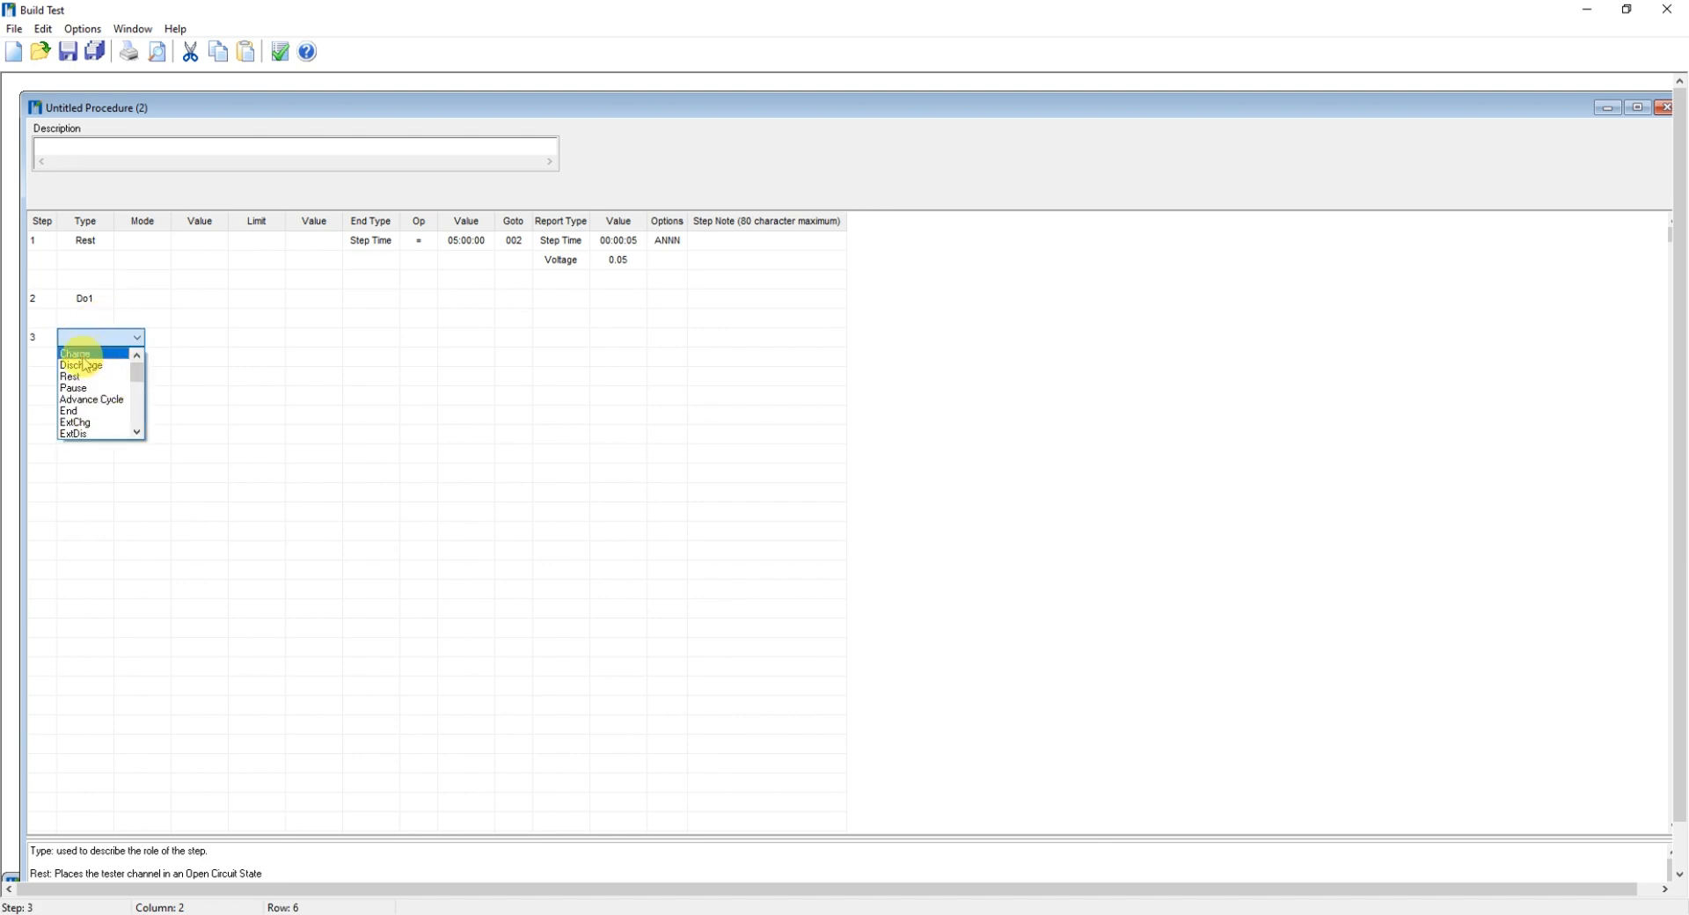
pyautogui.click(79, 353)
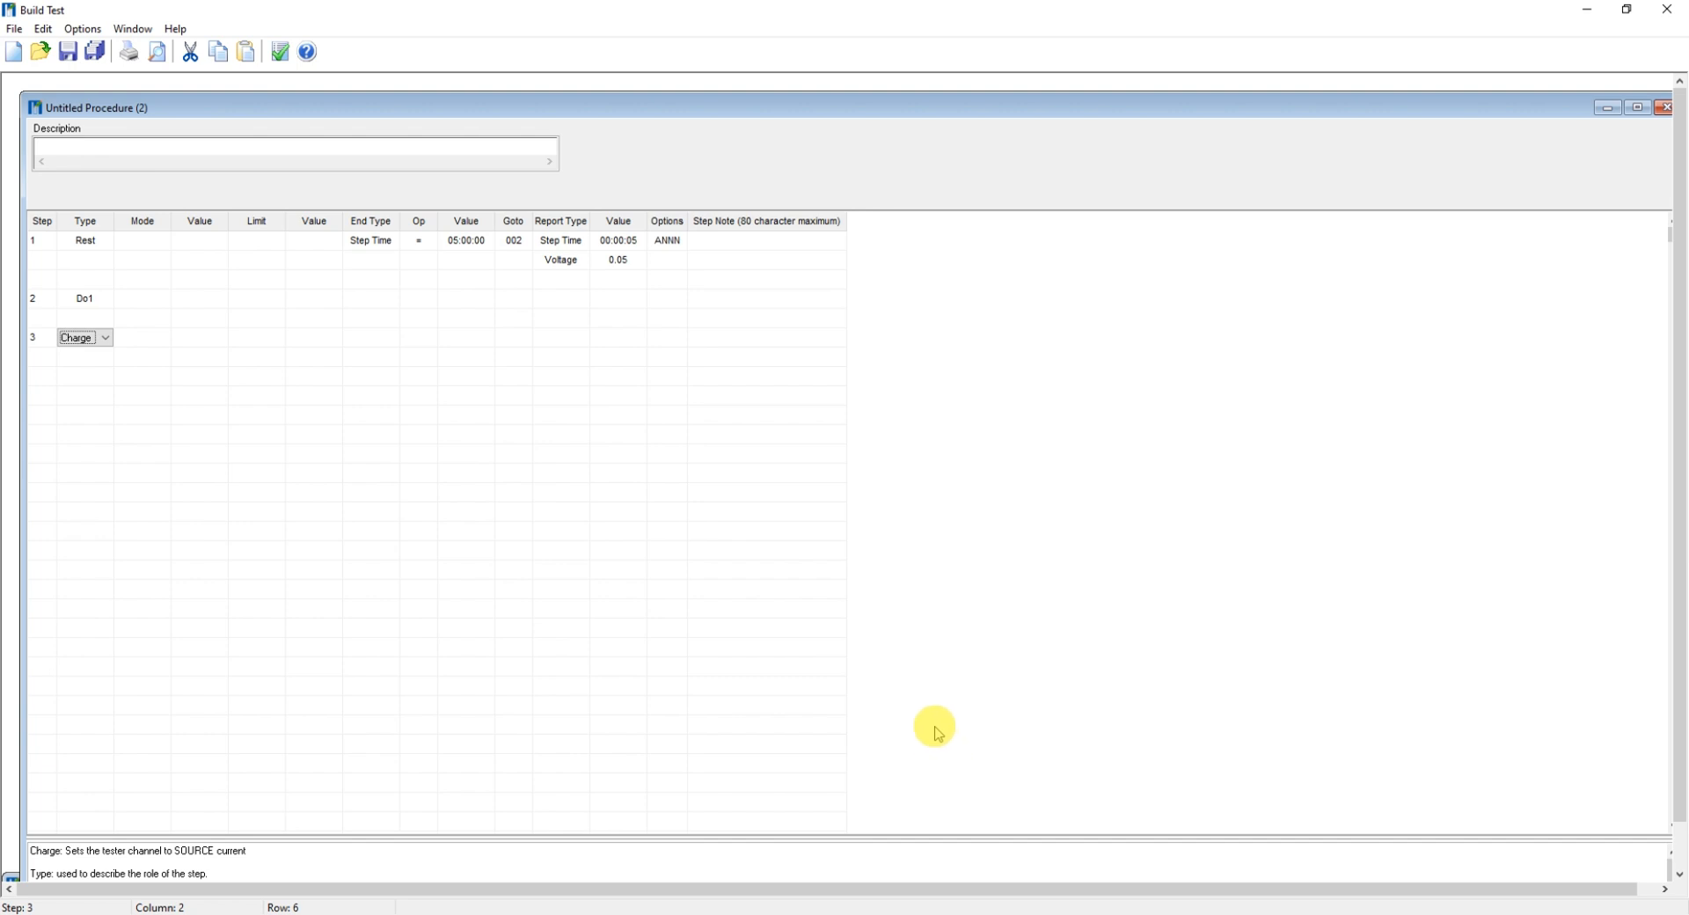
pyautogui.click(147, 339)
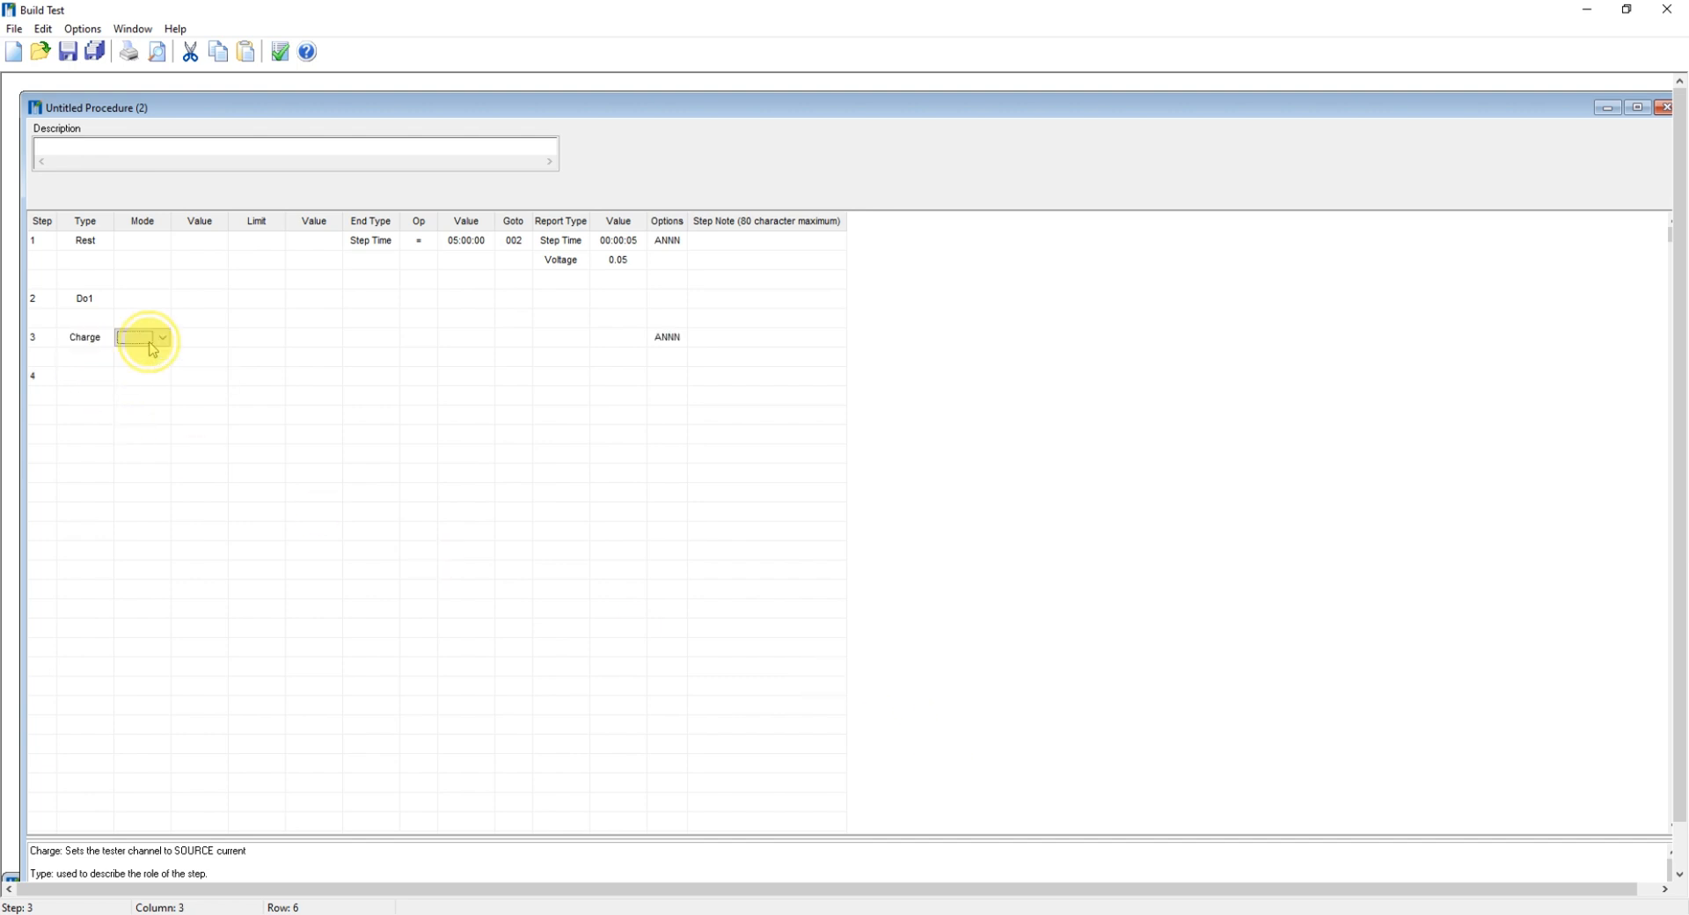
pyautogui.click(156, 345)
pyautogui.click(150, 351)
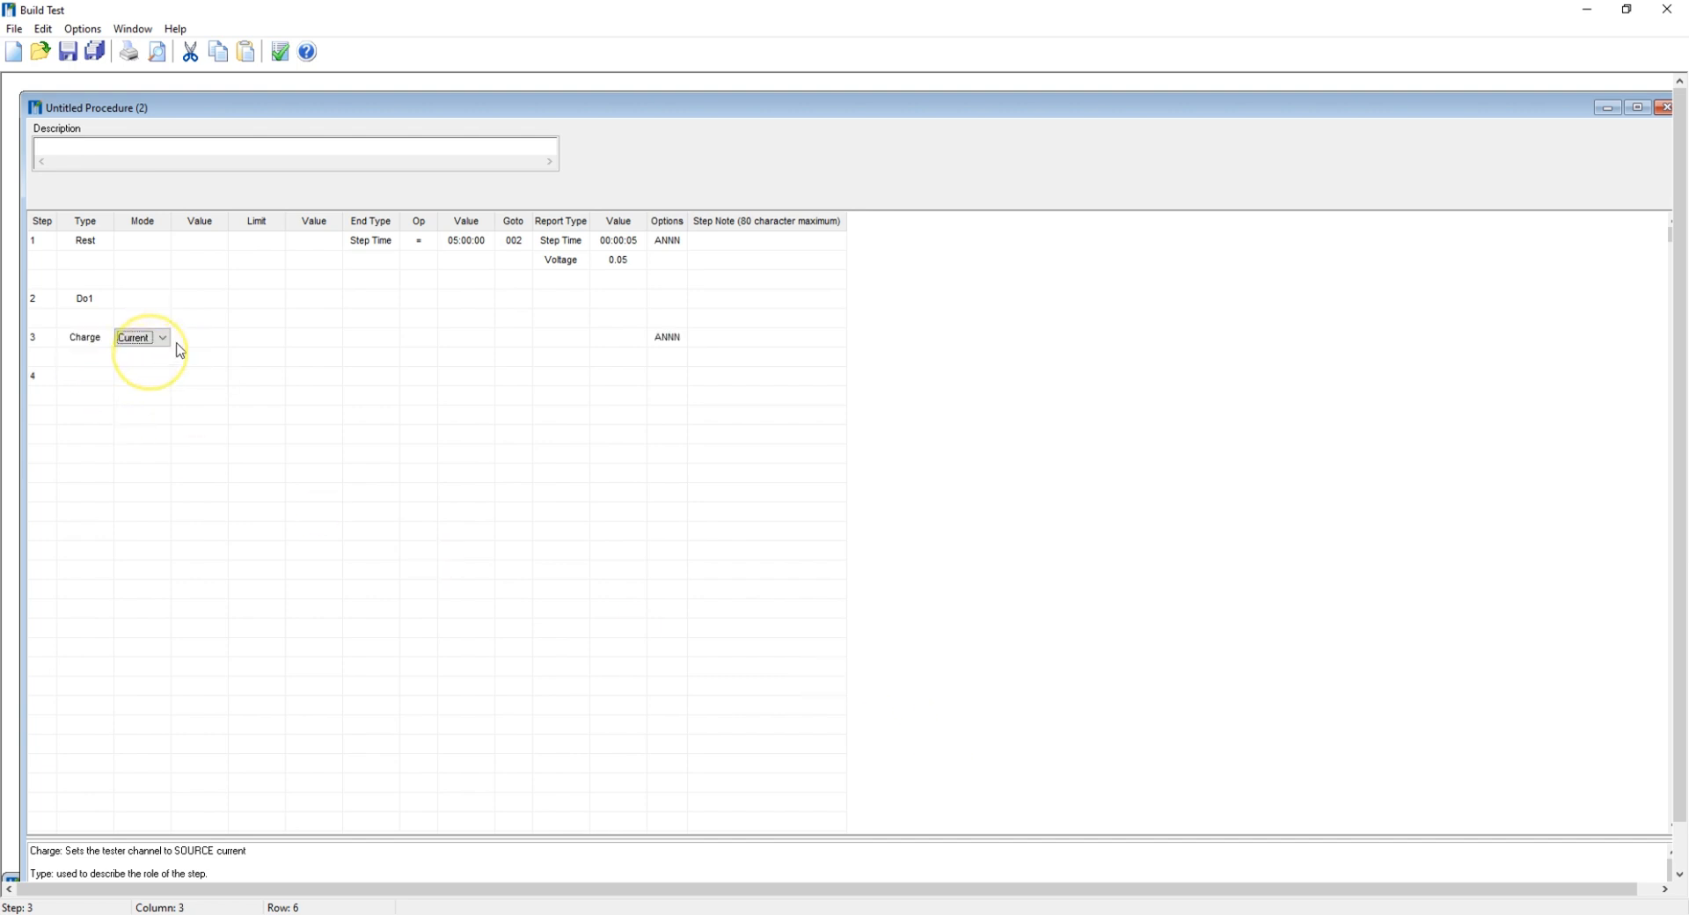
pyautogui.click(195, 346)
pyautogui.click(197, 344)
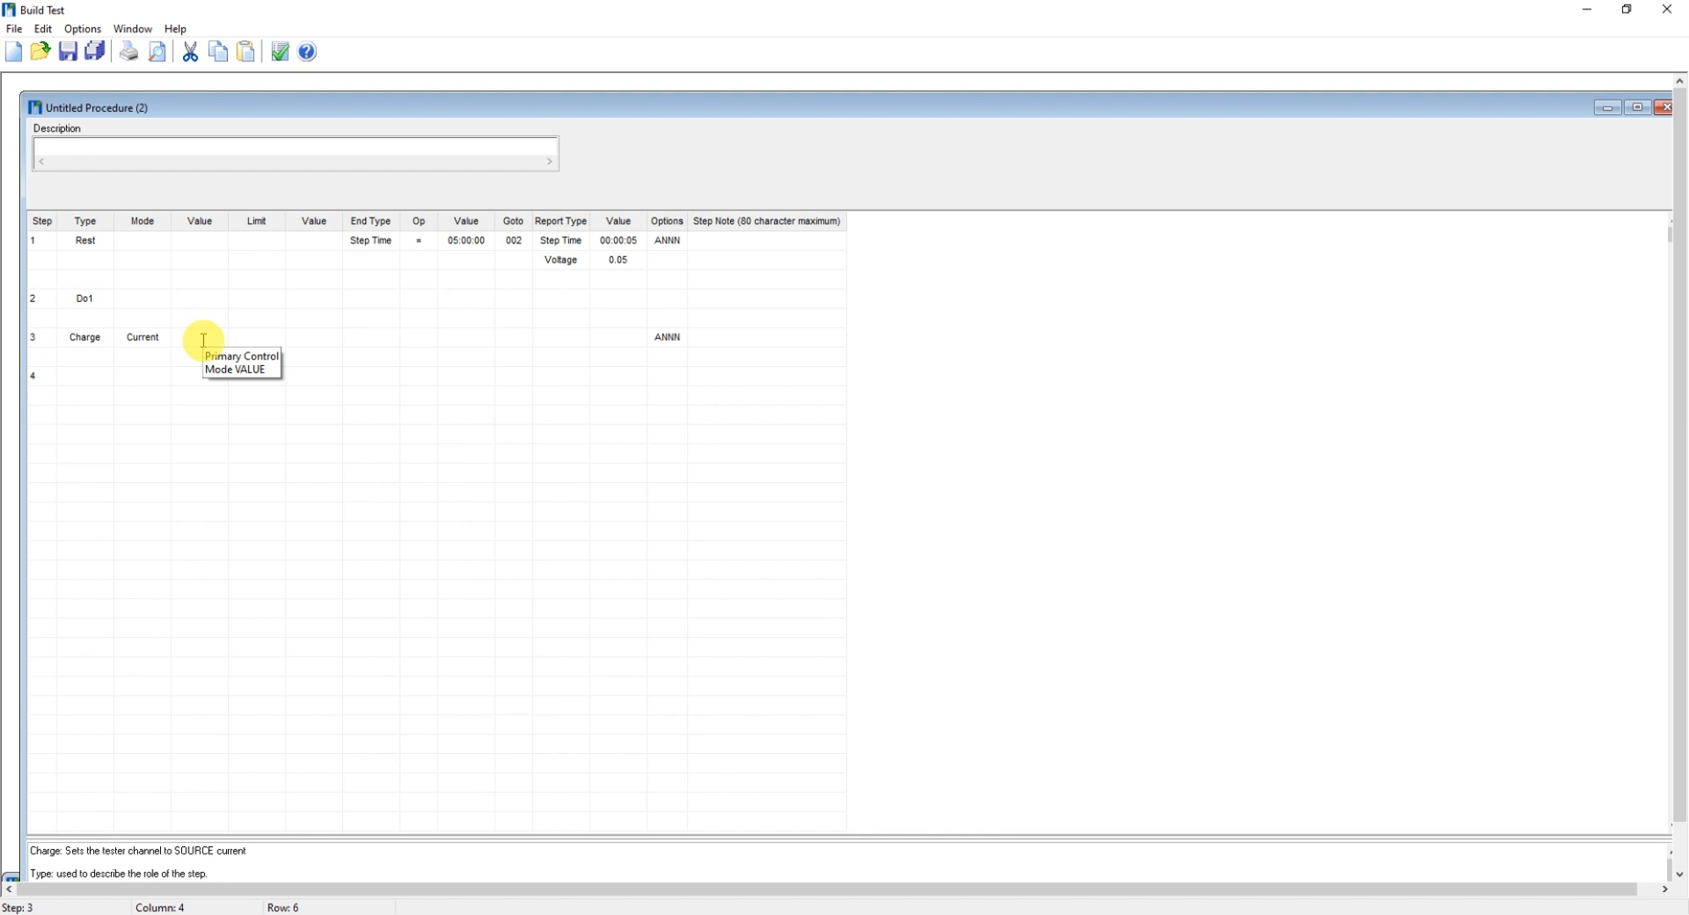
pyautogui.write('0.1')
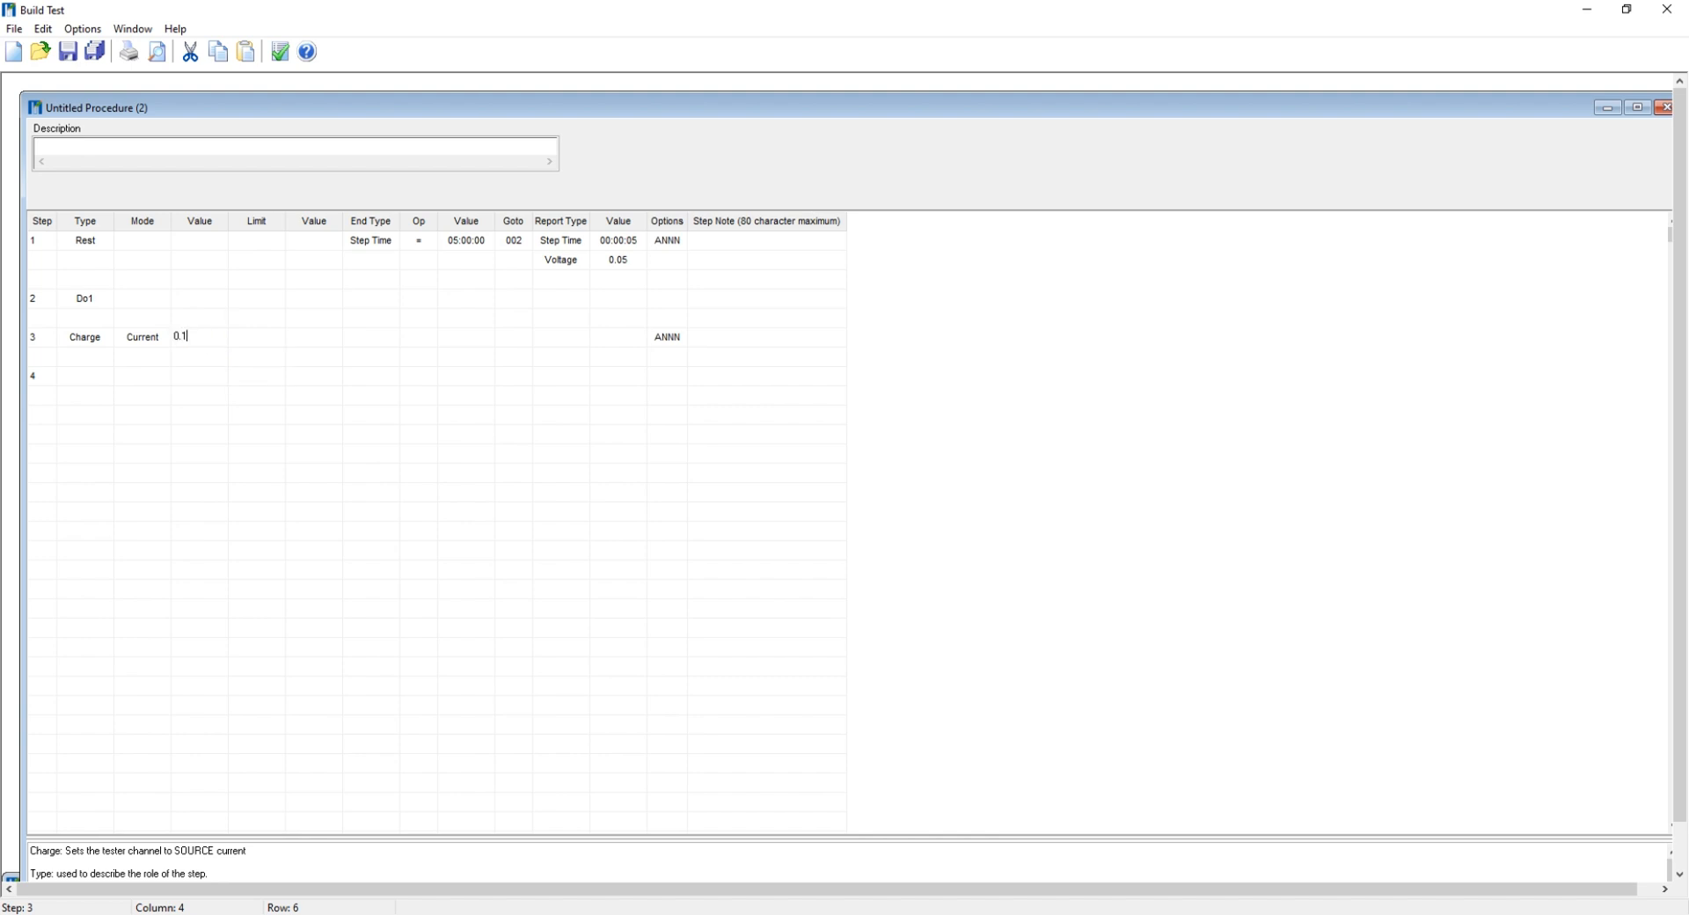
pyautogui.write('C')
# - Set the charge step's limit to Voltage with a value of 4.2
pyautogui.click(248, 350)
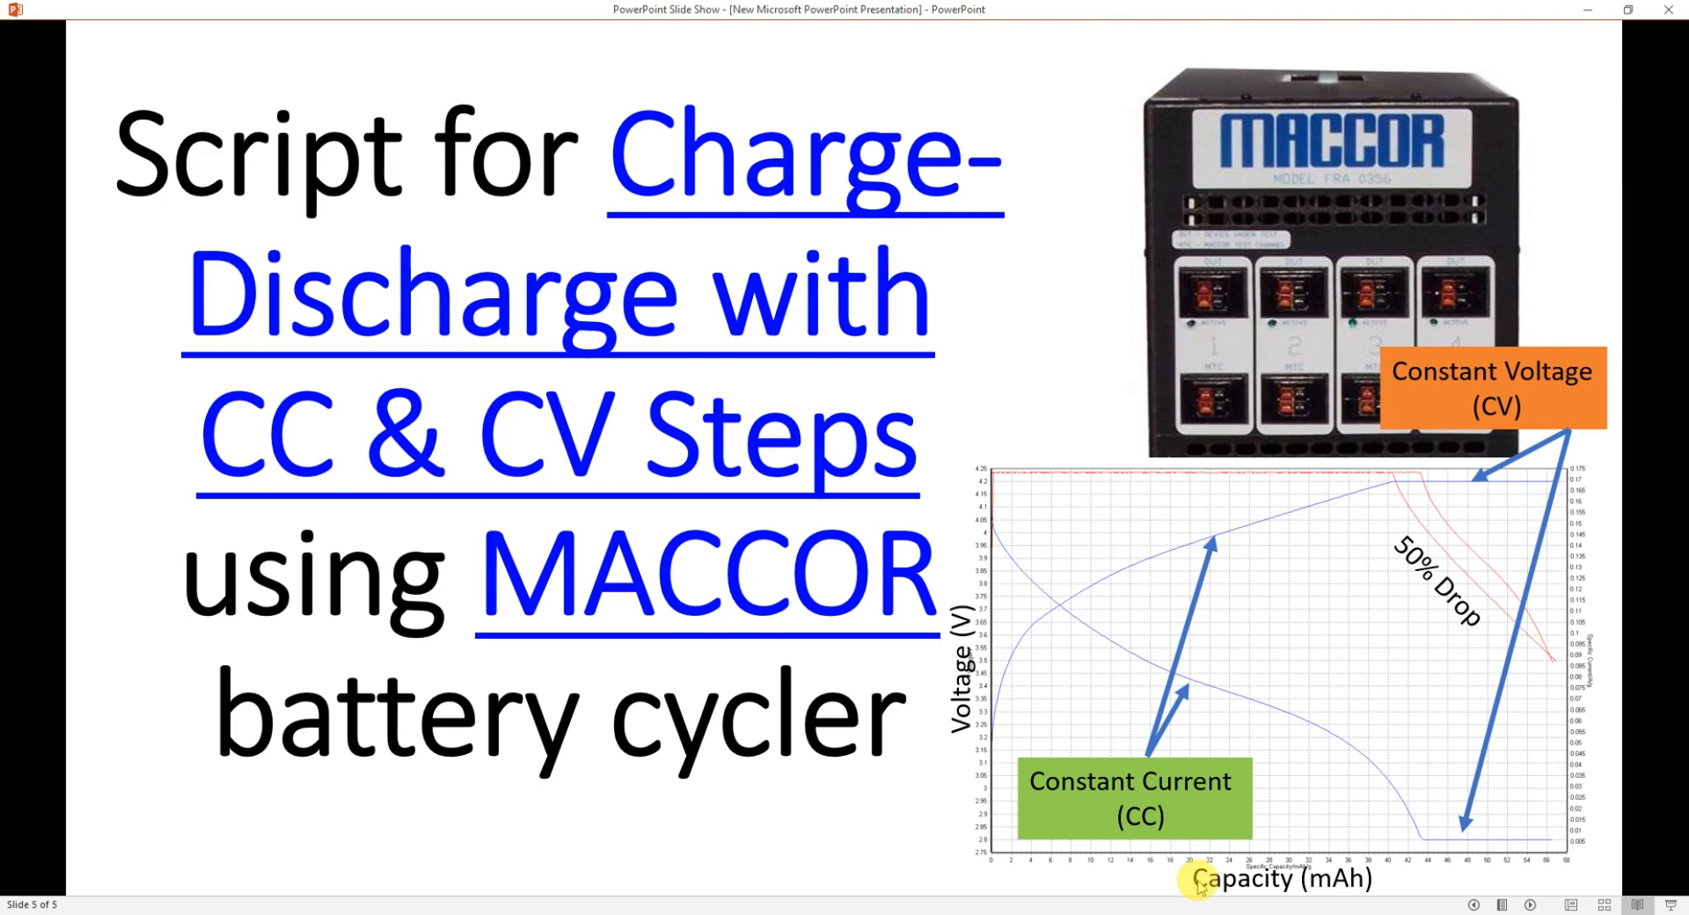
pyautogui.moveTo(1247, 912)
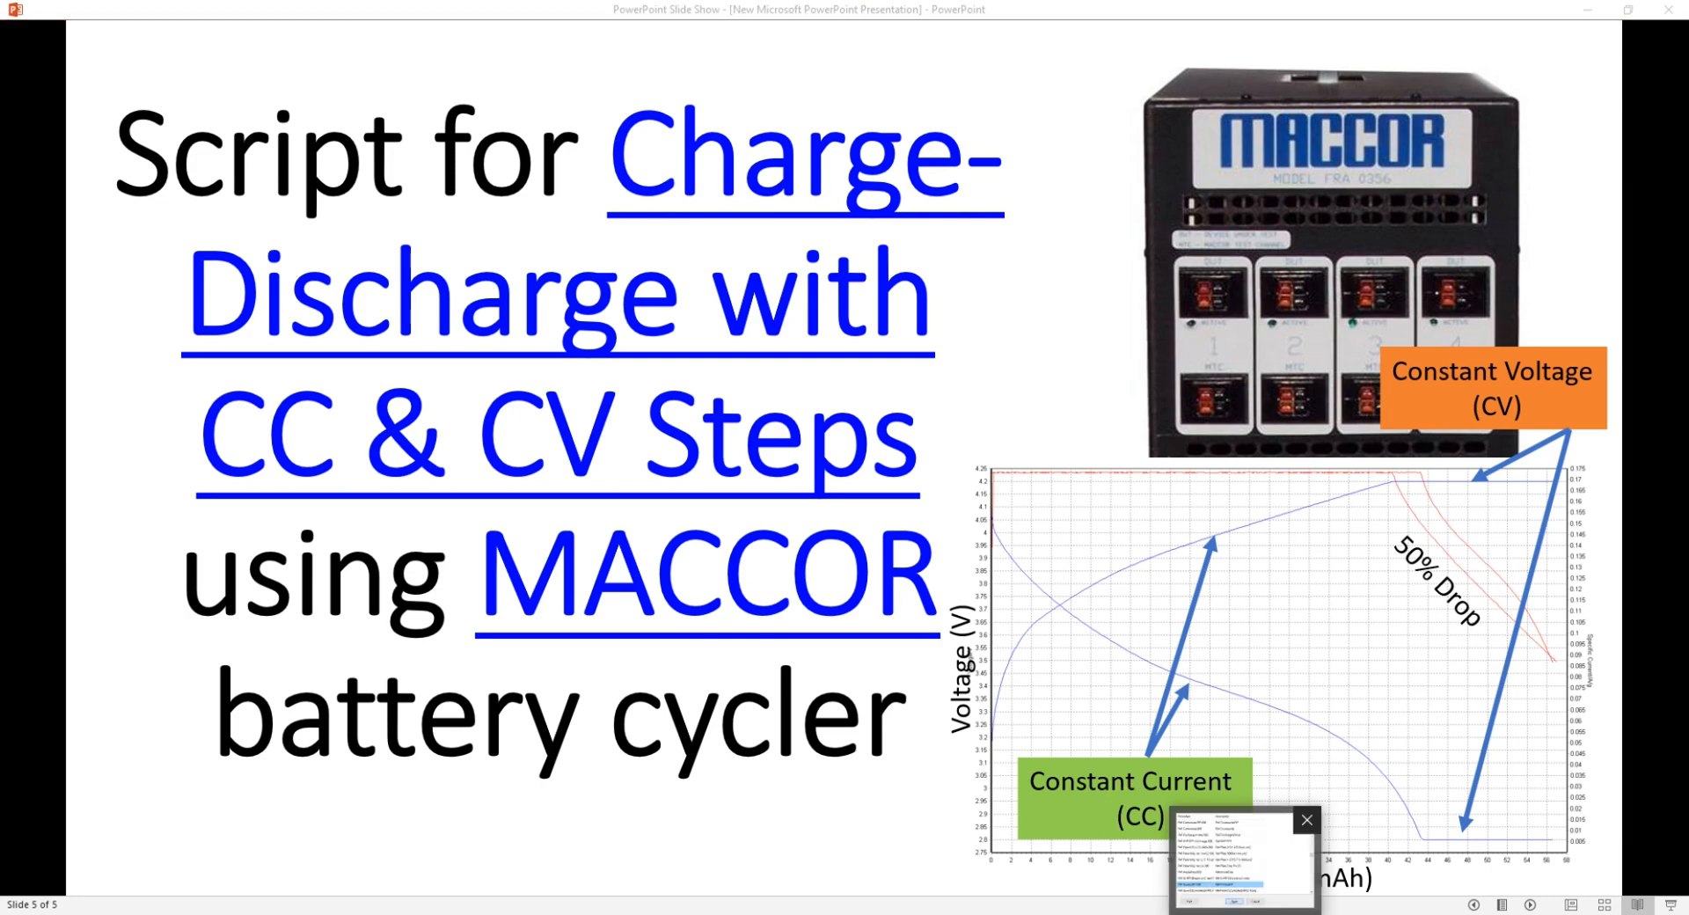
pyautogui.click(1244, 875)
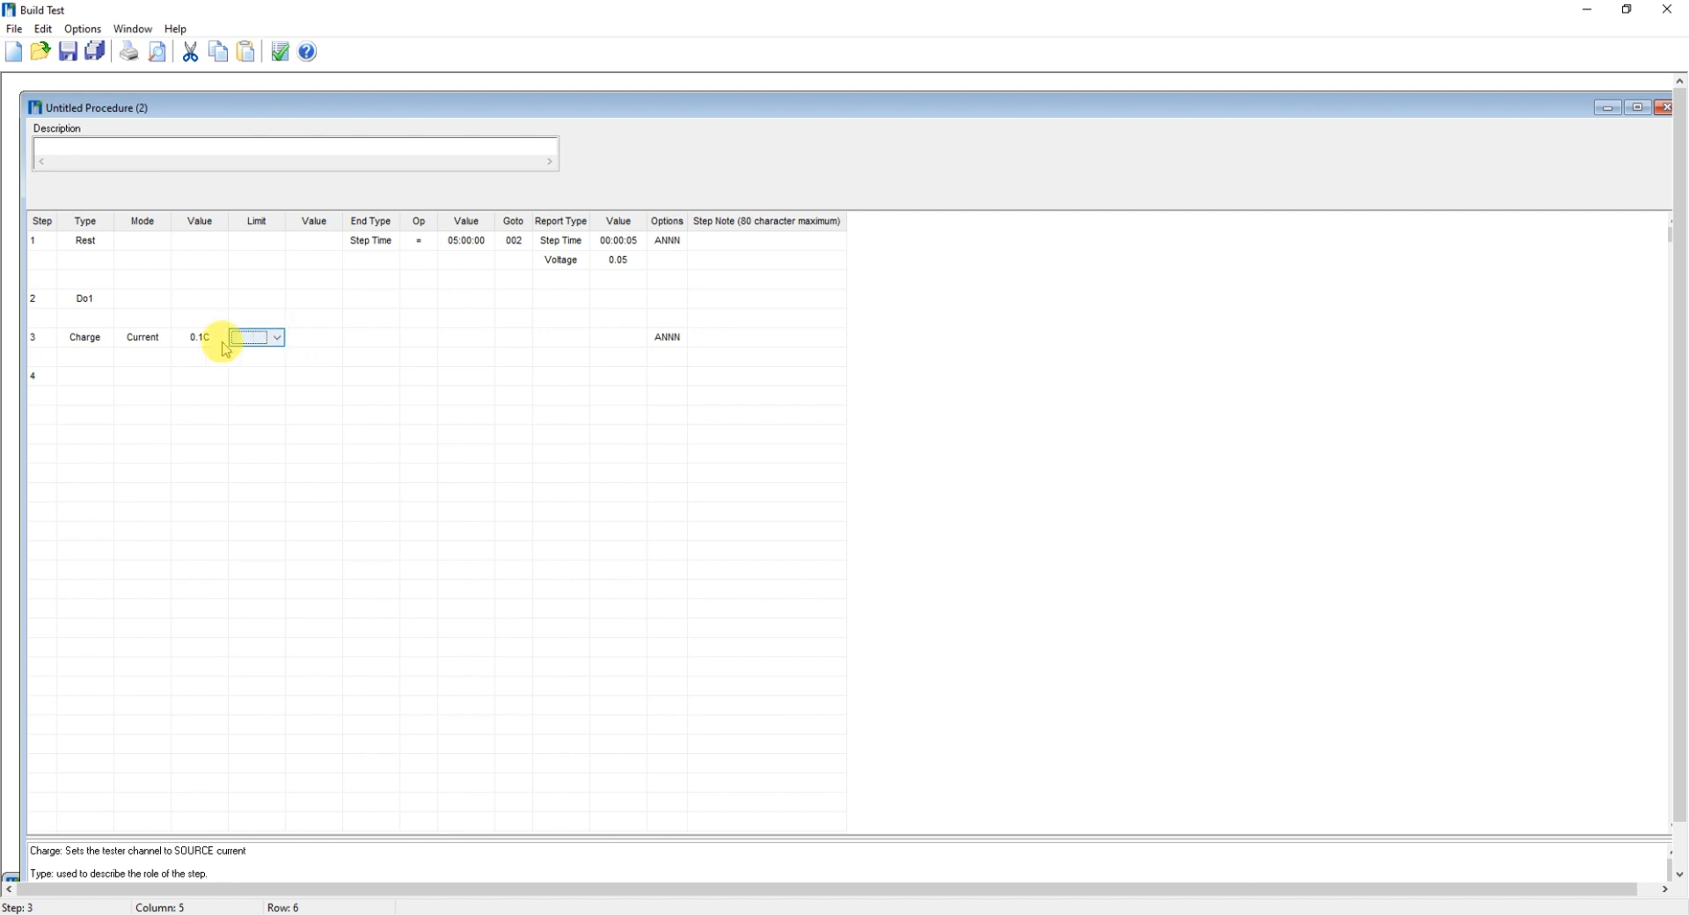
pyautogui.click(277, 338)
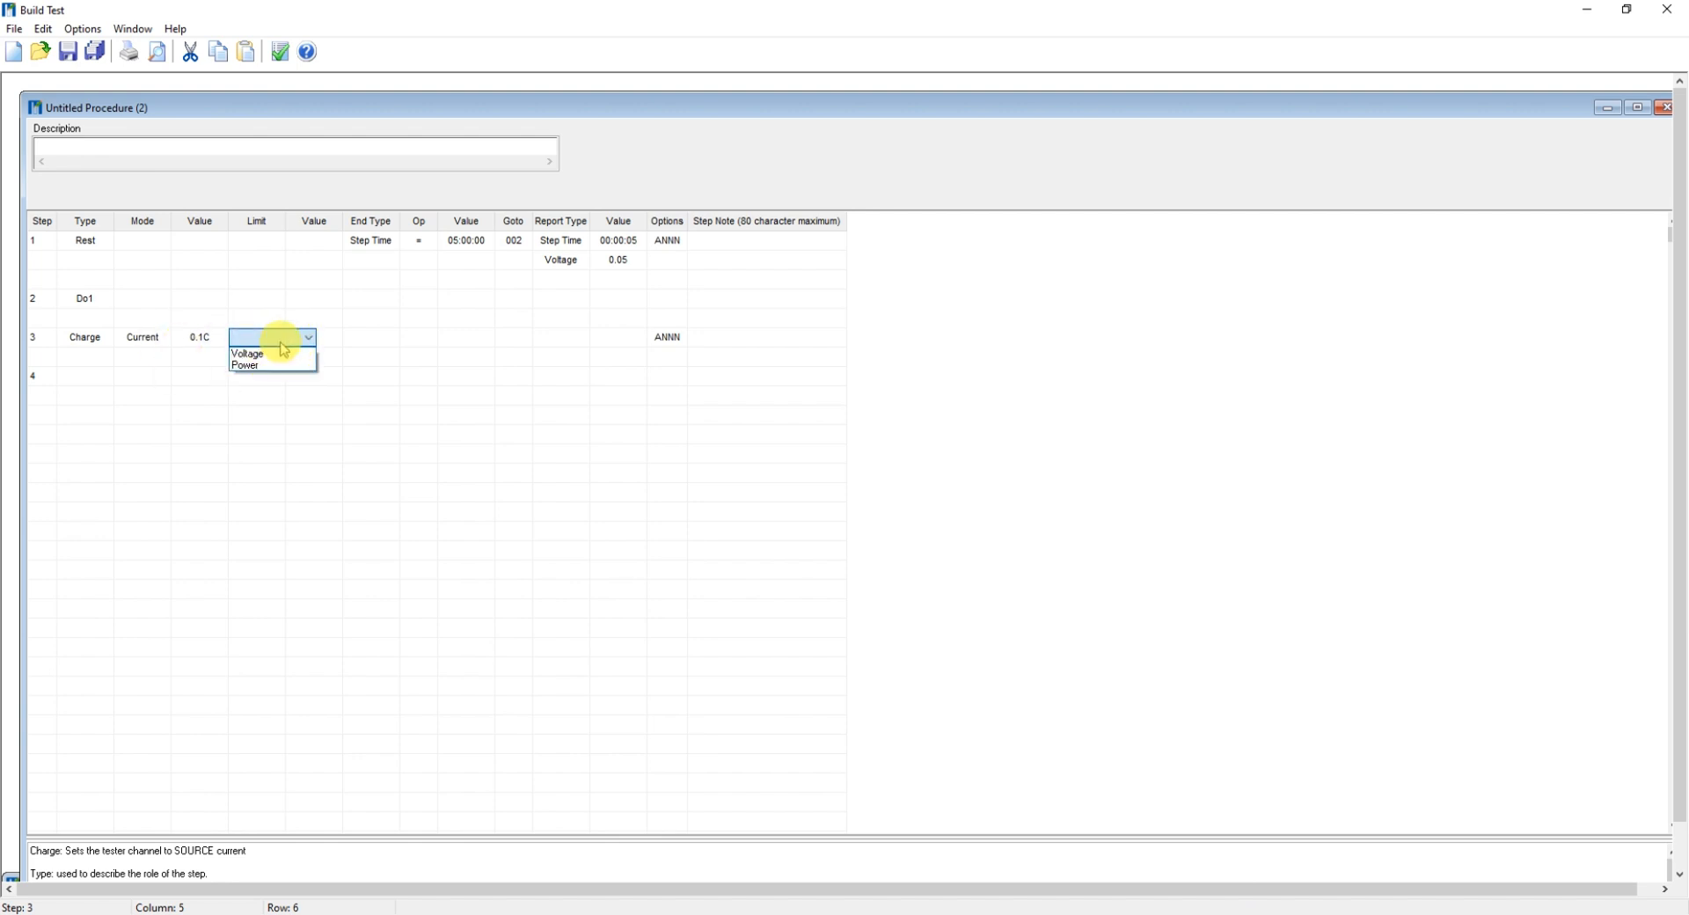
pyautogui.click(279, 352)
pyautogui.click(318, 339)
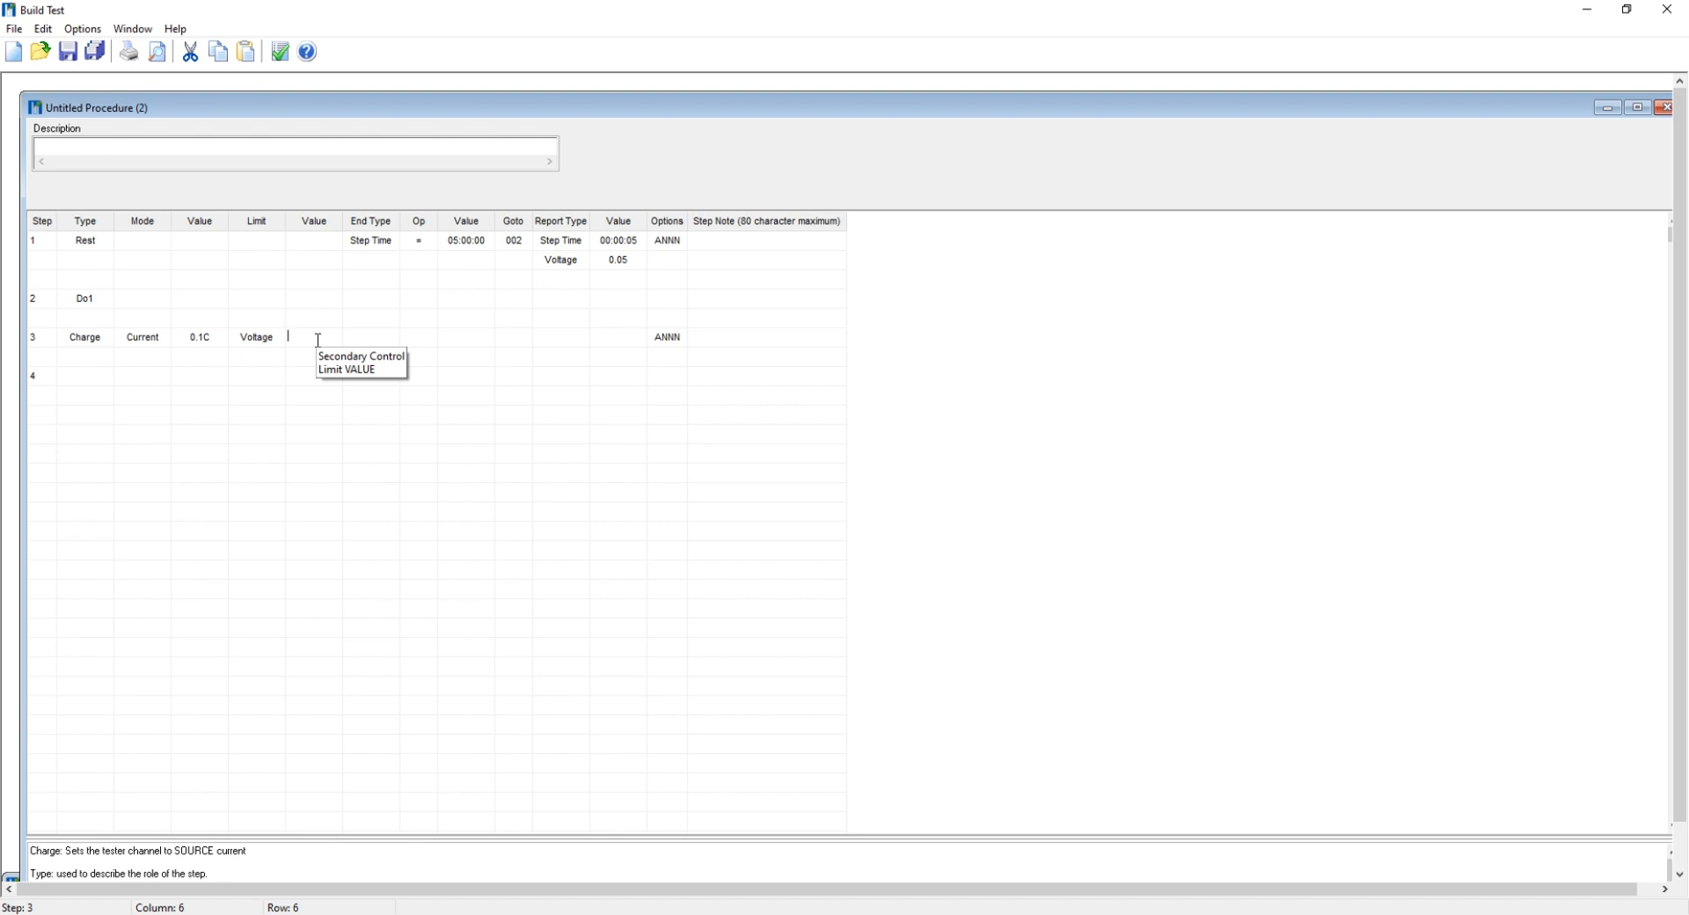
pyautogui.write('4.2')
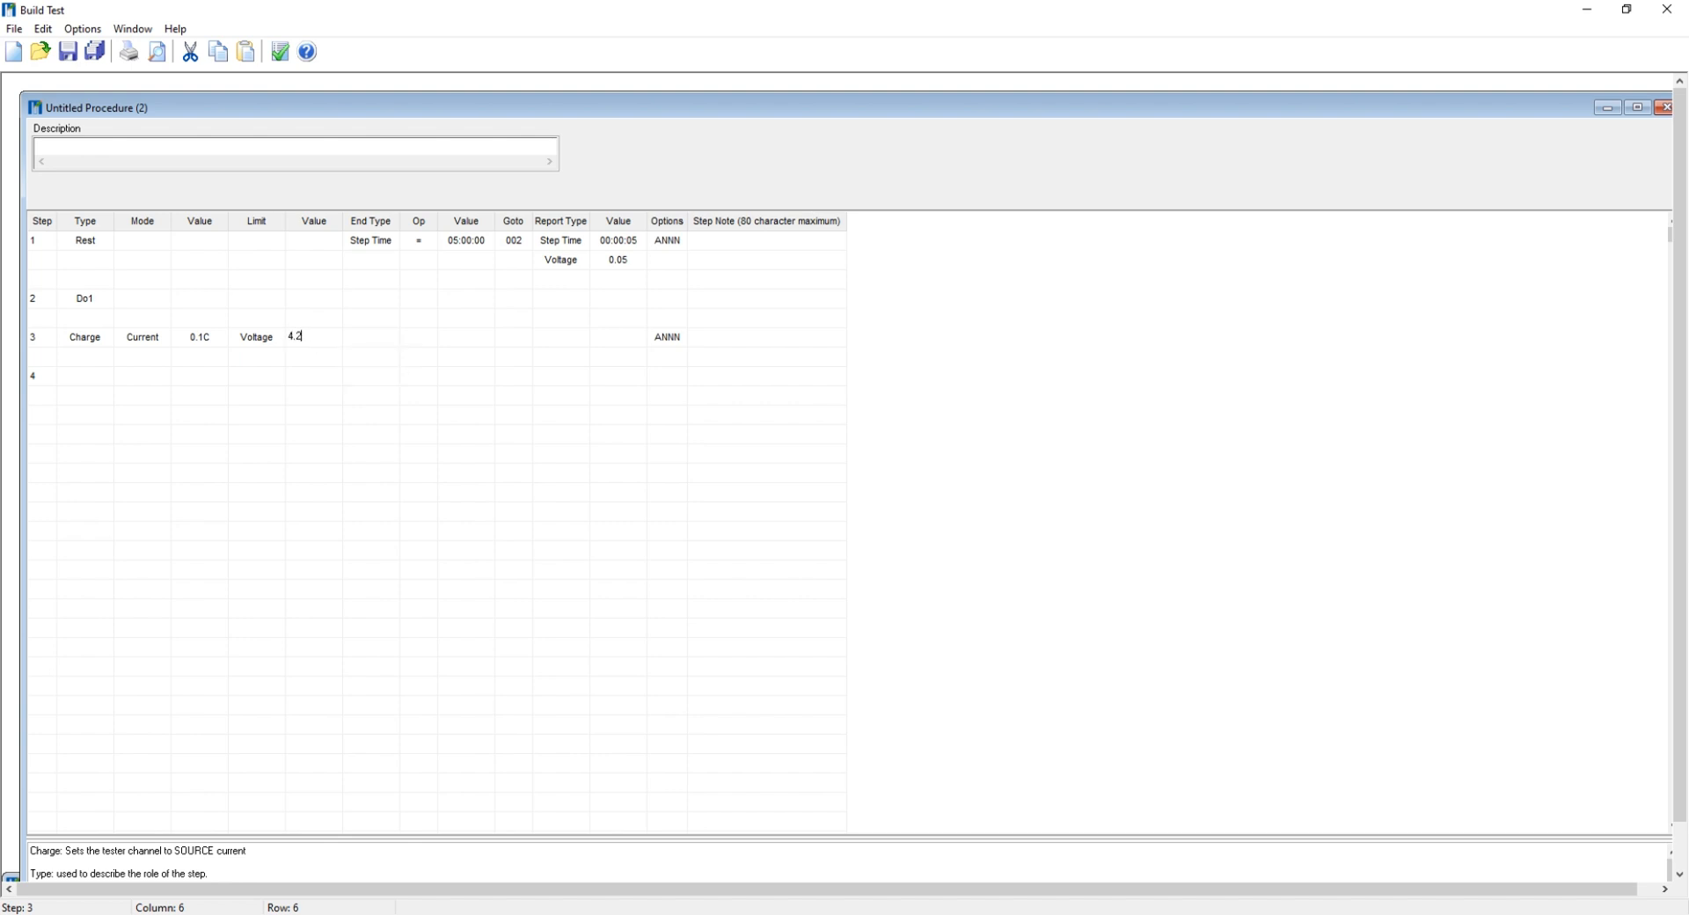
pyautogui.click(321, 379)
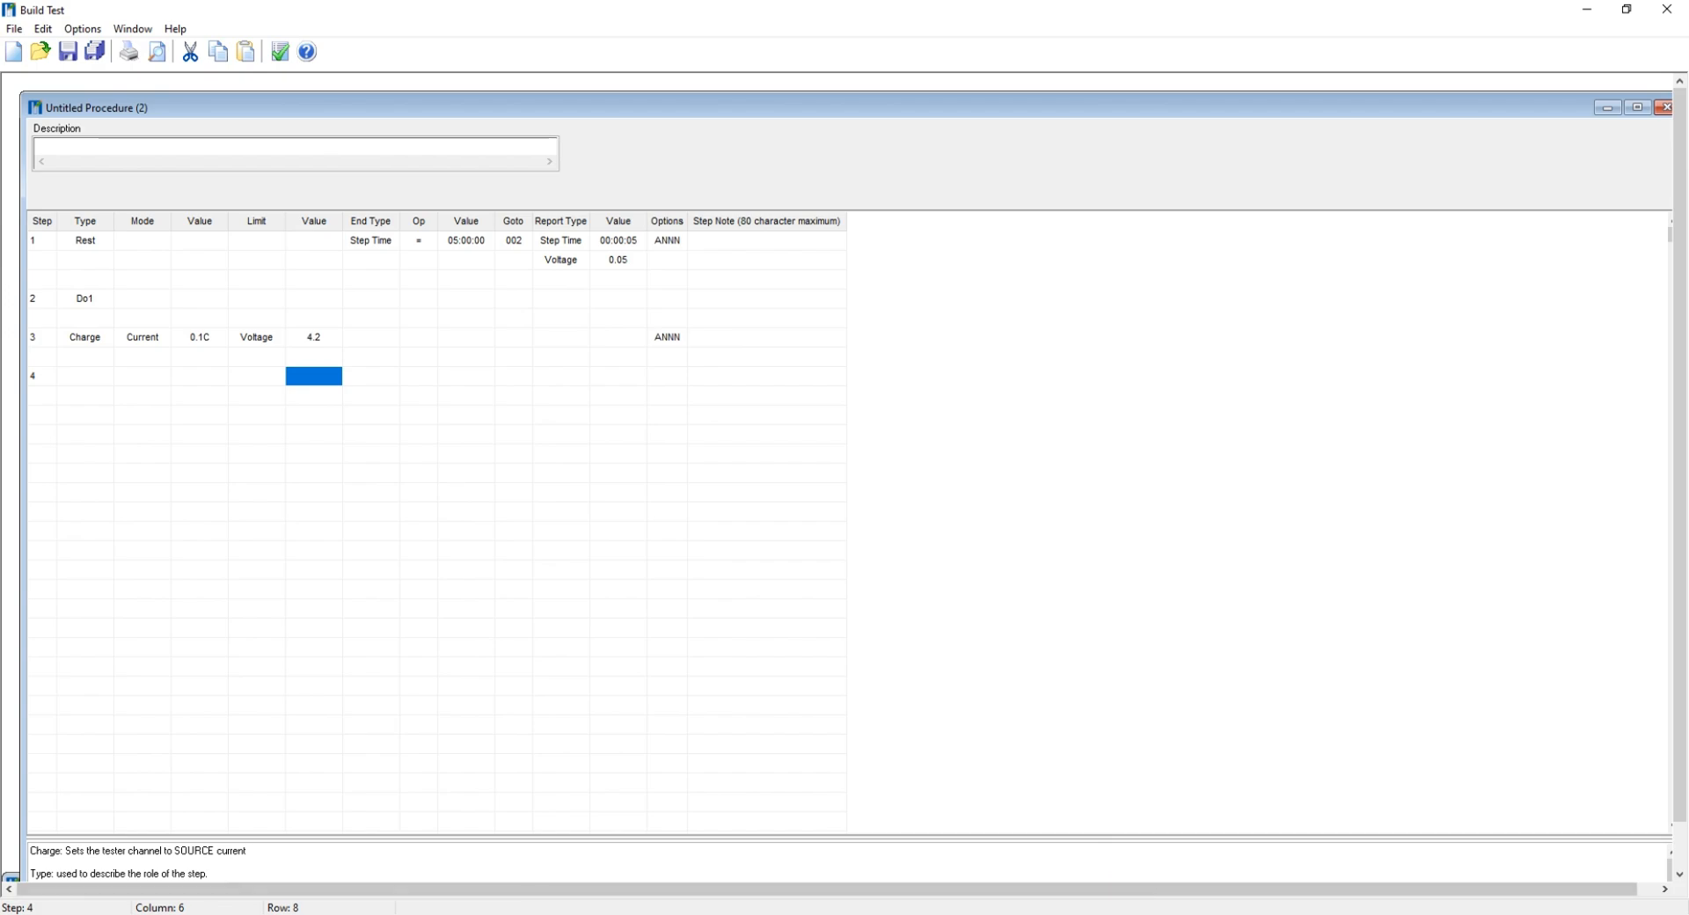
# - Switch to the PowerPoint slide show to examine the constant-current and constant-voltage curves, and return to the procedure
pyautogui.click(1116, 914)
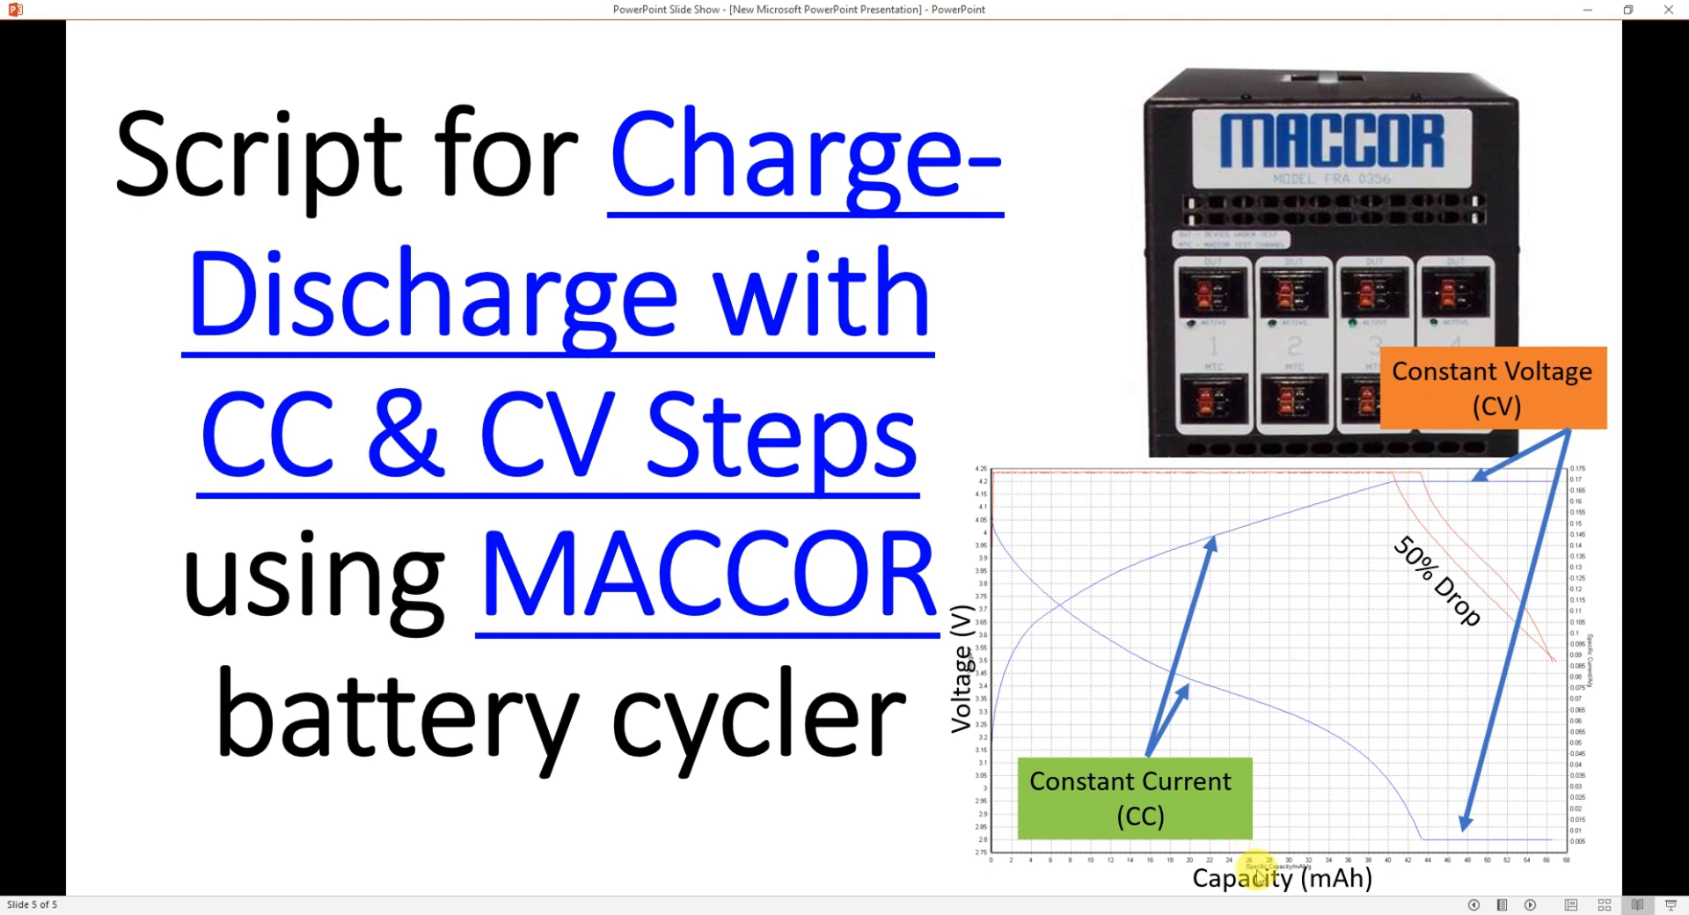
pyautogui.click(1234, 914)
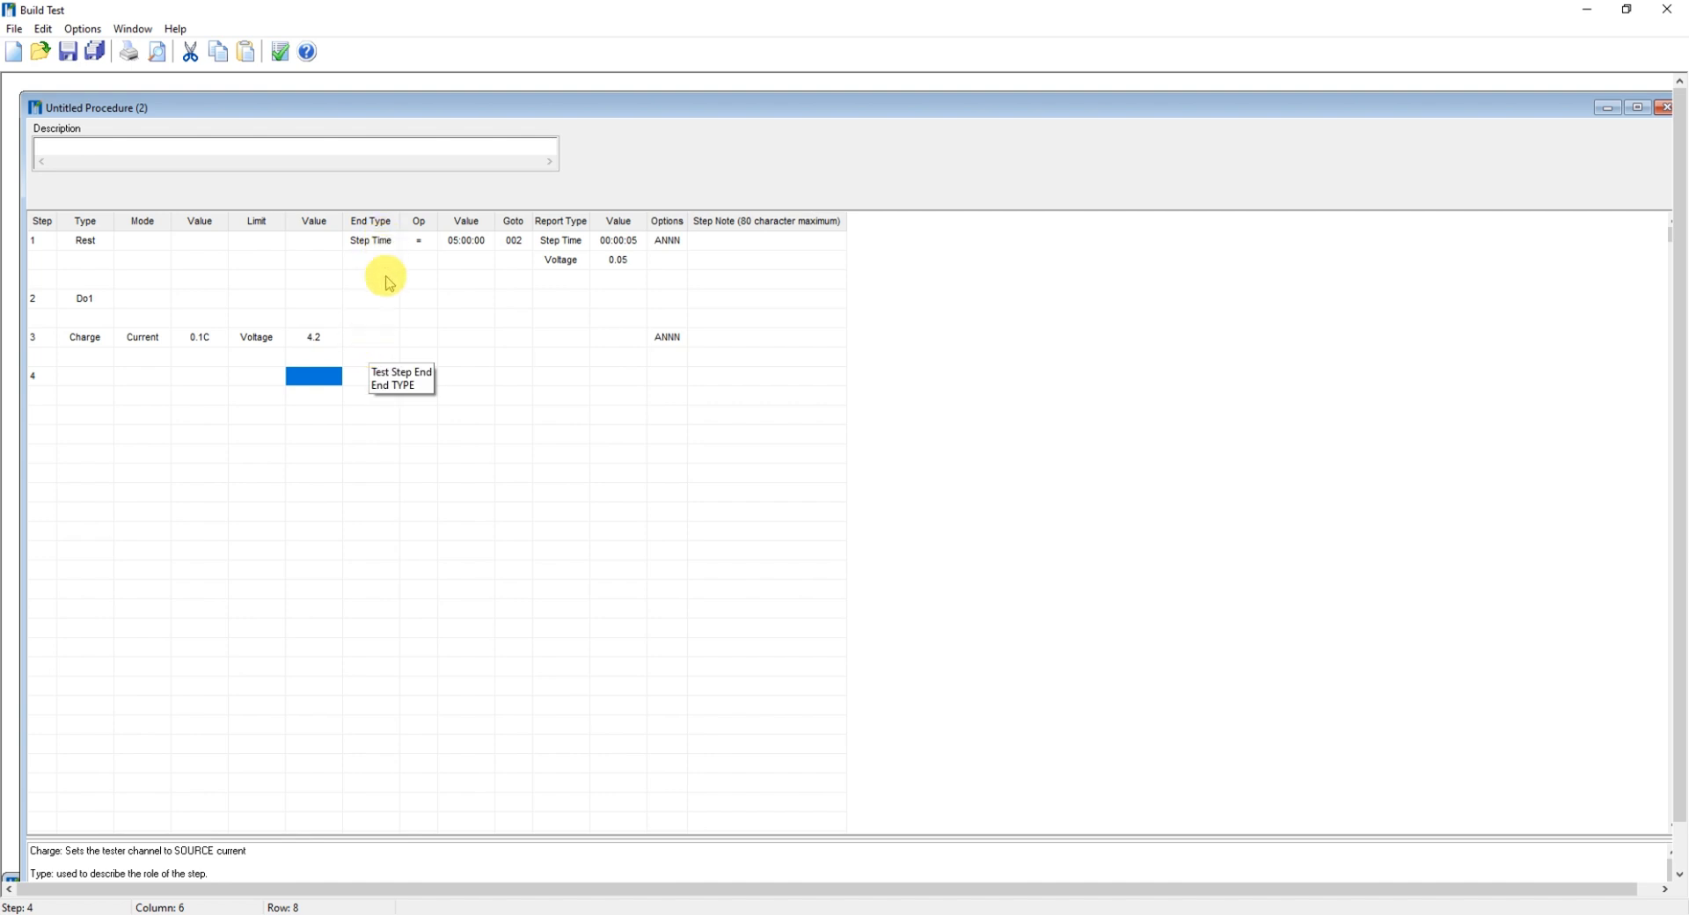
# - Set the end condition of charge step 3 to Current with operator <= and a value of 0.05C
pyautogui.click(381, 338)
pyautogui.click(390, 341)
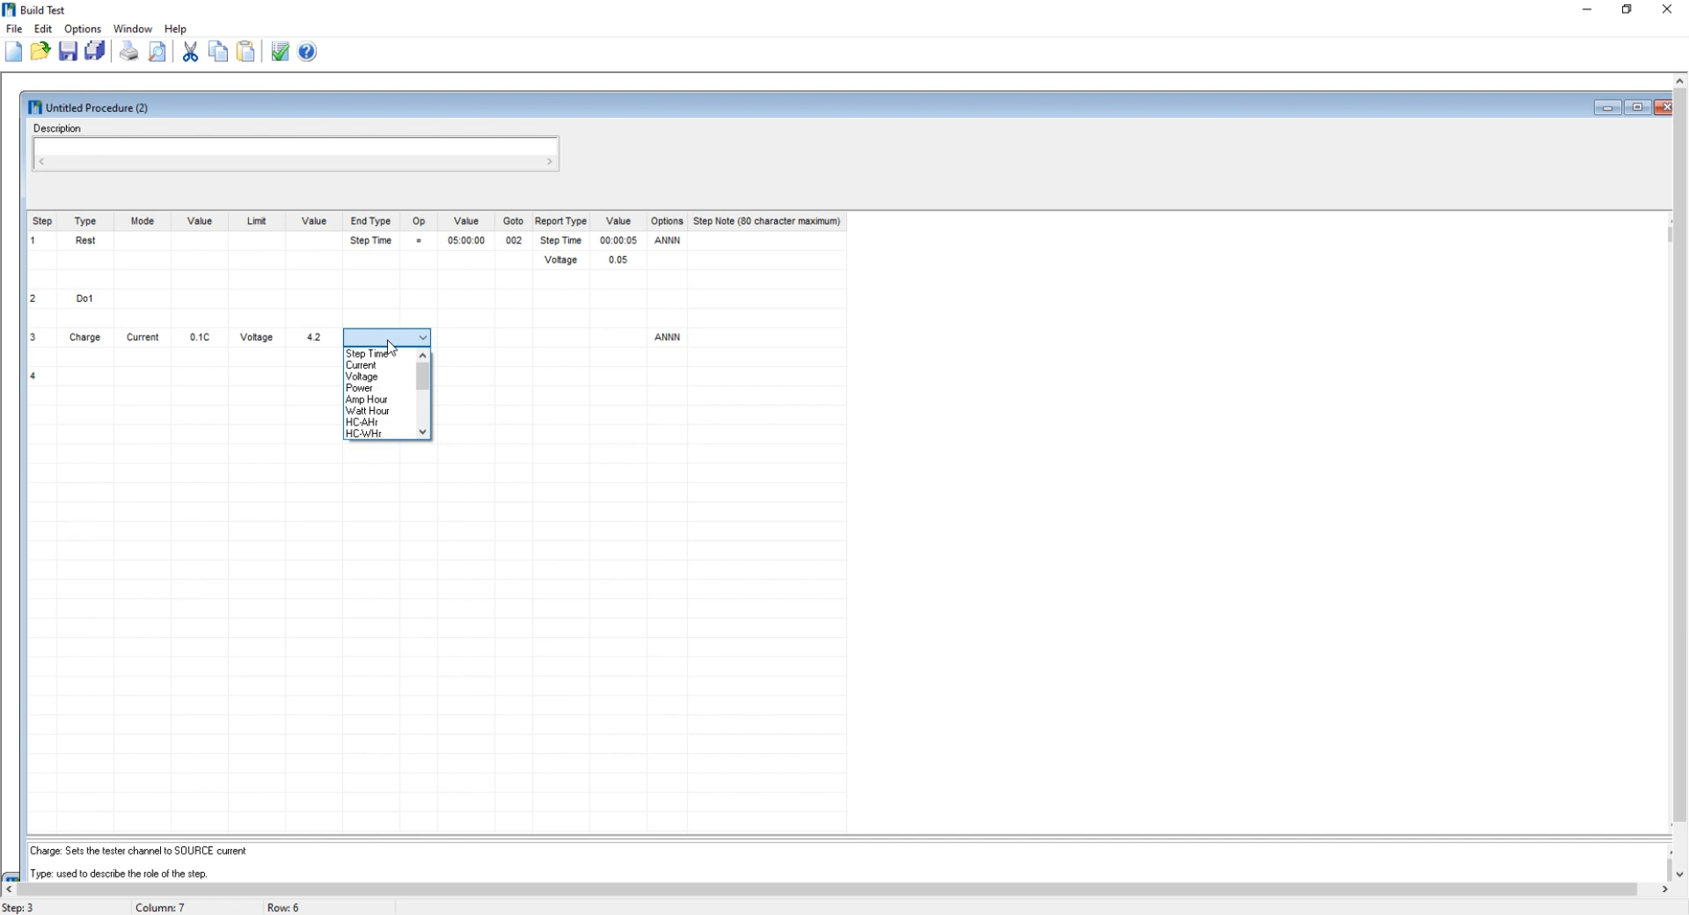
pyautogui.click(369, 365)
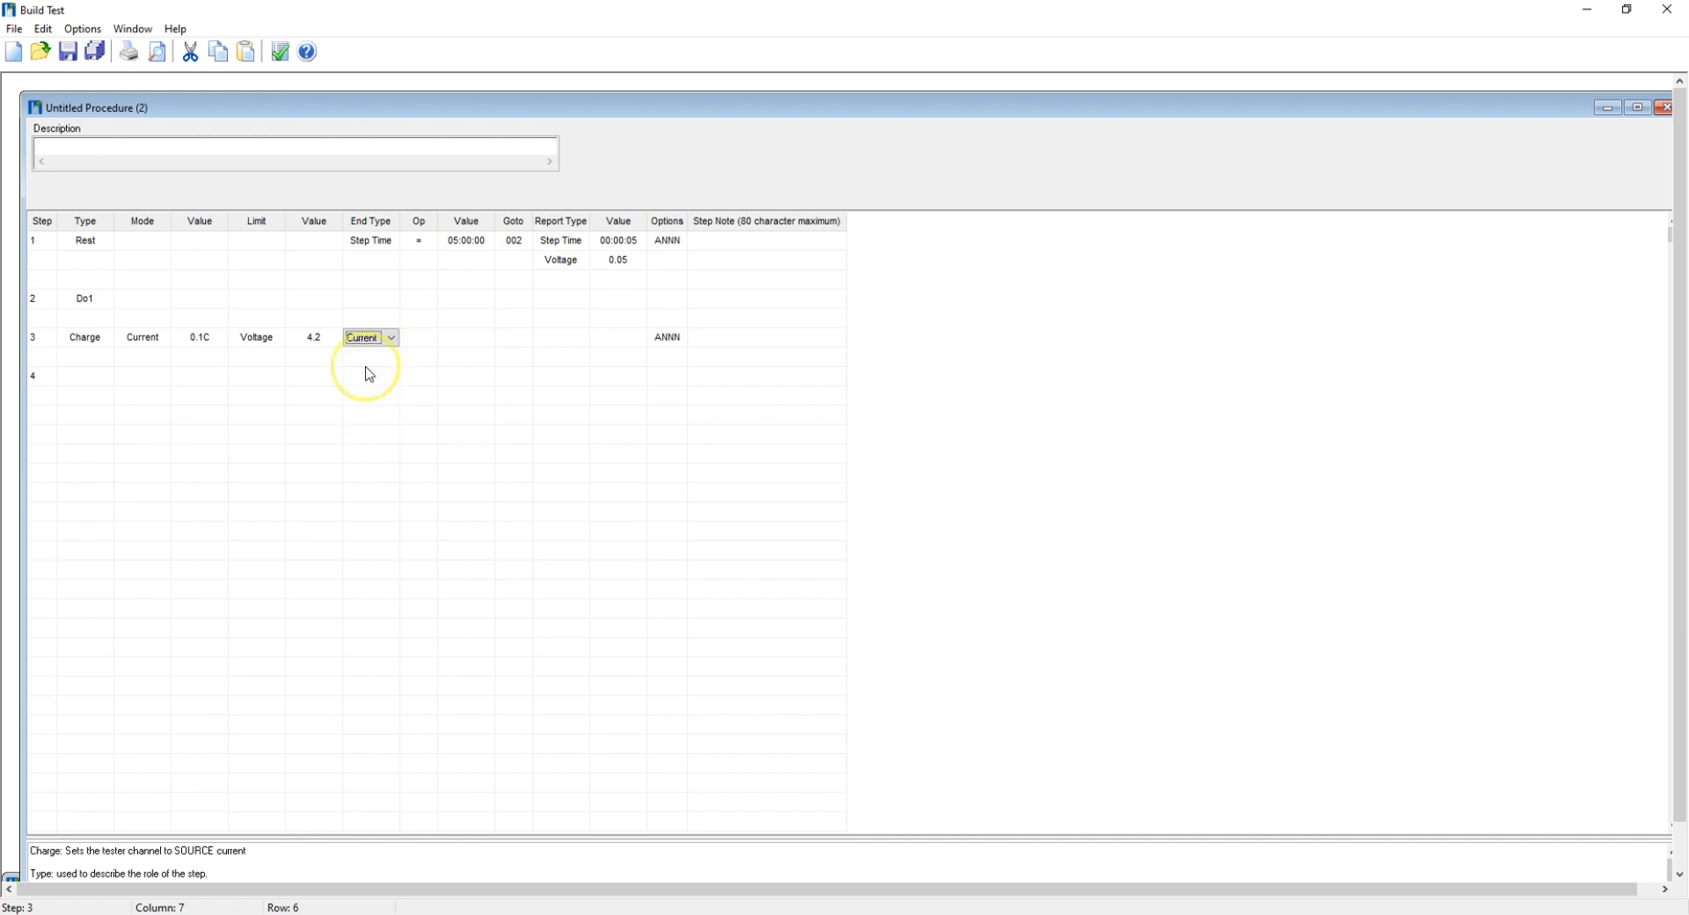
pyautogui.click(407, 339)
pyautogui.click(428, 340)
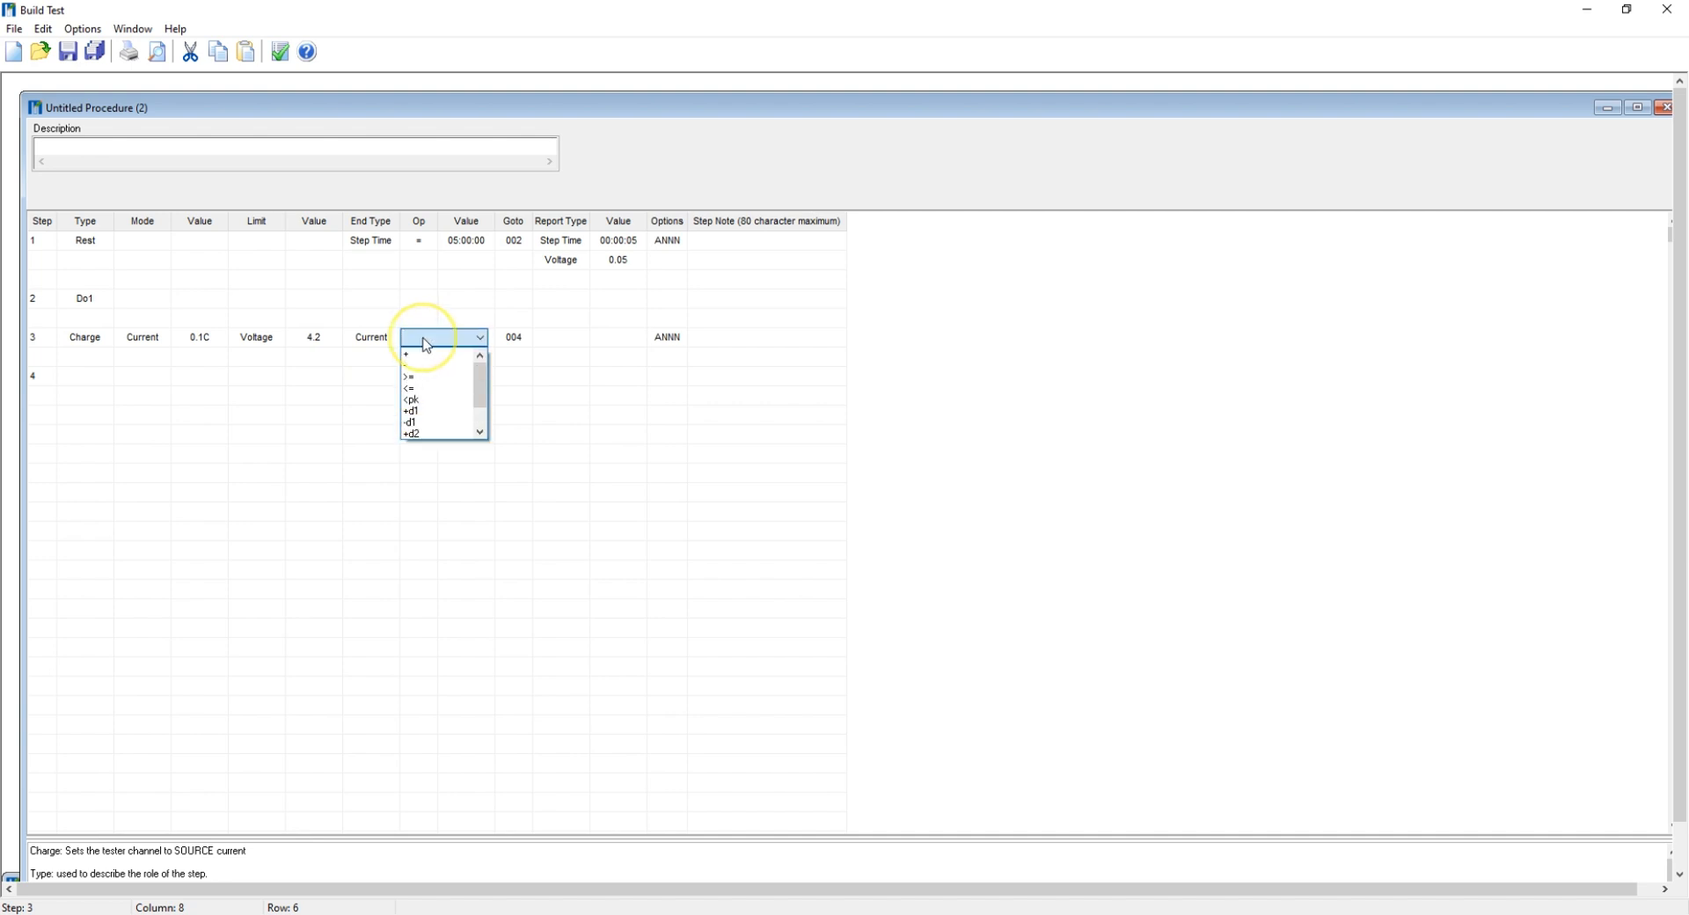
pyautogui.click(408, 390)
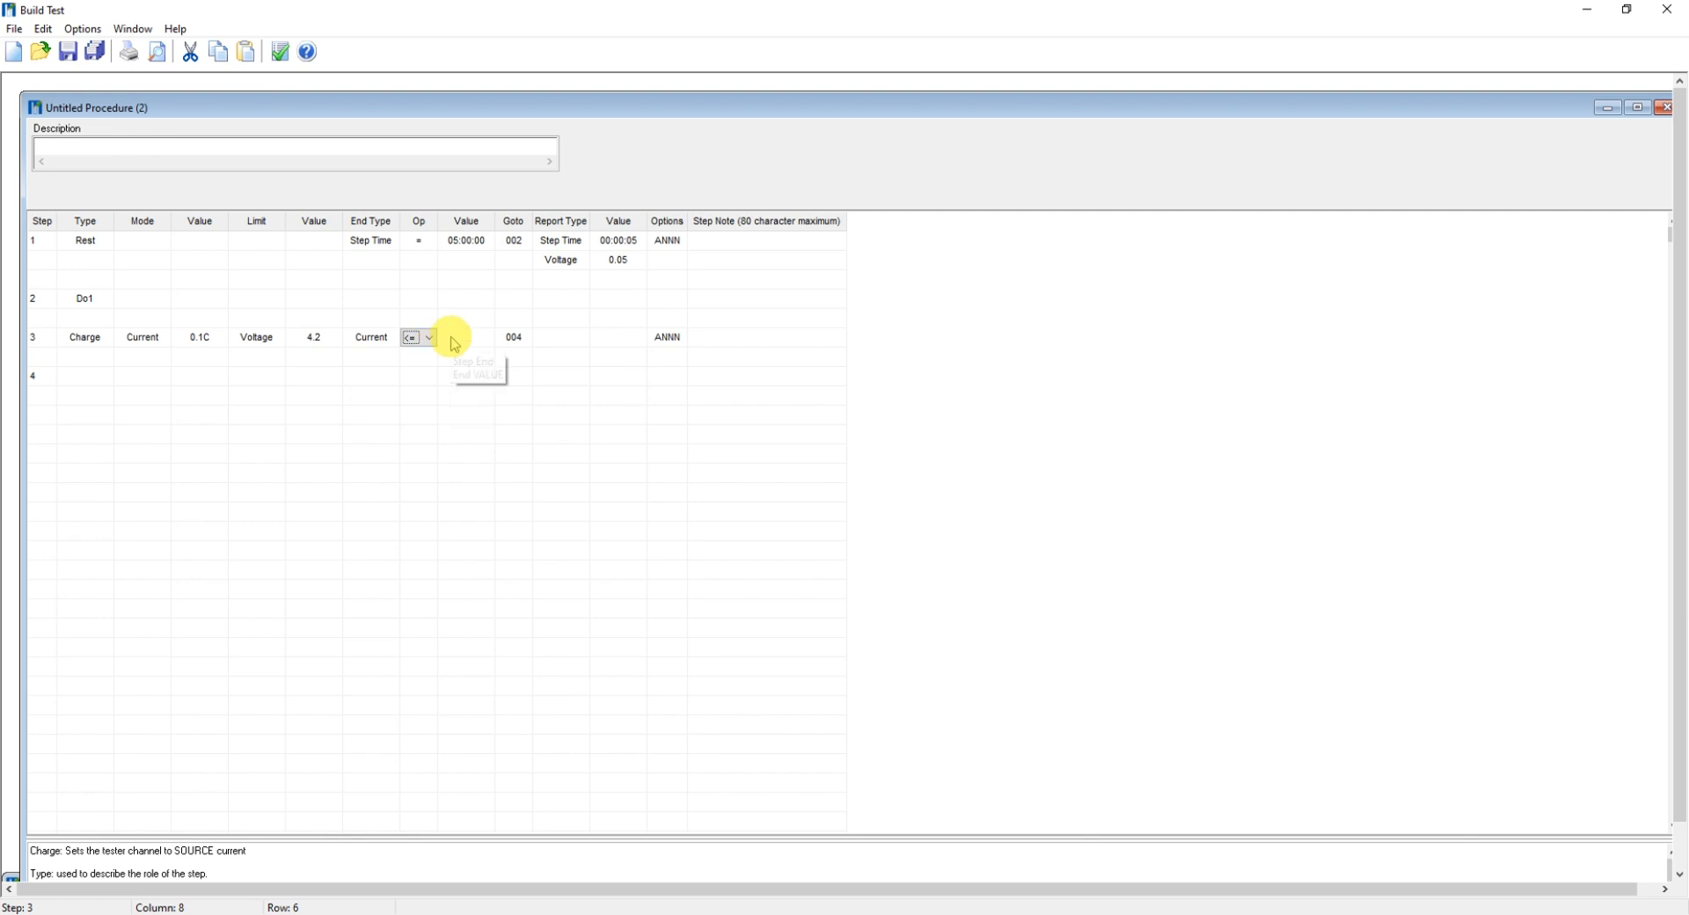
pyautogui.click(455, 341)
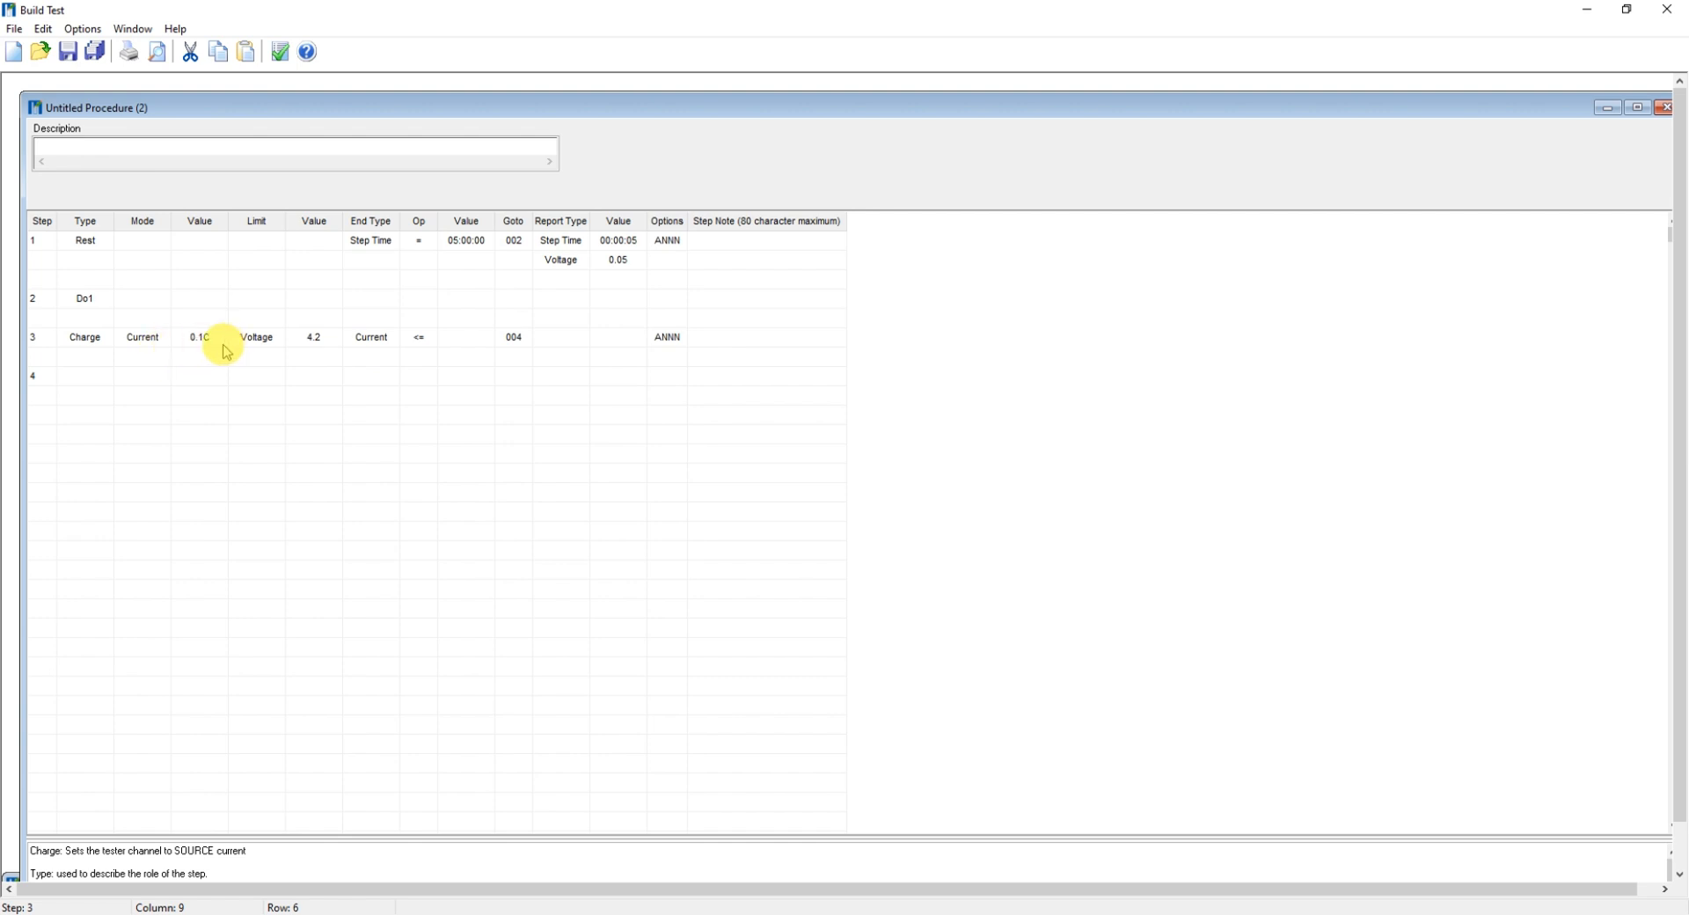
pyautogui.click(462, 338)
pyautogui.write('0.05C')
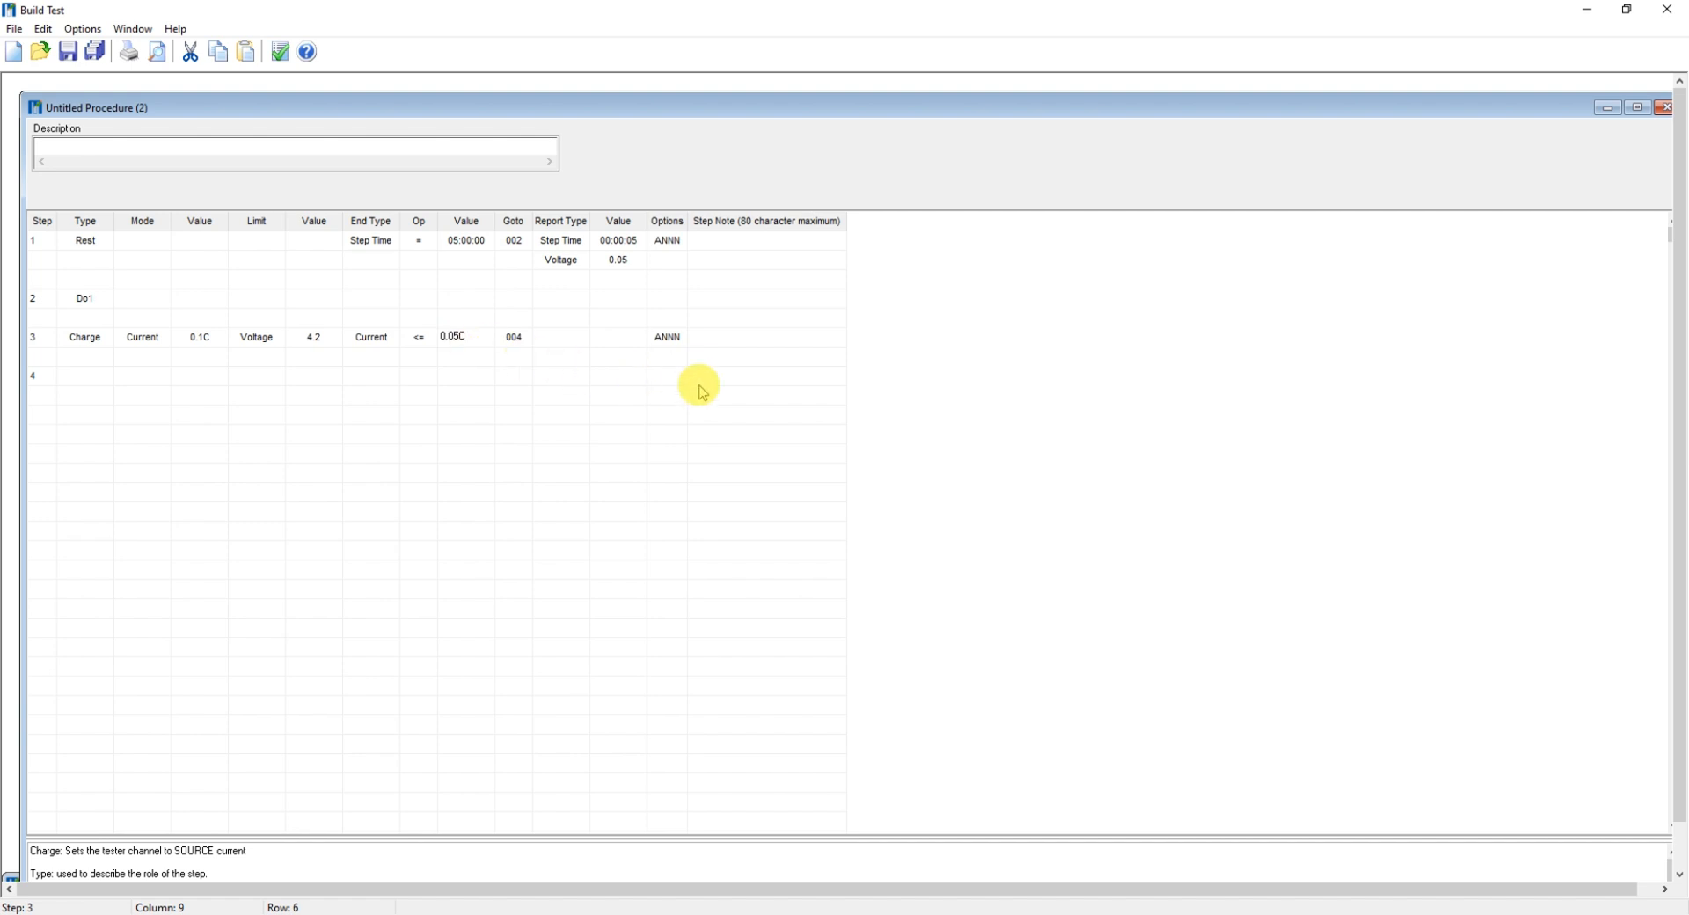
pyautogui.click(768, 395)
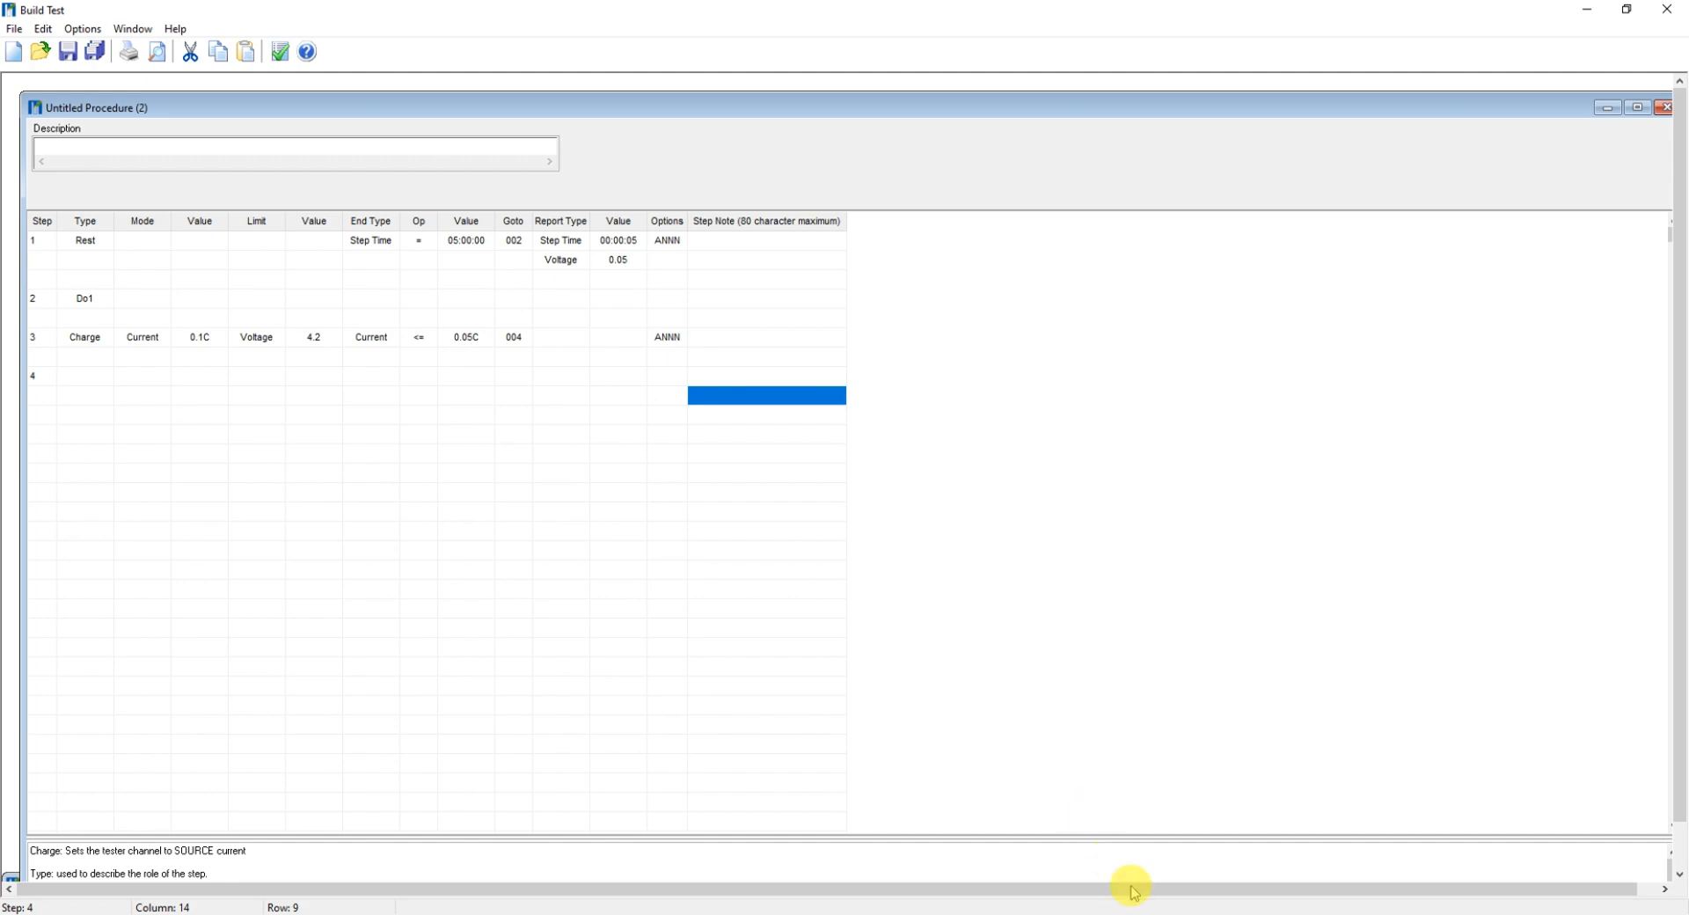
# - Switch to the PowerPoint slide show to examine the current drop during the constant-voltage phase
pyautogui.click(1153, 914)
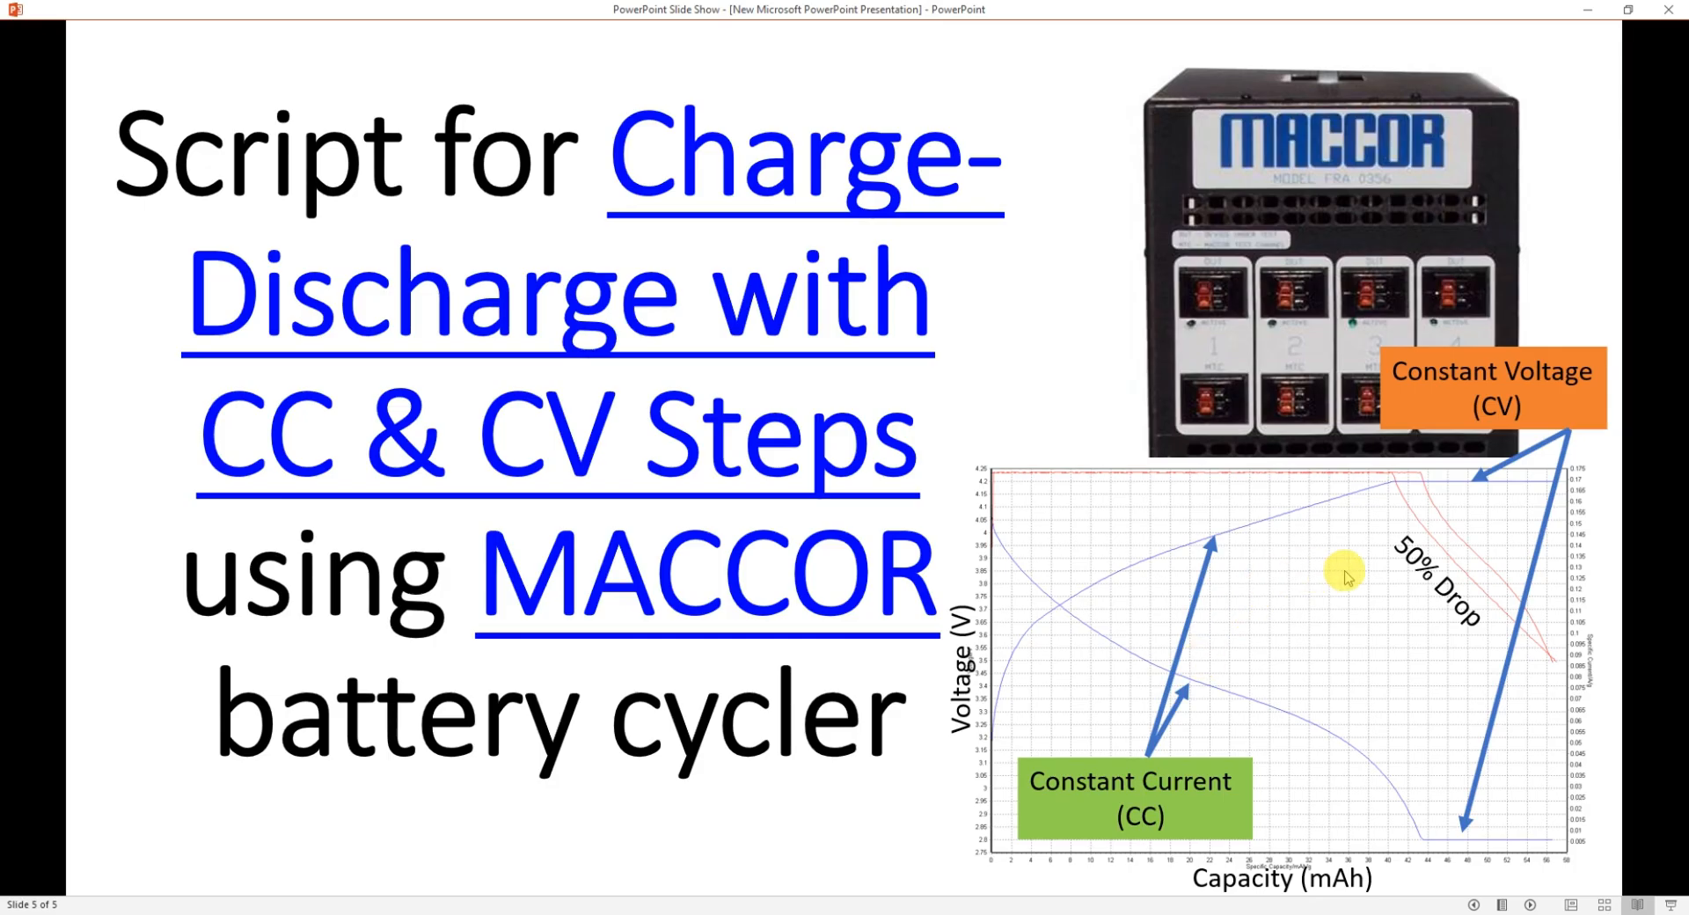
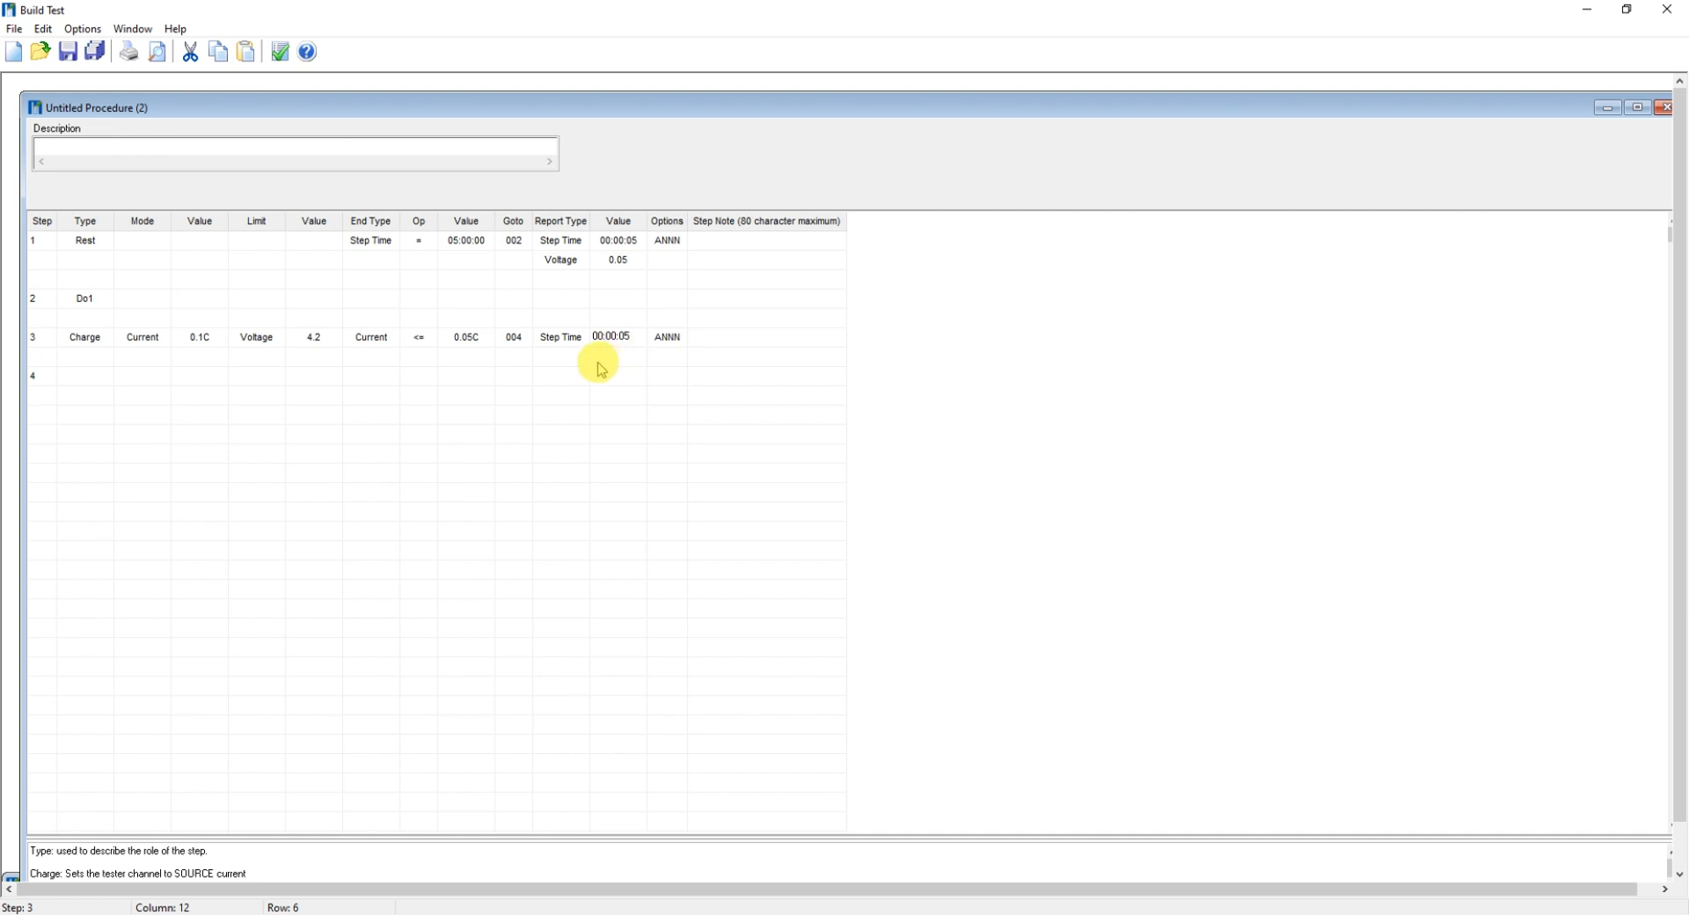
# - Add a second report condition to charge step 3, with type Voltage and value 0.05
pyautogui.click(580, 357)
pyautogui.click(578, 357)
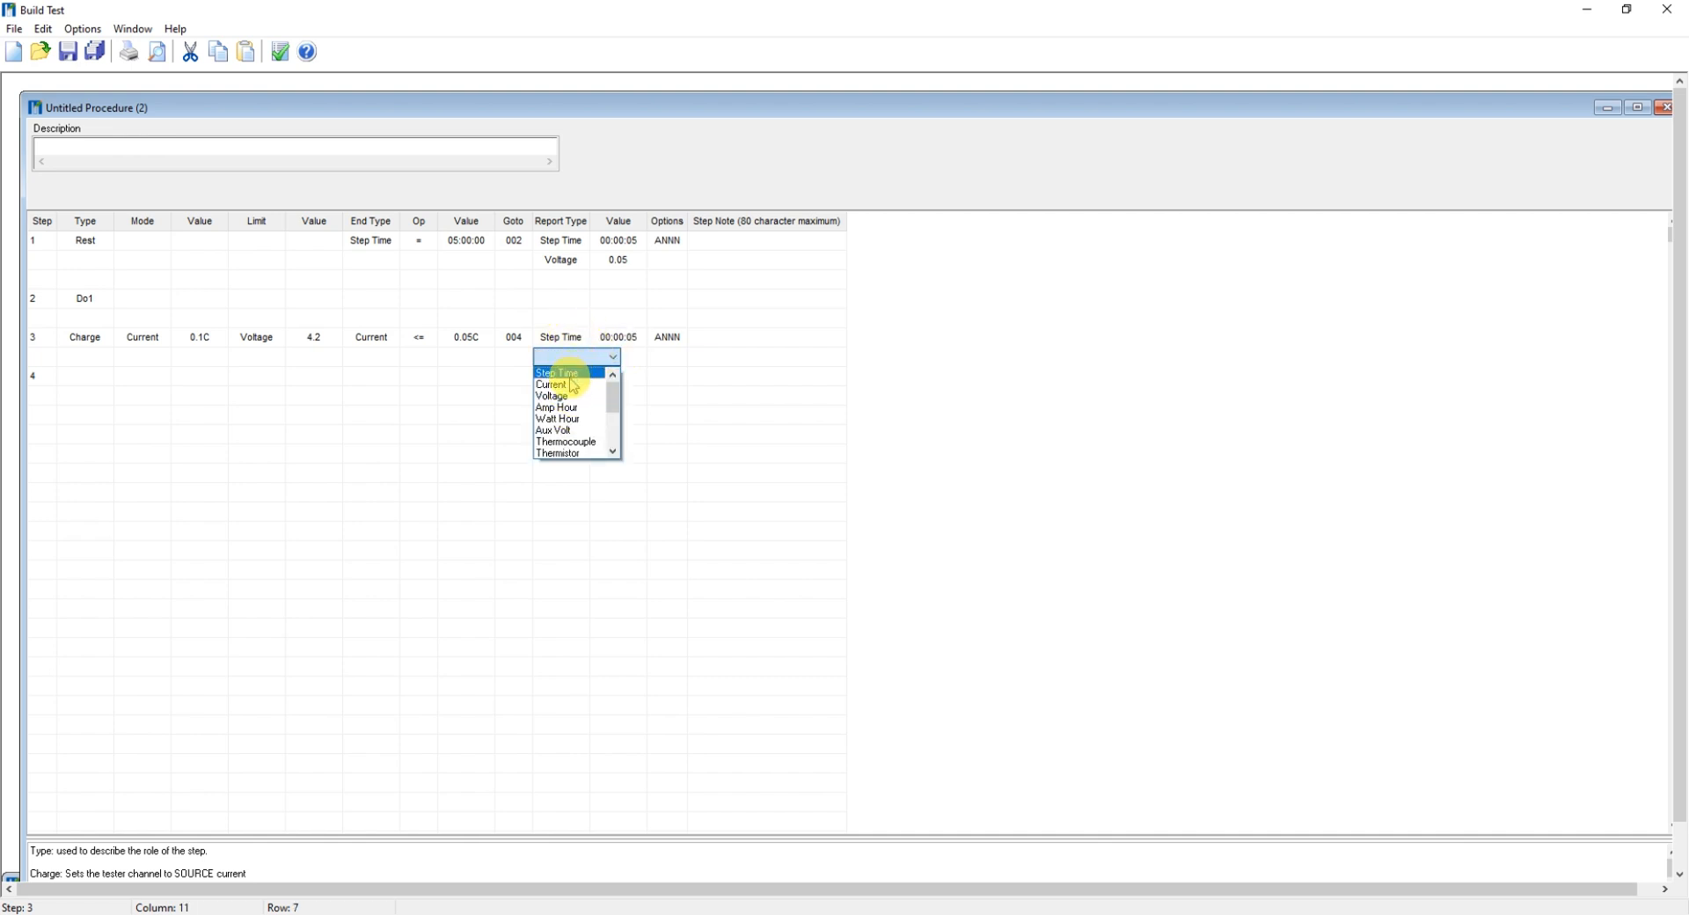
pyautogui.click(572, 395)
pyautogui.click(616, 358)
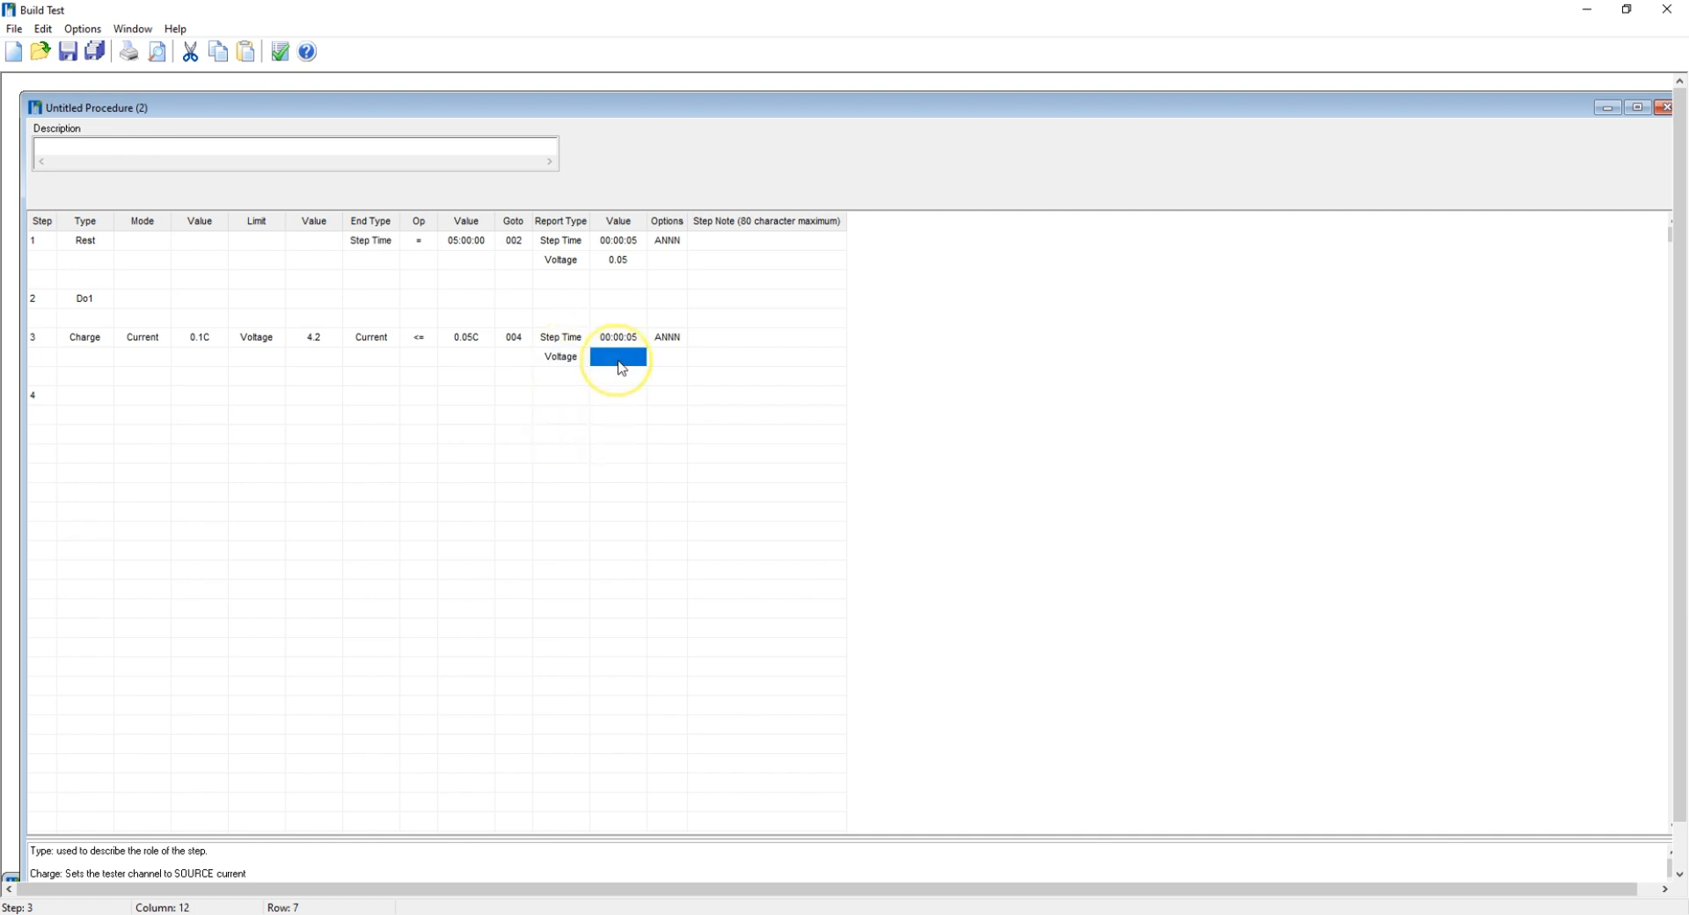
pyautogui.click(619, 359)
pyautogui.write('0.05')
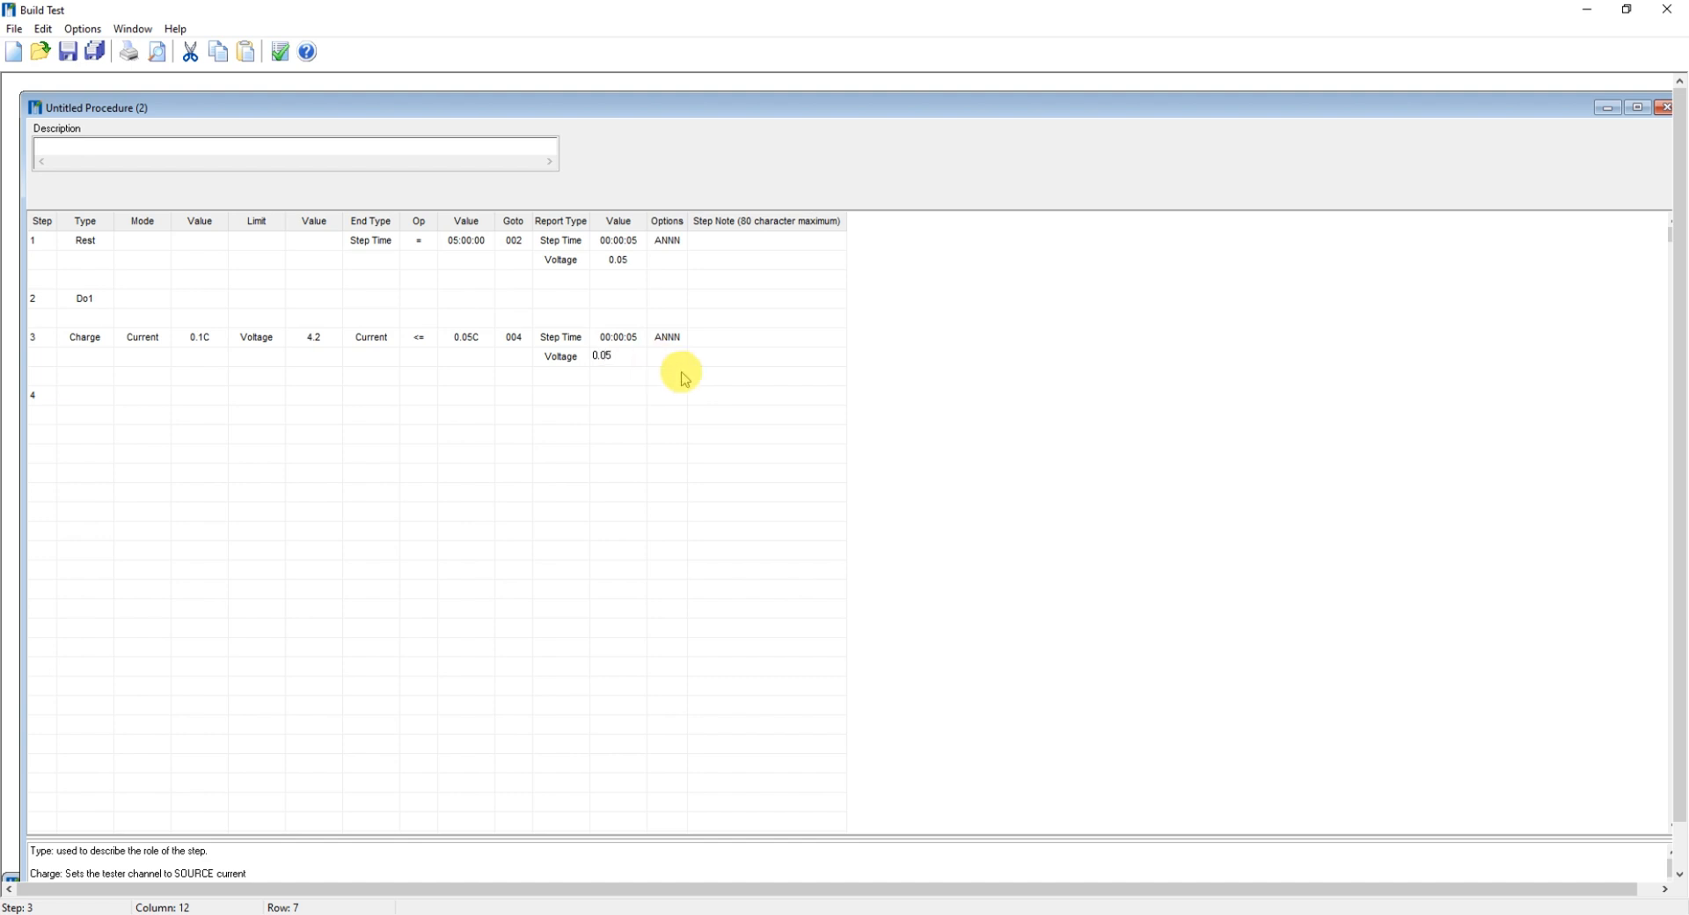
pyautogui.click(791, 431)
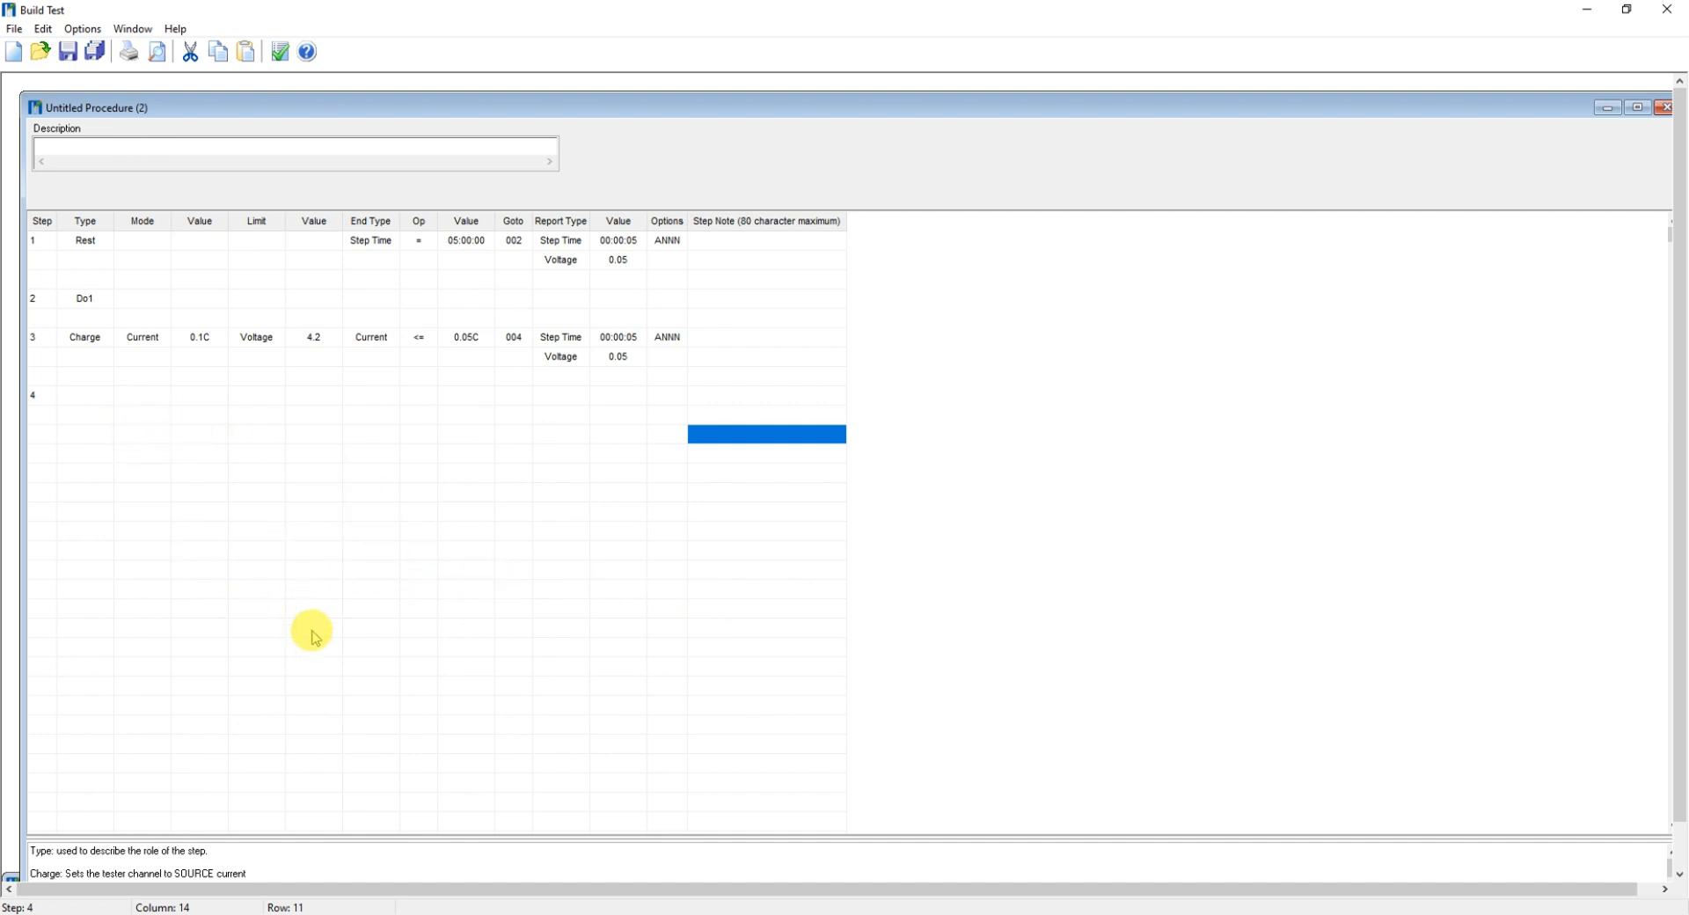
# - Shrink and reposition the untitled procedure window to uncover the minimized procedure window
pyautogui.moveTo(1337, 119)
pyautogui.mouseDown()
pyautogui.moveTo(1293, 117)
pyautogui.moveTo(1309, 120)
pyautogui.mouseUp()
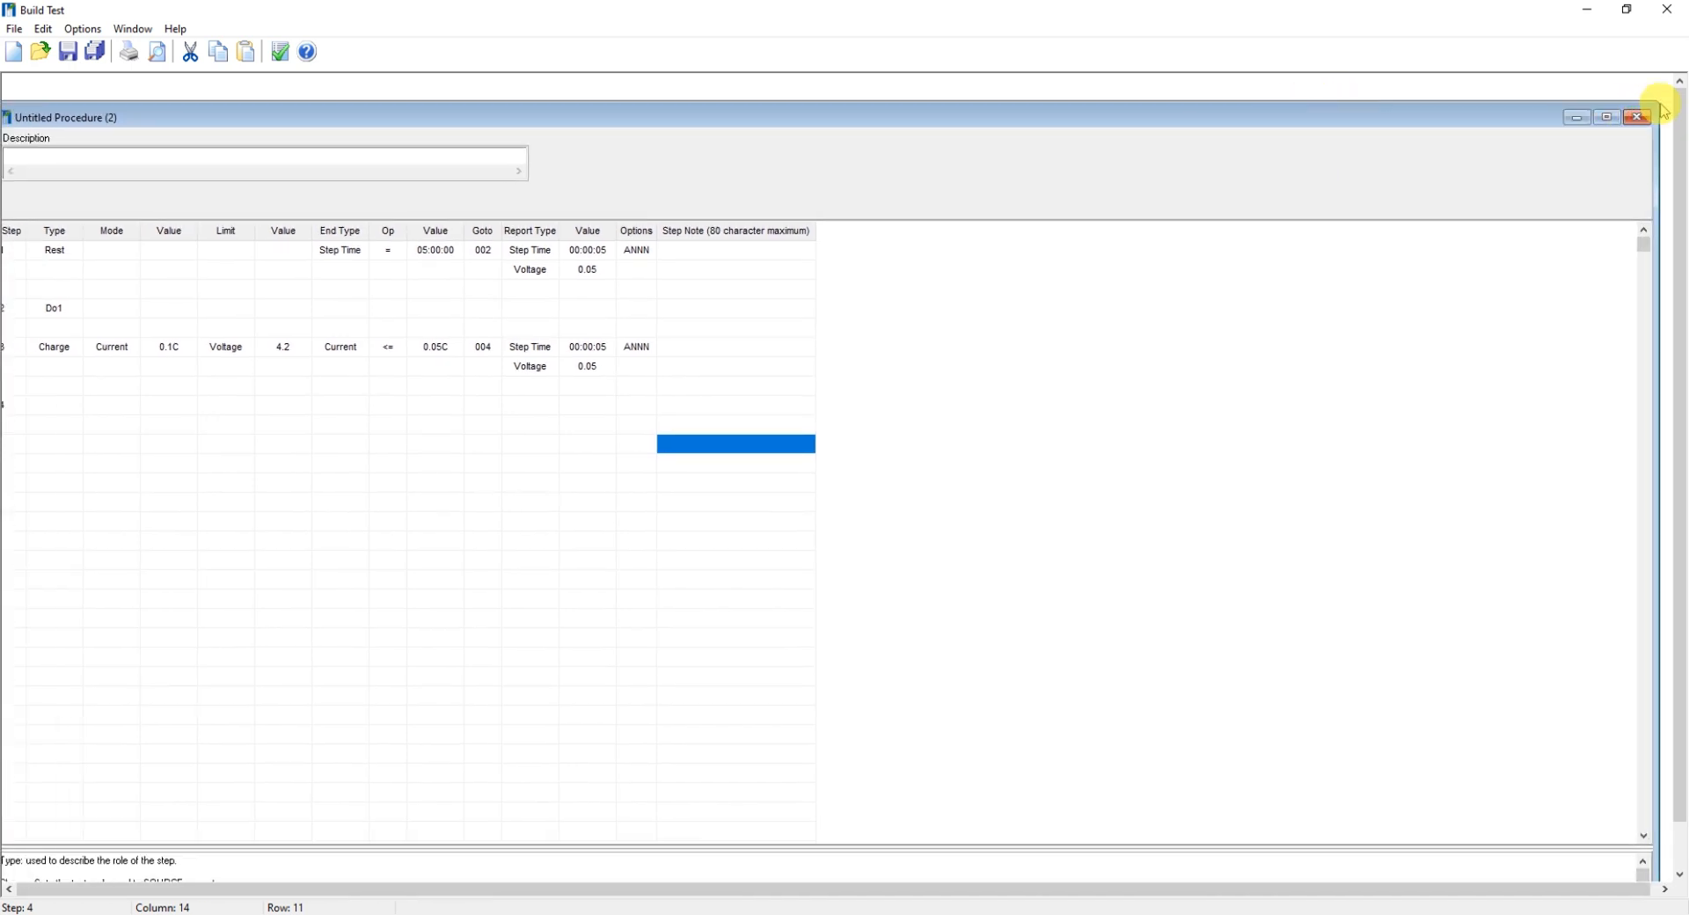
pyautogui.moveTo(1658, 100); pyautogui.dragTo(1508, 214)
pyautogui.moveTo(1289, 236); pyautogui.dragTo(1319, 148)
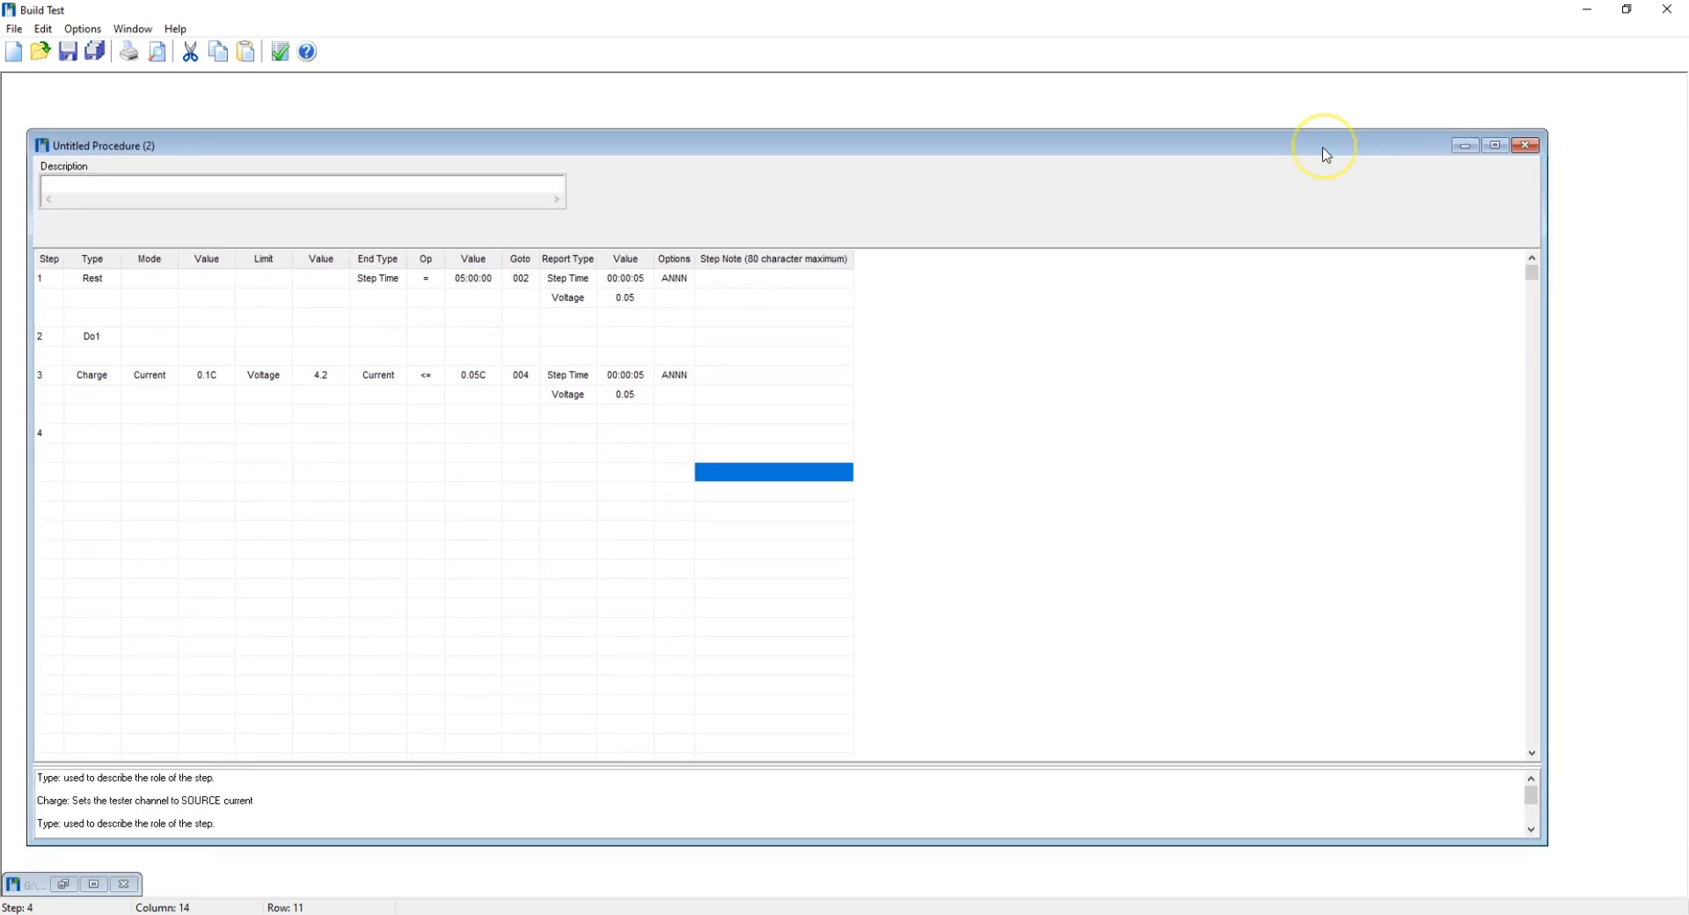
# - Examine the steps of the existing RM-NavitasRP procedure as a reference and return to the untitled procedure
pyautogui.click(103, 885)
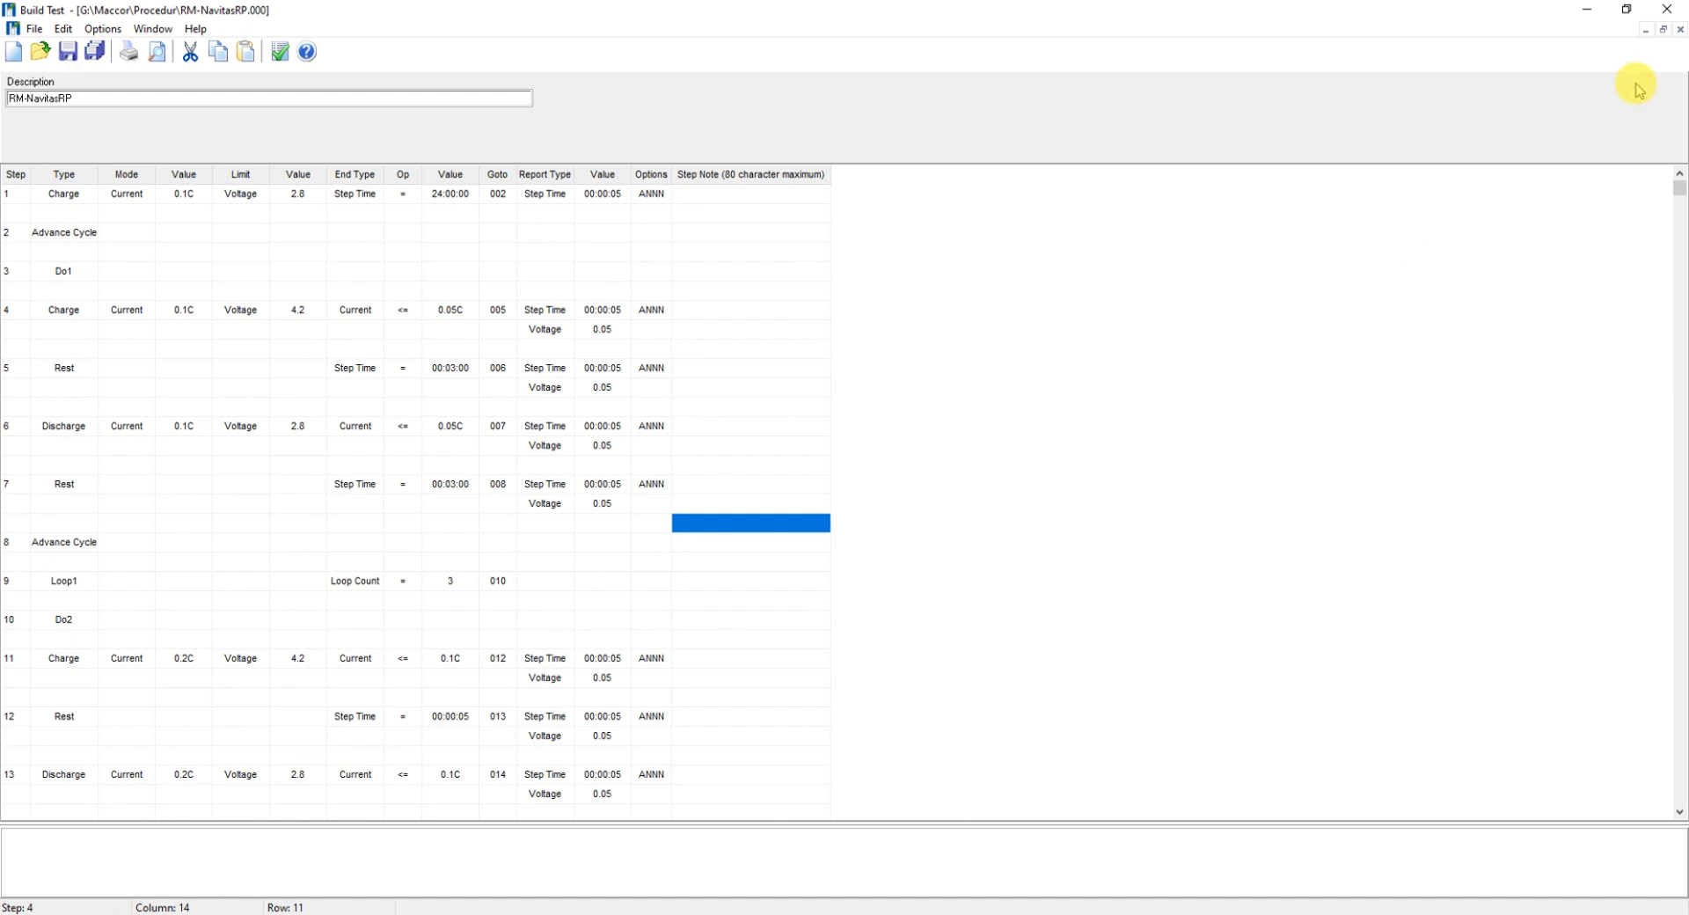
pyautogui.click(1648, 32)
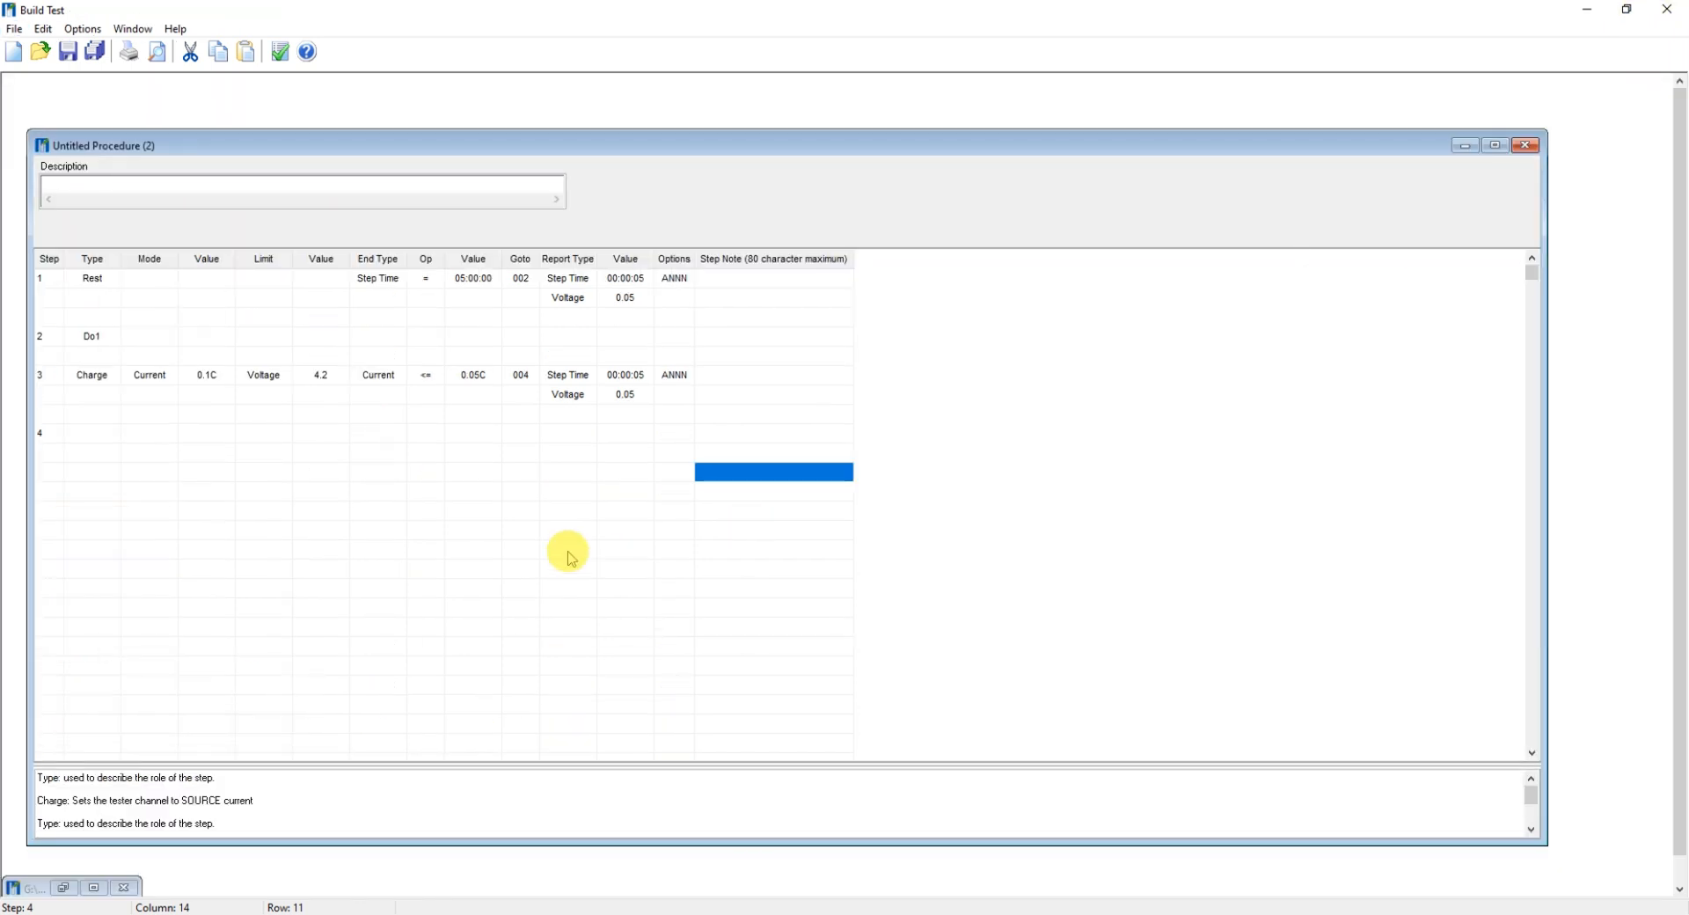
pyautogui.click(91, 889)
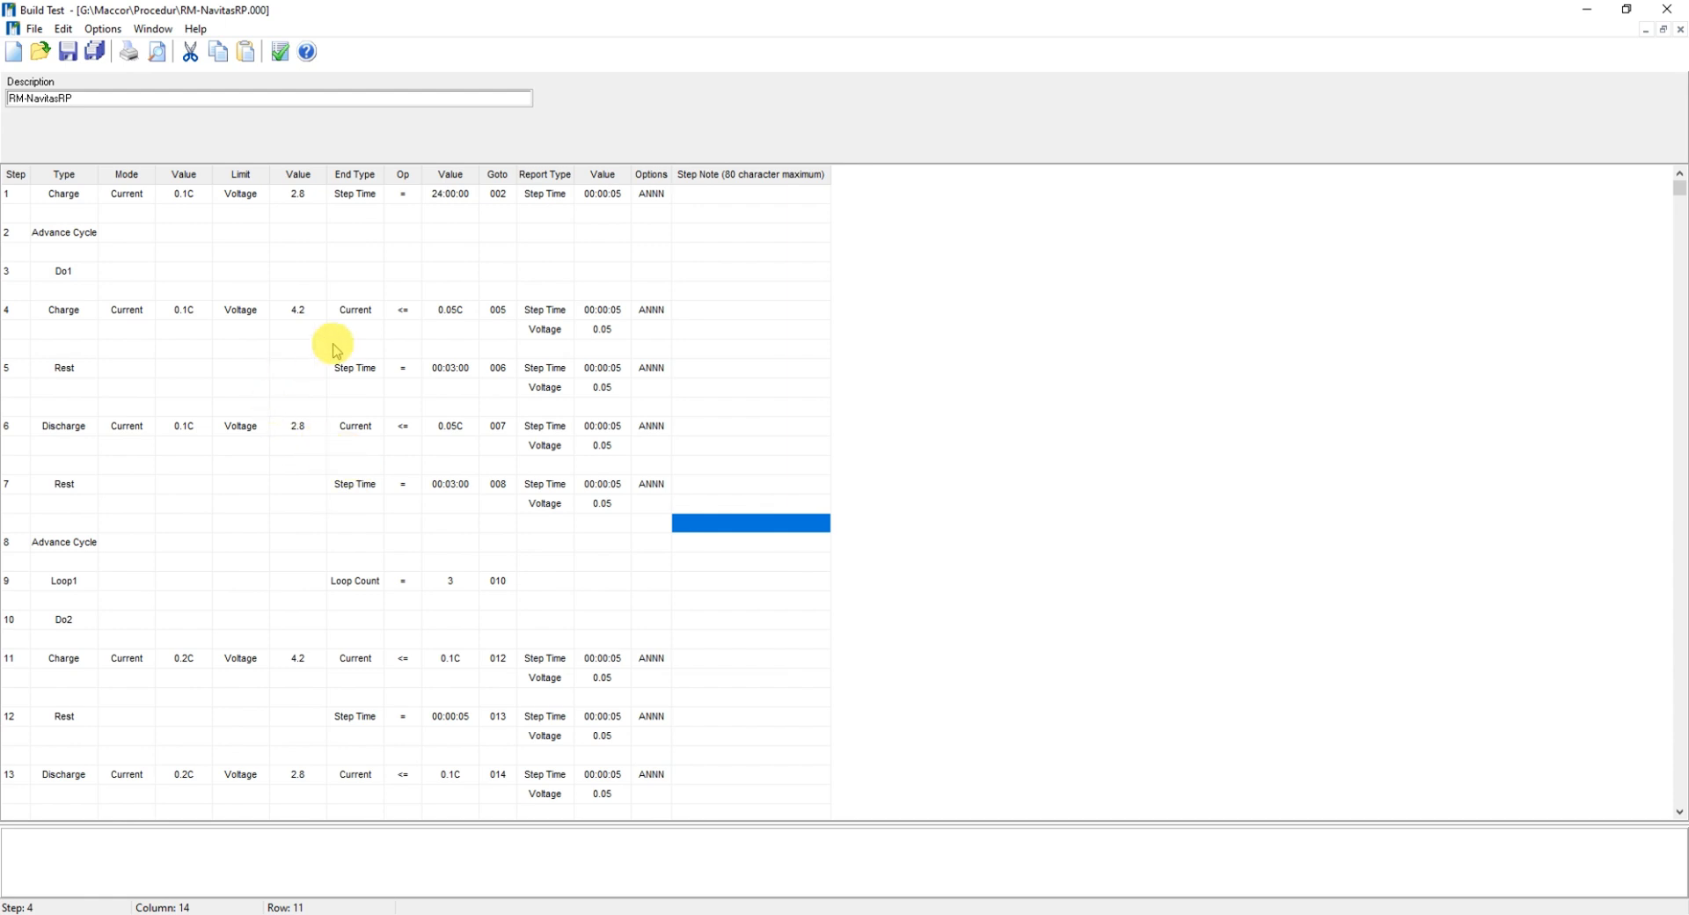
pyautogui.click(1645, 30)
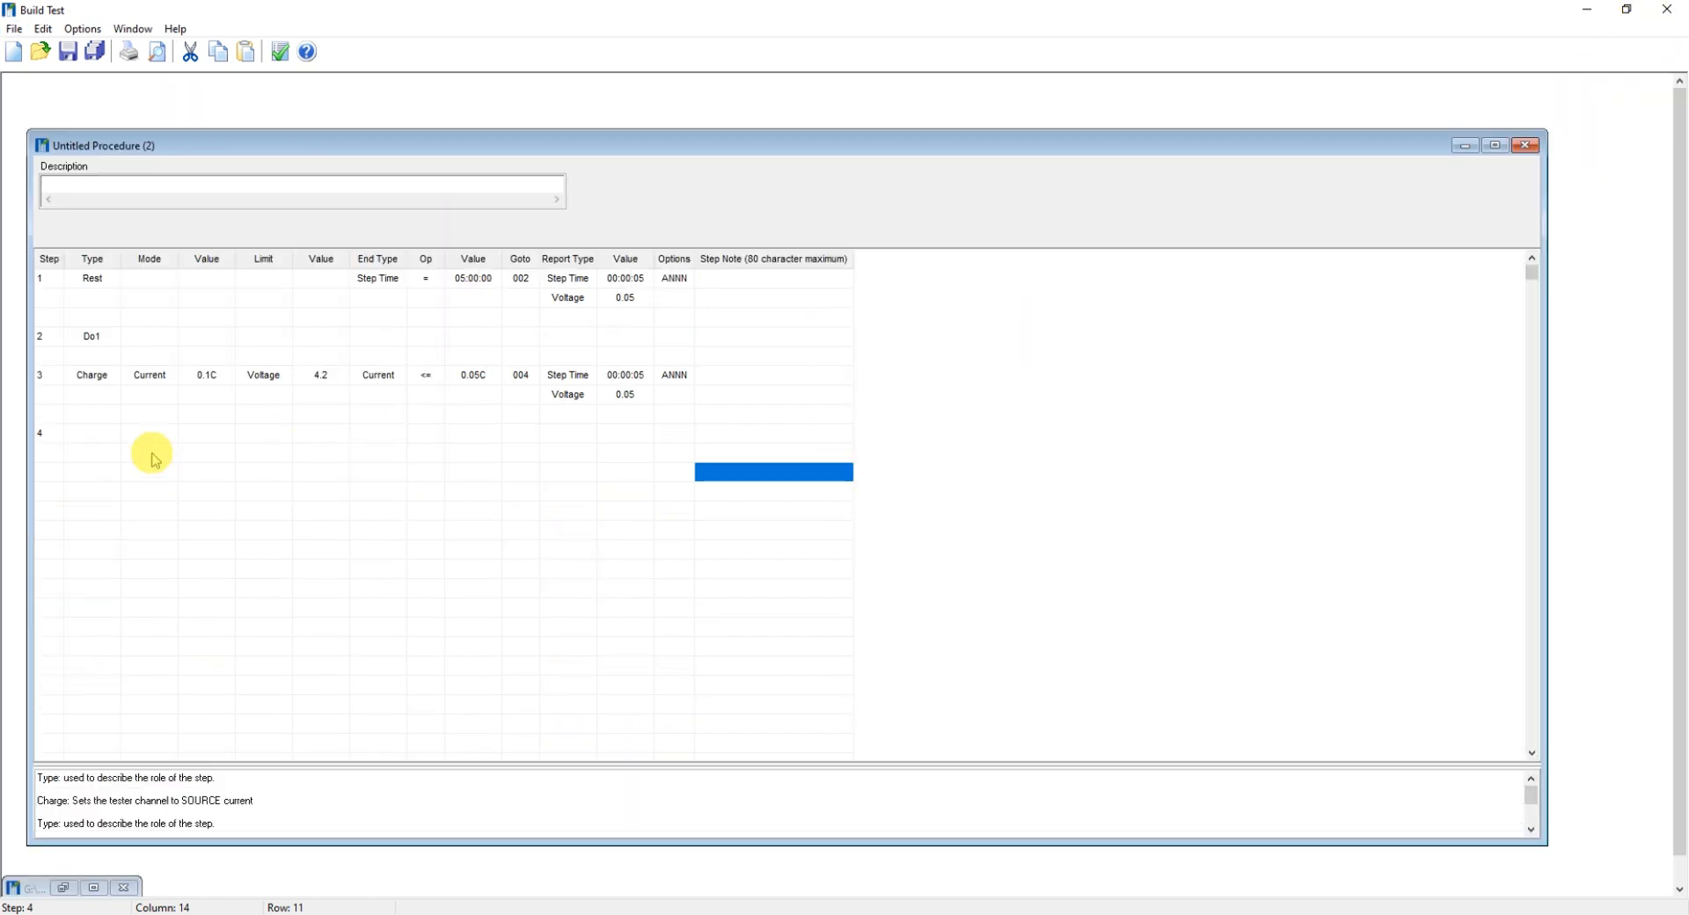
# - Define step 4 as a Rest step that ends at a Step Time of 00:01:00
pyautogui.click(109, 434)
pyautogui.click(111, 436)
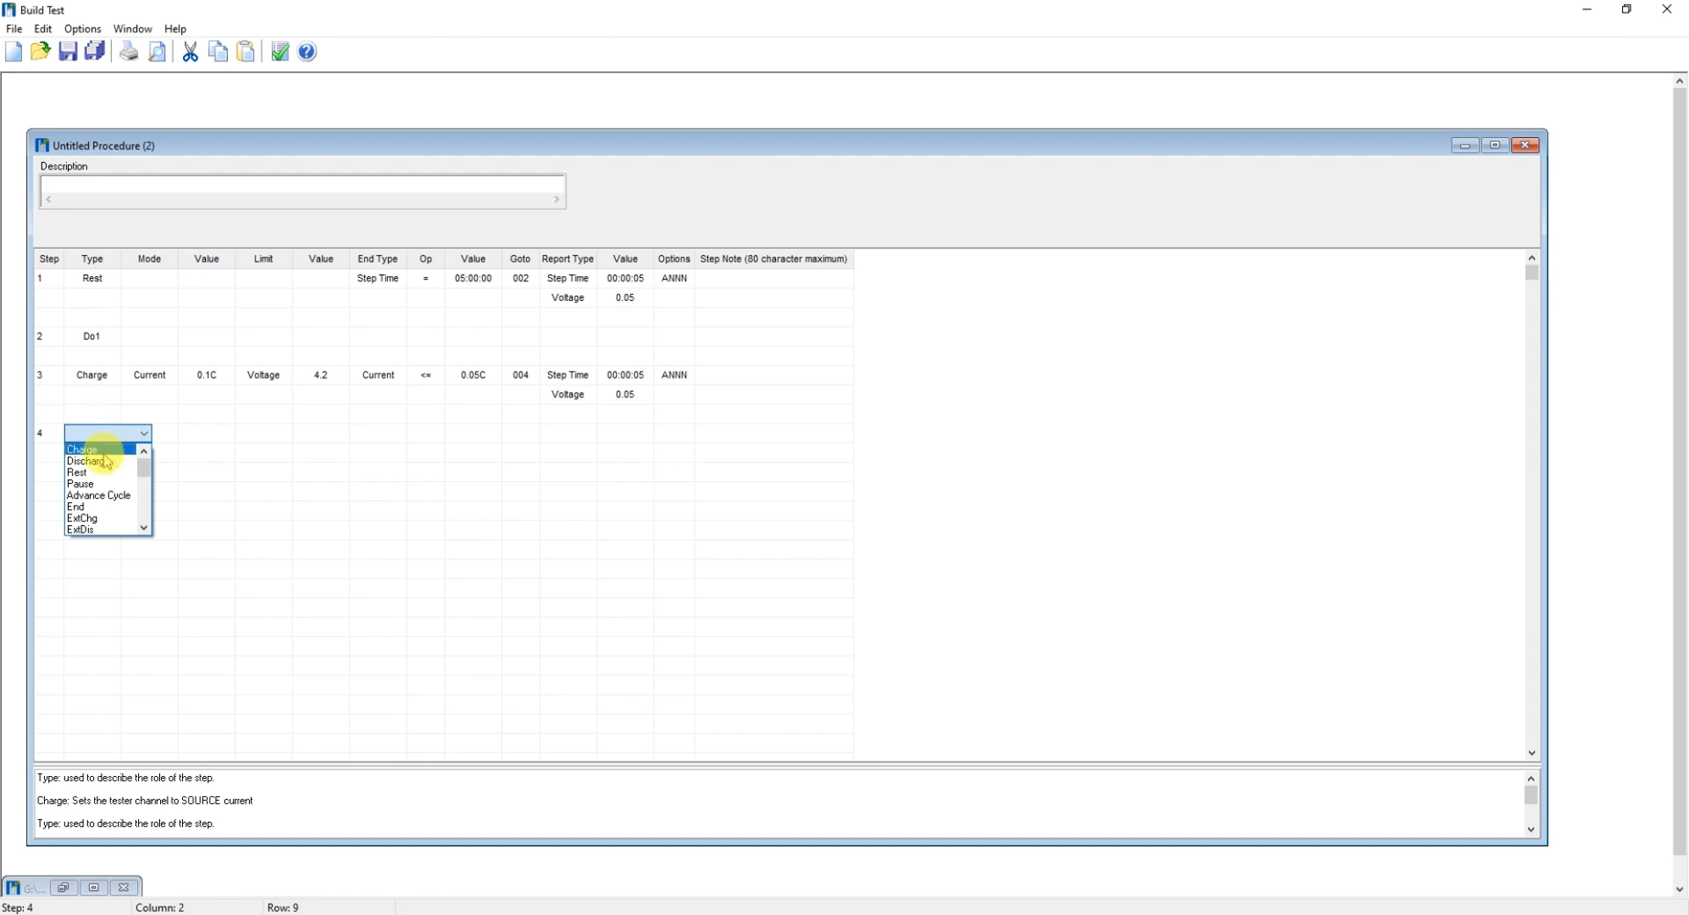
pyautogui.click(96, 473)
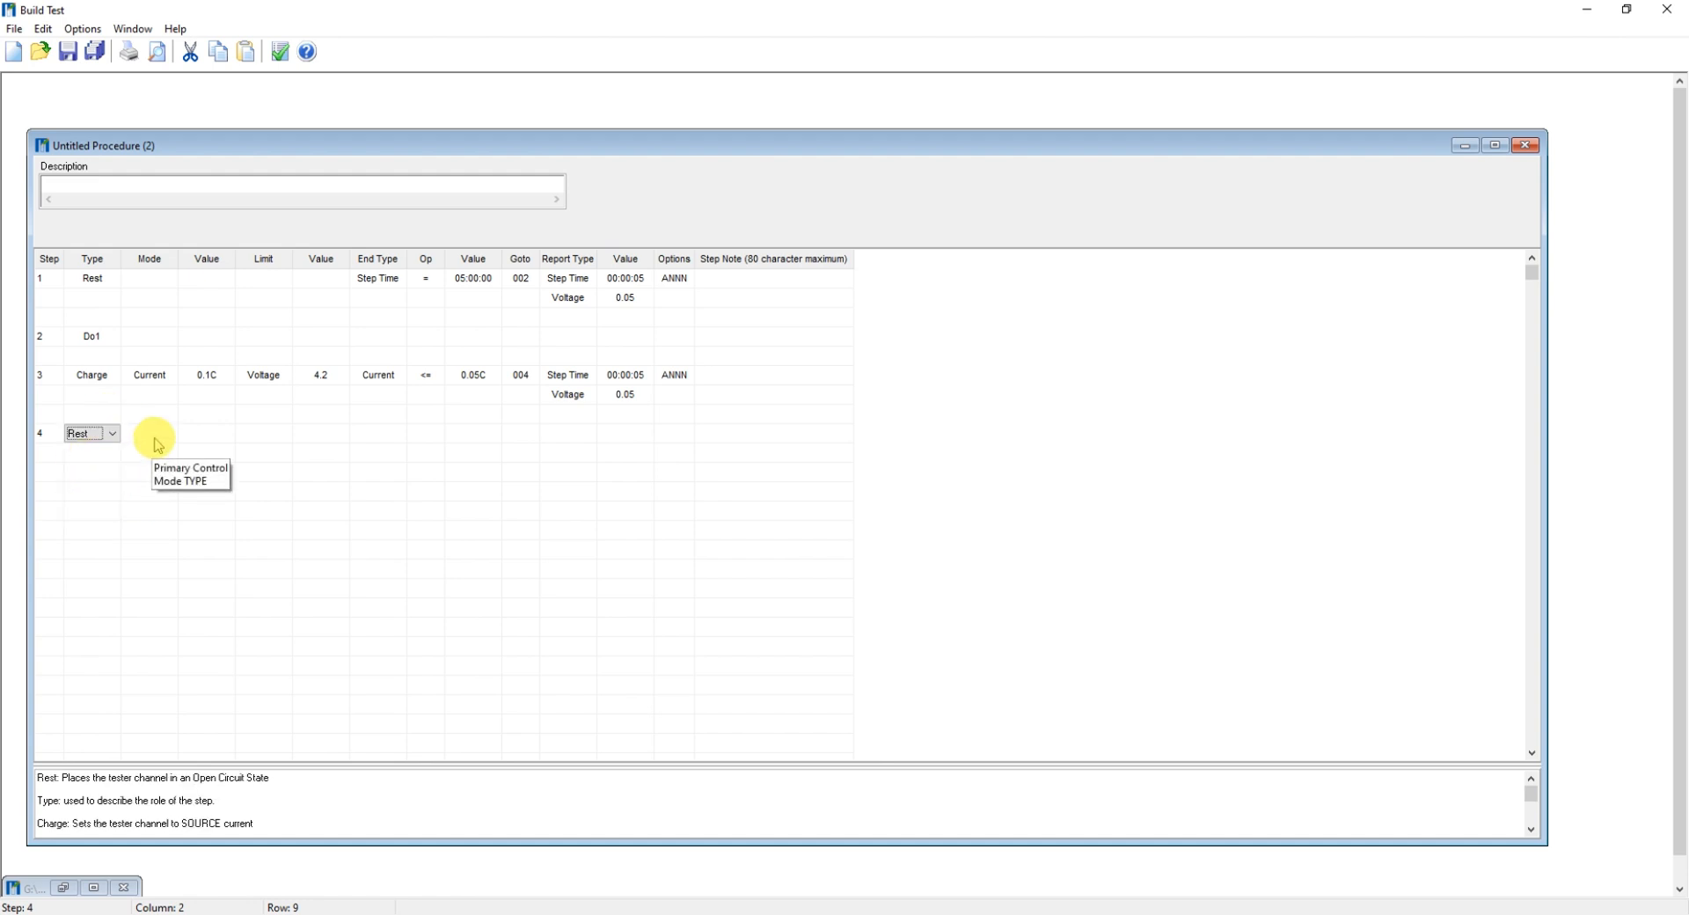
pyautogui.click(149, 435)
pyautogui.click(374, 434)
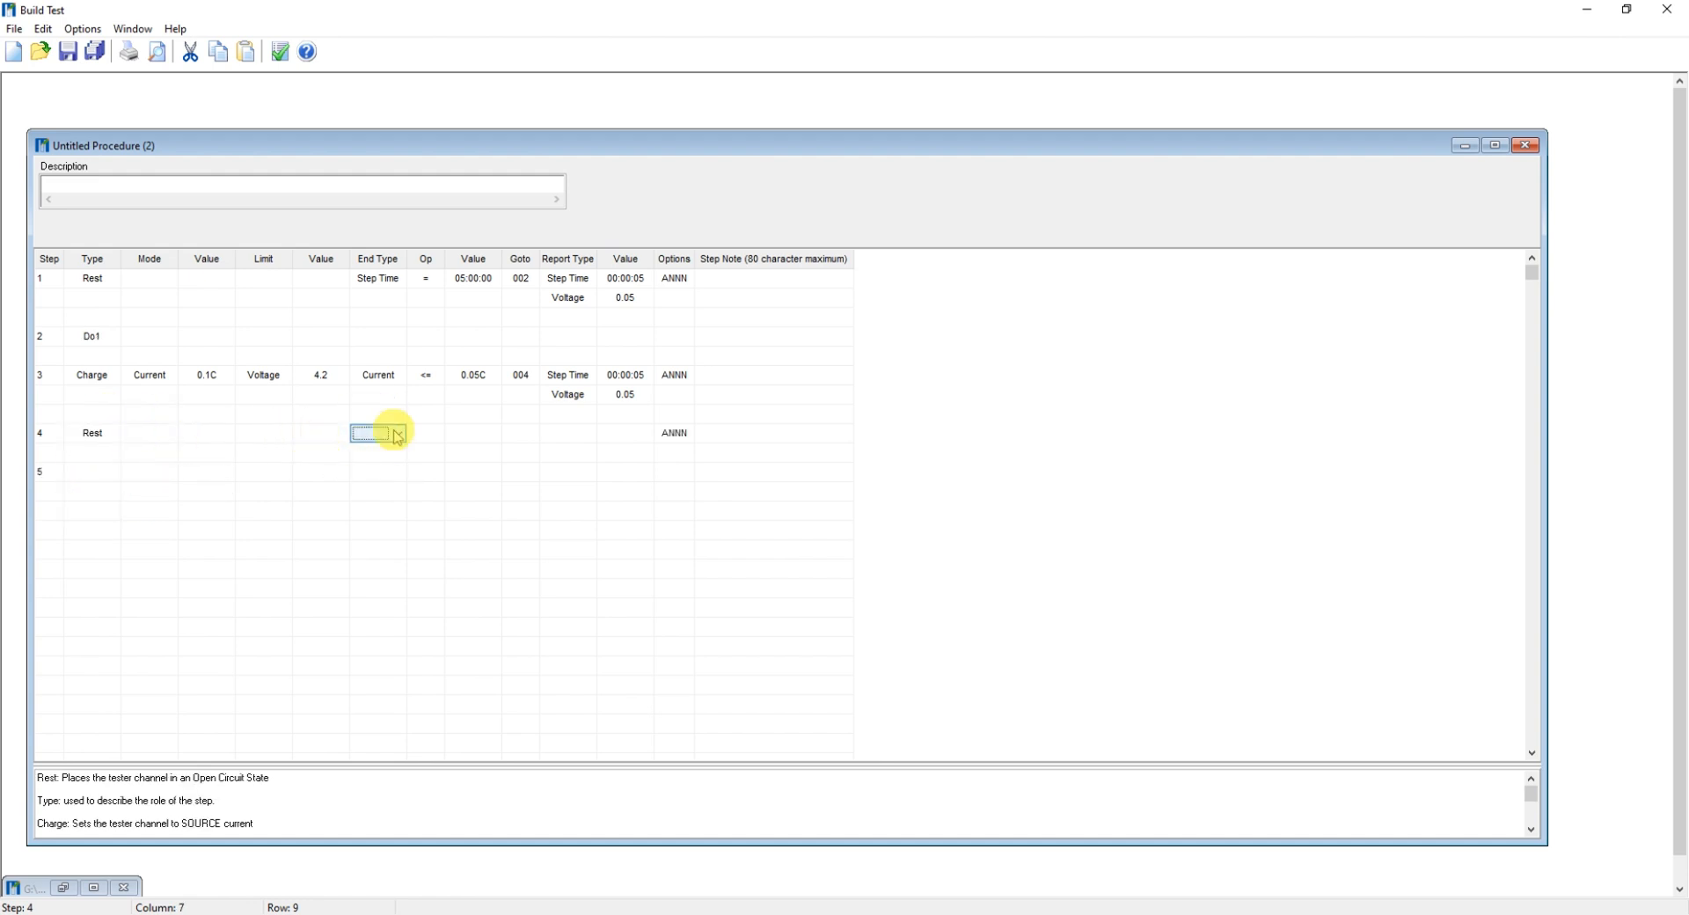
pyautogui.click(396, 435)
pyautogui.click(396, 450)
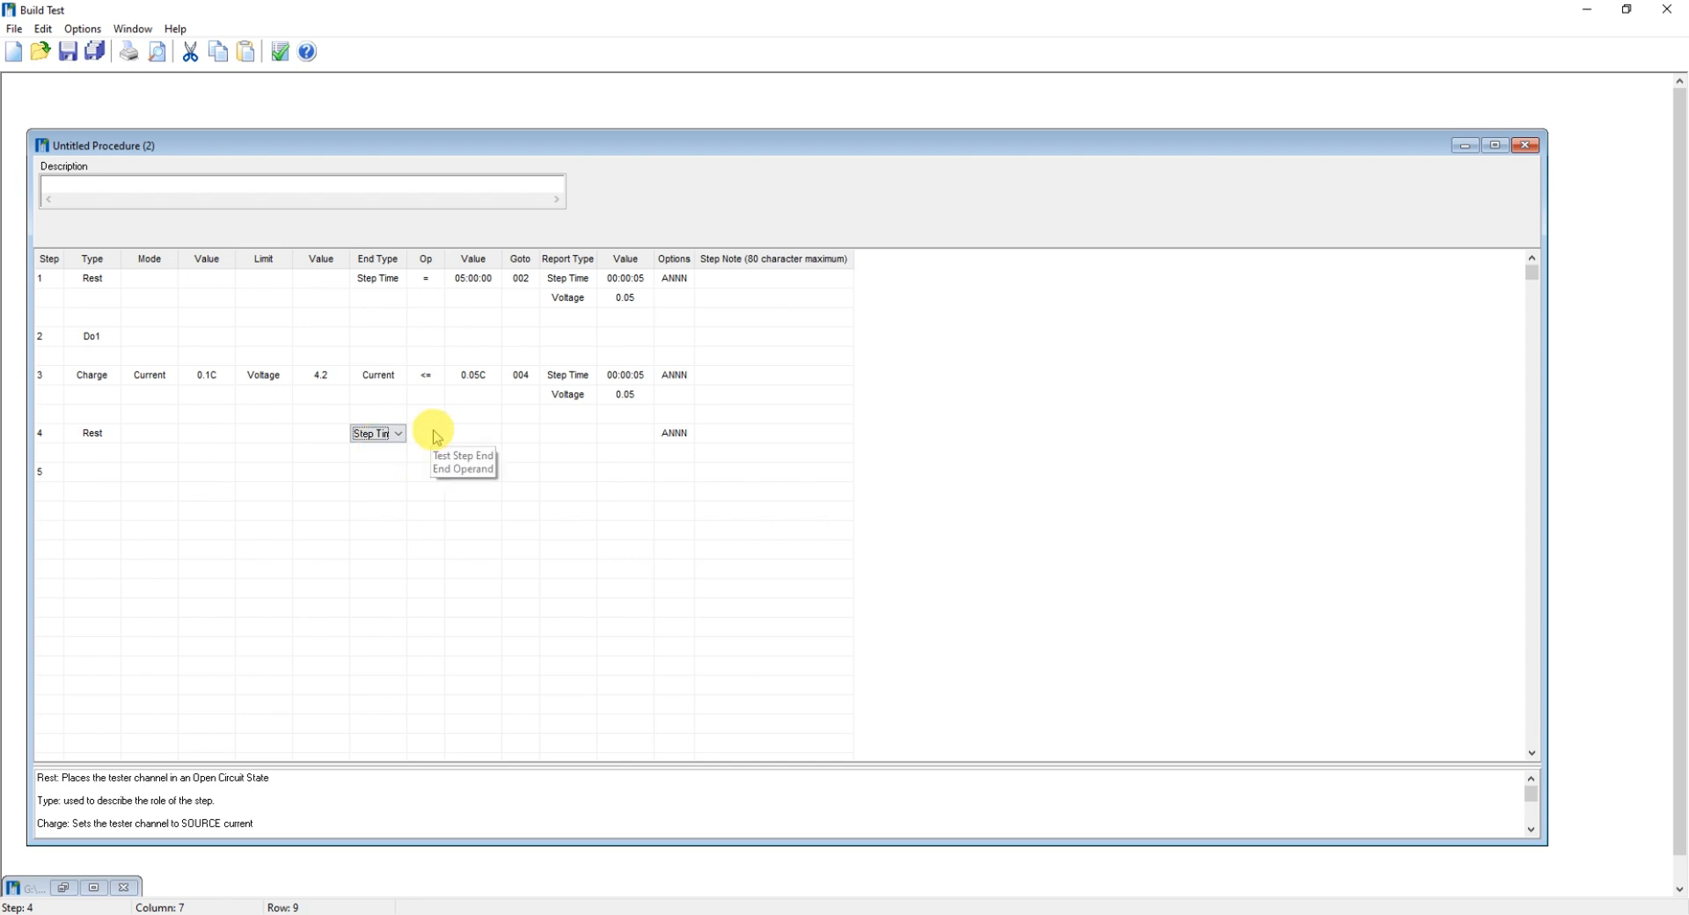
pyautogui.click(426, 432)
pyautogui.click(468, 432)
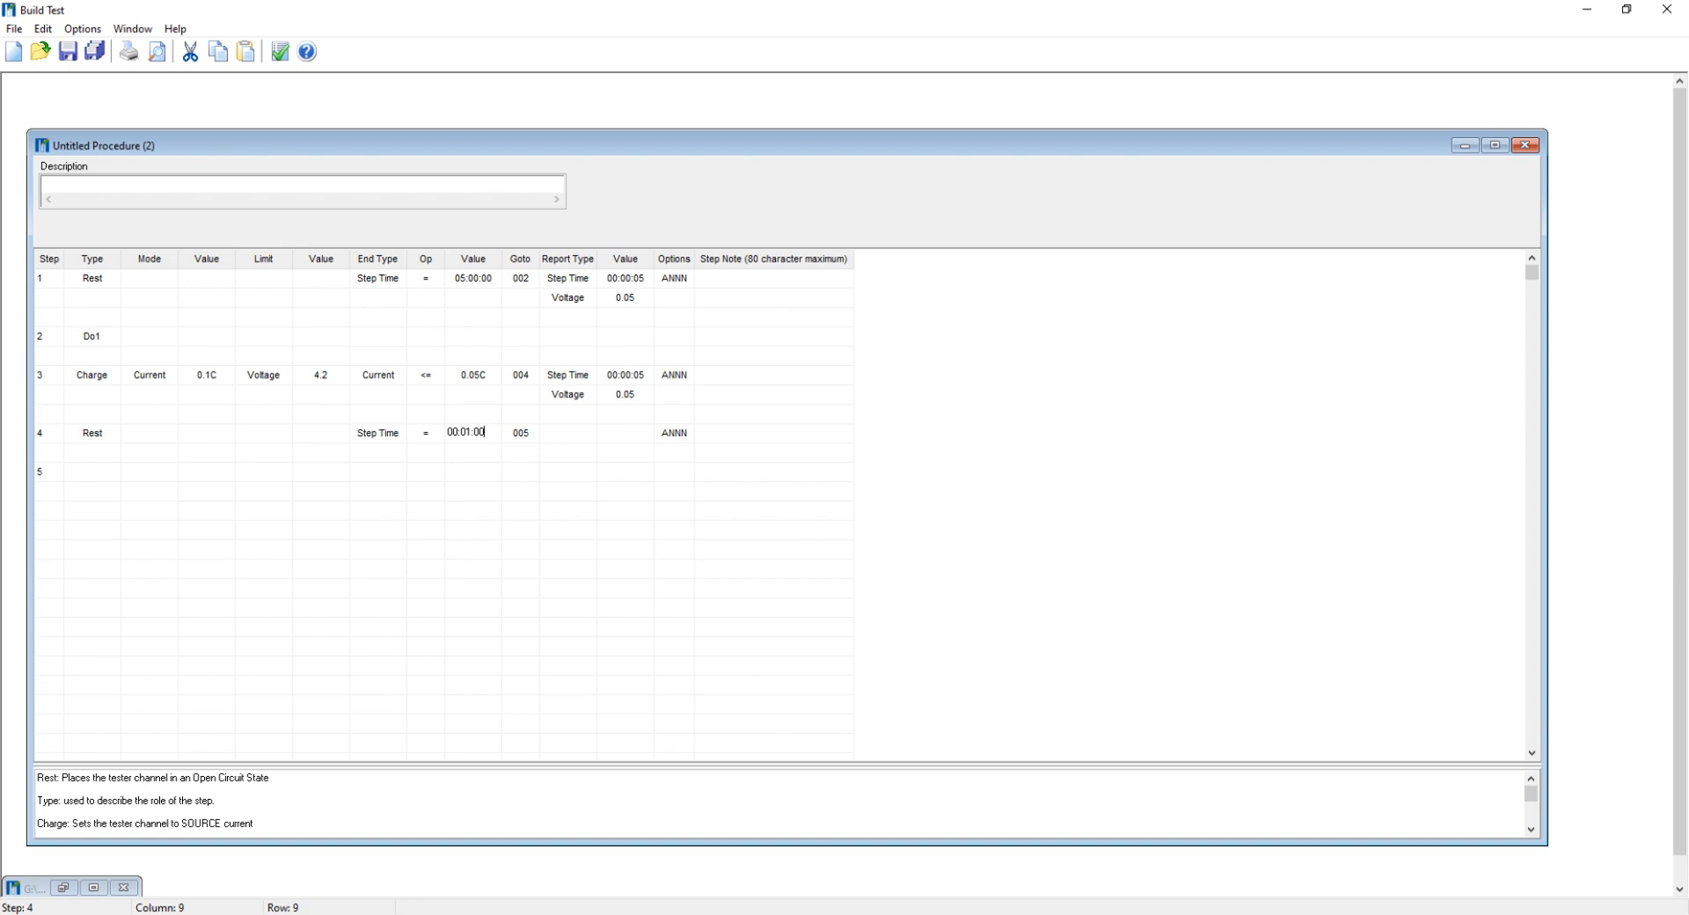
# - Set the first report condition of rest step 4 to Step Time with a value of 00:00:05
pyautogui.click(584, 434)
pyautogui.click(589, 434)
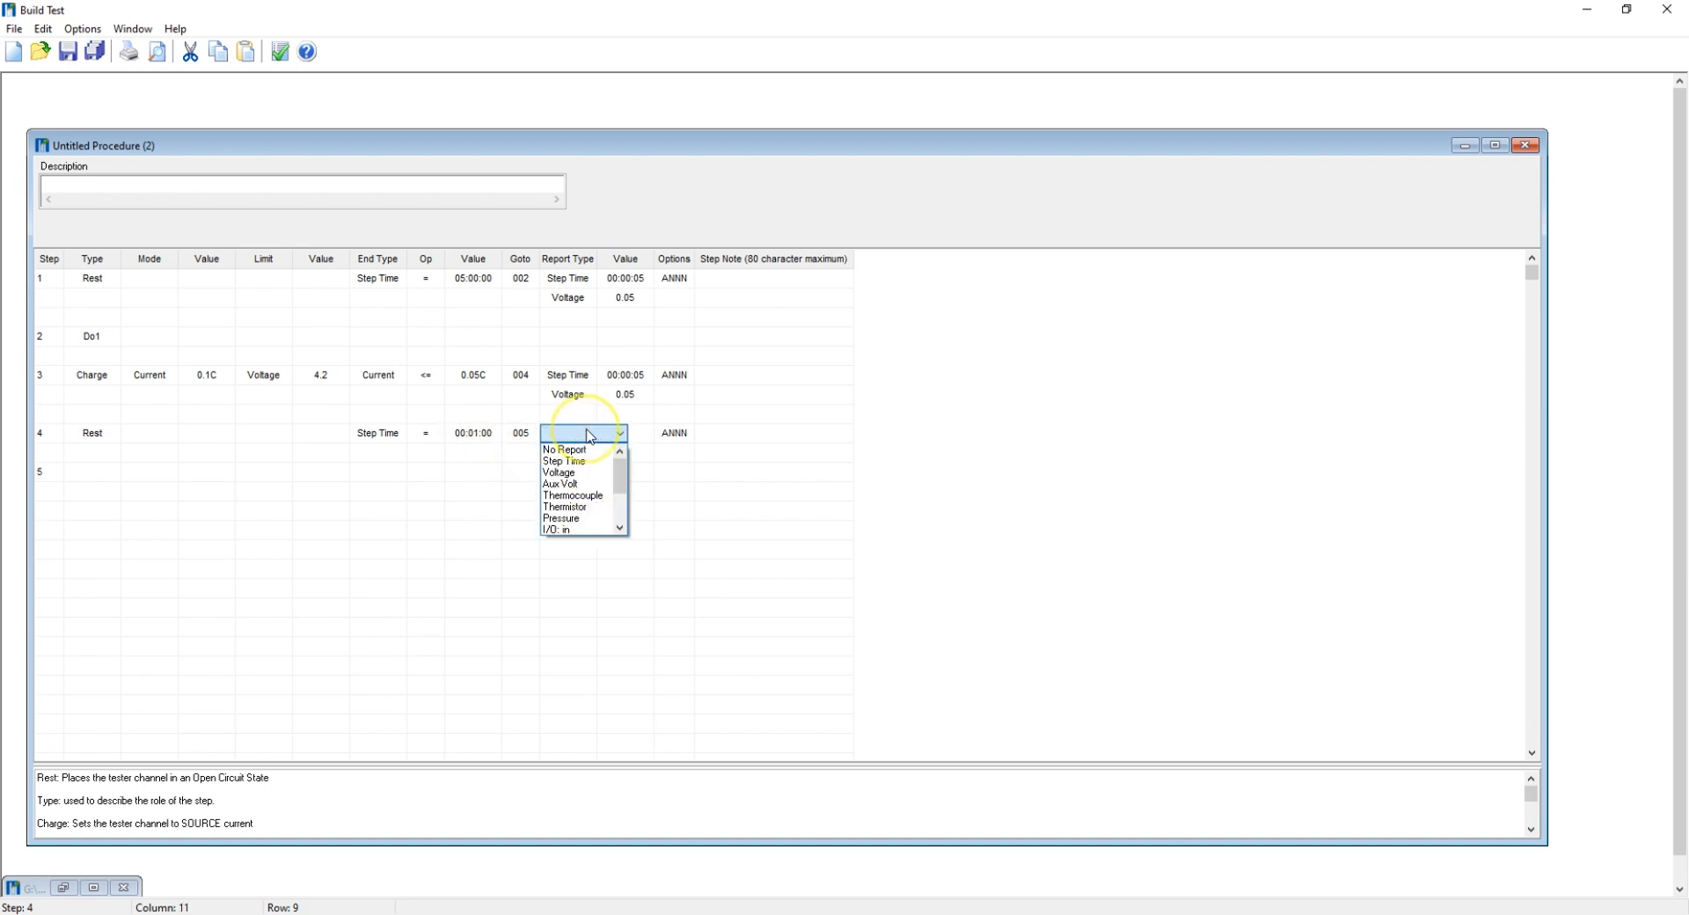
pyautogui.click(580, 461)
pyautogui.click(625, 433)
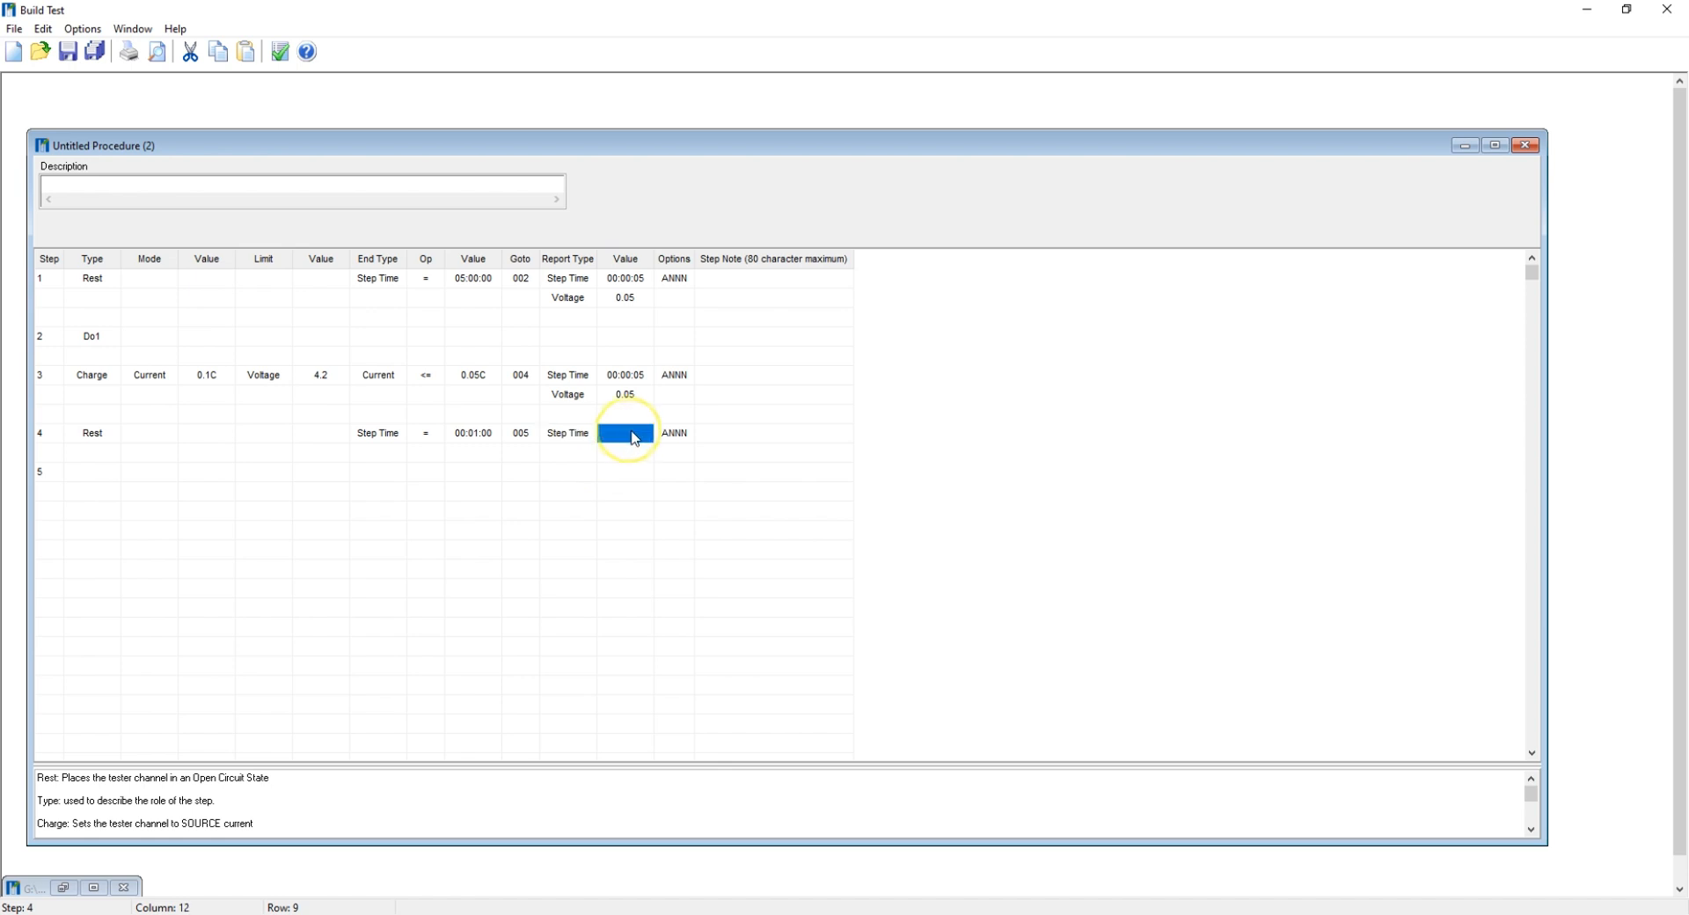
pyautogui.click(632, 431)
pyautogui.write('00:00:05')
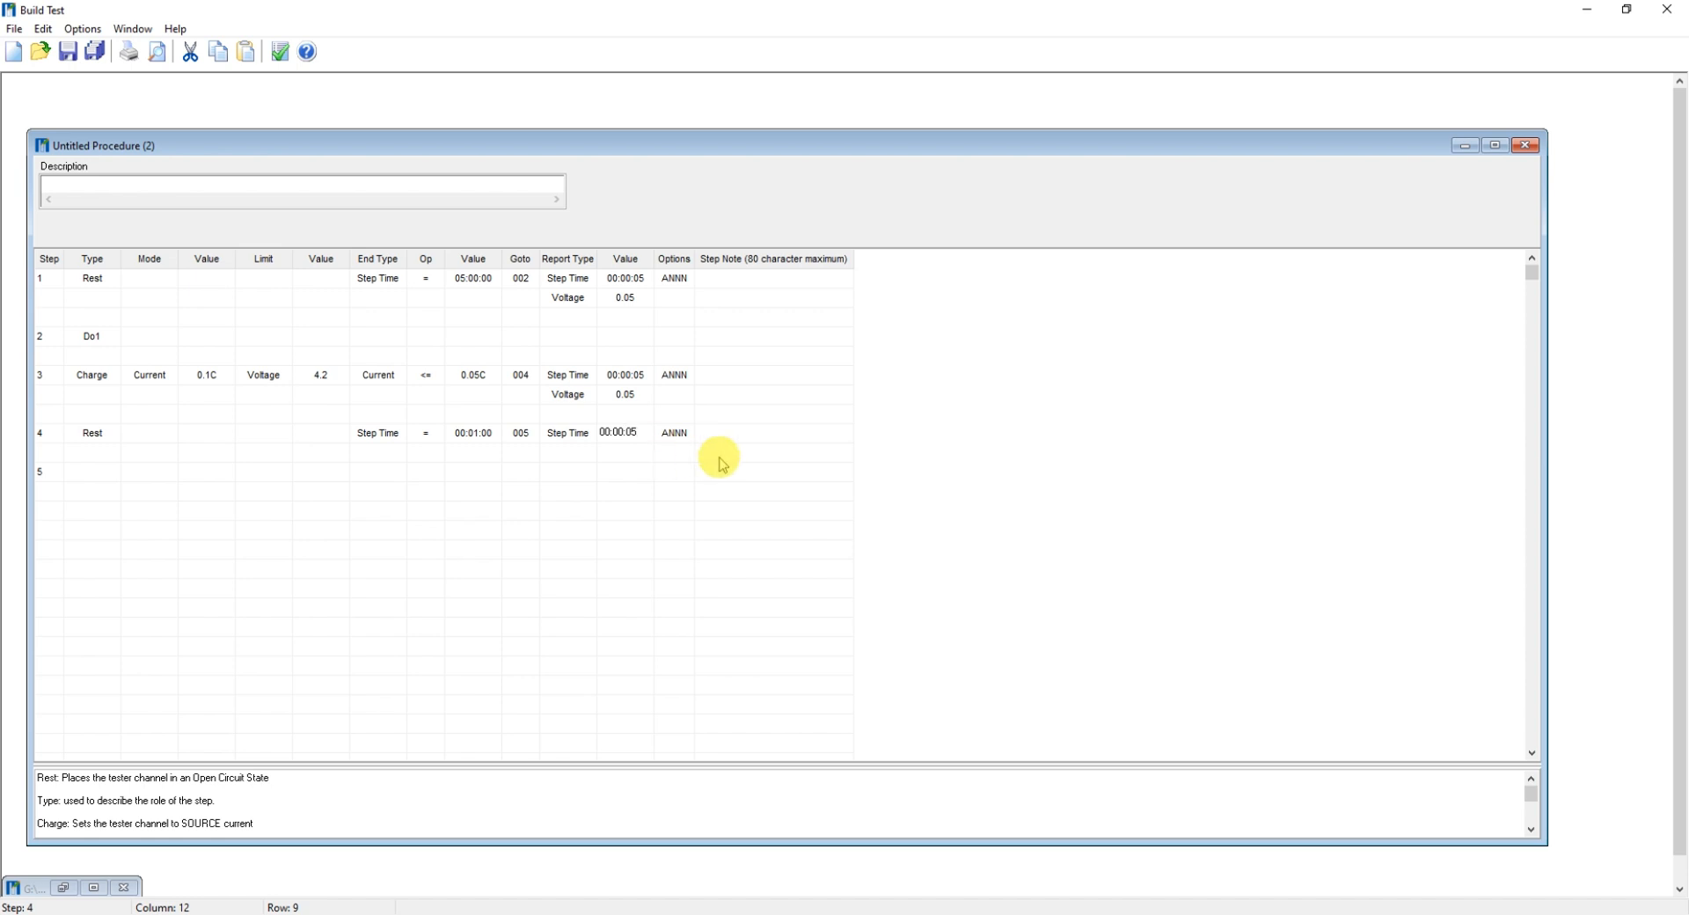
pyautogui.click(773, 473)
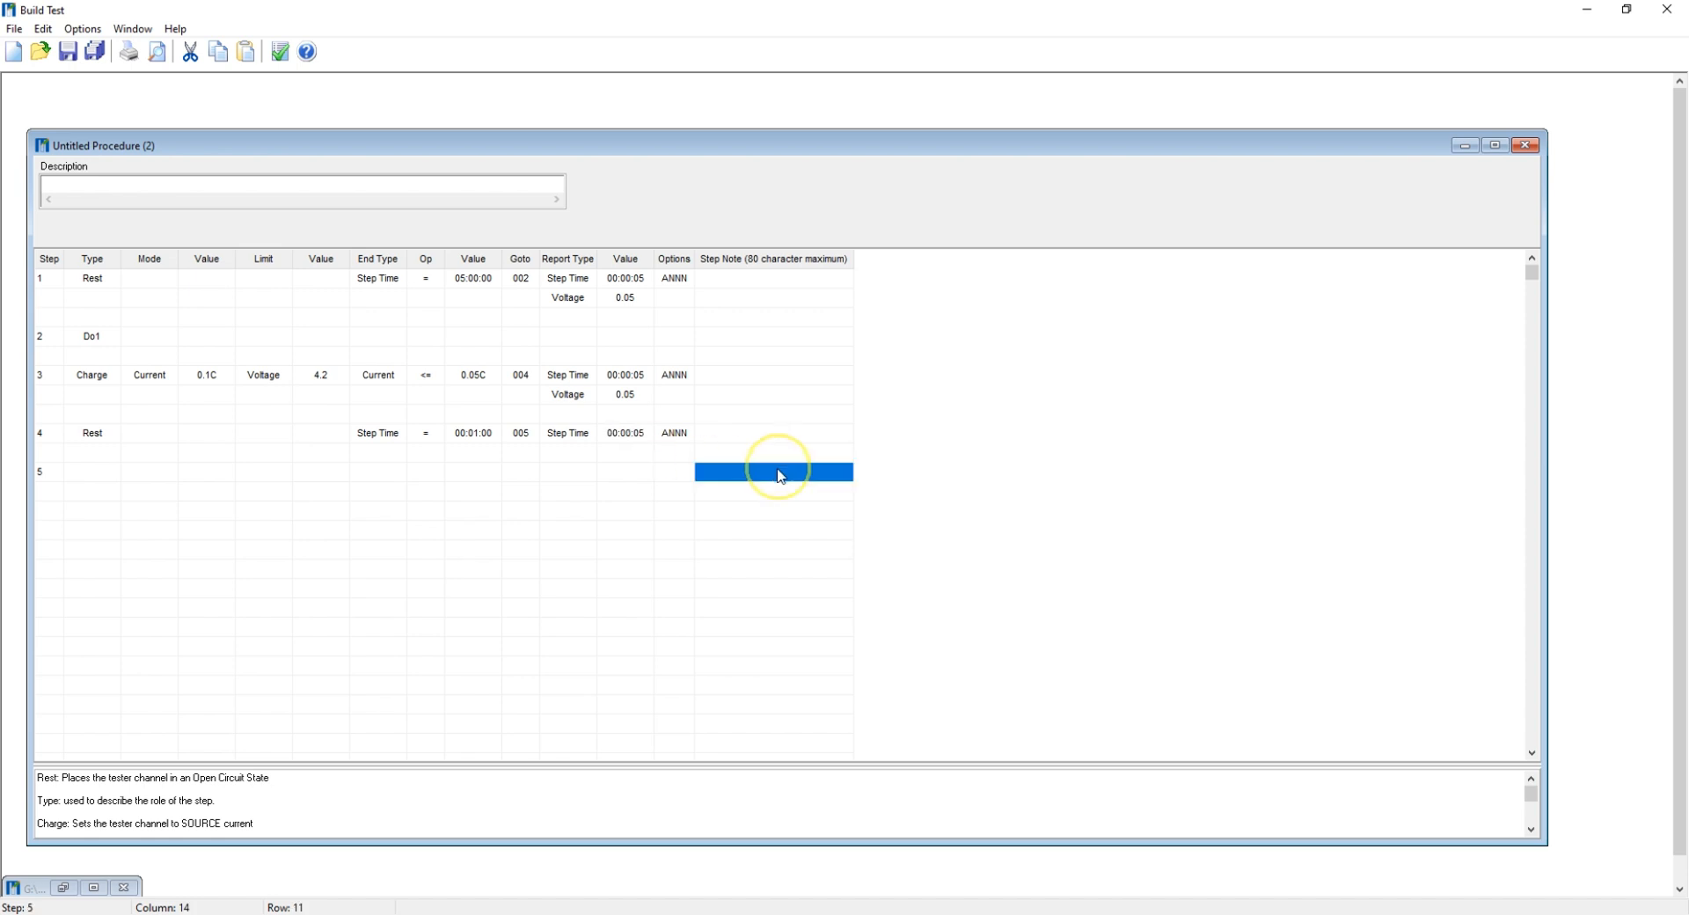
# - Add a second report condition to rest step 4, with type Voltage and value 0.05
pyautogui.click(576, 455)
pyautogui.click(583, 452)
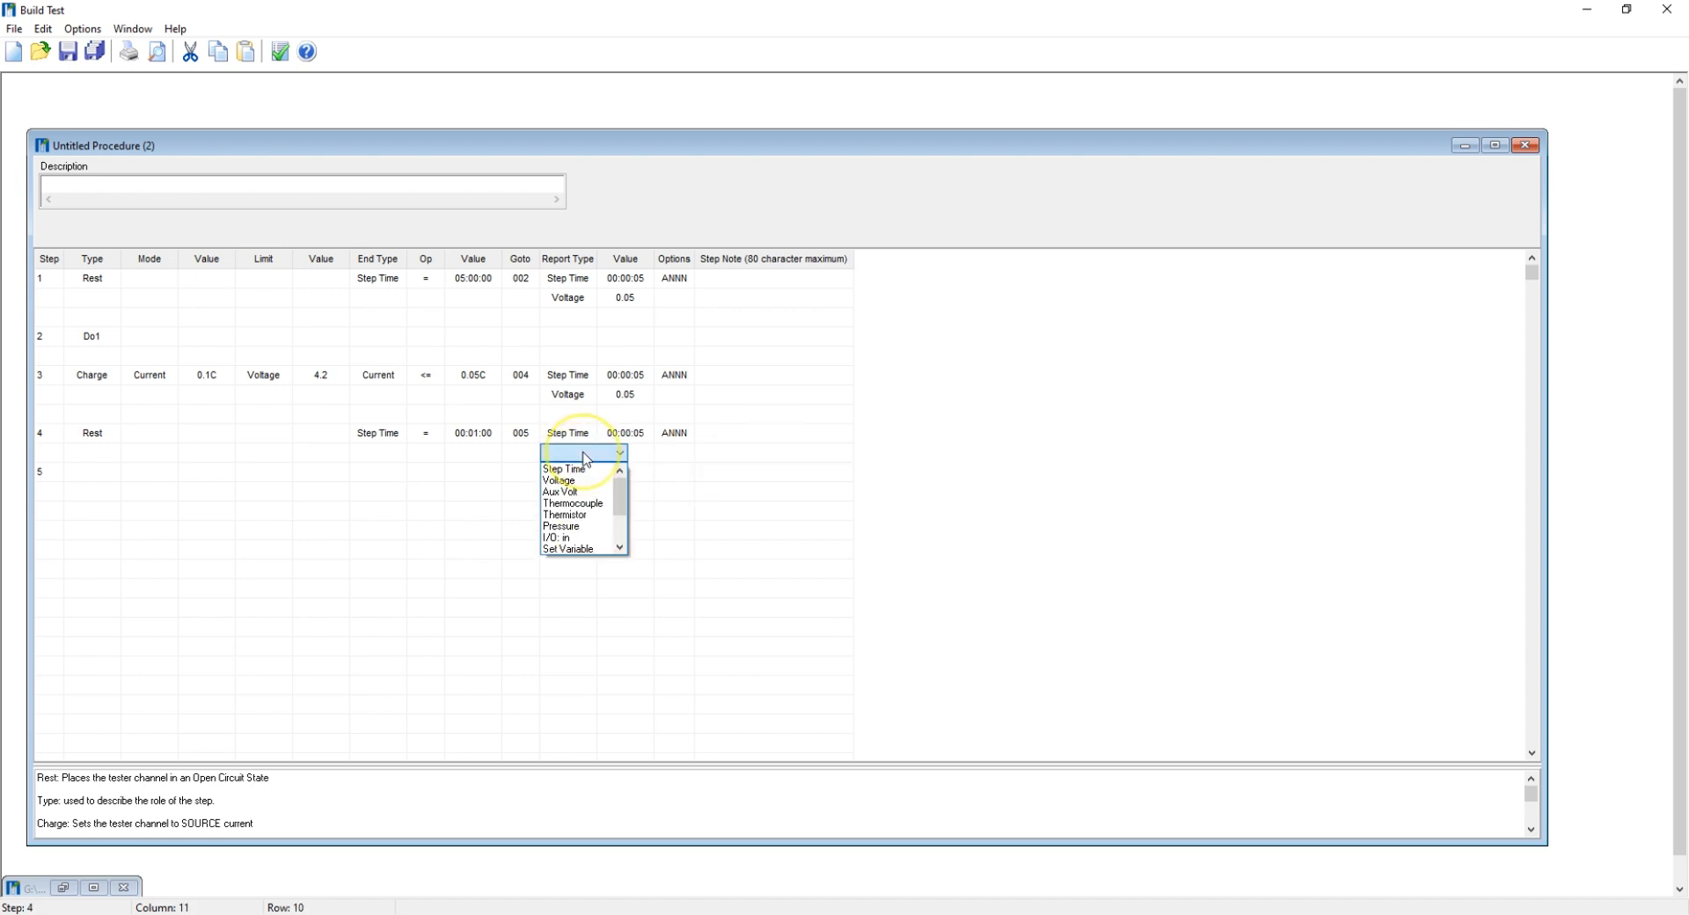
pyautogui.click(581, 479)
pyautogui.click(628, 456)
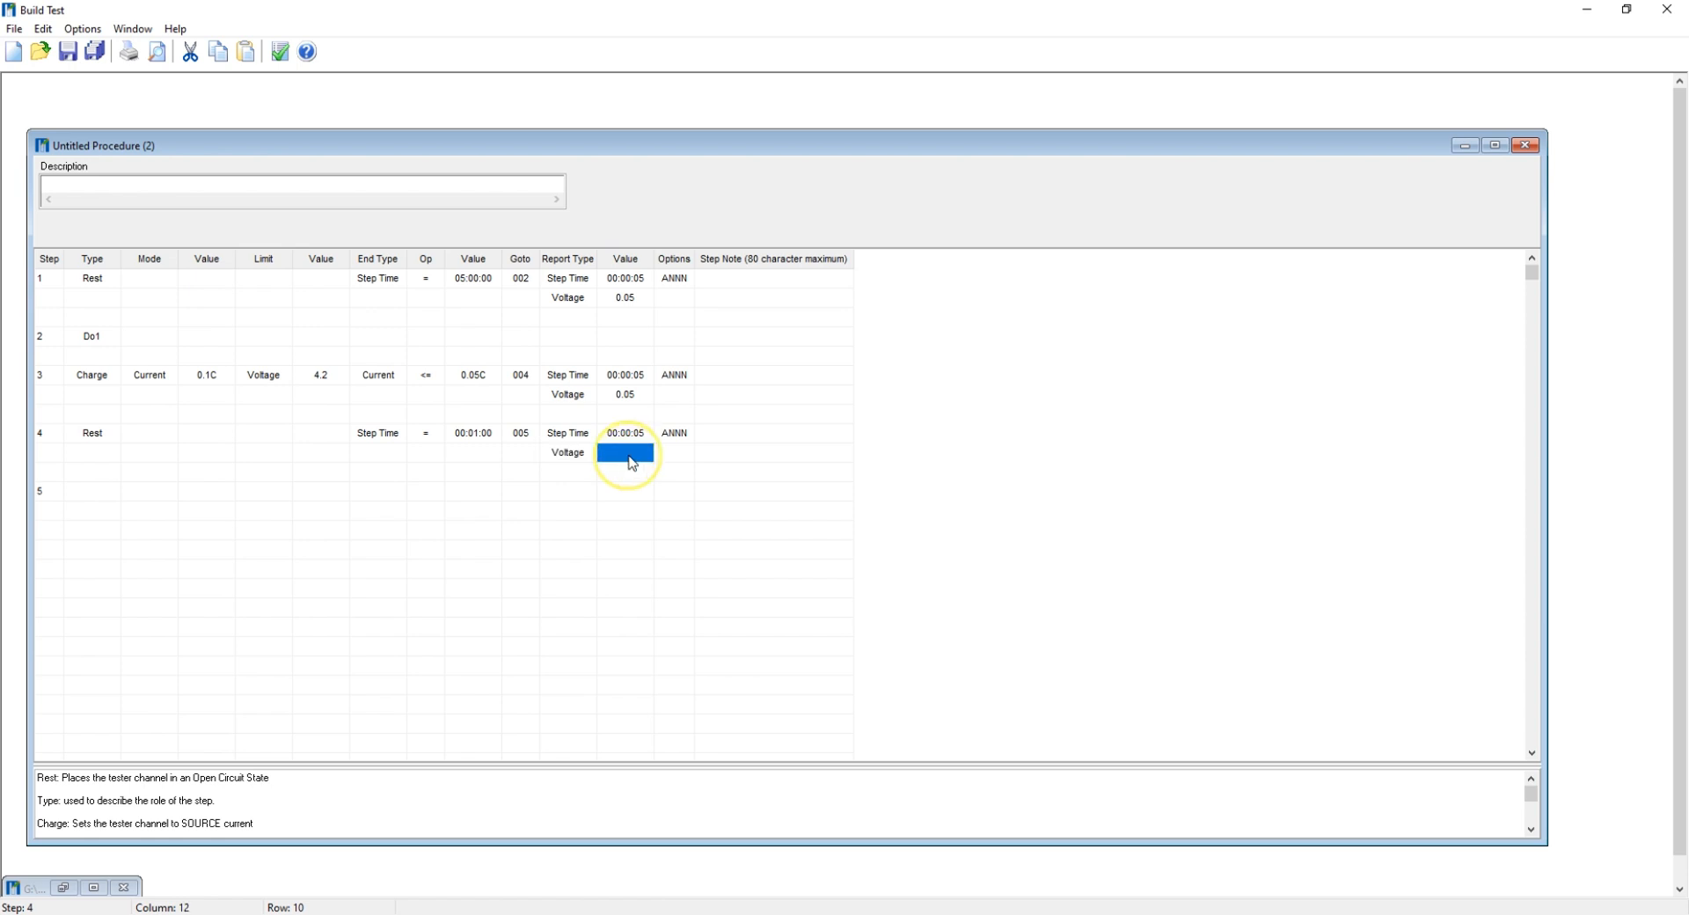
pyautogui.click(629, 459)
pyautogui.write('0.05')
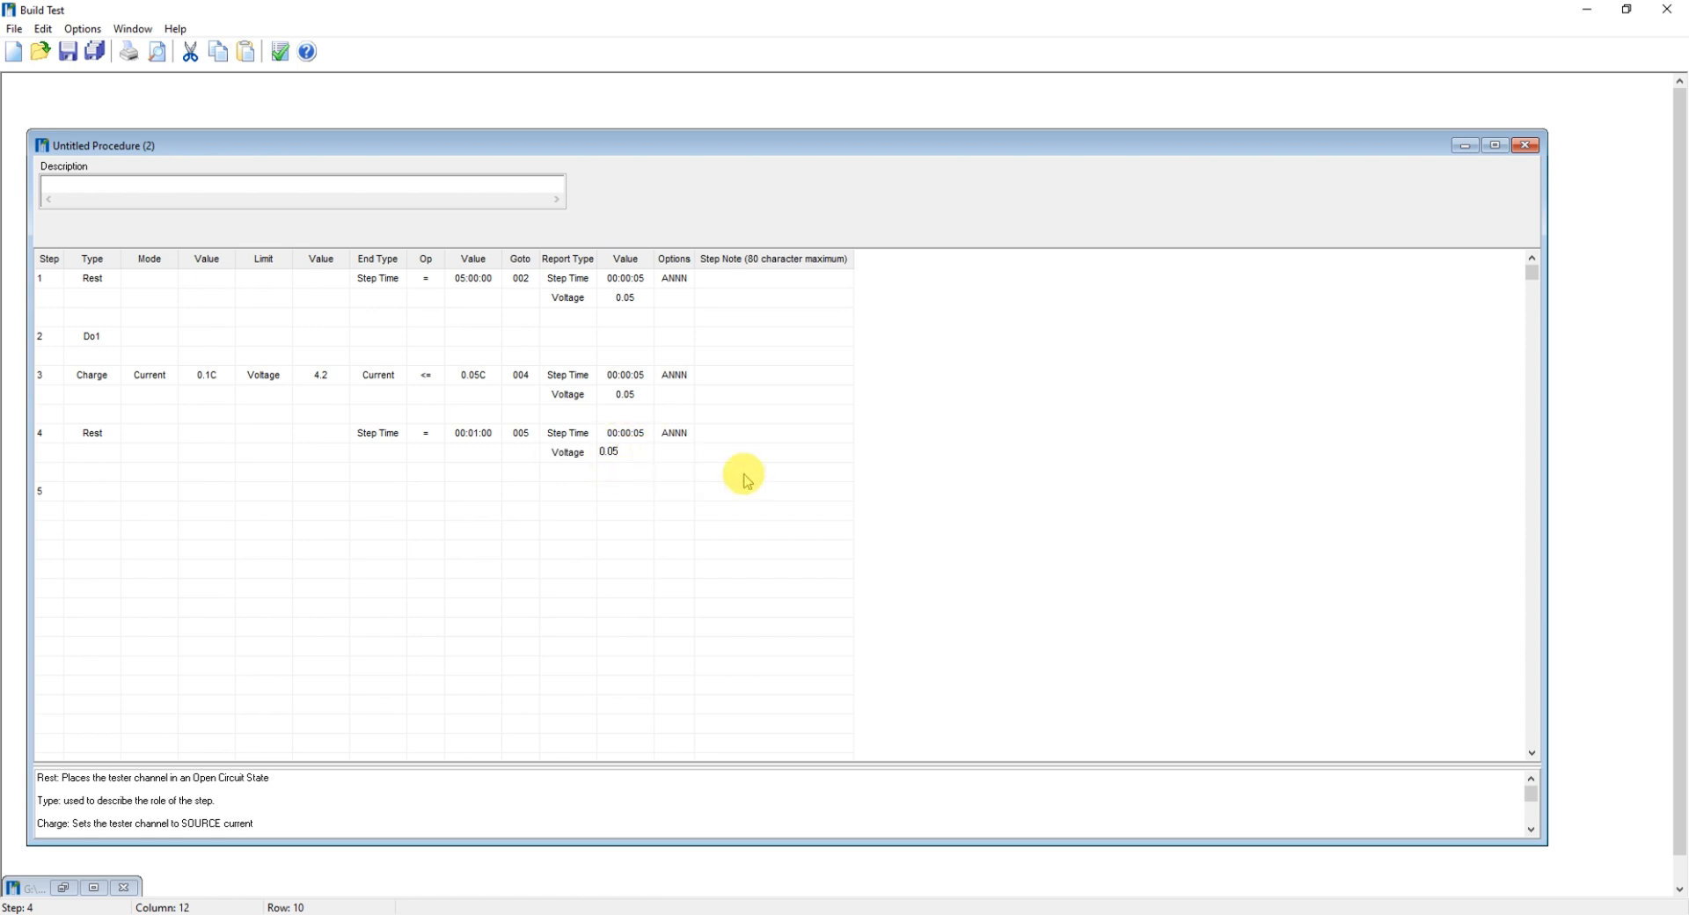
pyautogui.click(803, 489)
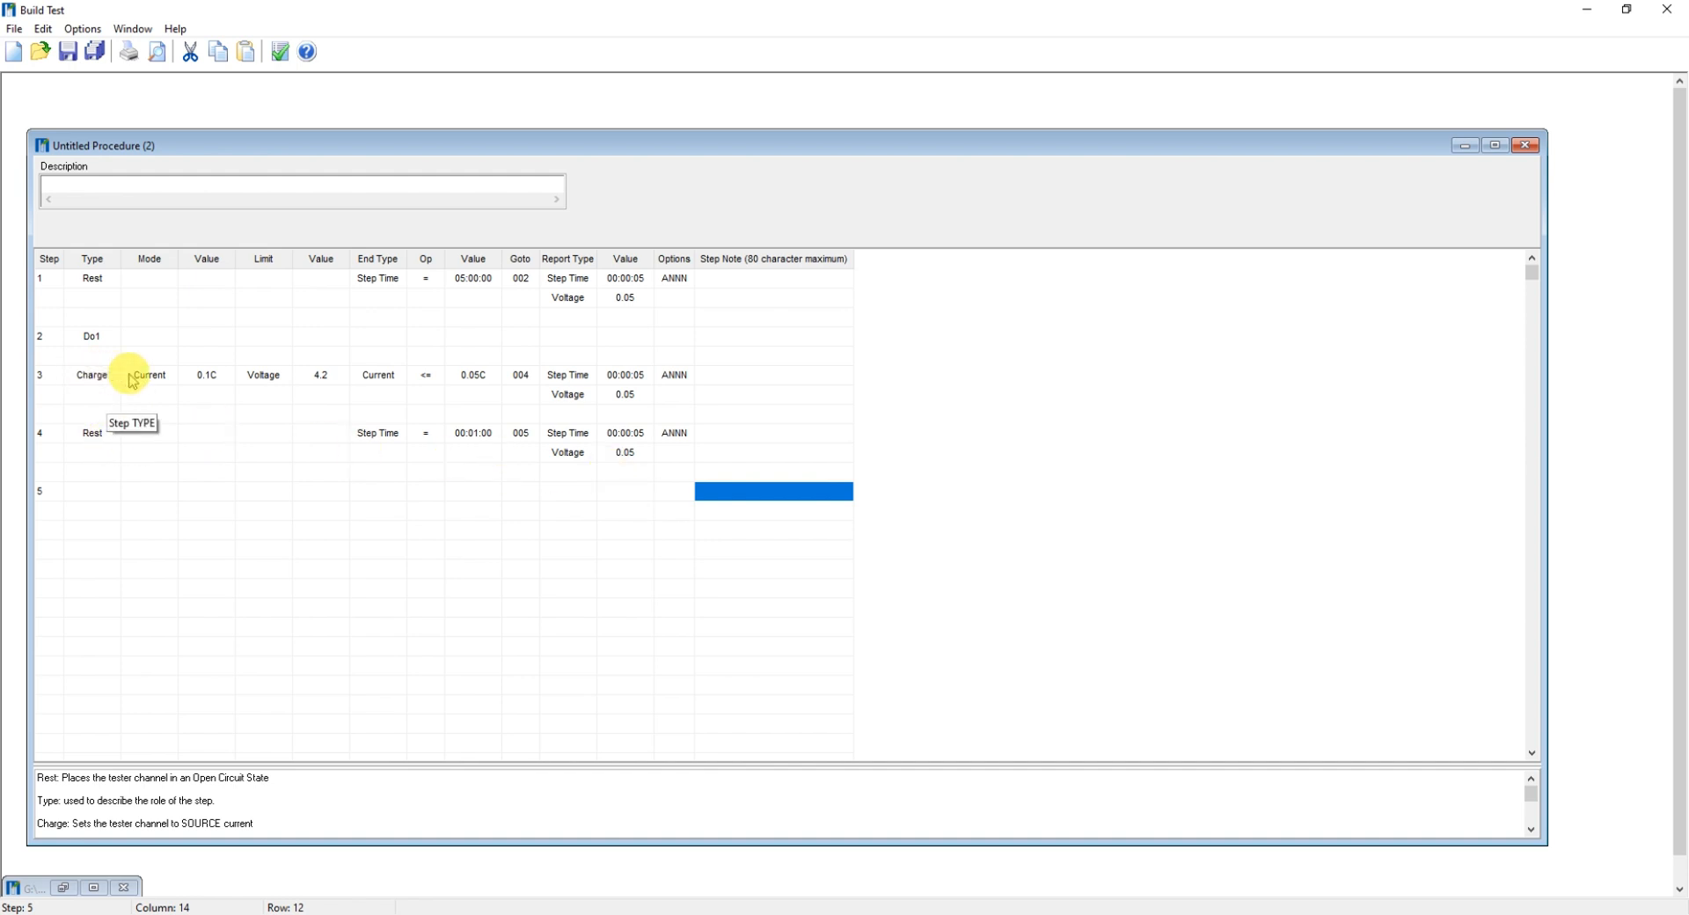
# - Define step 5 as a Discharge step in Current mode with a value of 0.1C
pyautogui.click(105, 496)
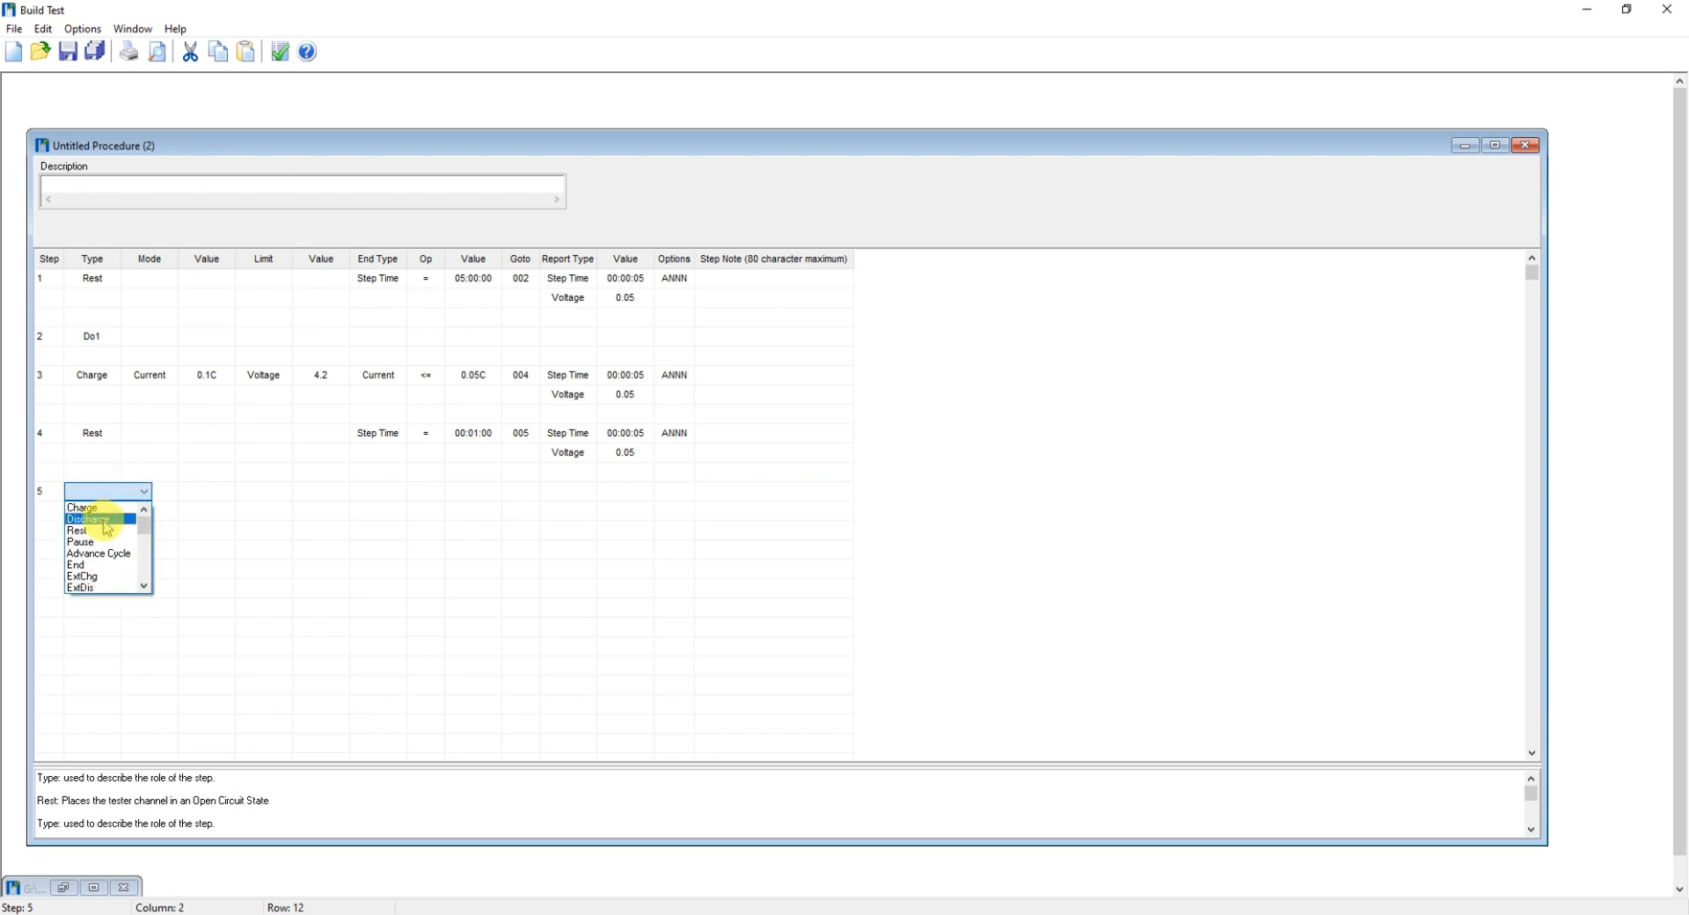
pyautogui.click(104, 519)
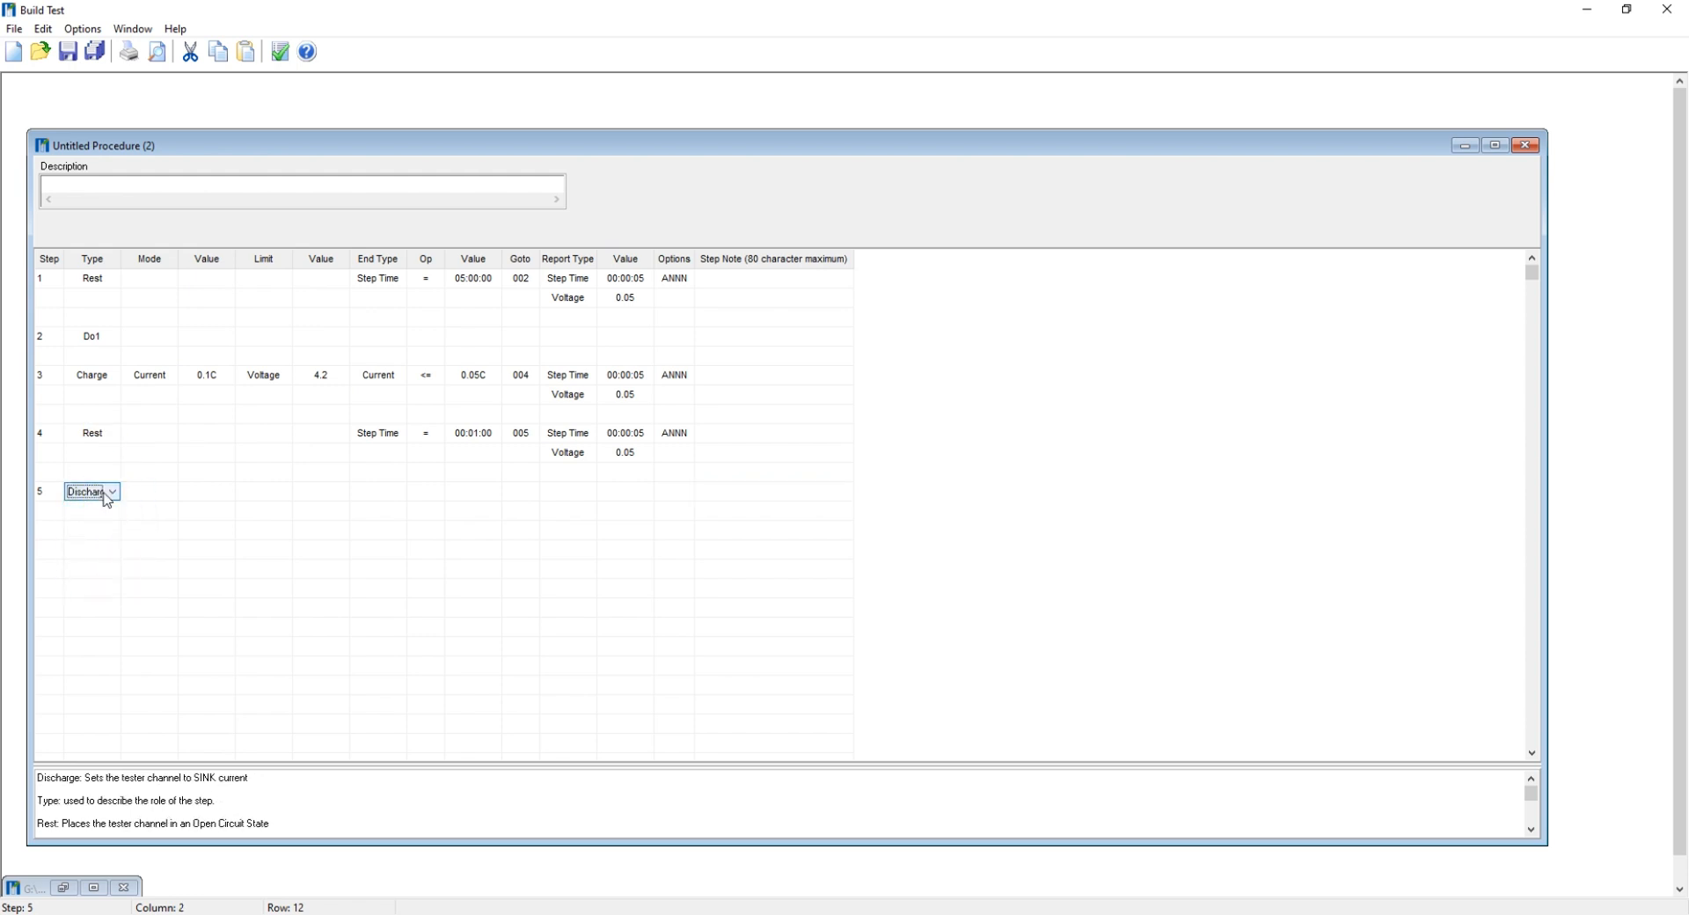
pyautogui.click(166, 492)
pyautogui.click(164, 509)
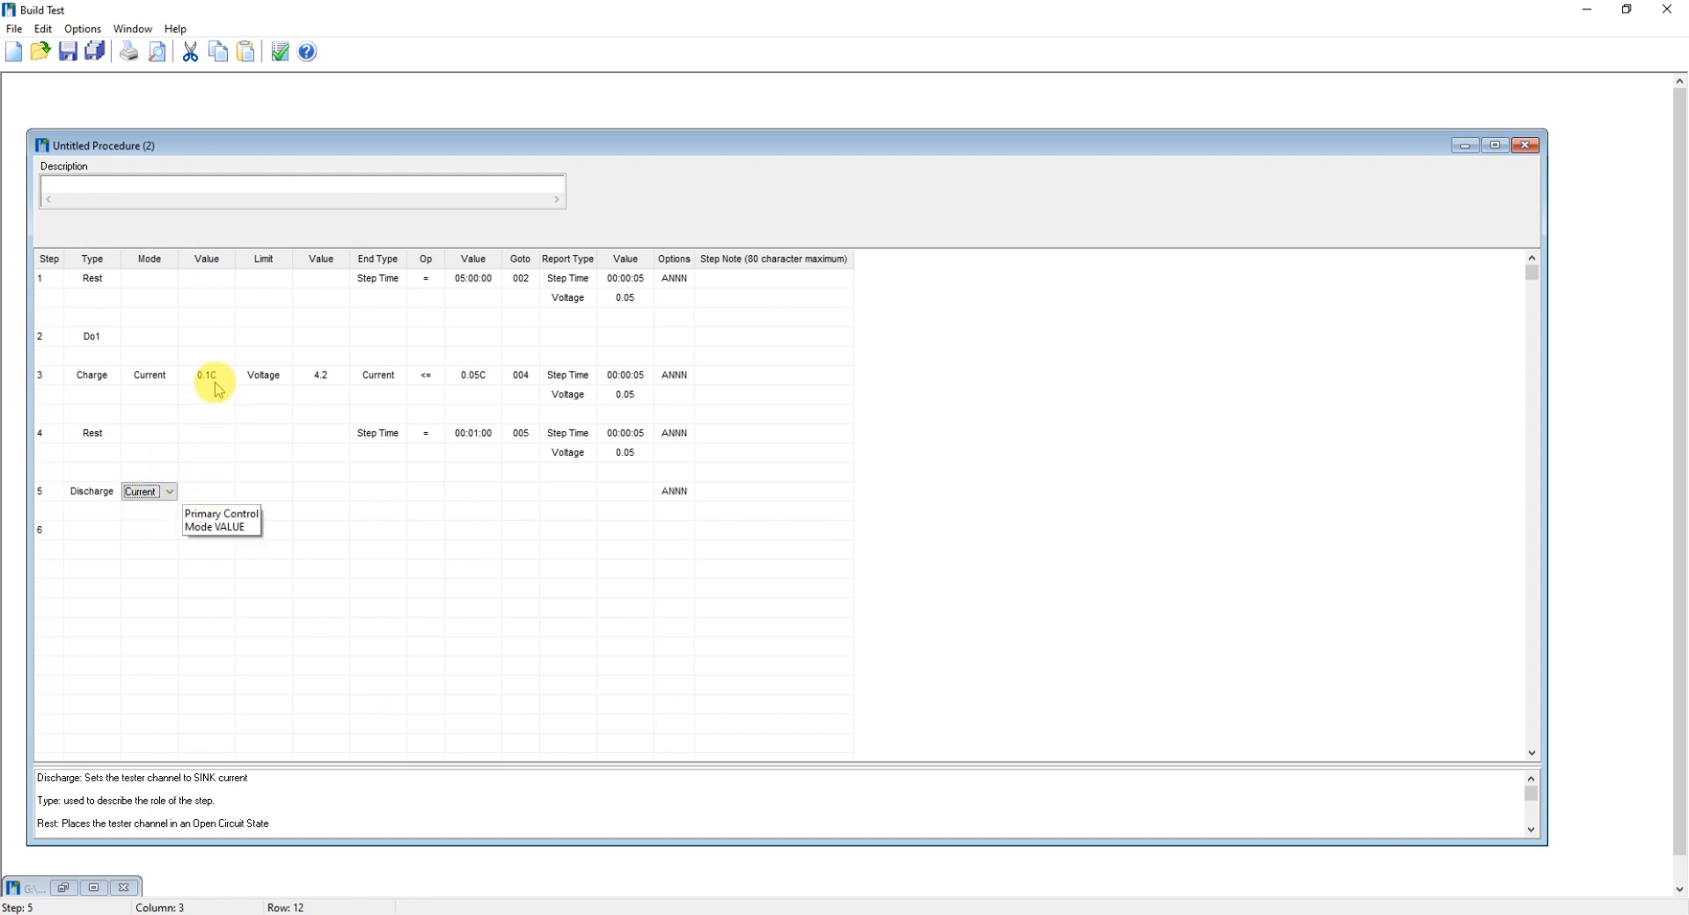
pyautogui.click(213, 500)
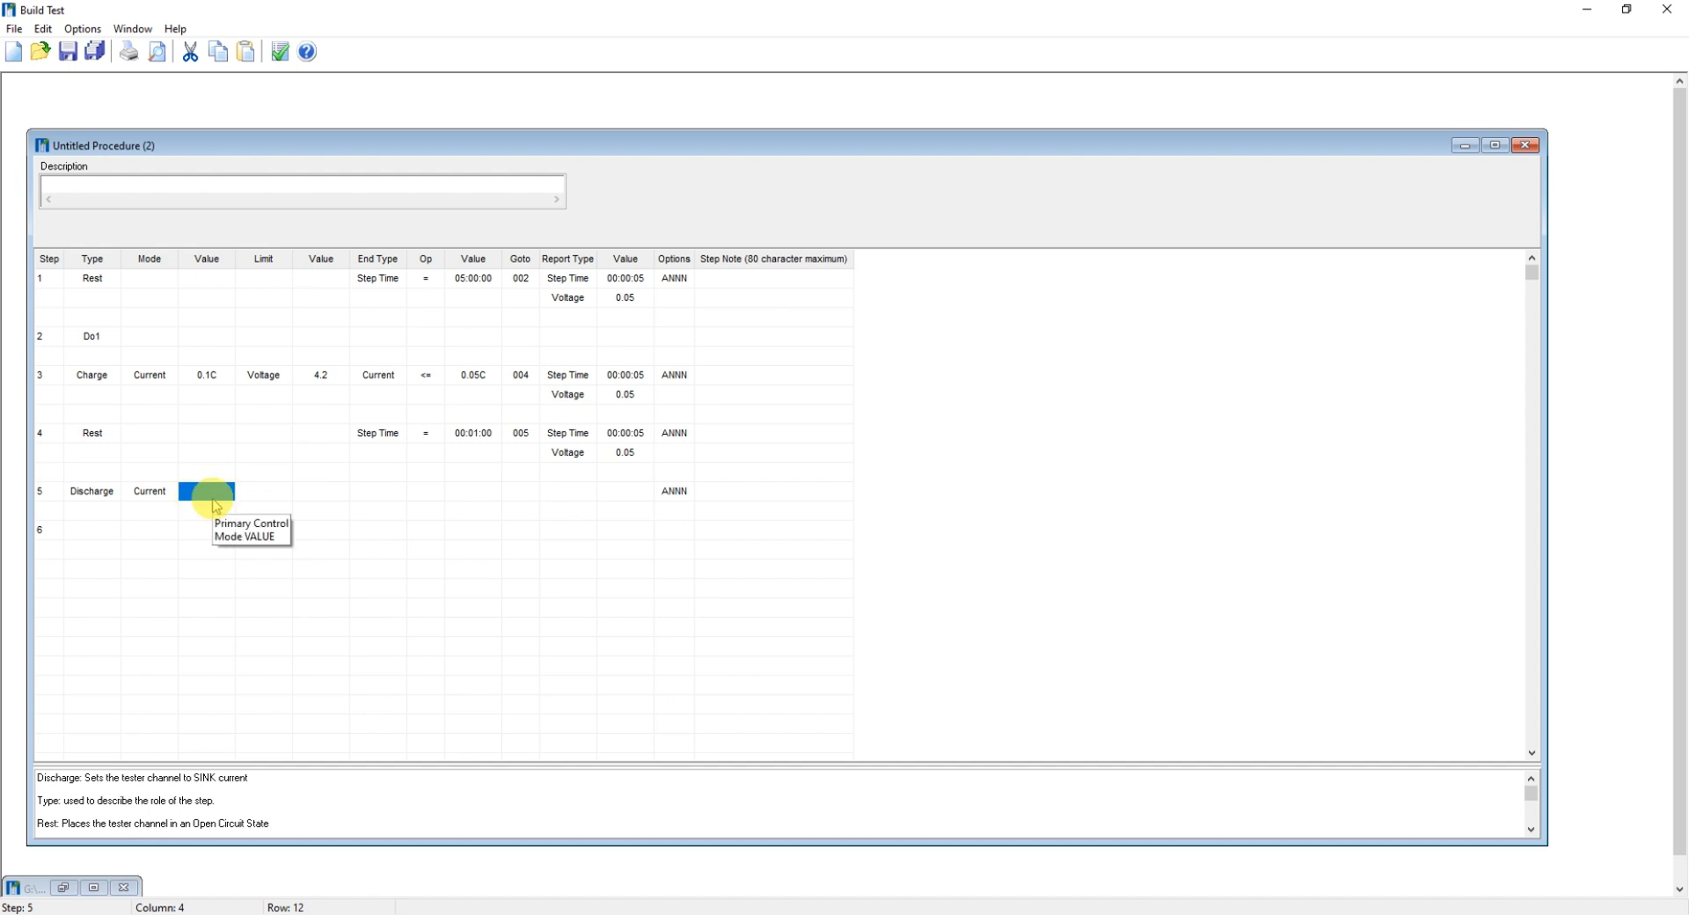
pyautogui.write('0.1C')
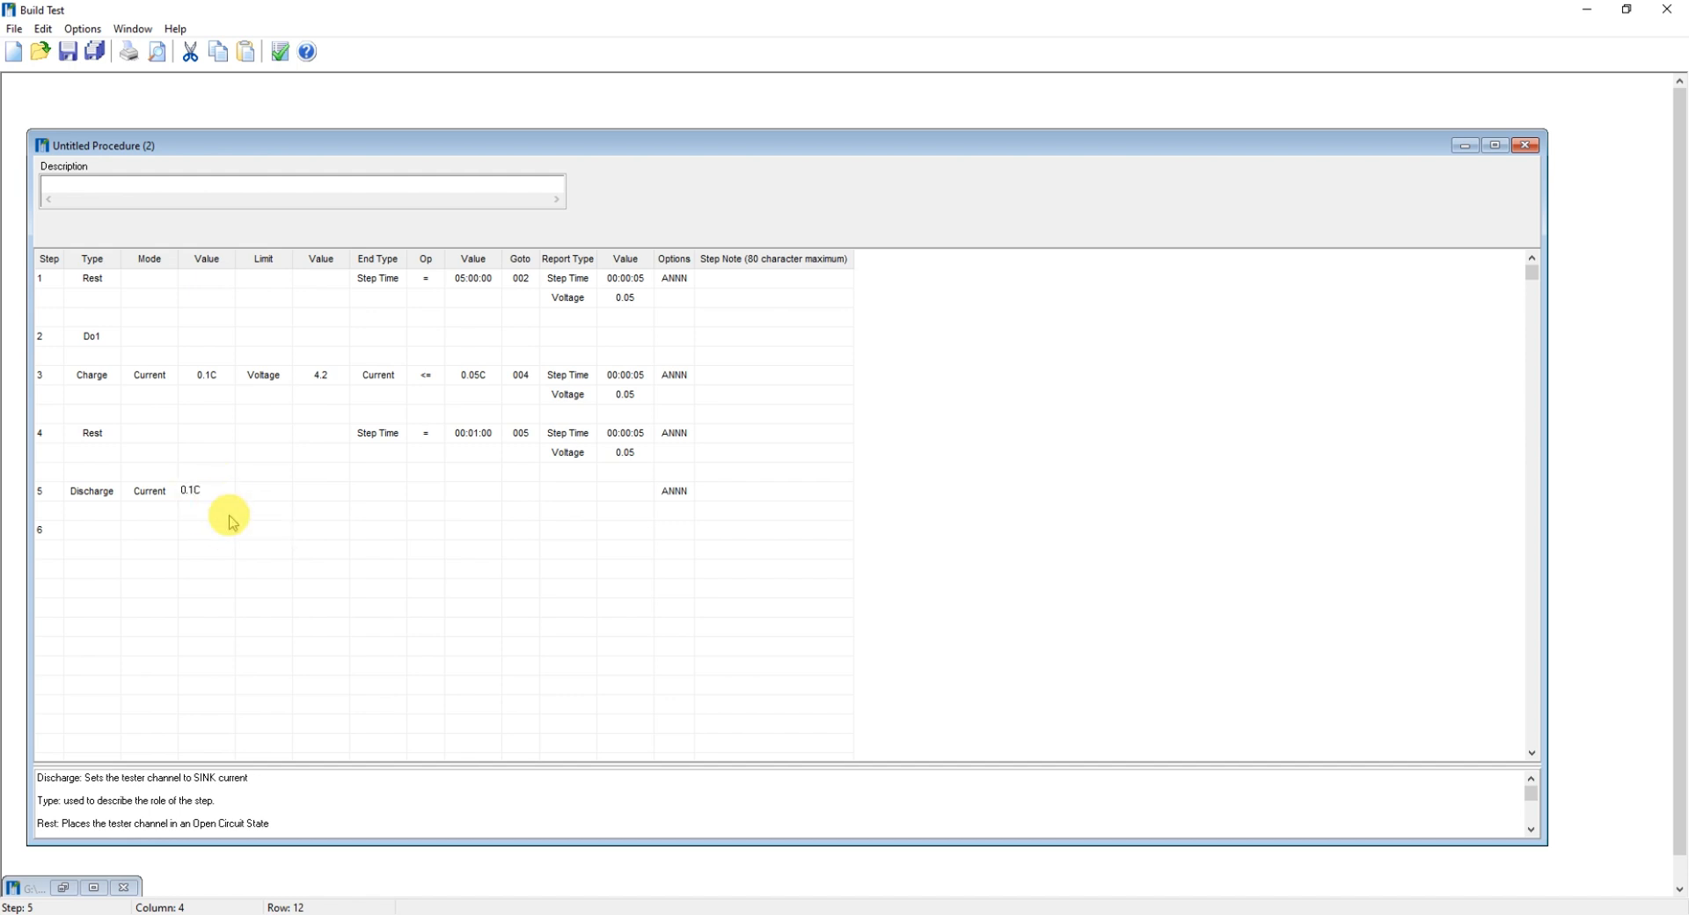
pyautogui.click(773, 529)
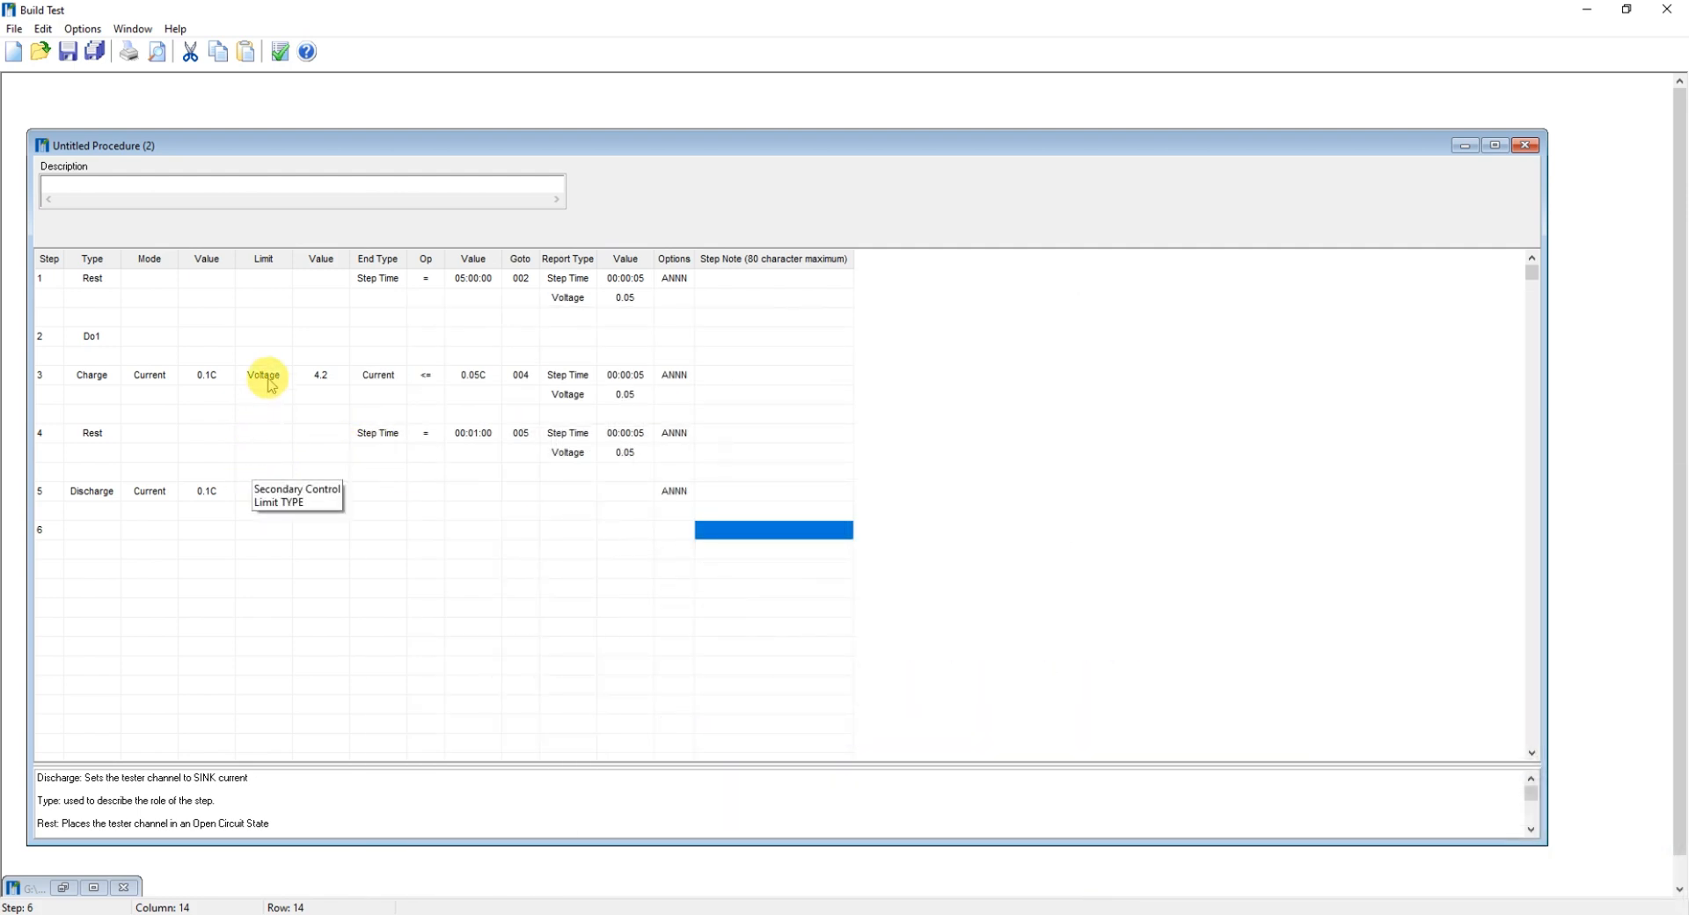
# - Set the limit of discharge step 5 to Voltage with a value of 2.8
pyautogui.click(270, 495)
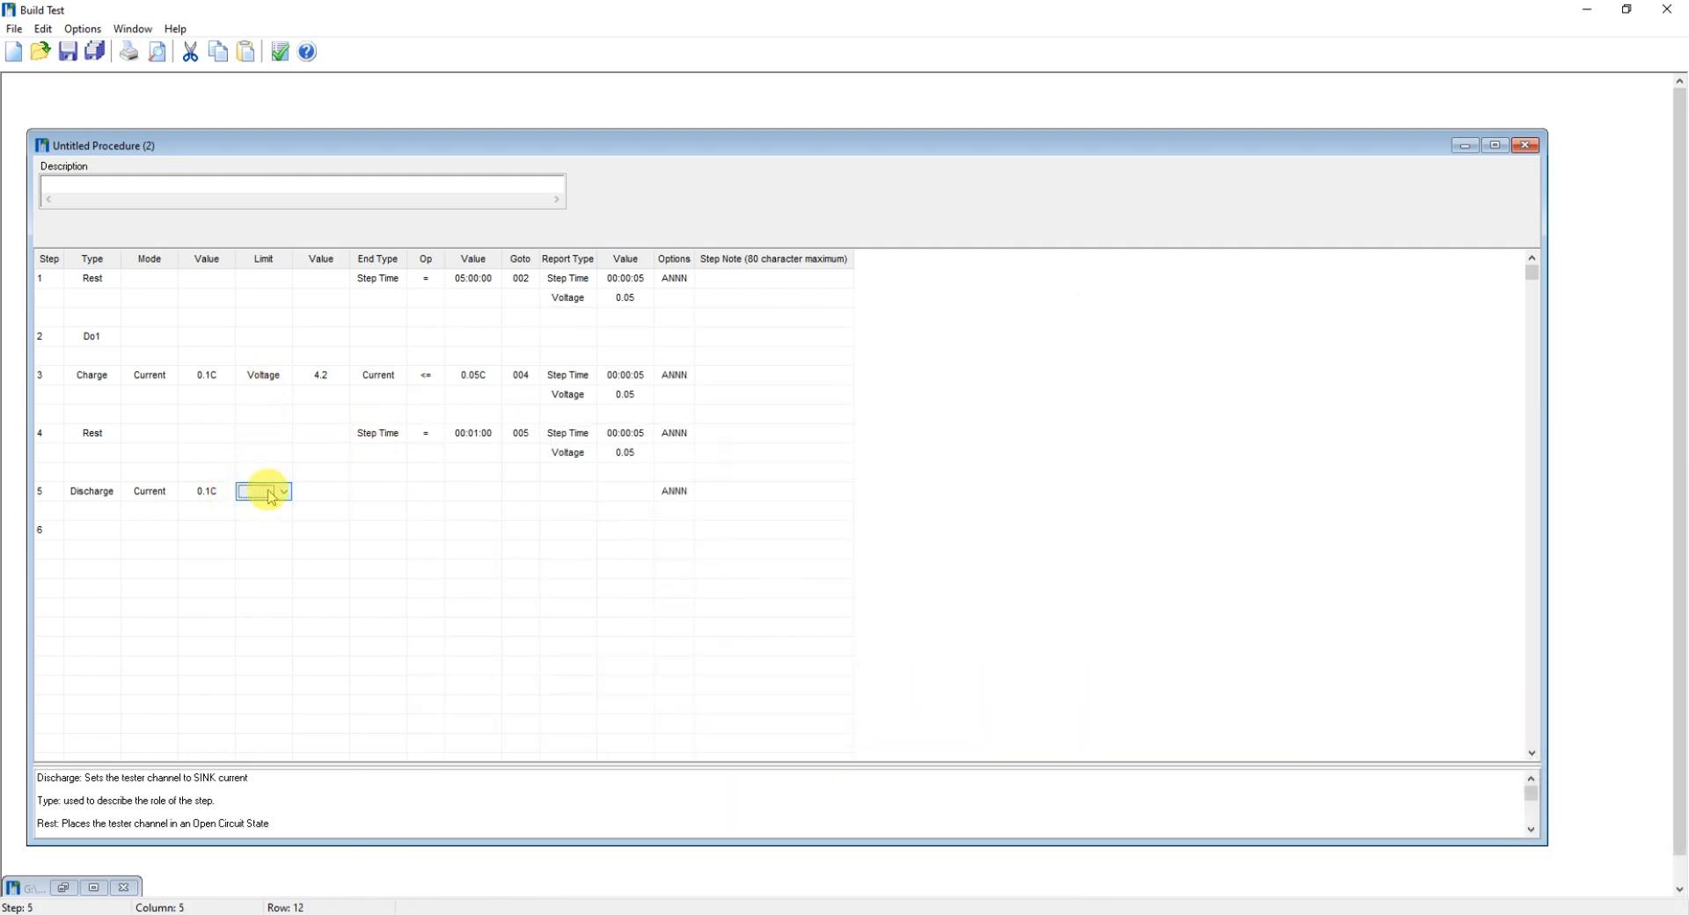
pyautogui.click(270, 496)
pyautogui.click(267, 507)
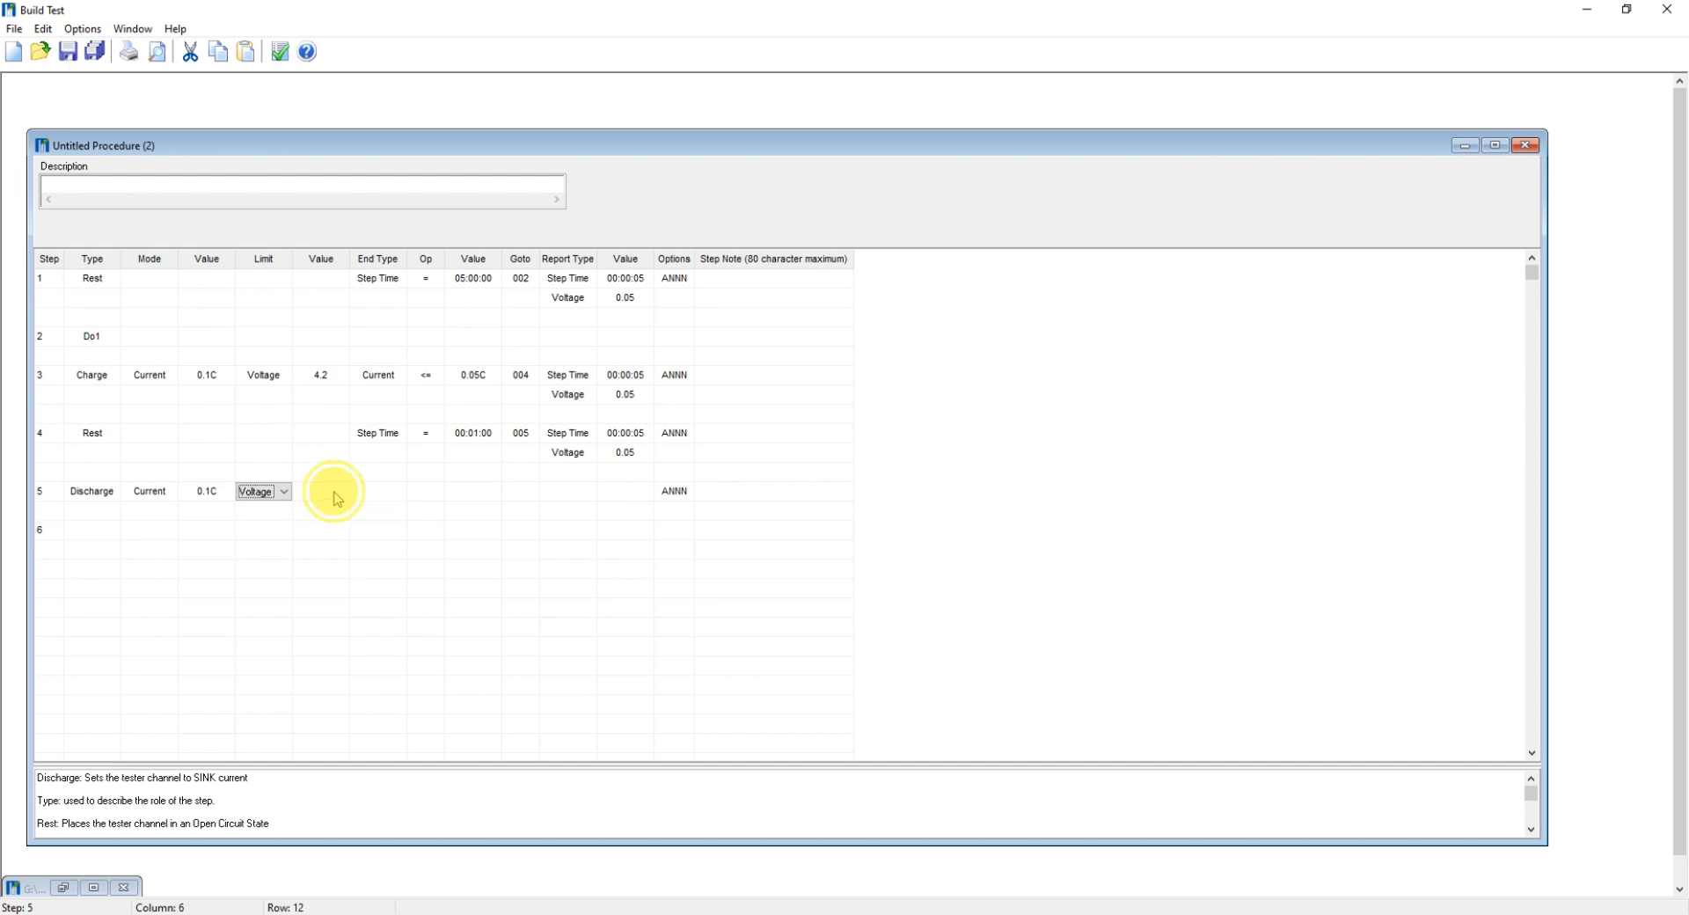
pyautogui.click(332, 491)
pyautogui.click(337, 494)
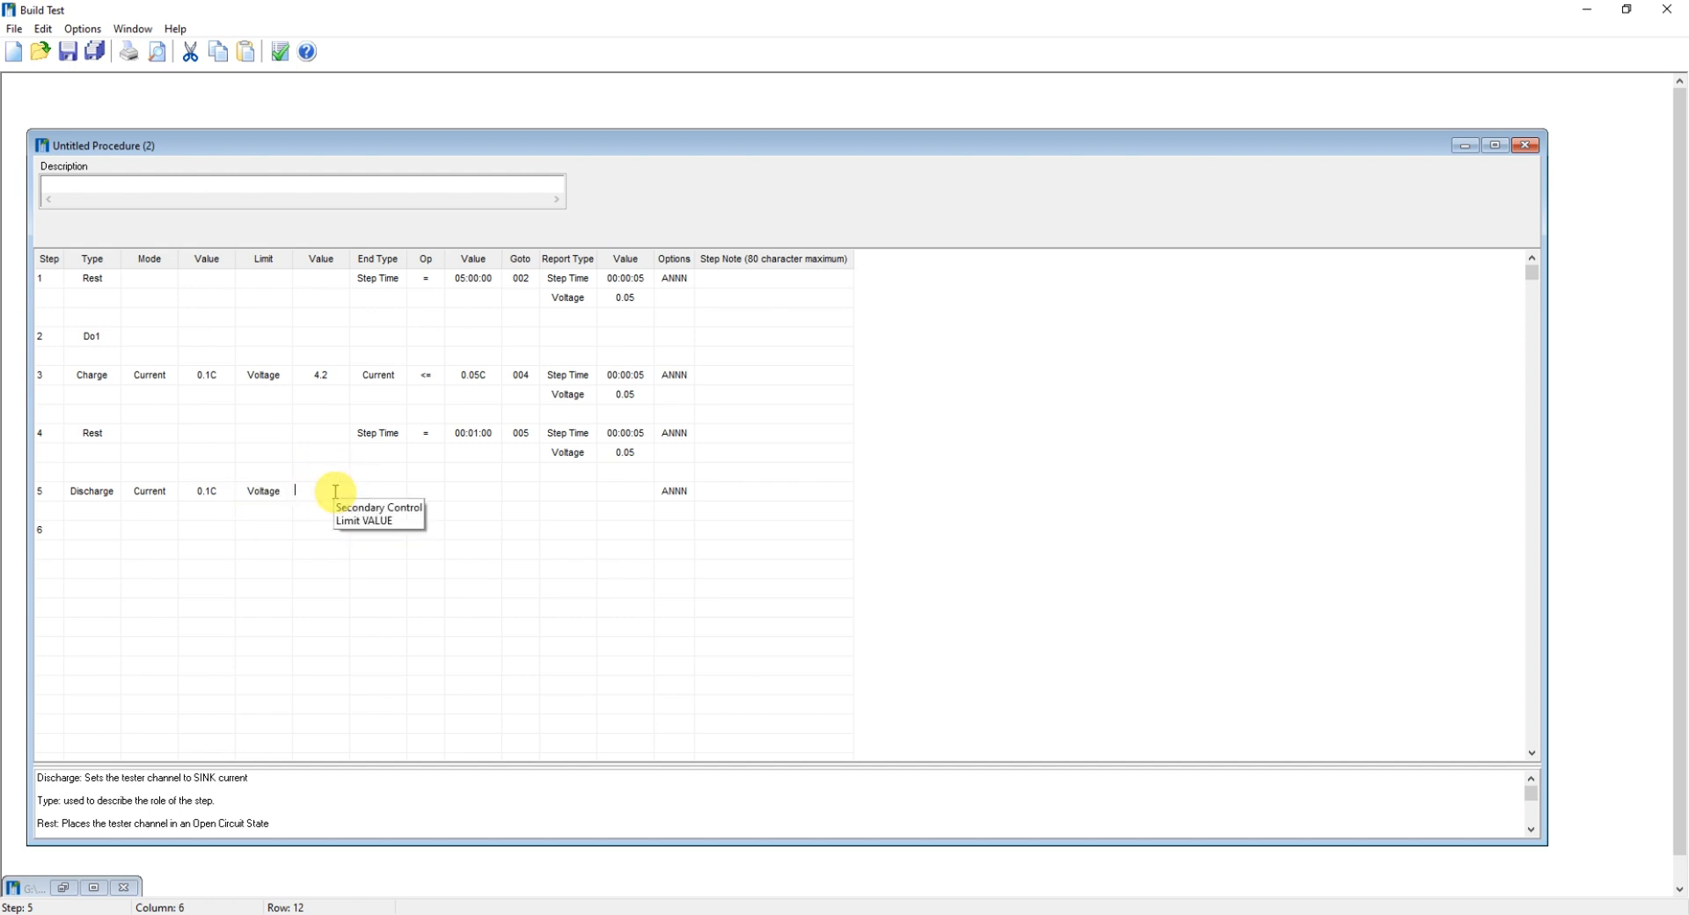
pyautogui.write('2.8')
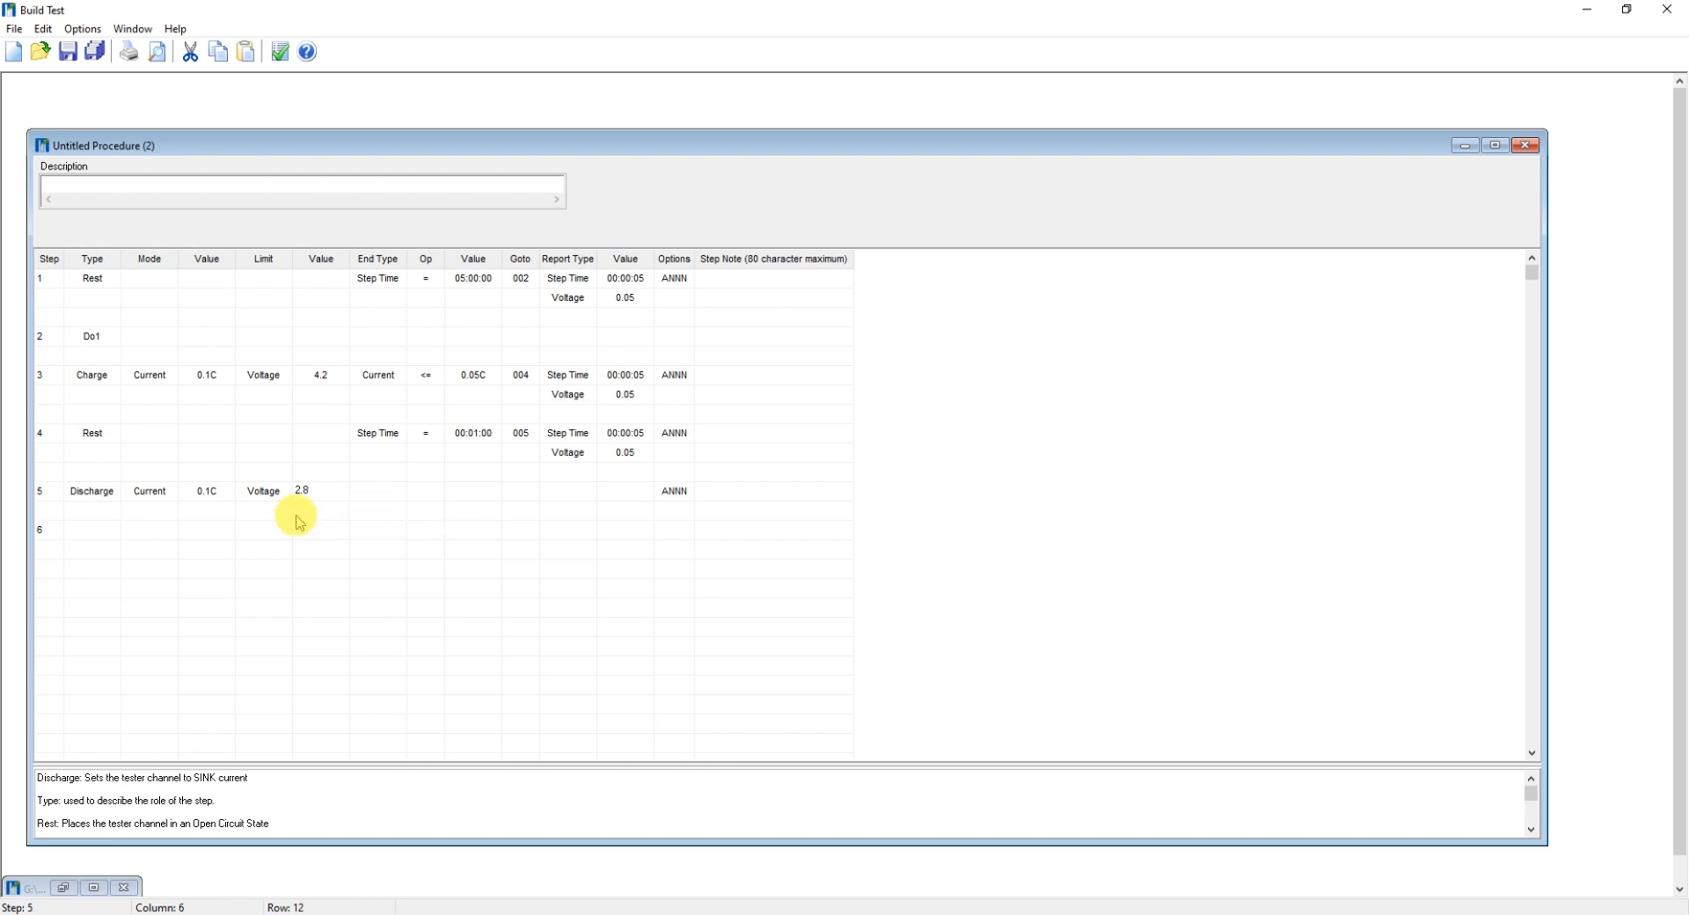
pyautogui.click(783, 531)
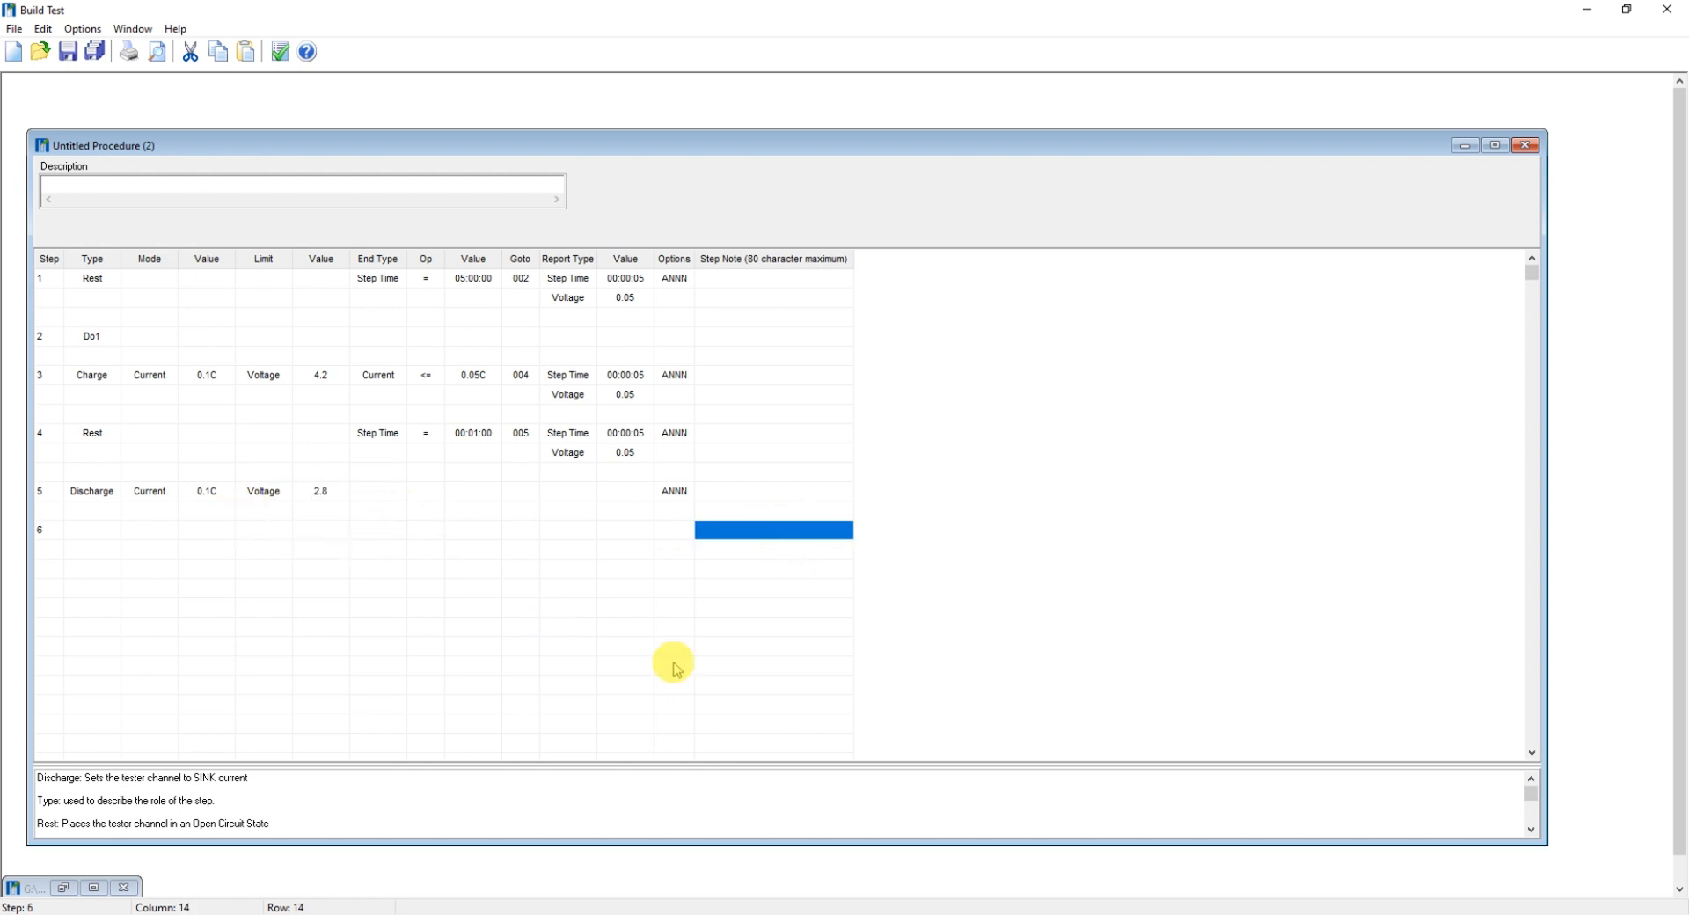
# - Check the charge-discharge curve slide in PowerPoint and set discharge step 5 to end when Current is <= 0.05C
pyautogui.click(1152, 914)
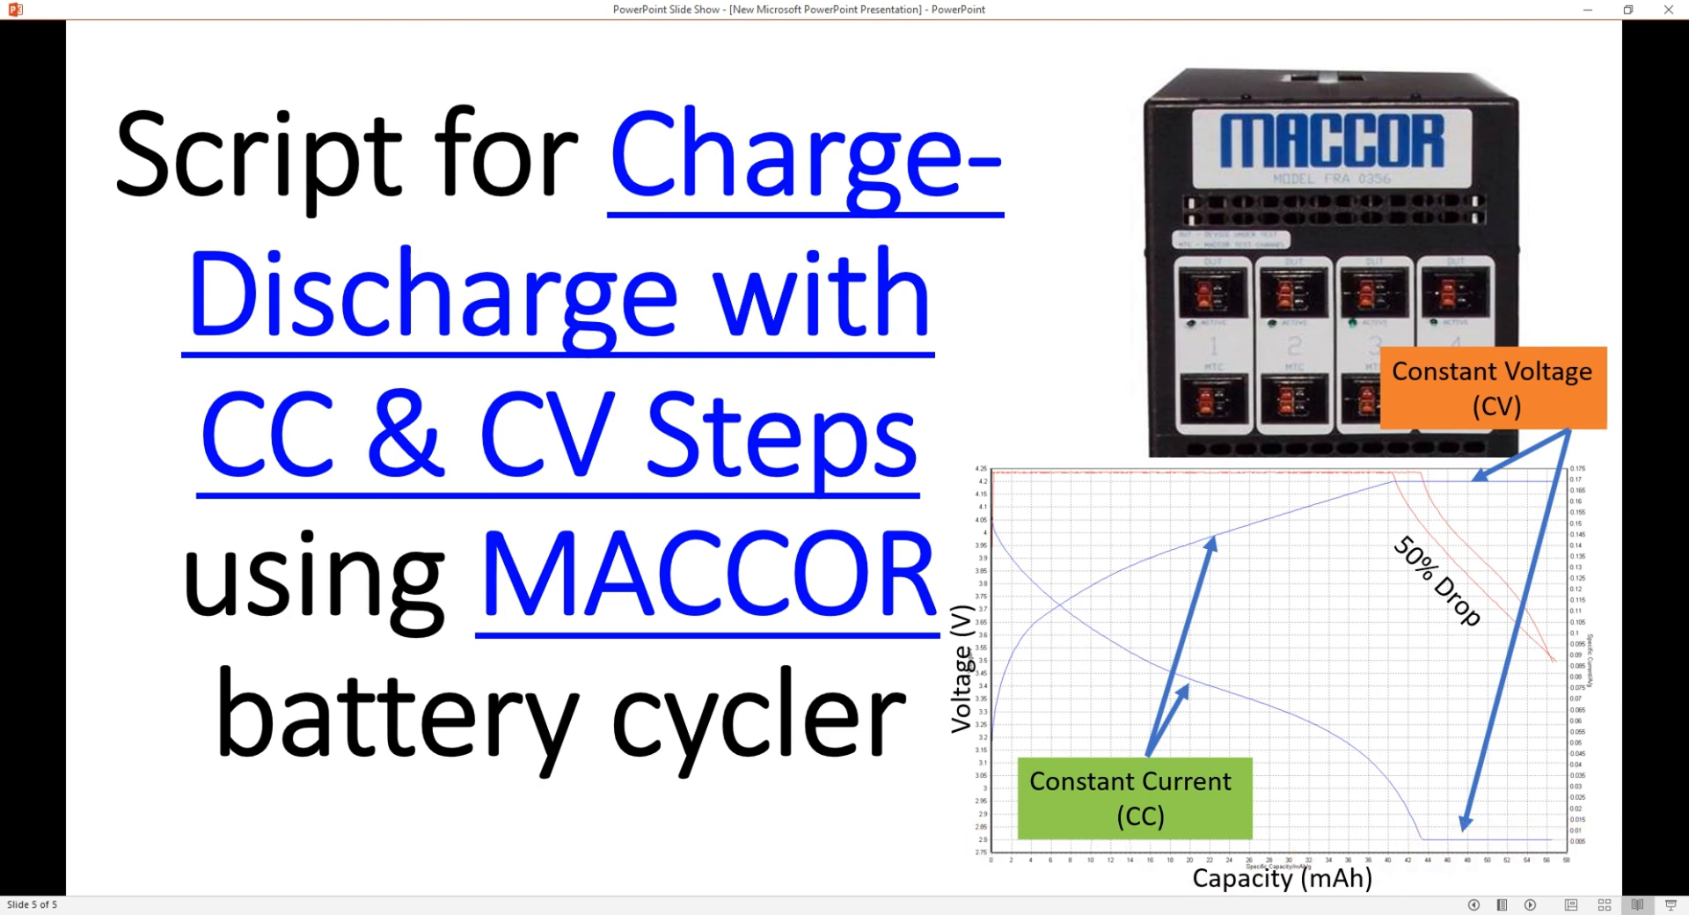
pyautogui.click(1247, 914)
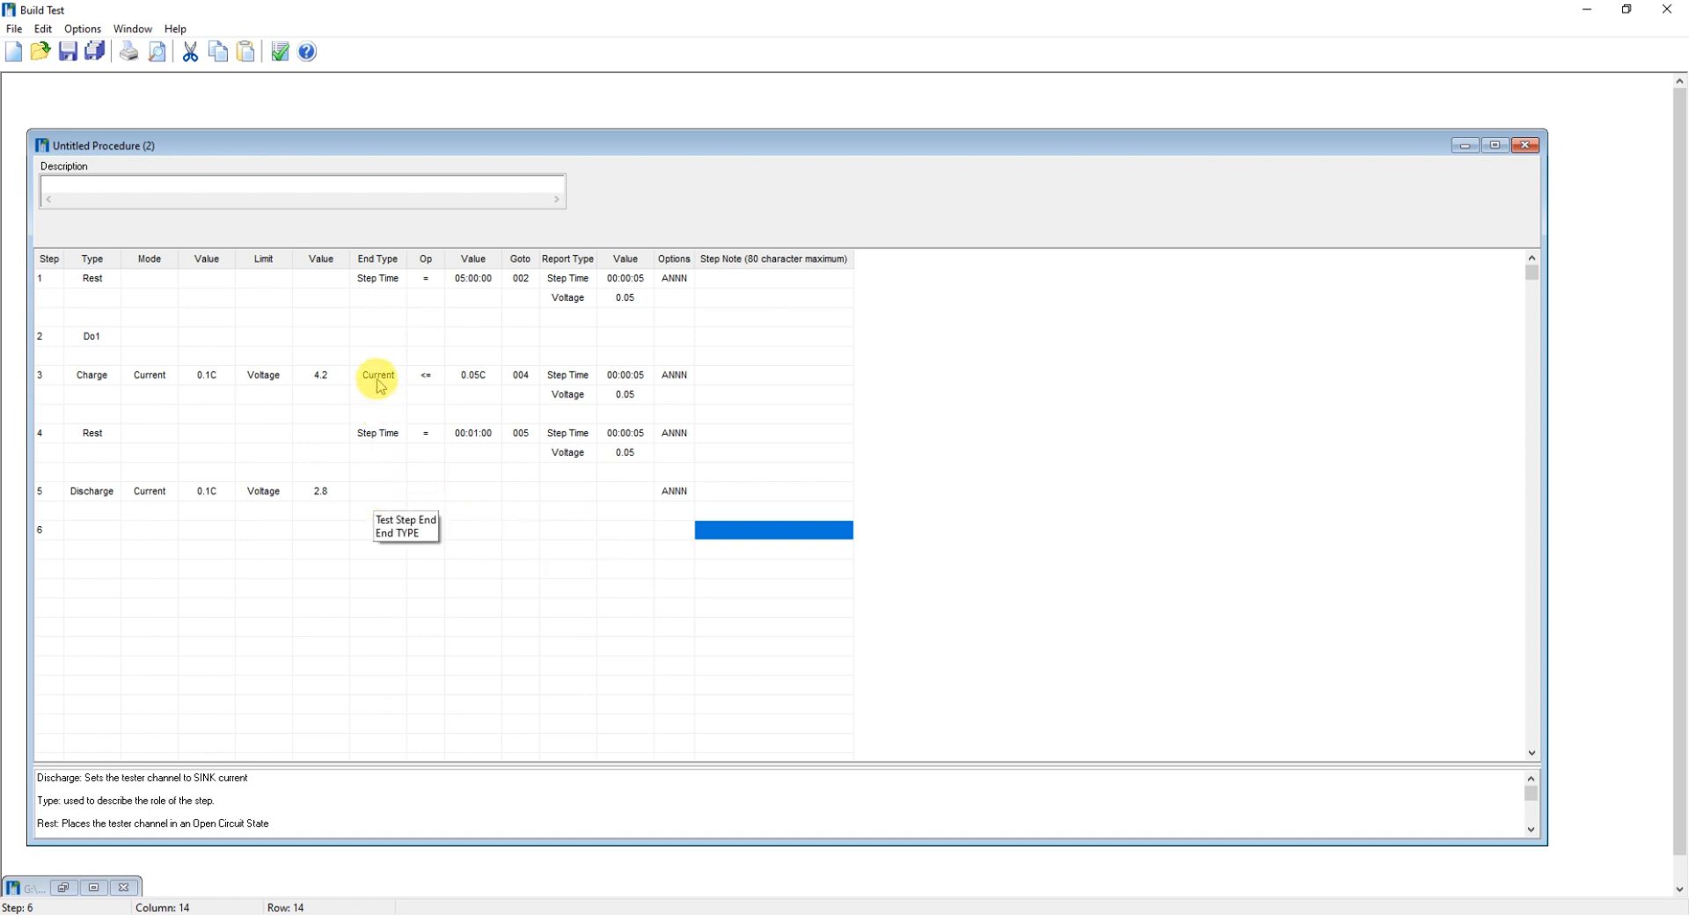
pyautogui.click(392, 498)
pyautogui.click(392, 498)
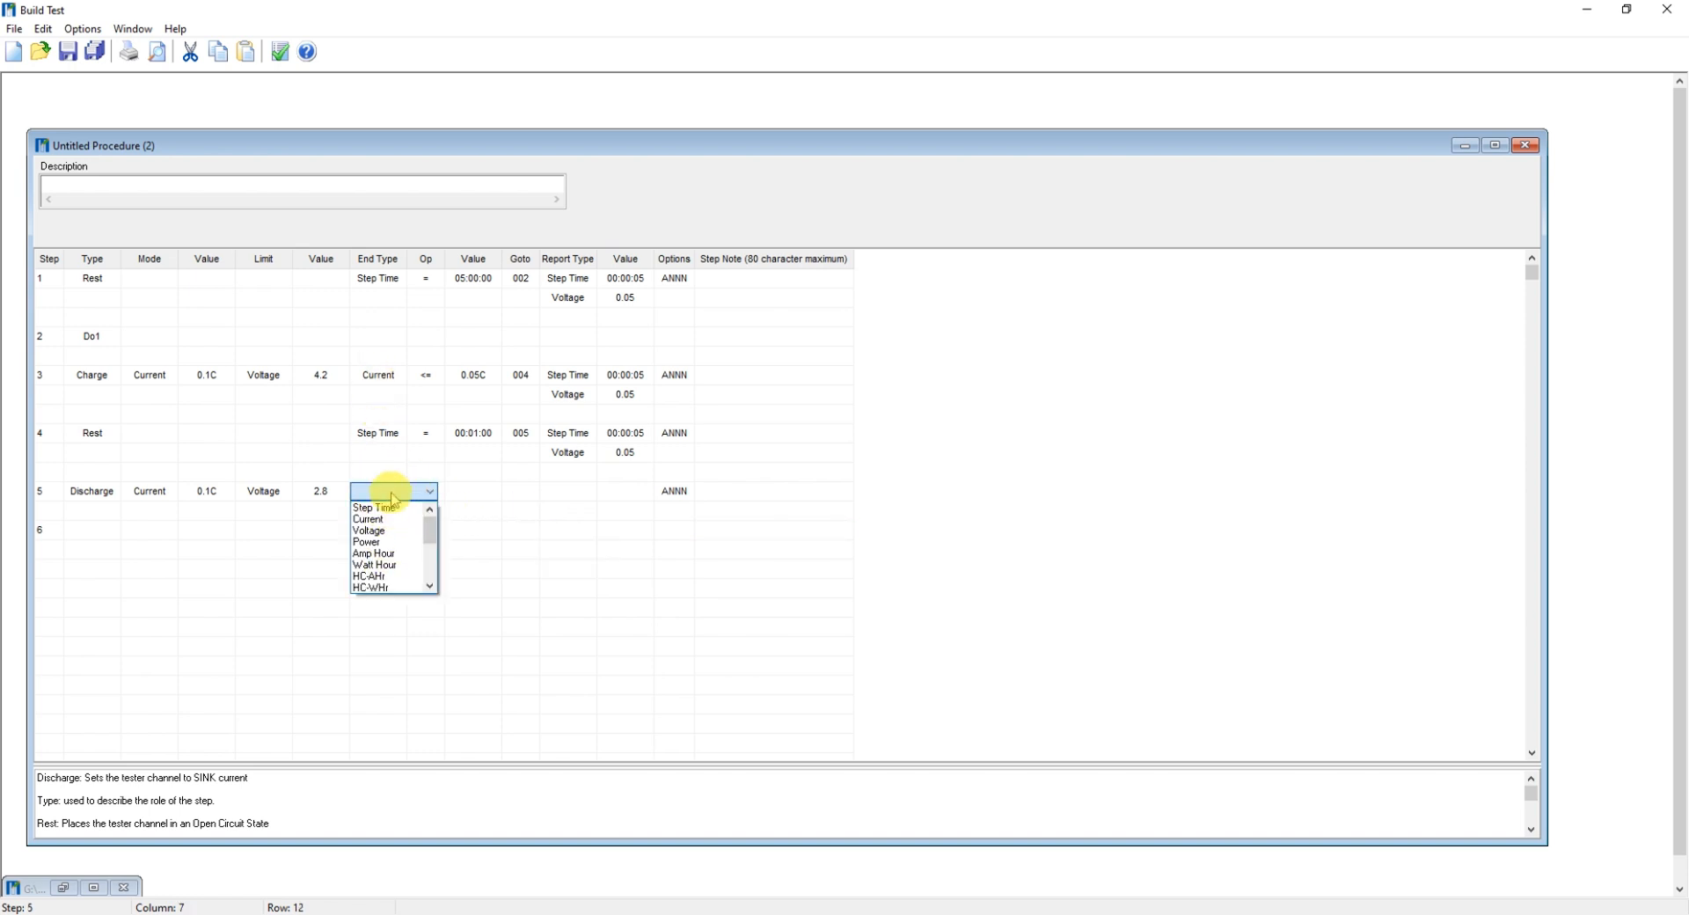
pyautogui.click(388, 519)
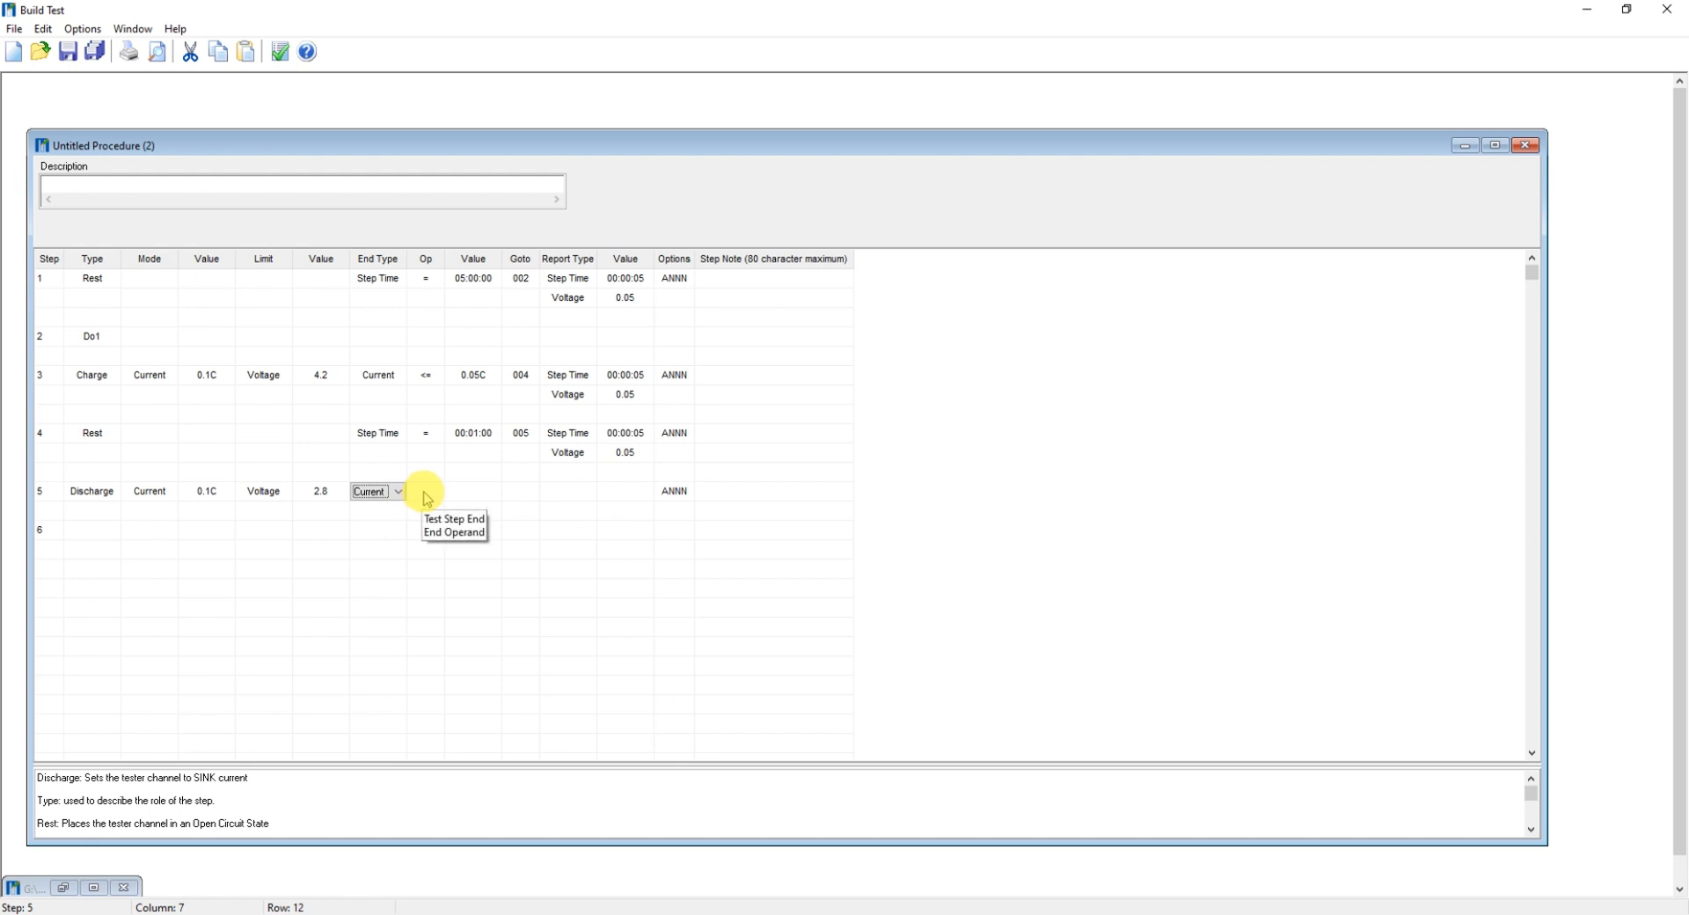
pyautogui.click(428, 500)
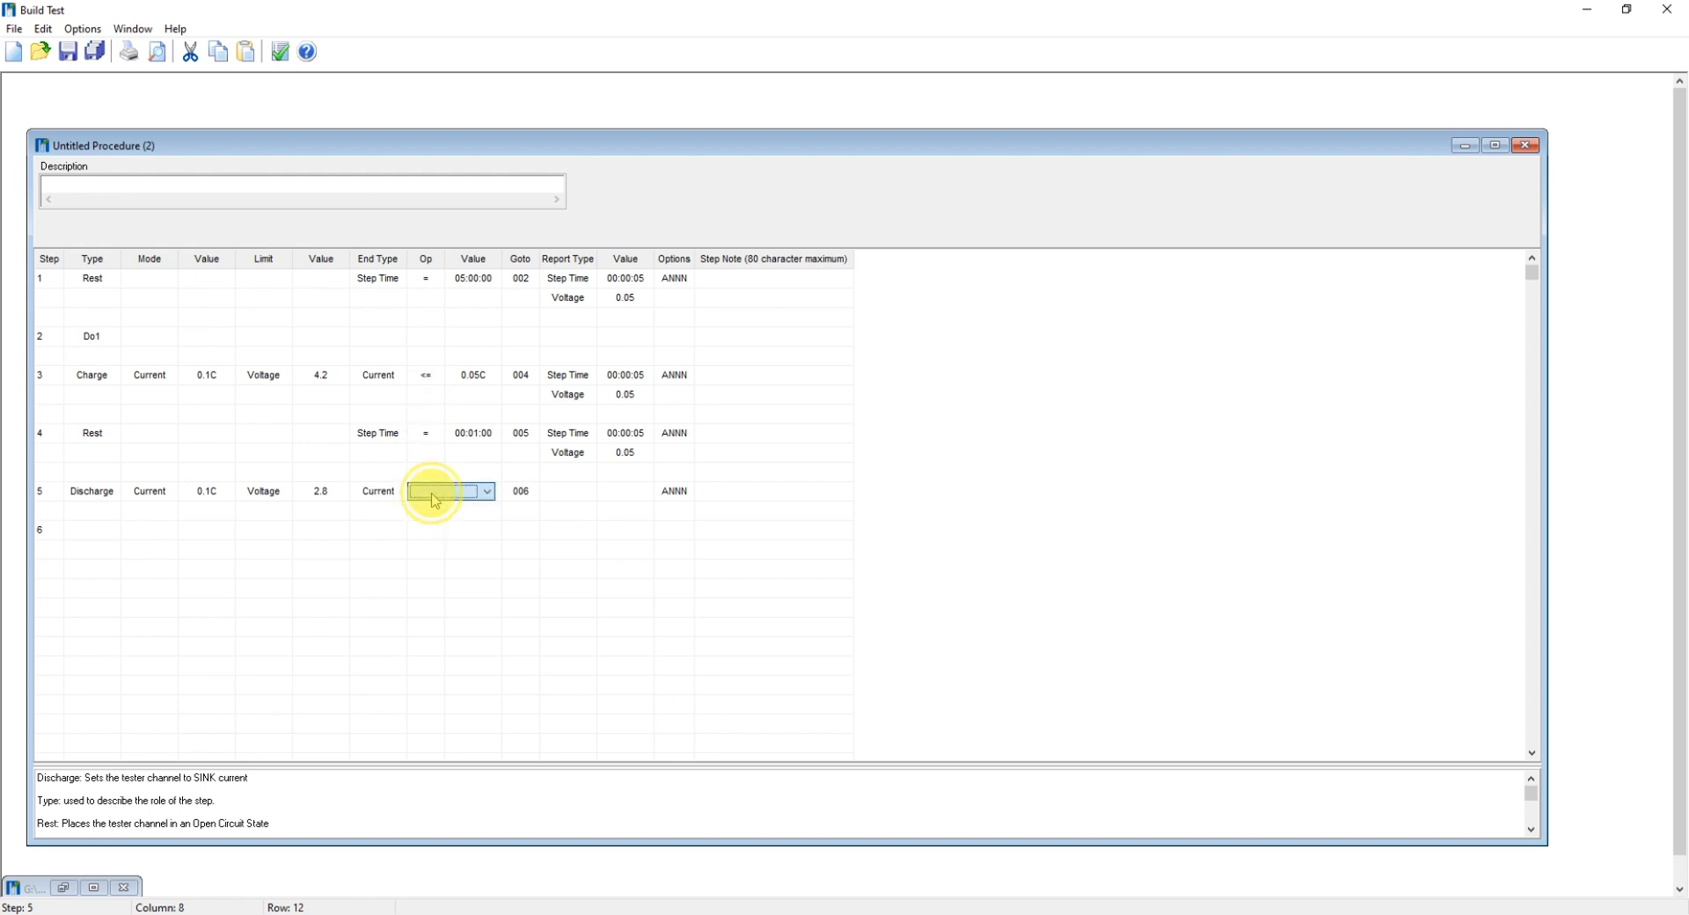
pyautogui.click(425, 495)
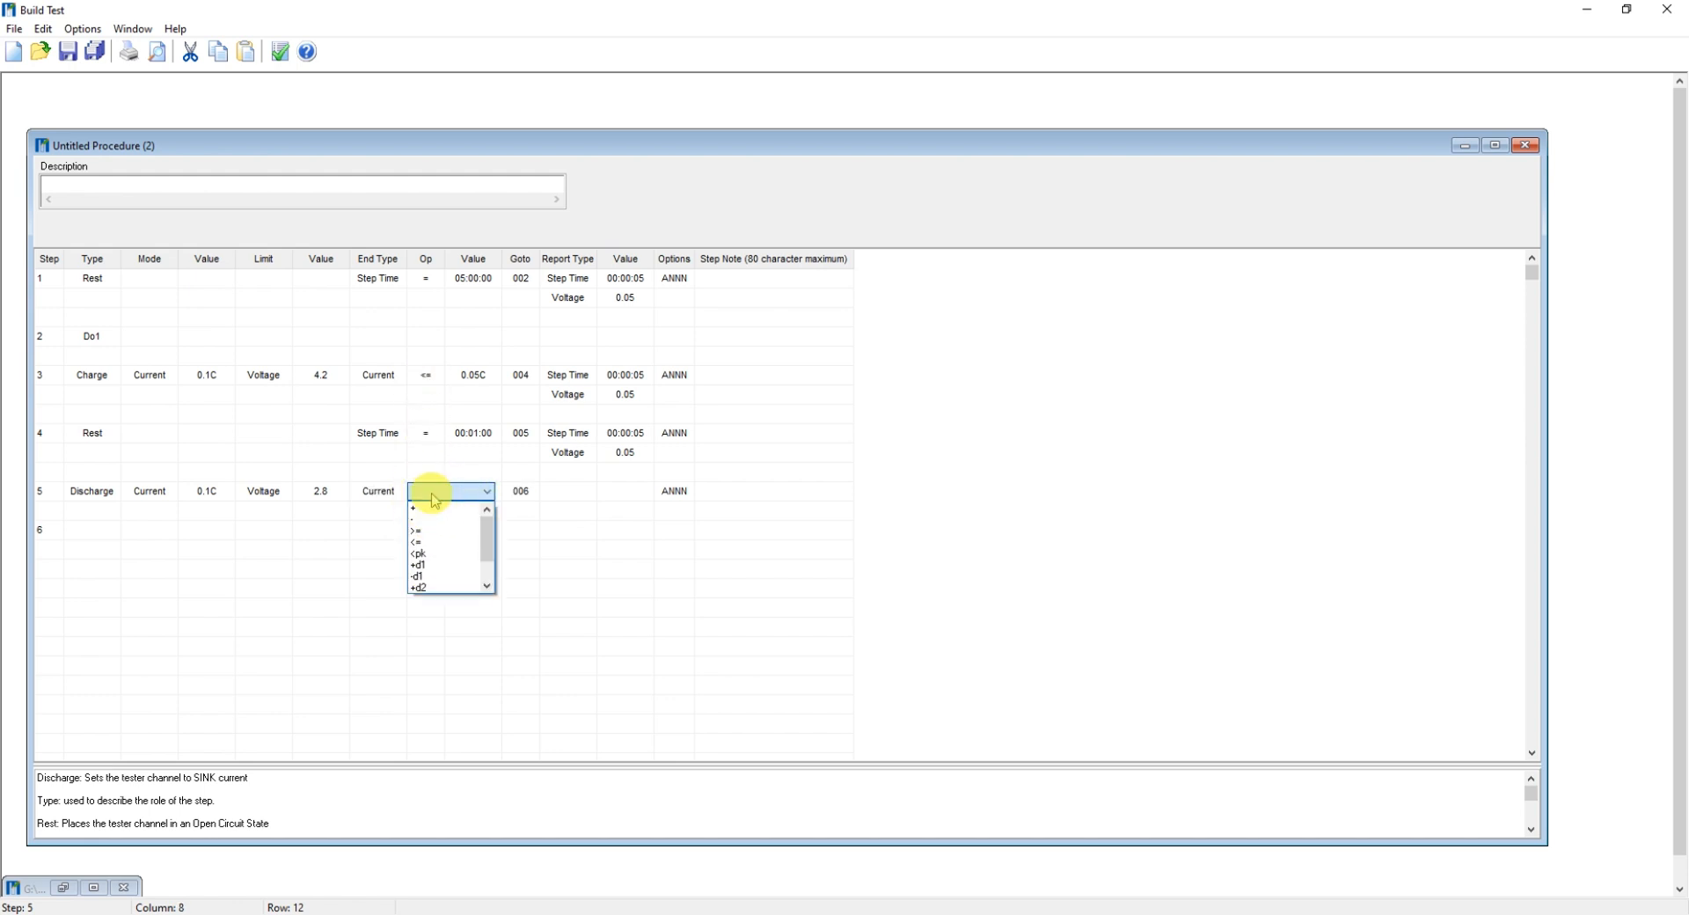
pyautogui.click(419, 542)
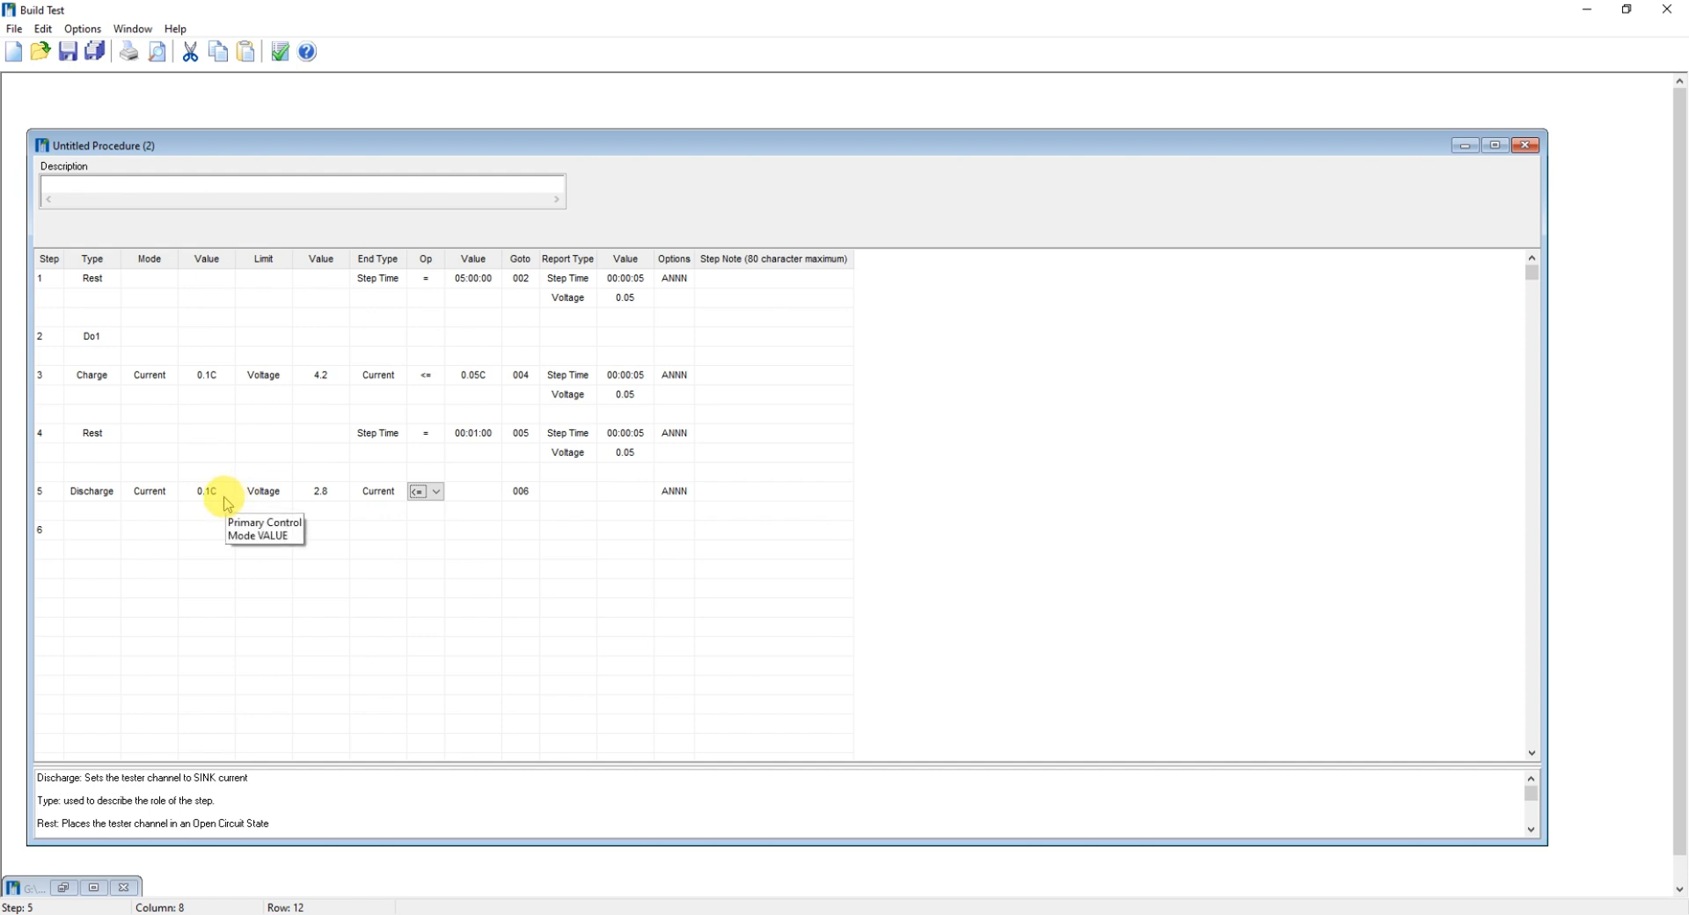
pyautogui.click(469, 497)
pyautogui.click(469, 496)
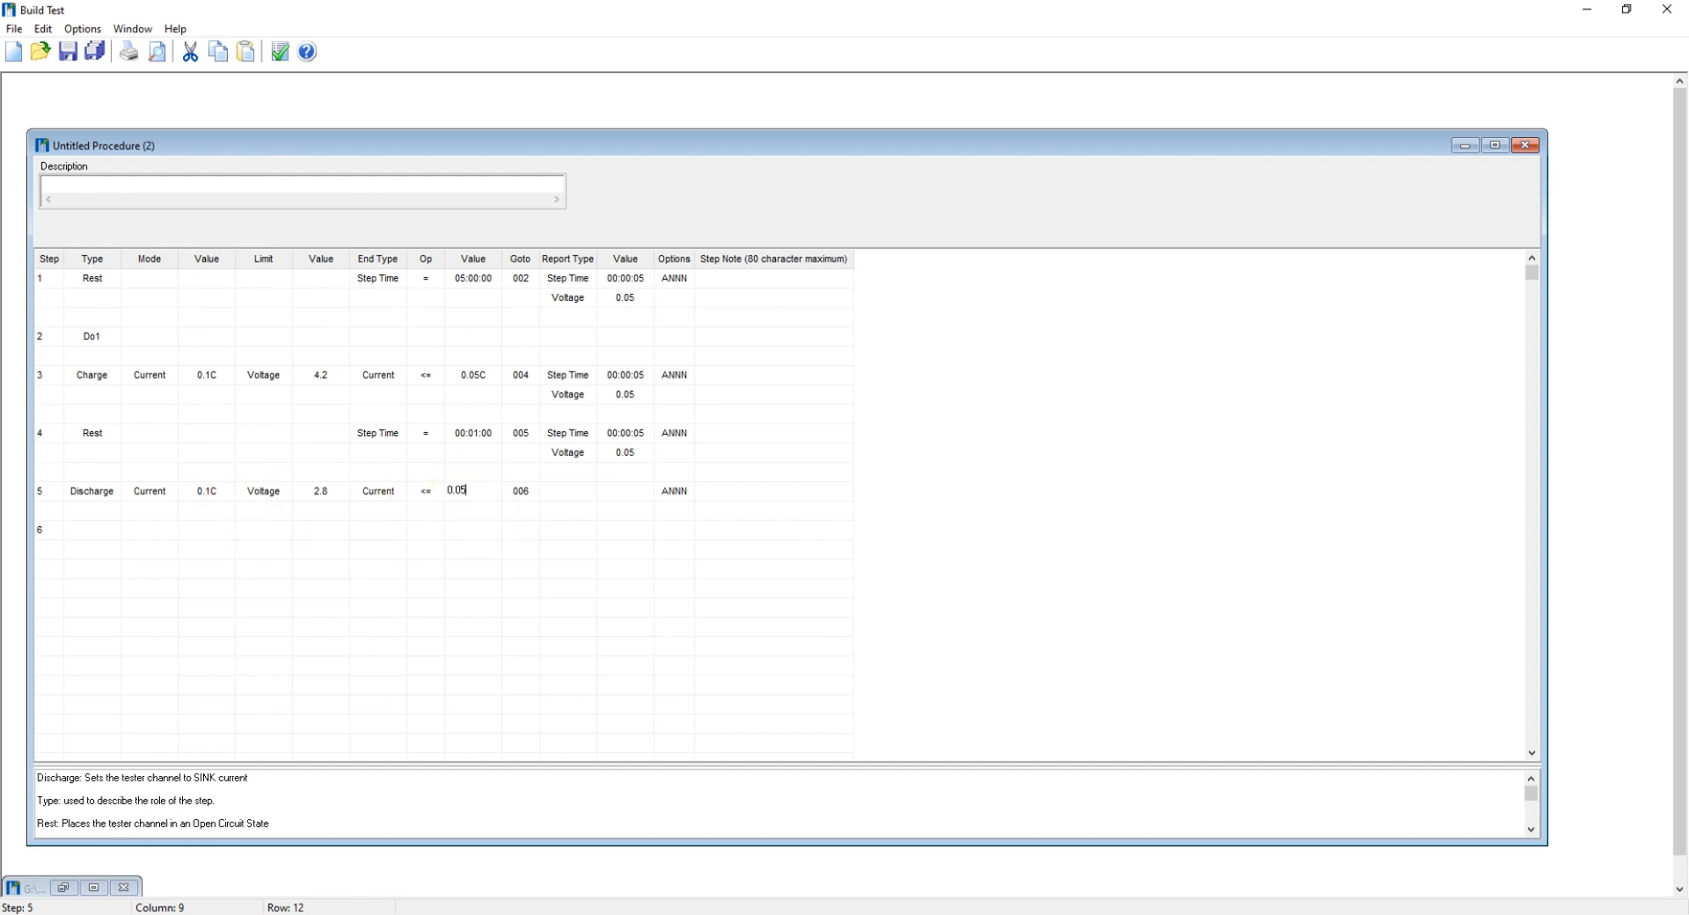
pyautogui.click(796, 512)
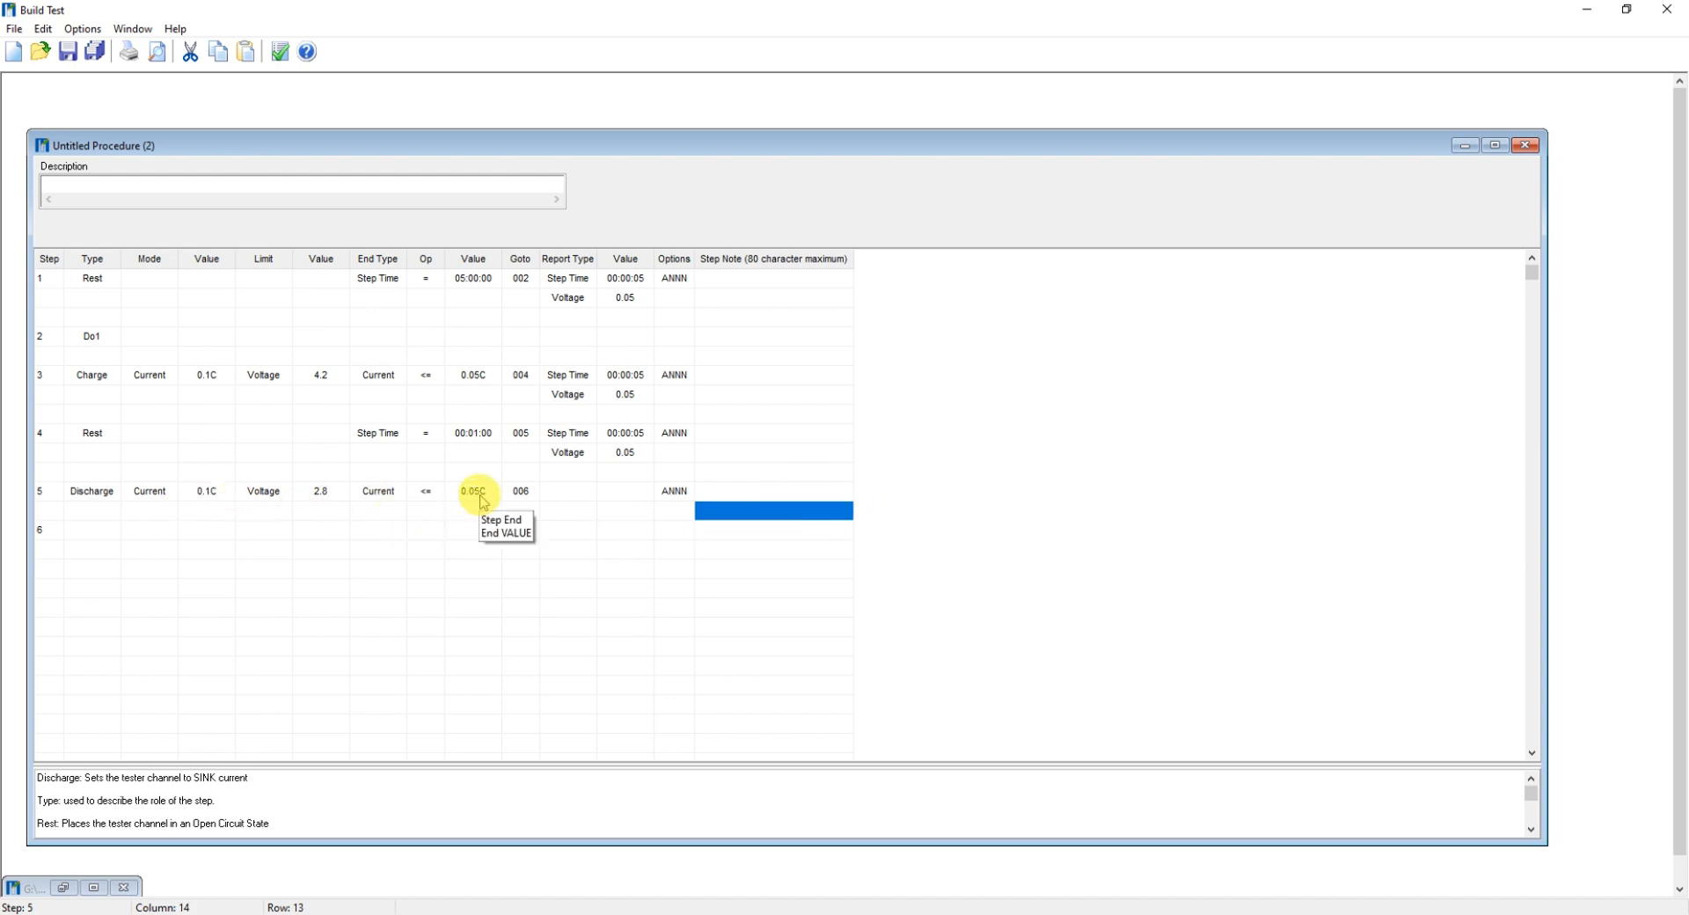
# - Review the 50% drop on the PowerPoint slide and try step 5 with a 2C discharge current and a 1C end current
pyautogui.click(1144, 913)
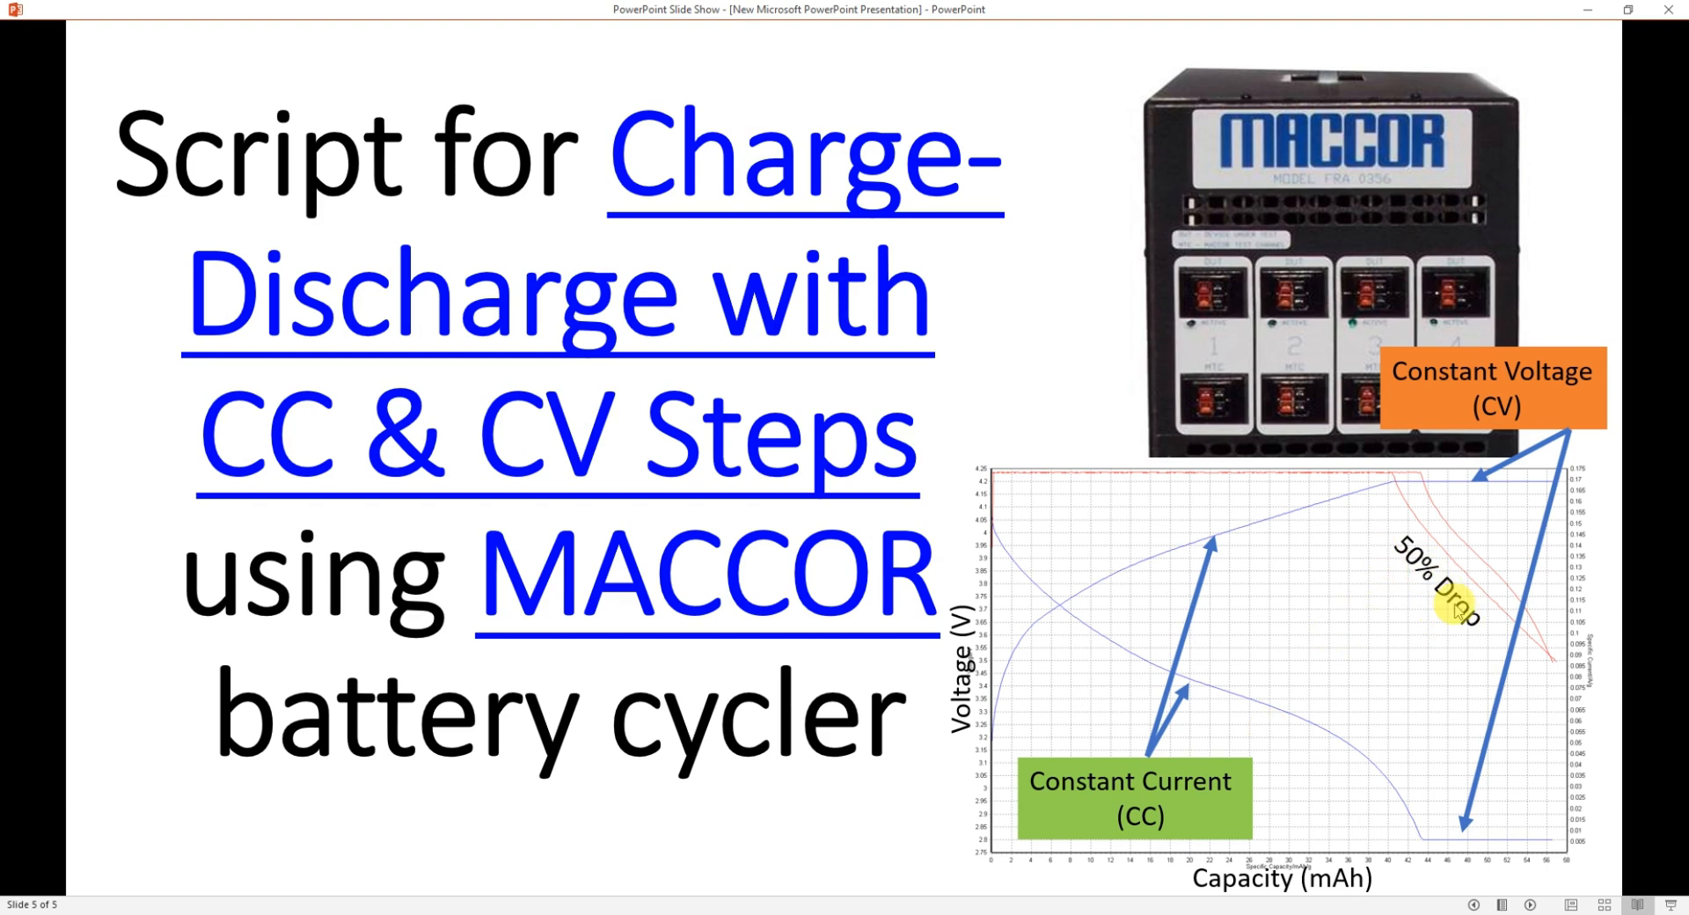
pyautogui.click(1122, 913)
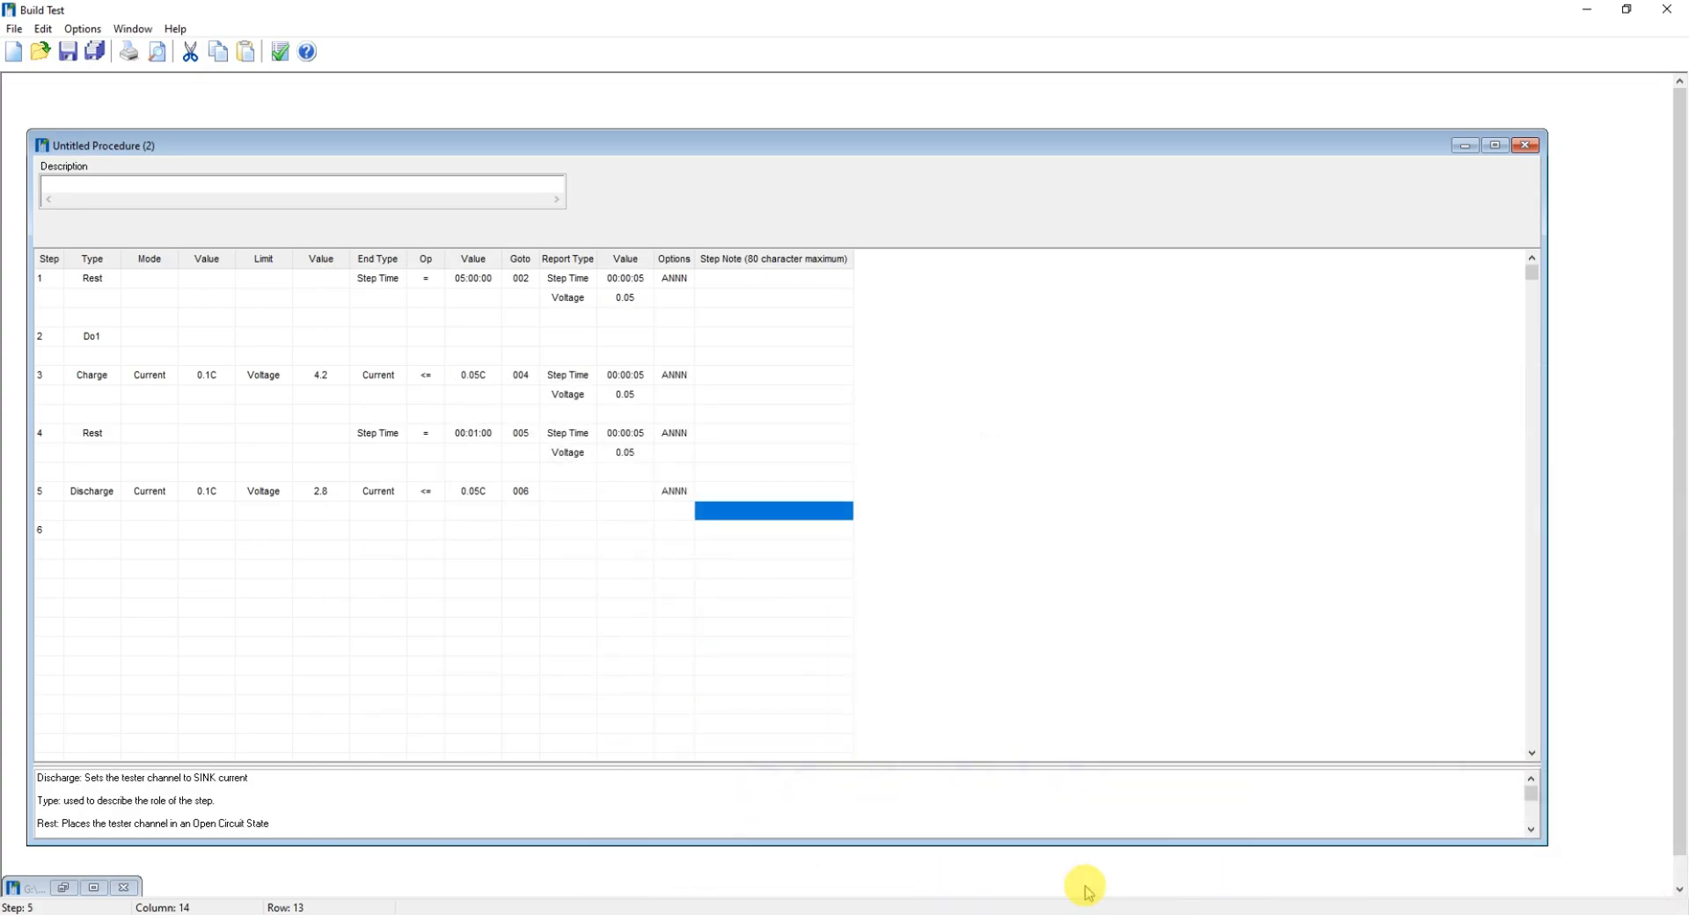
pyautogui.click(208, 493)
pyautogui.write('2C')
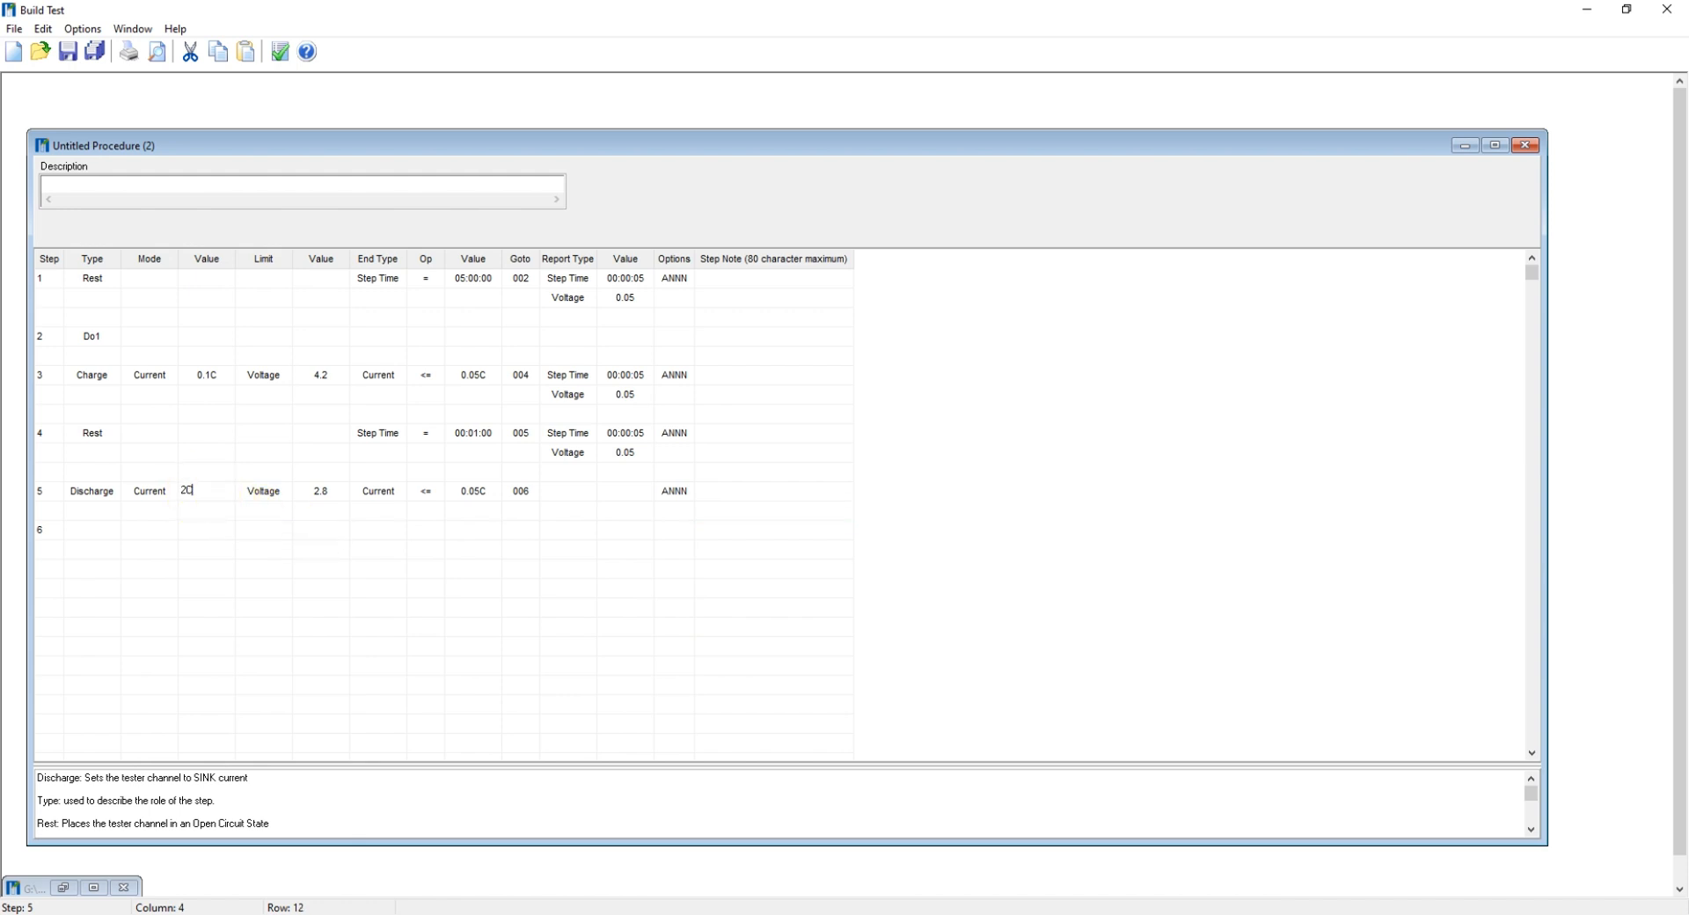
pyautogui.press('Return')
pyautogui.click(475, 492)
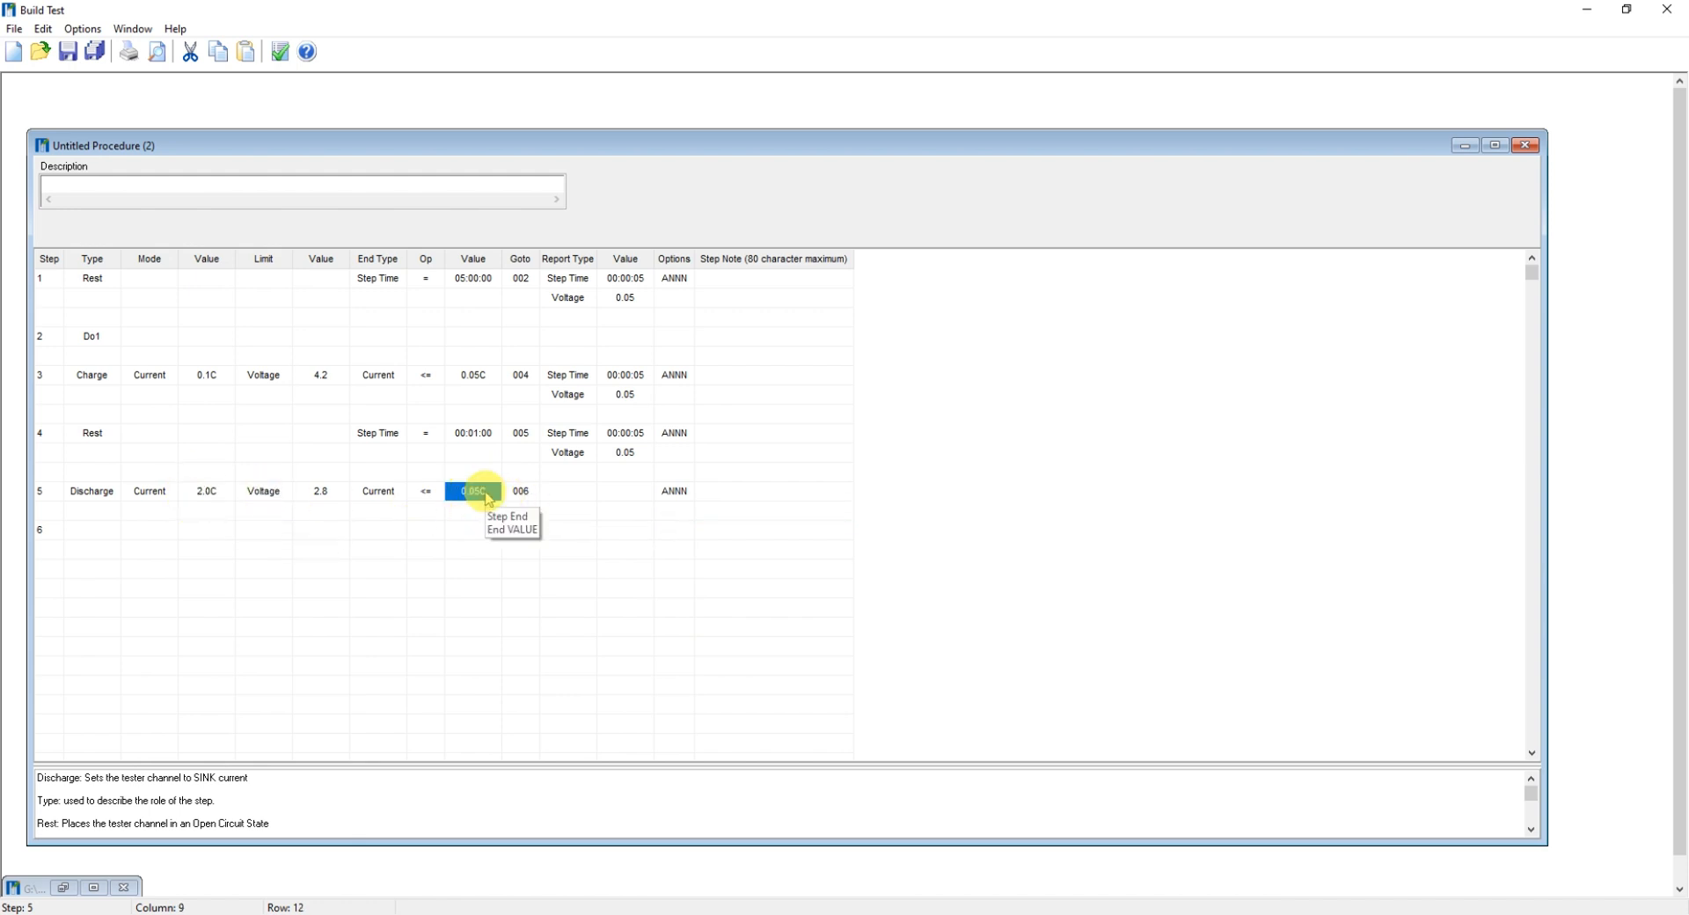
pyautogui.write('1C')
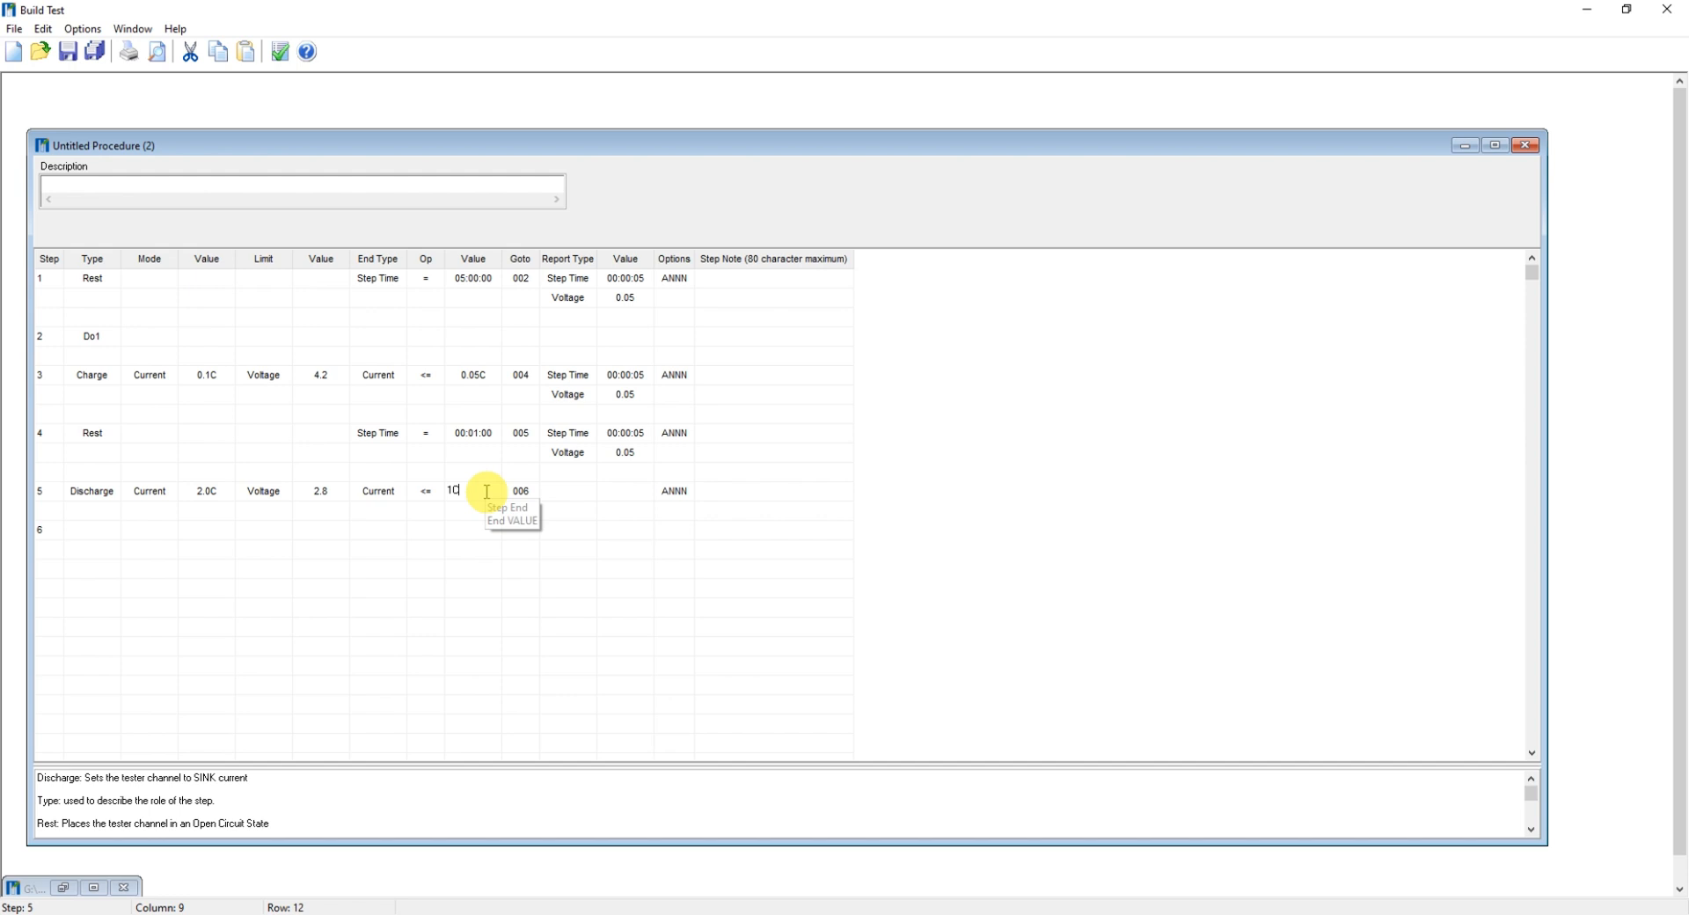
pyautogui.click(783, 532)
# - Restore discharge step 5 to a current of 0.1C and an end current of 0.05C
pyautogui.click(217, 499)
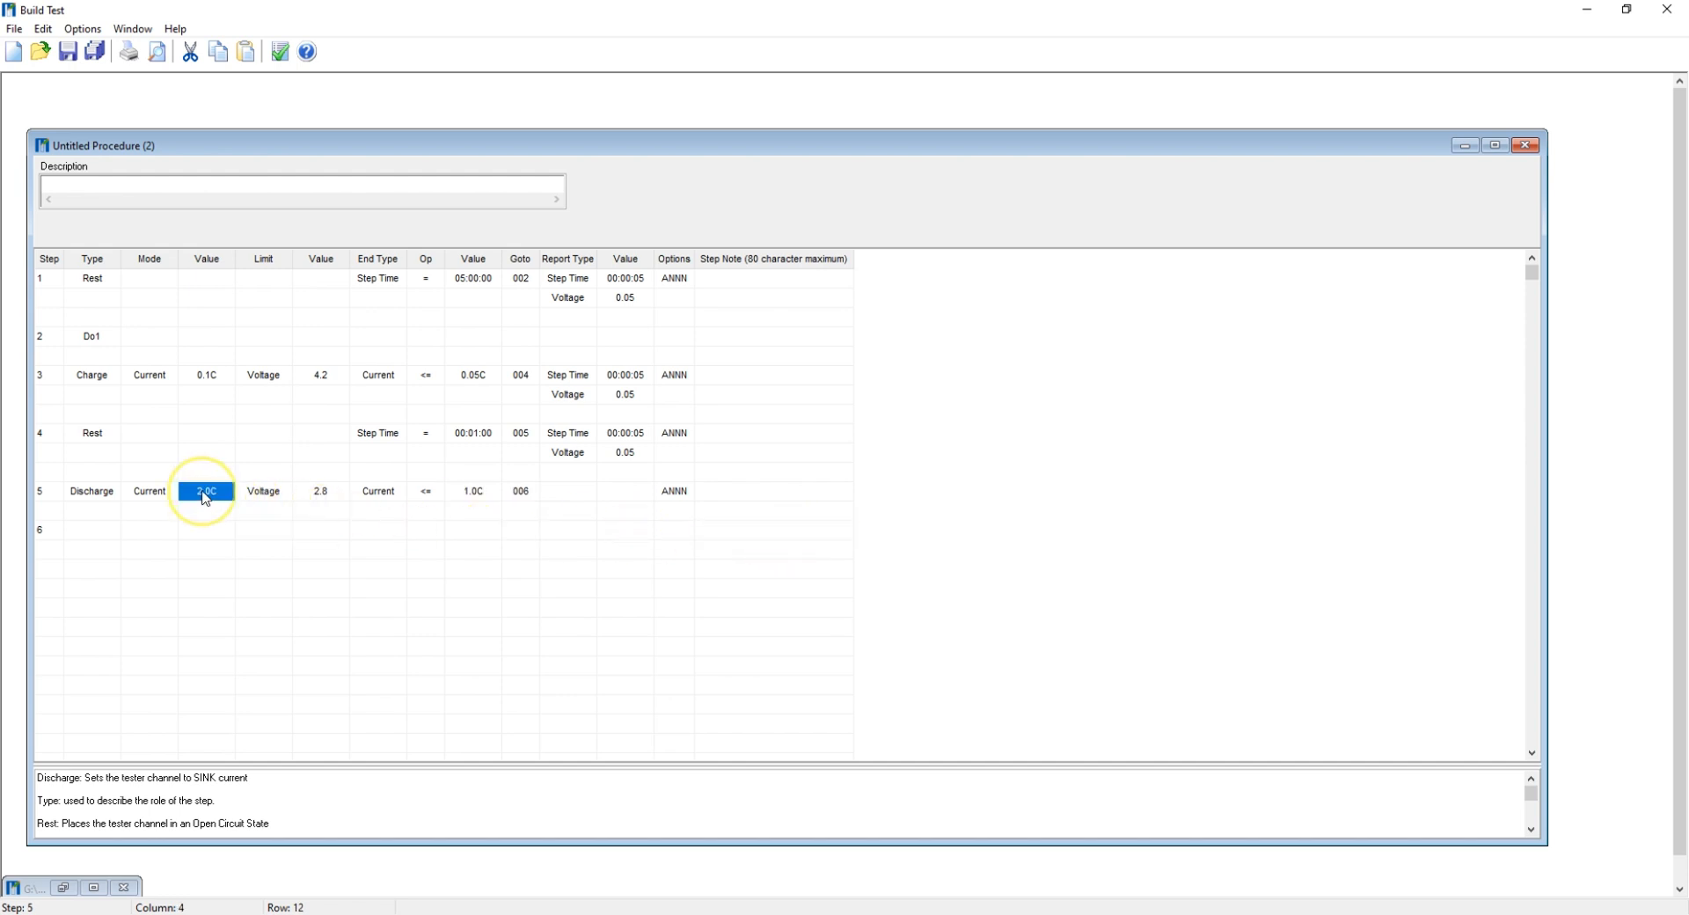
pyautogui.write('0')
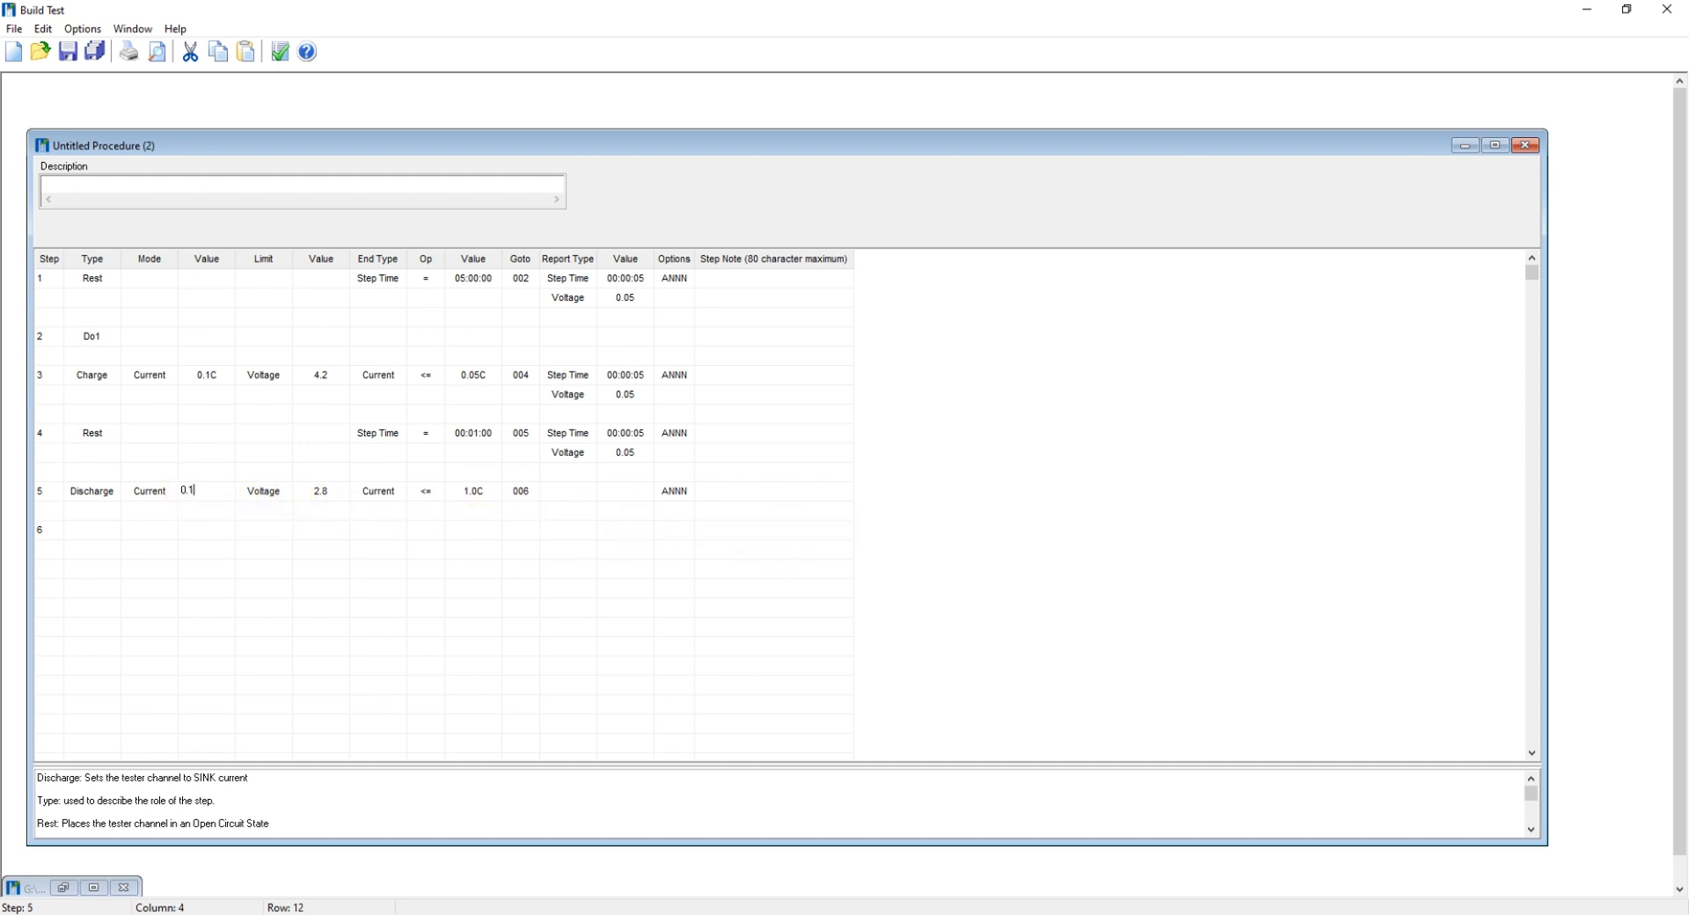
pyautogui.press('Return')
pyautogui.click(489, 496)
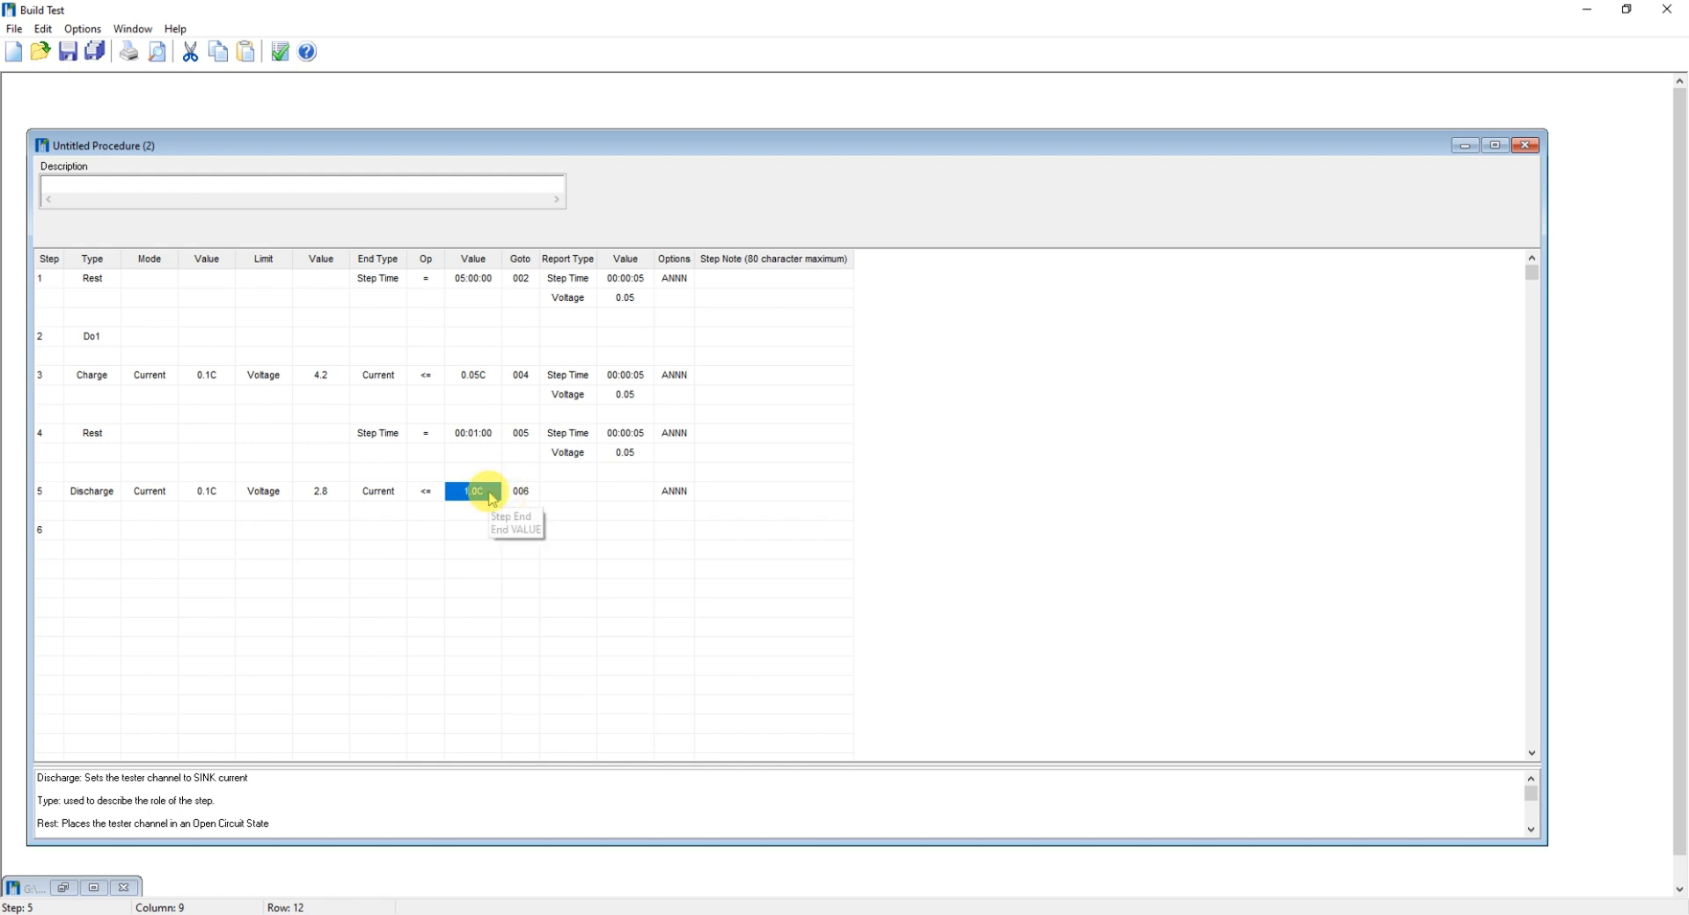
pyautogui.write('0.')
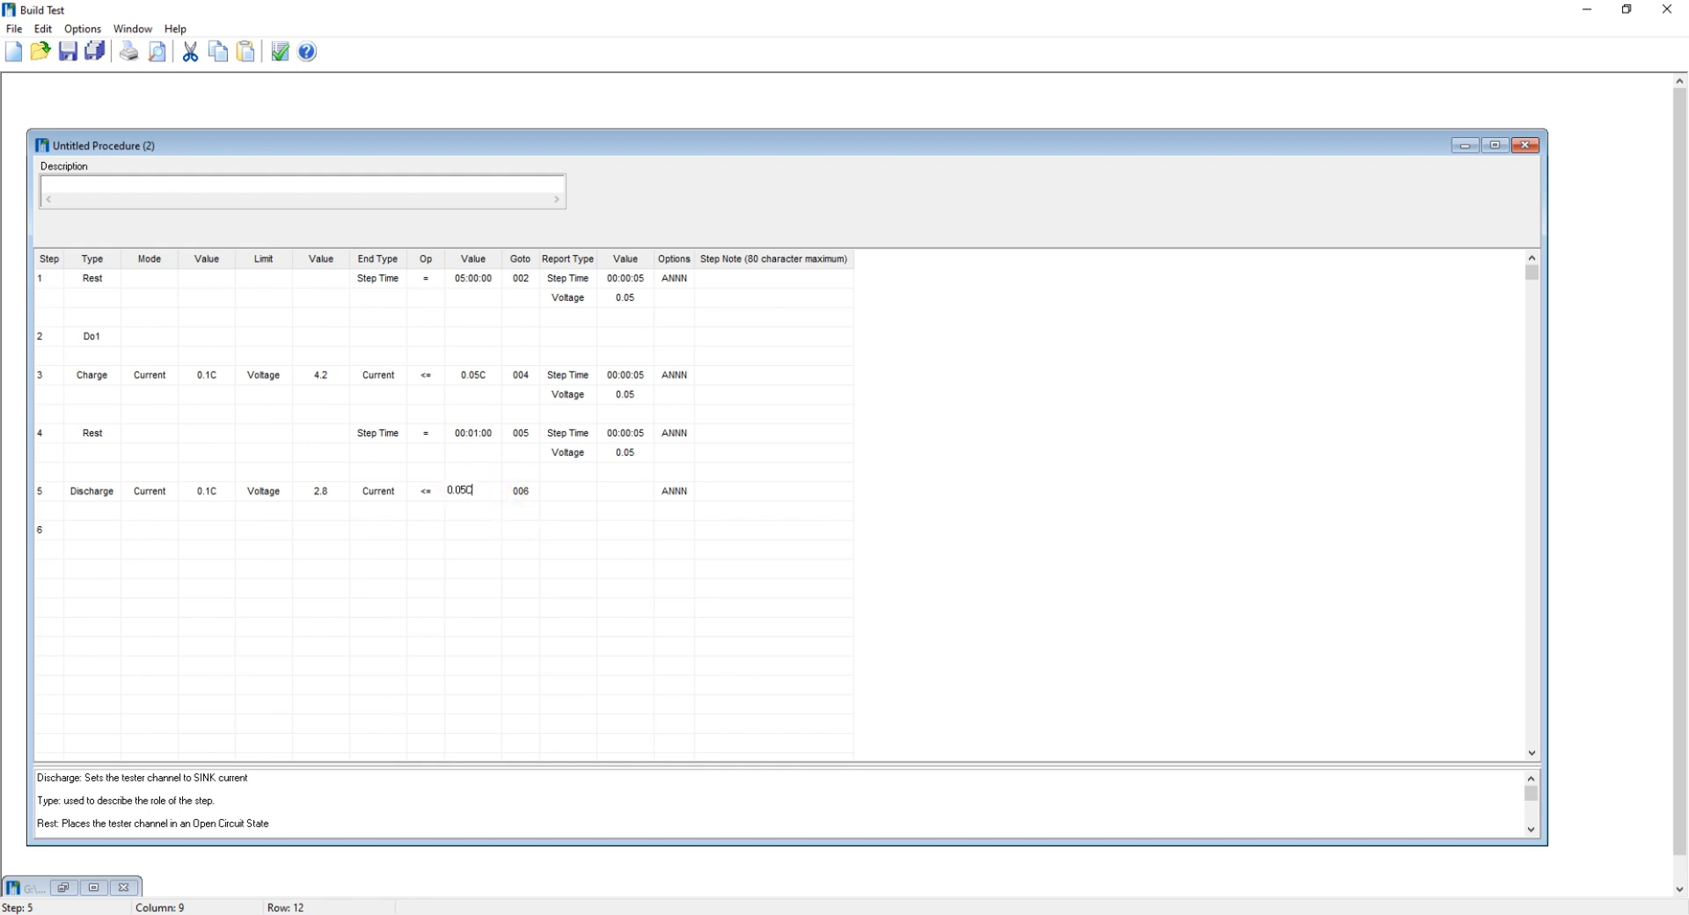
pyautogui.click(752, 531)
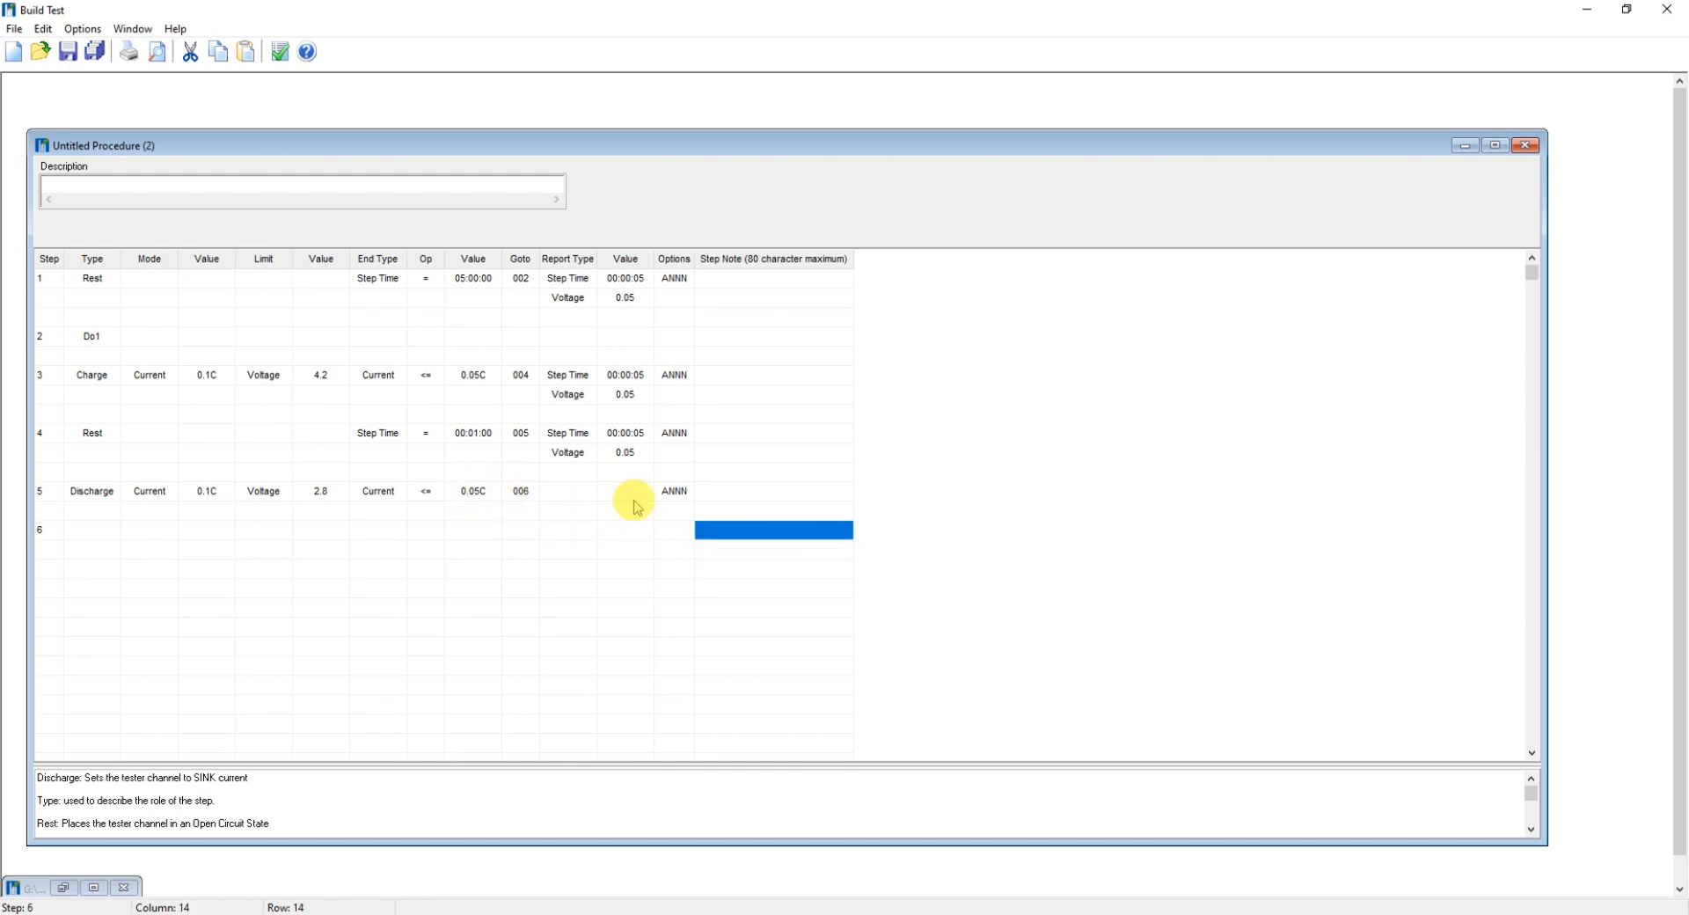
# - Set the first report condition of discharge step 5 to Step Time with a value of 00:00:05
pyautogui.click(587, 491)
pyautogui.click(566, 510)
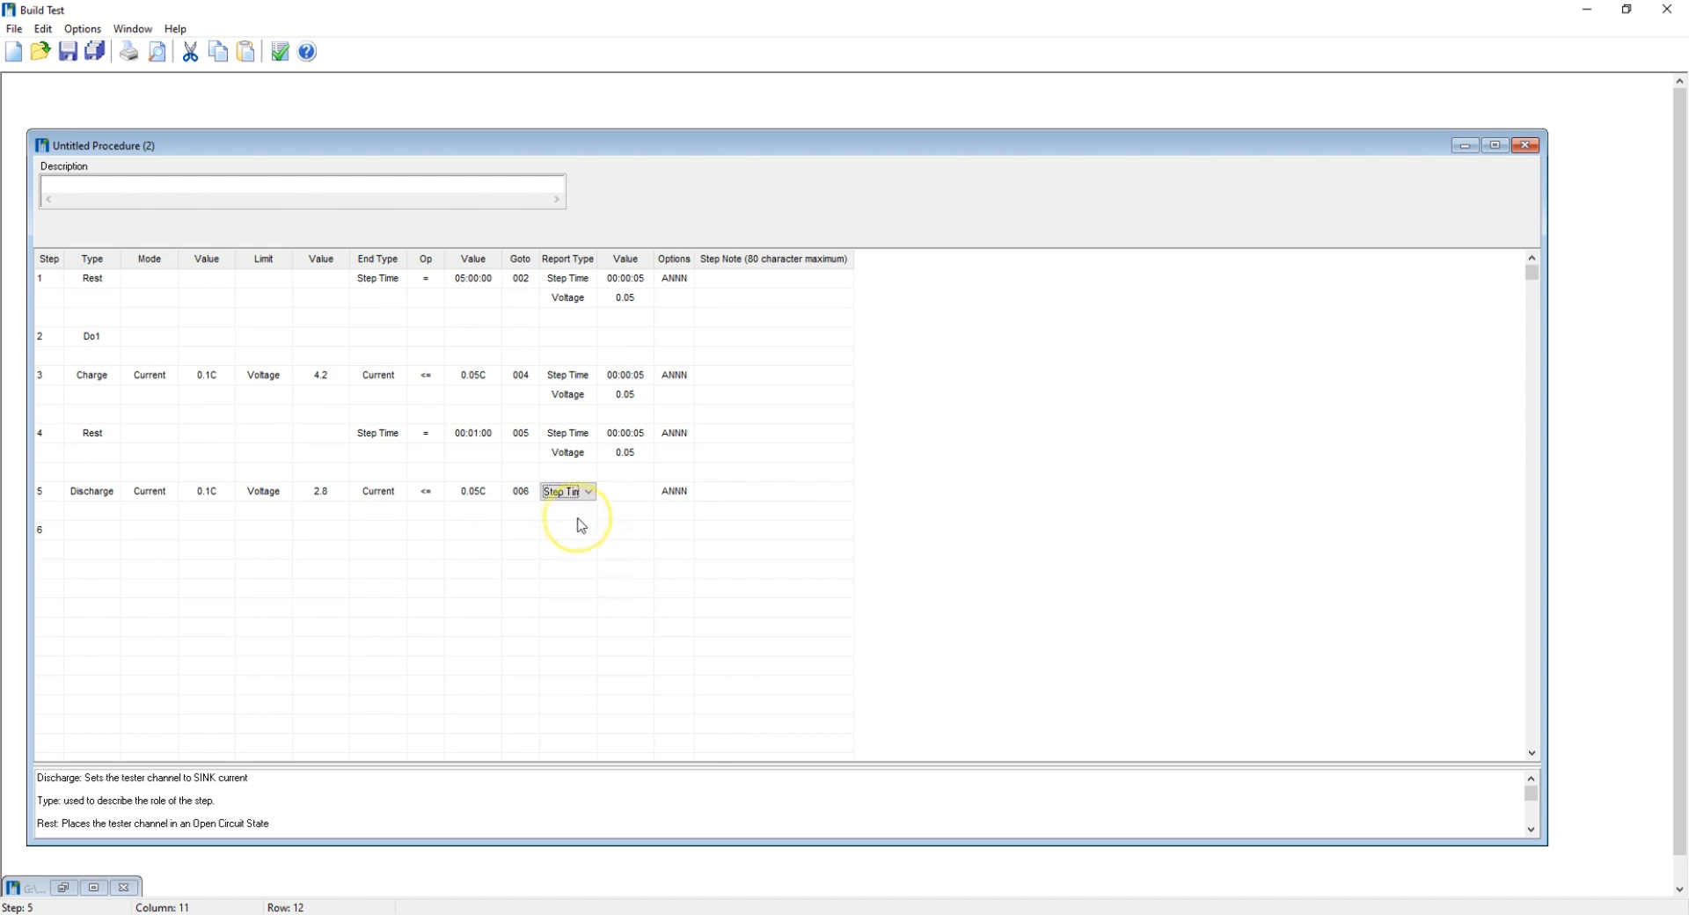
pyautogui.click(624, 497)
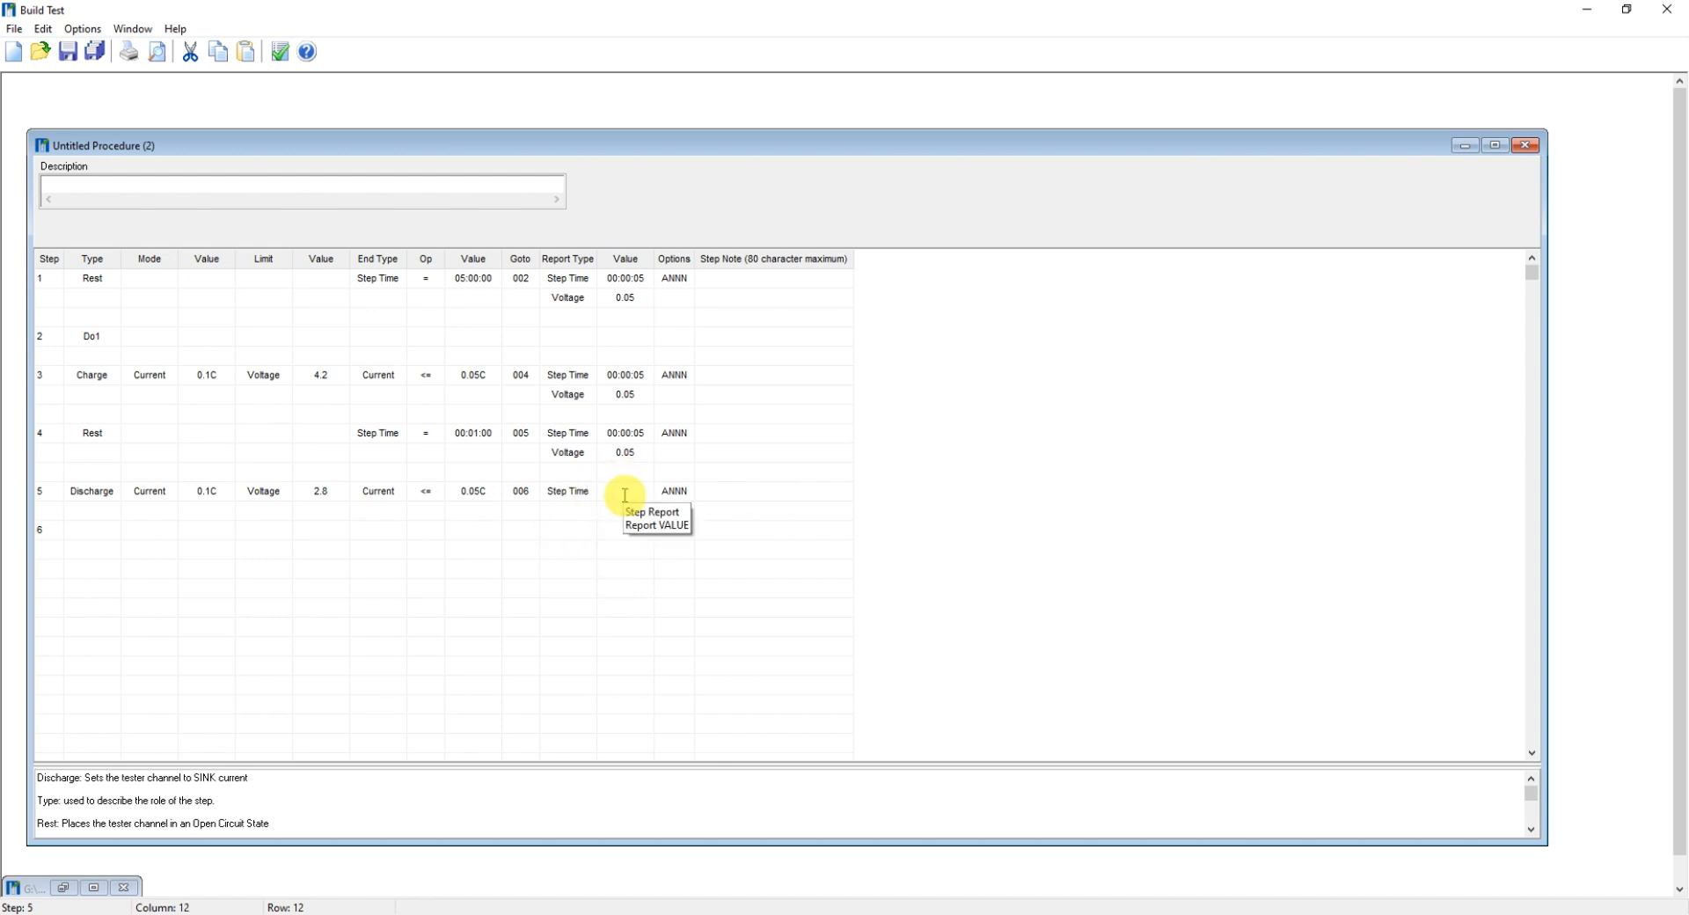
pyautogui.write('00:00:05')
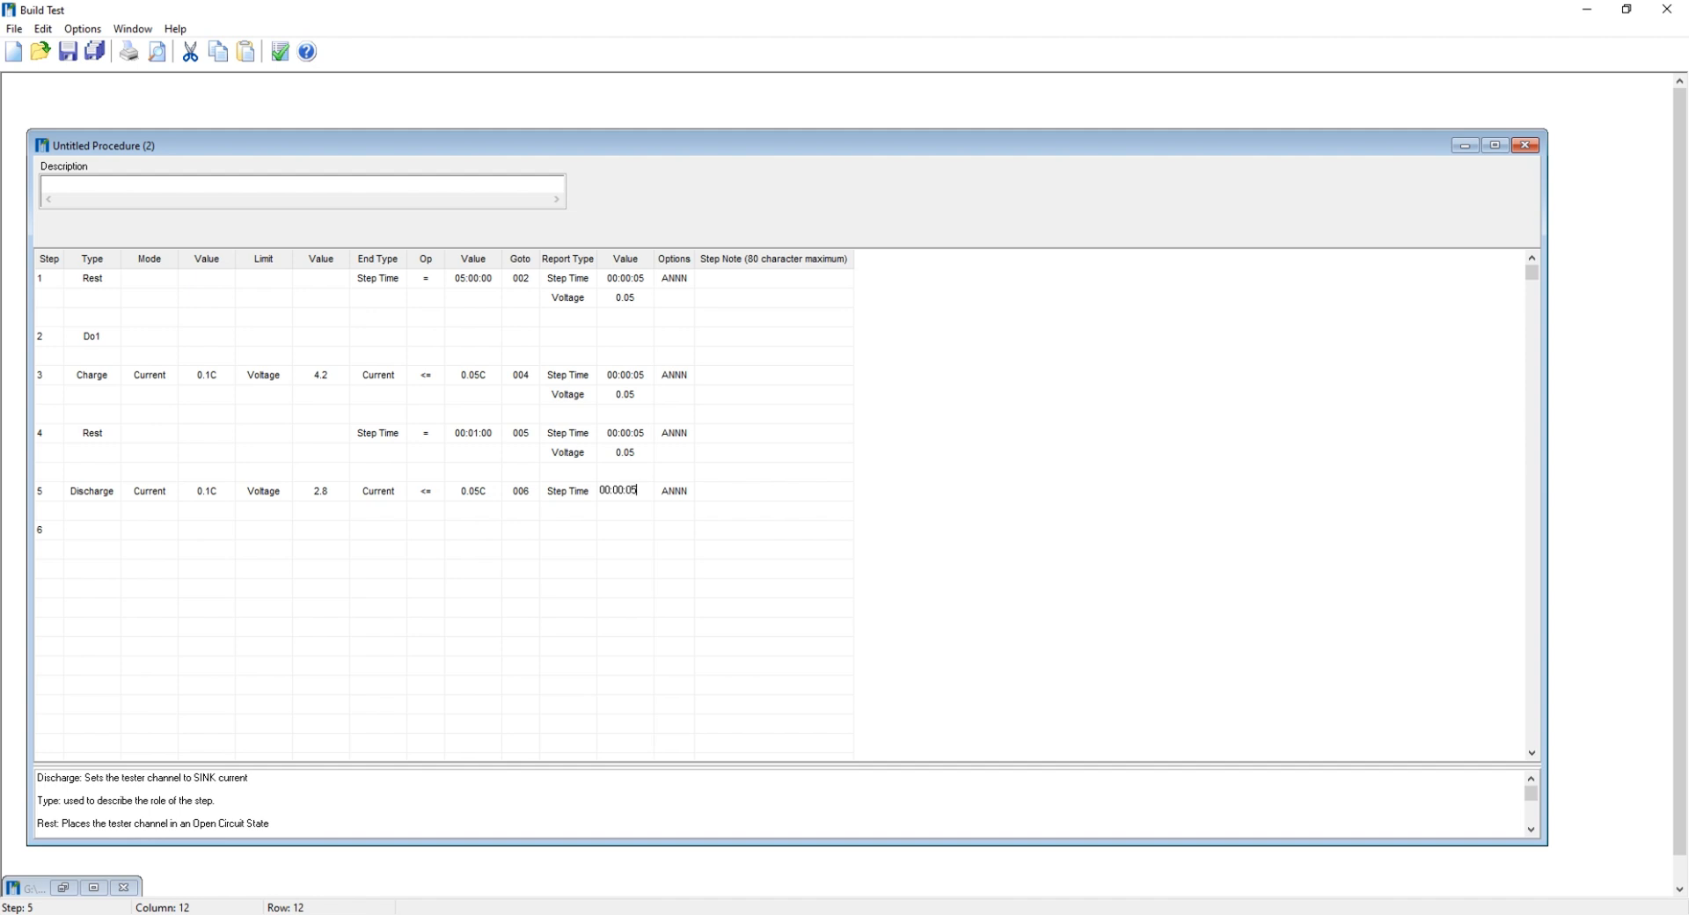
pyautogui.click(802, 531)
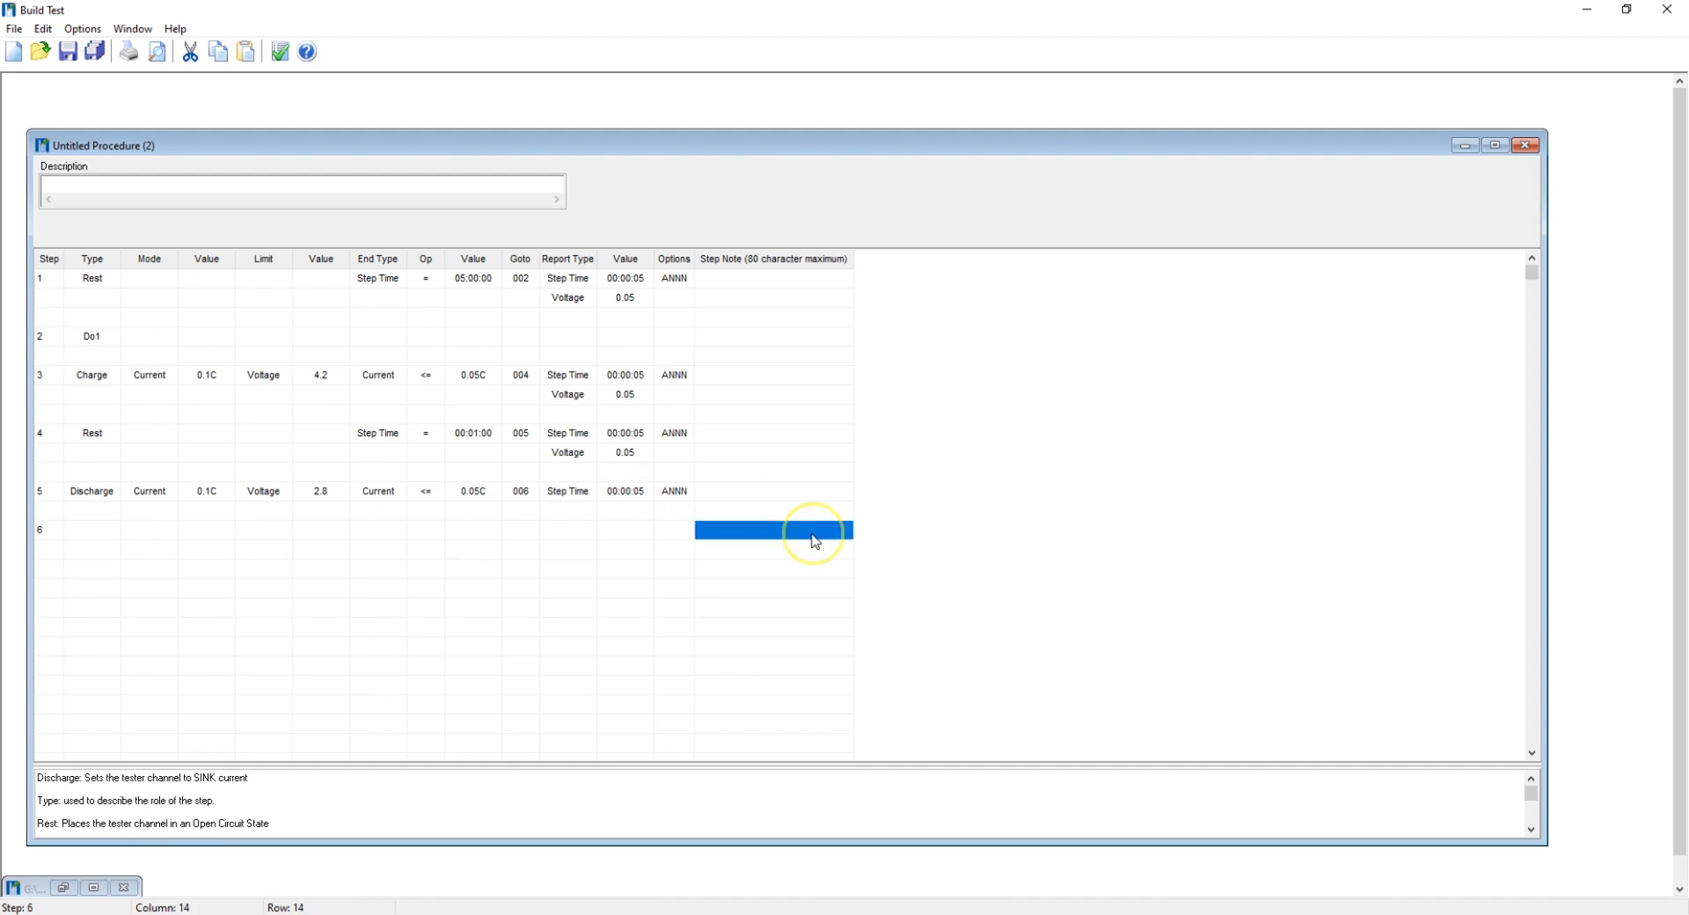
# - Add a second report condition to discharge step 5: Voltage with a value of 0.05
pyautogui.click(574, 512)
pyautogui.click(579, 514)
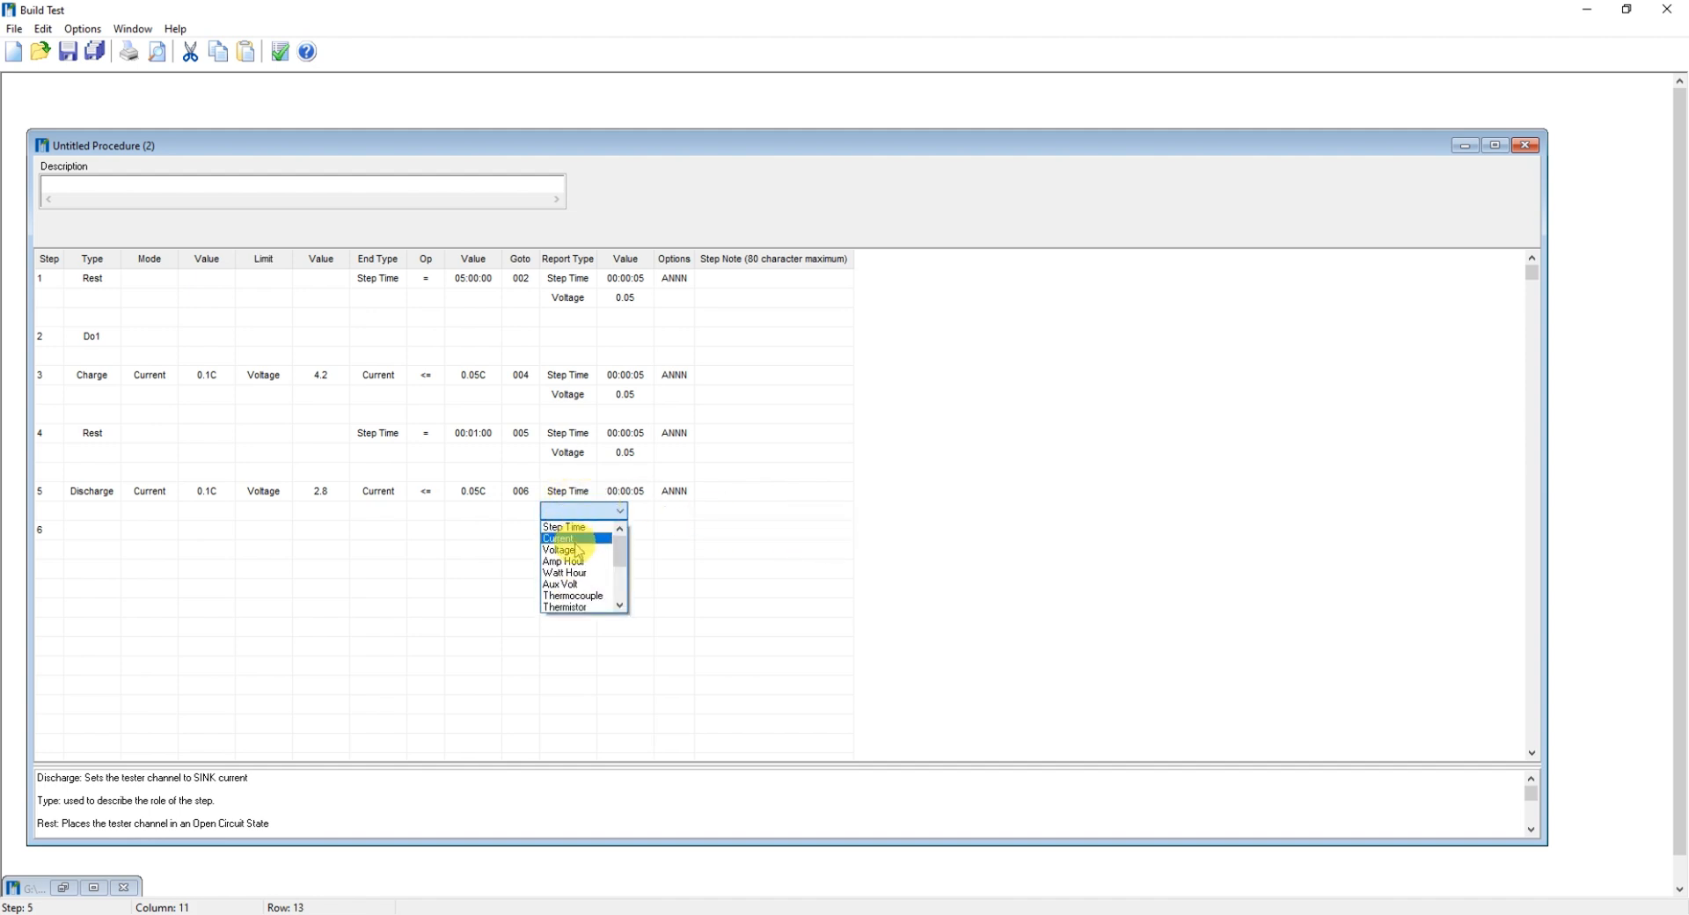
pyautogui.click(576, 550)
pyautogui.click(621, 516)
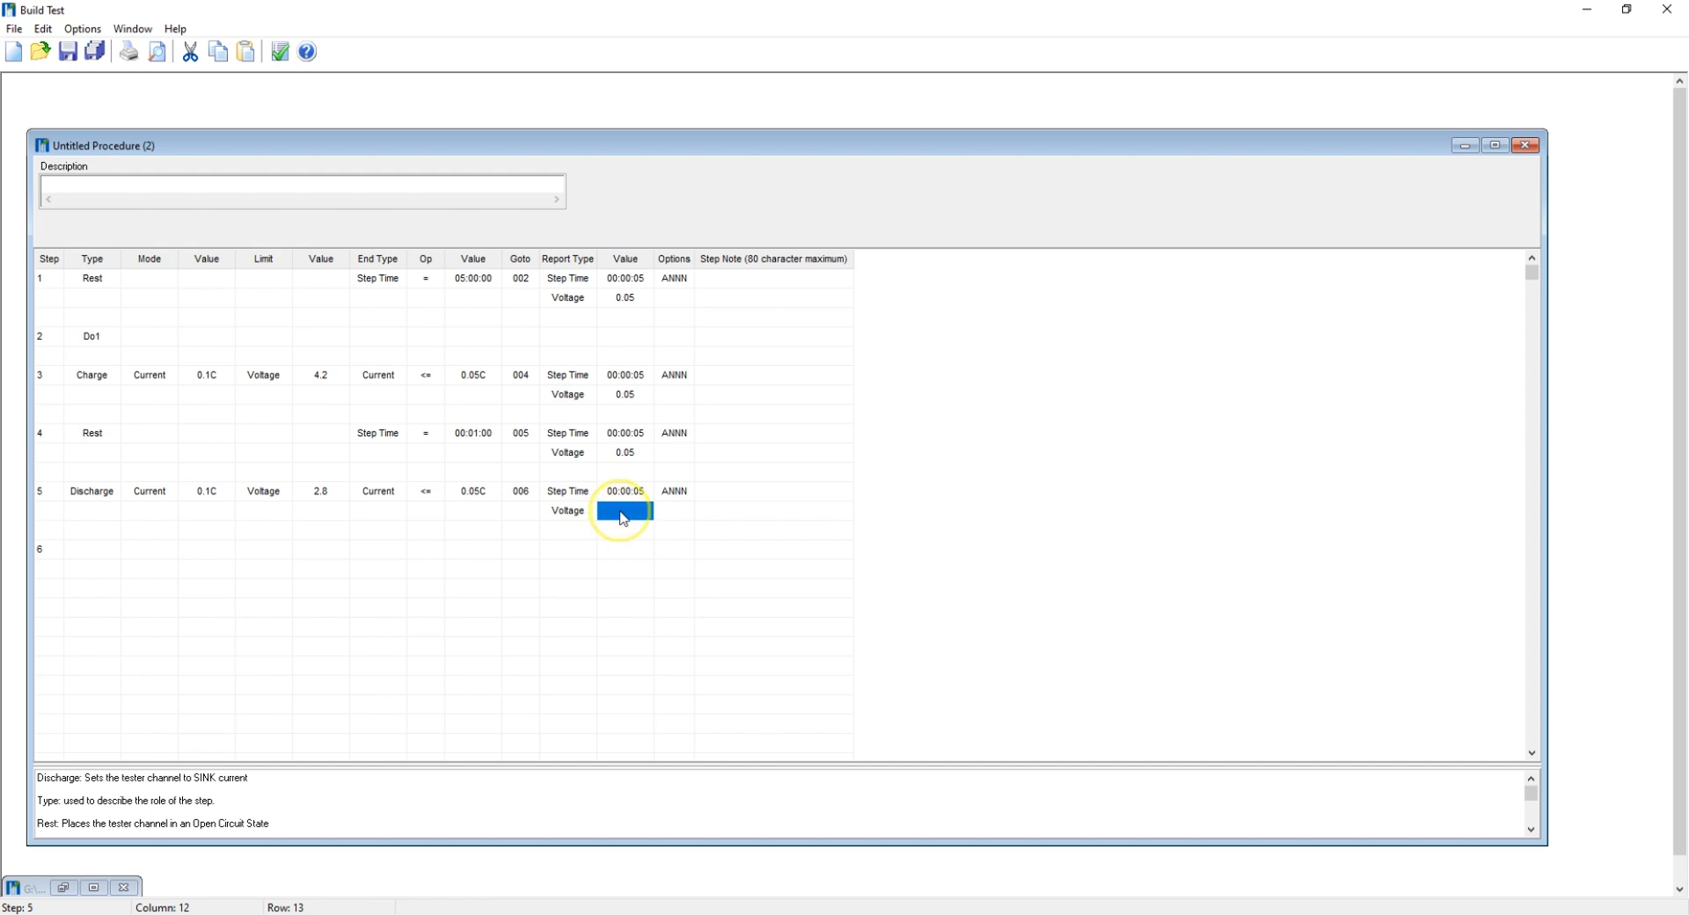
pyautogui.click(623, 515)
pyautogui.write('0.05')
pyautogui.click(792, 551)
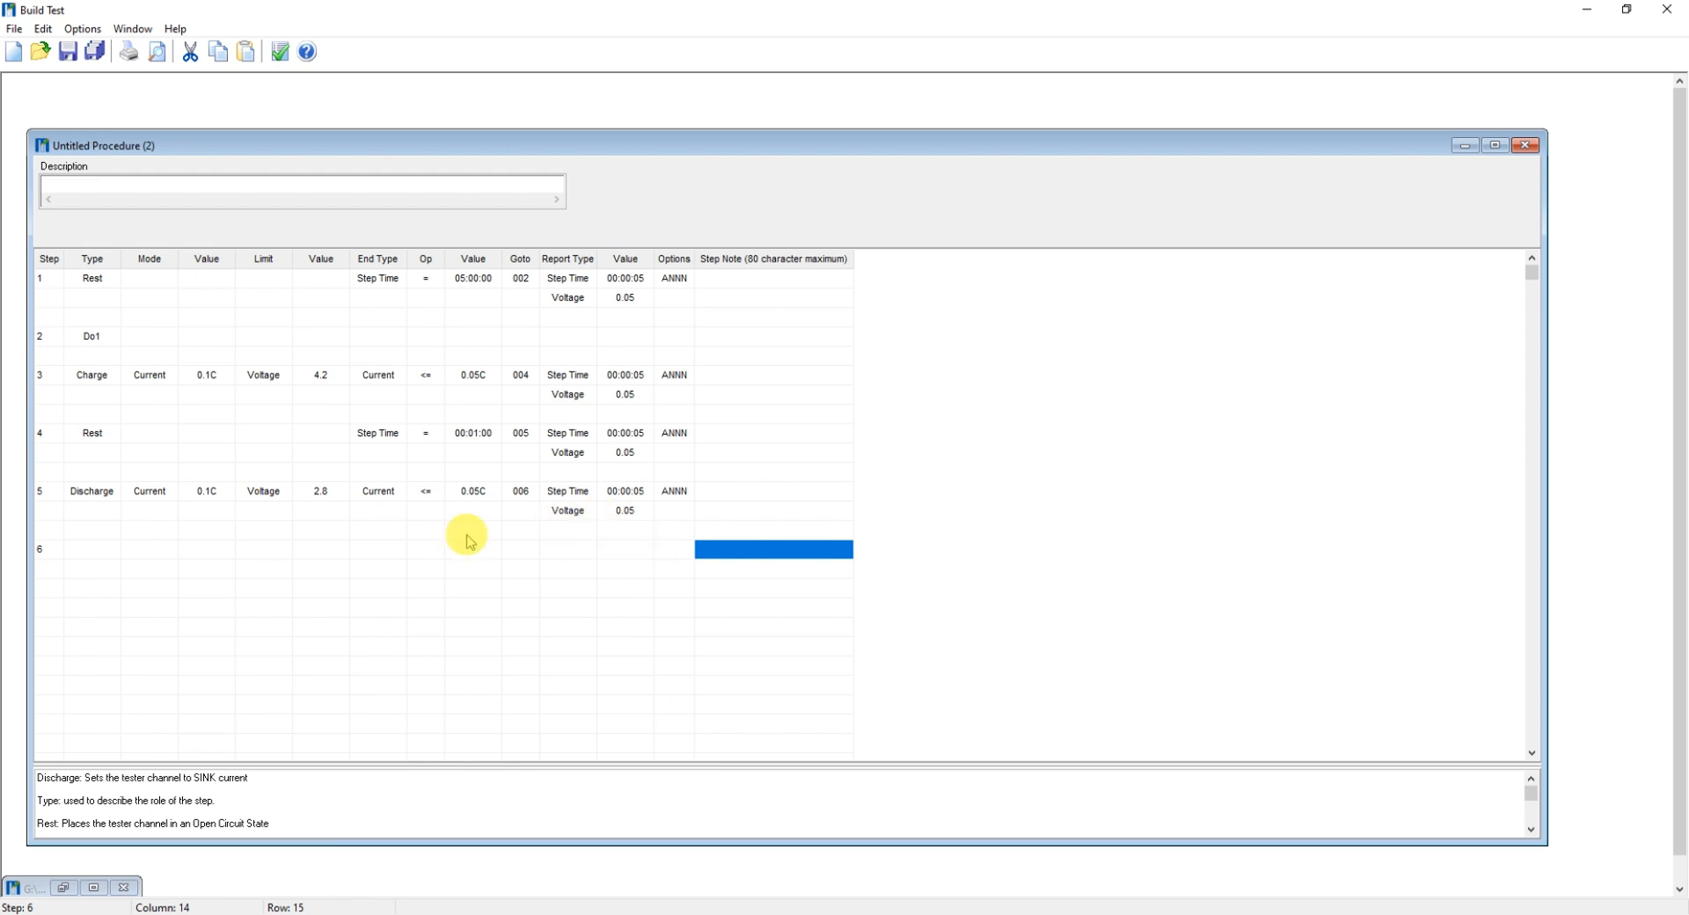
# - Make step 6 a Rest that ends when Step Time = 00:01:00
pyautogui.click(101, 556)
pyautogui.click(123, 549)
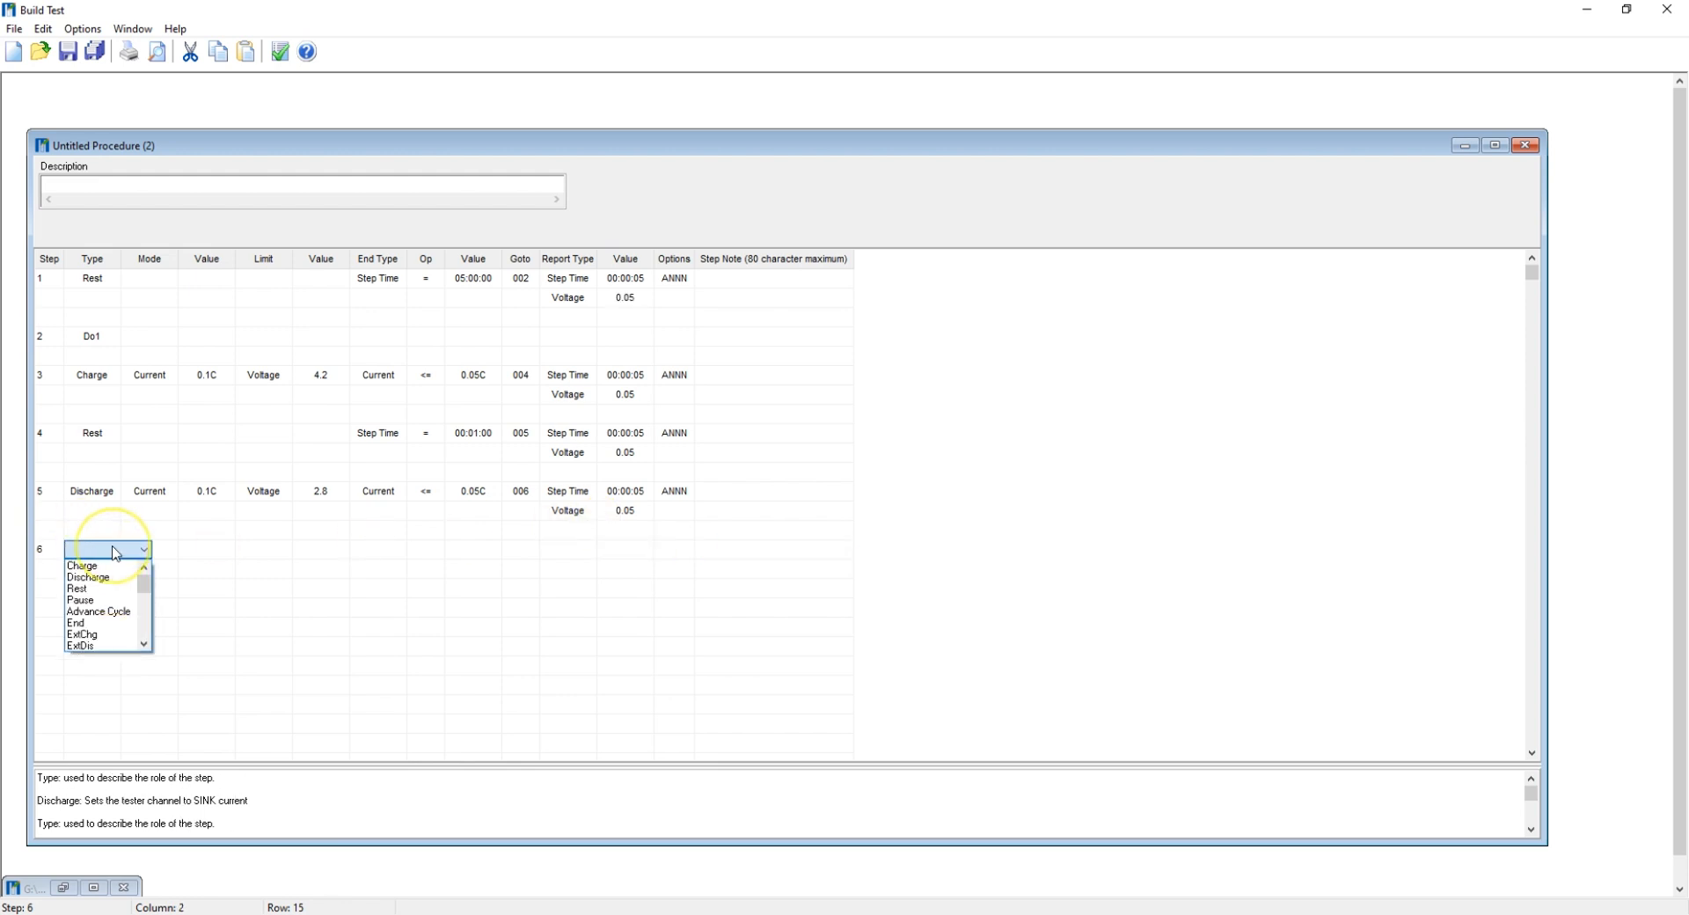
pyautogui.click(107, 590)
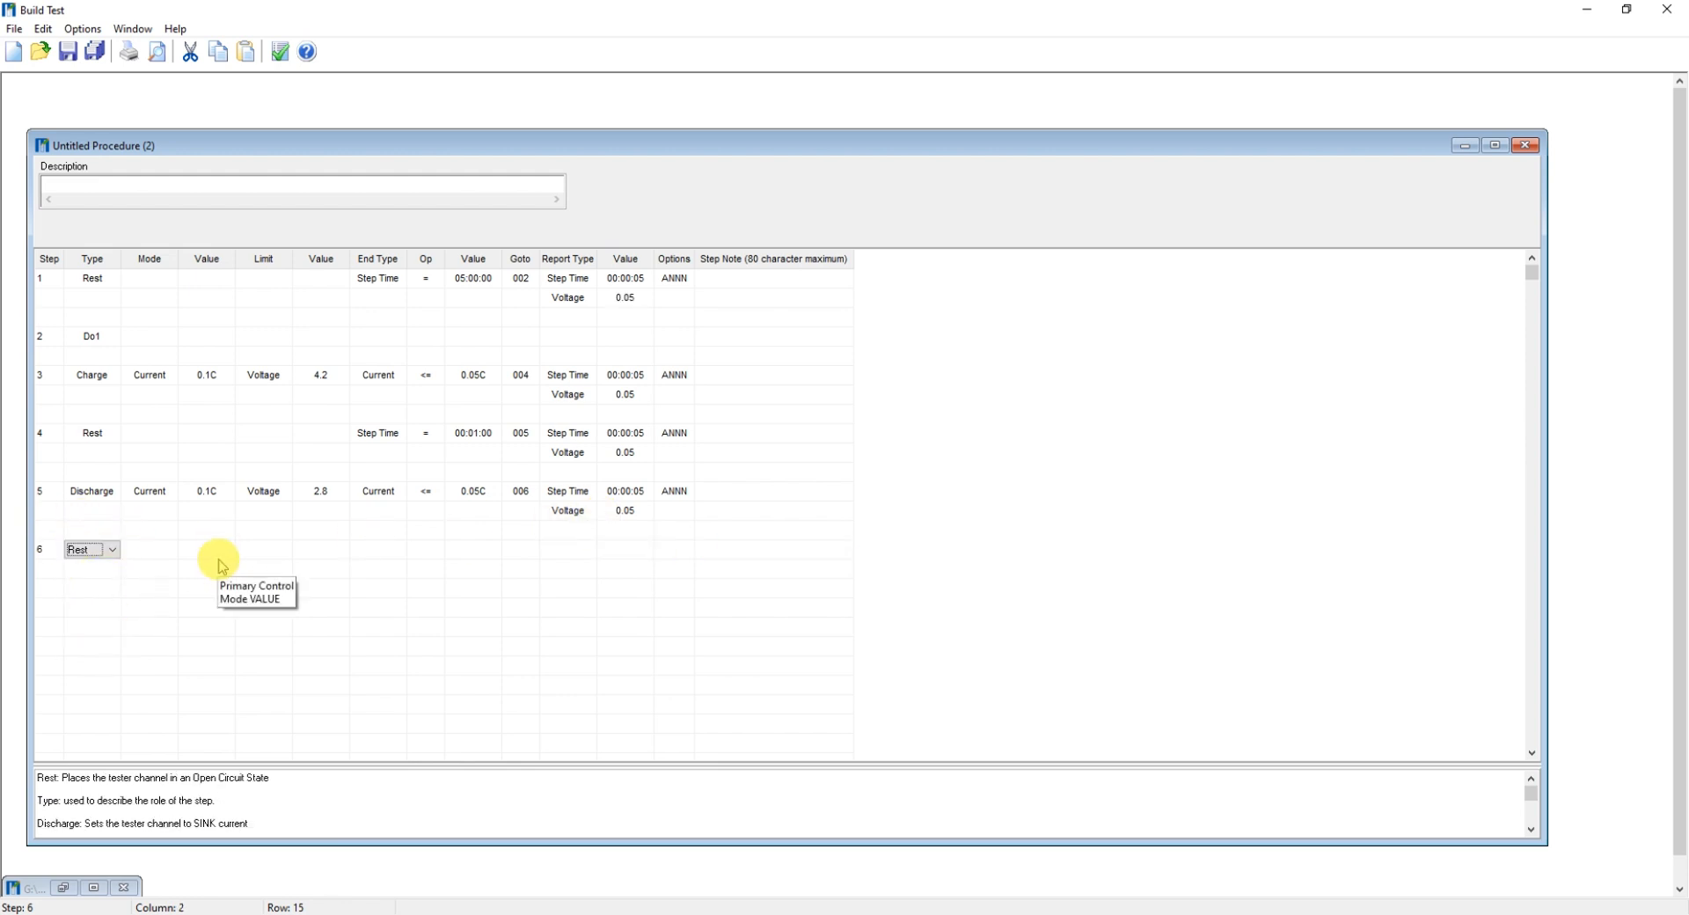
pyautogui.click(373, 559)
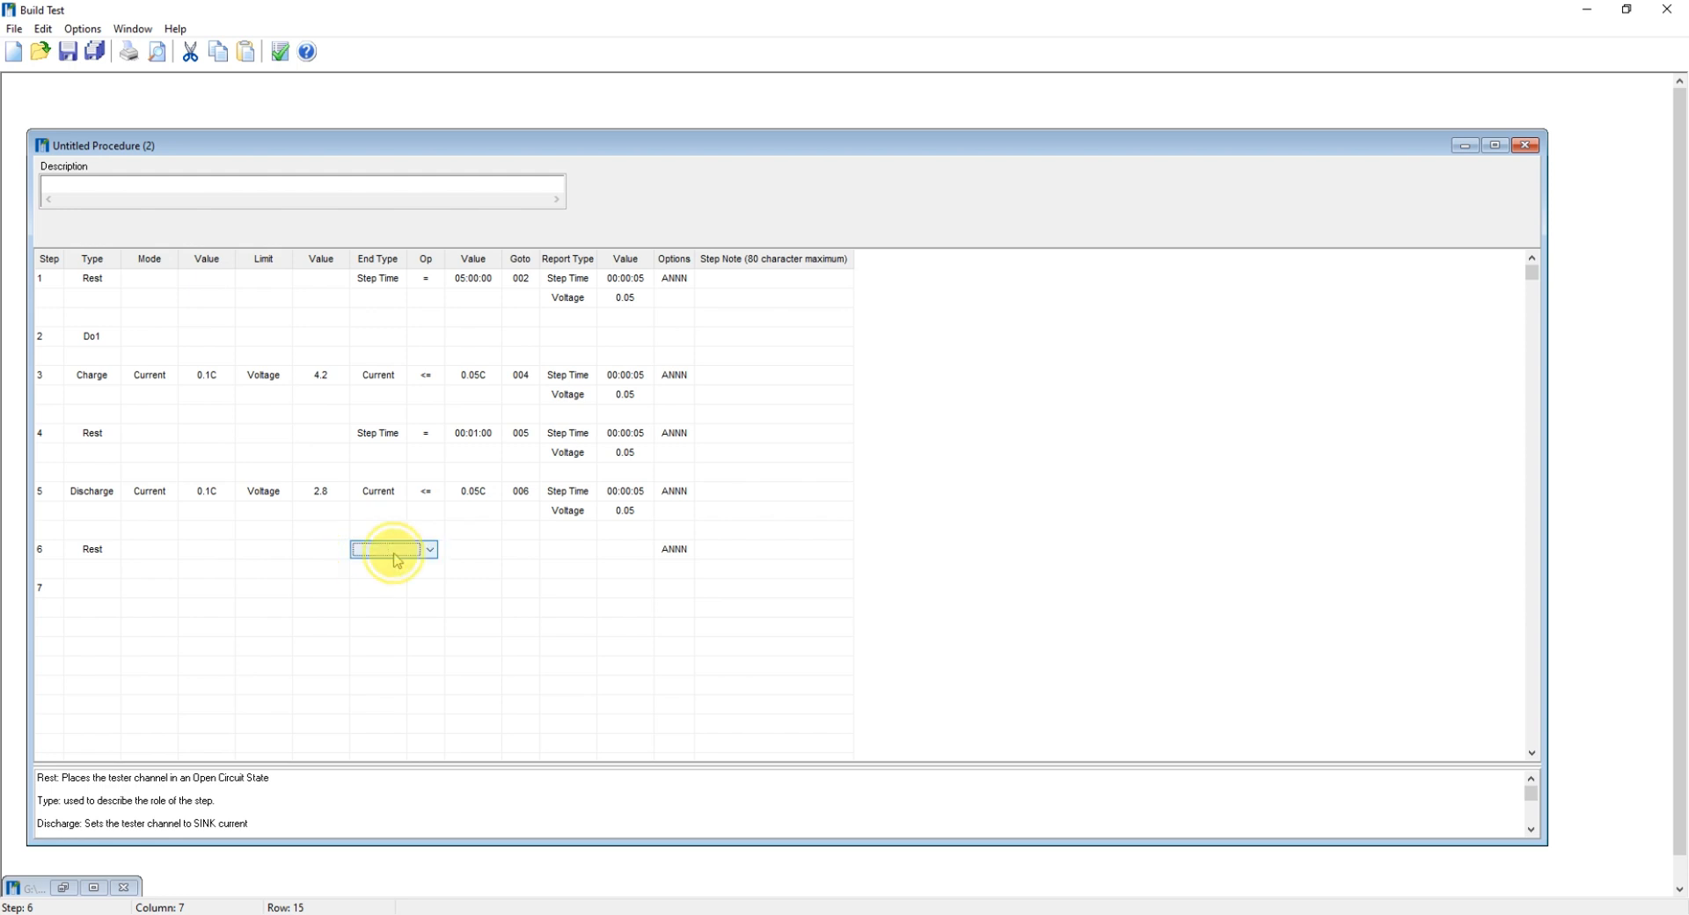
pyautogui.click(391, 552)
pyautogui.click(392, 568)
pyautogui.click(435, 550)
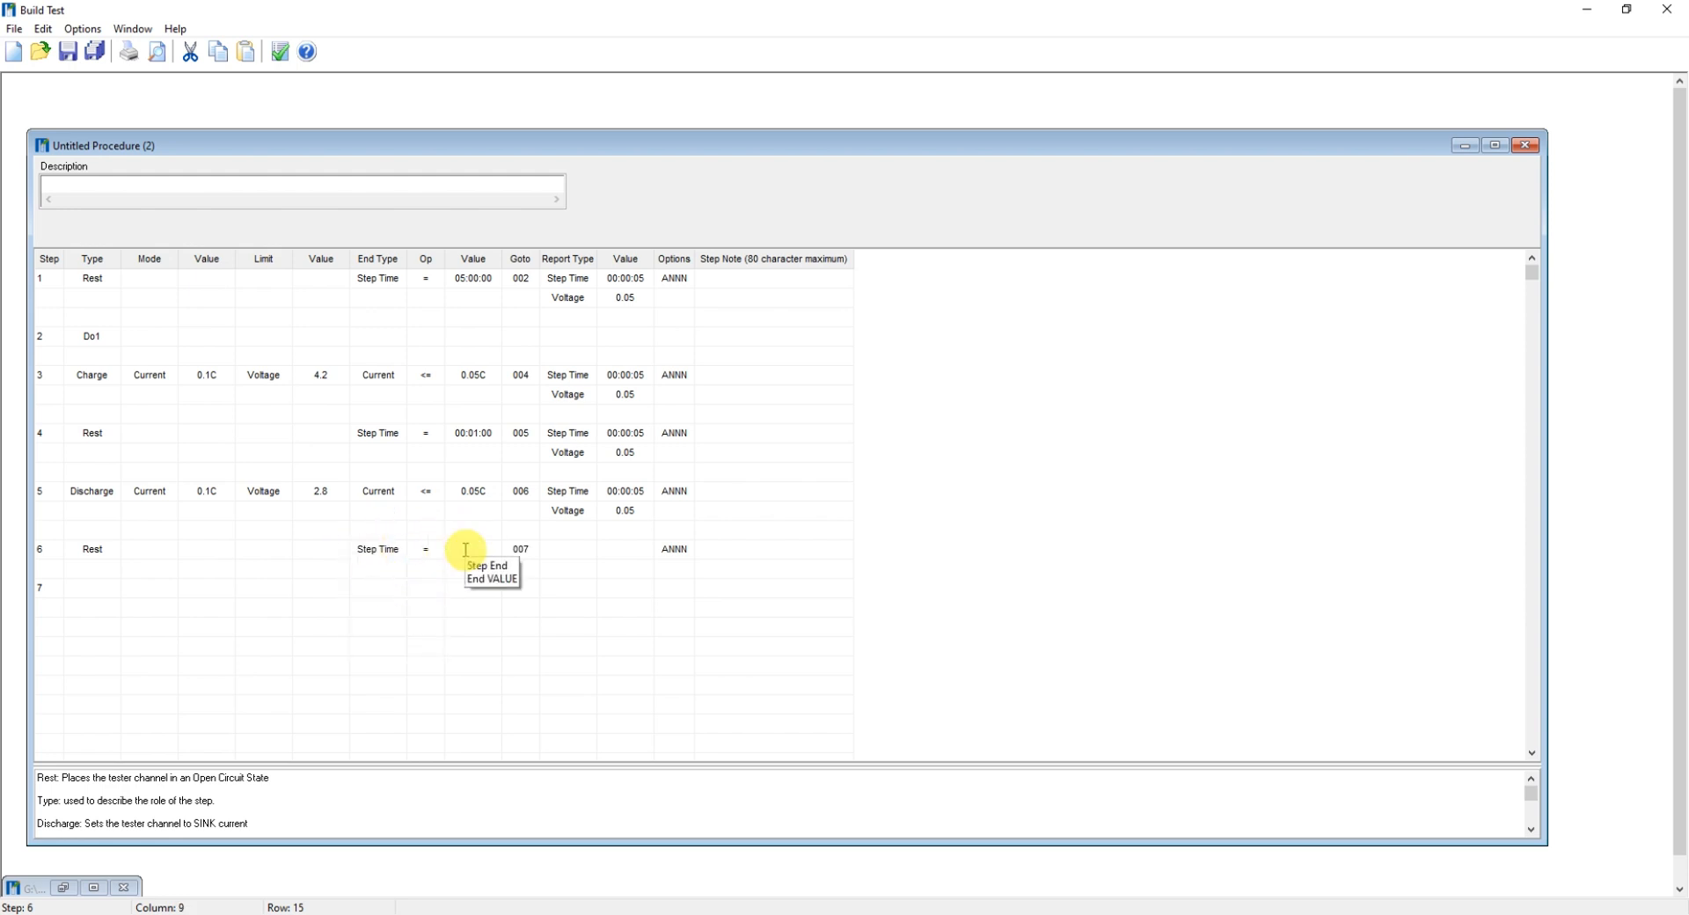
pyautogui.write('00:01:00')
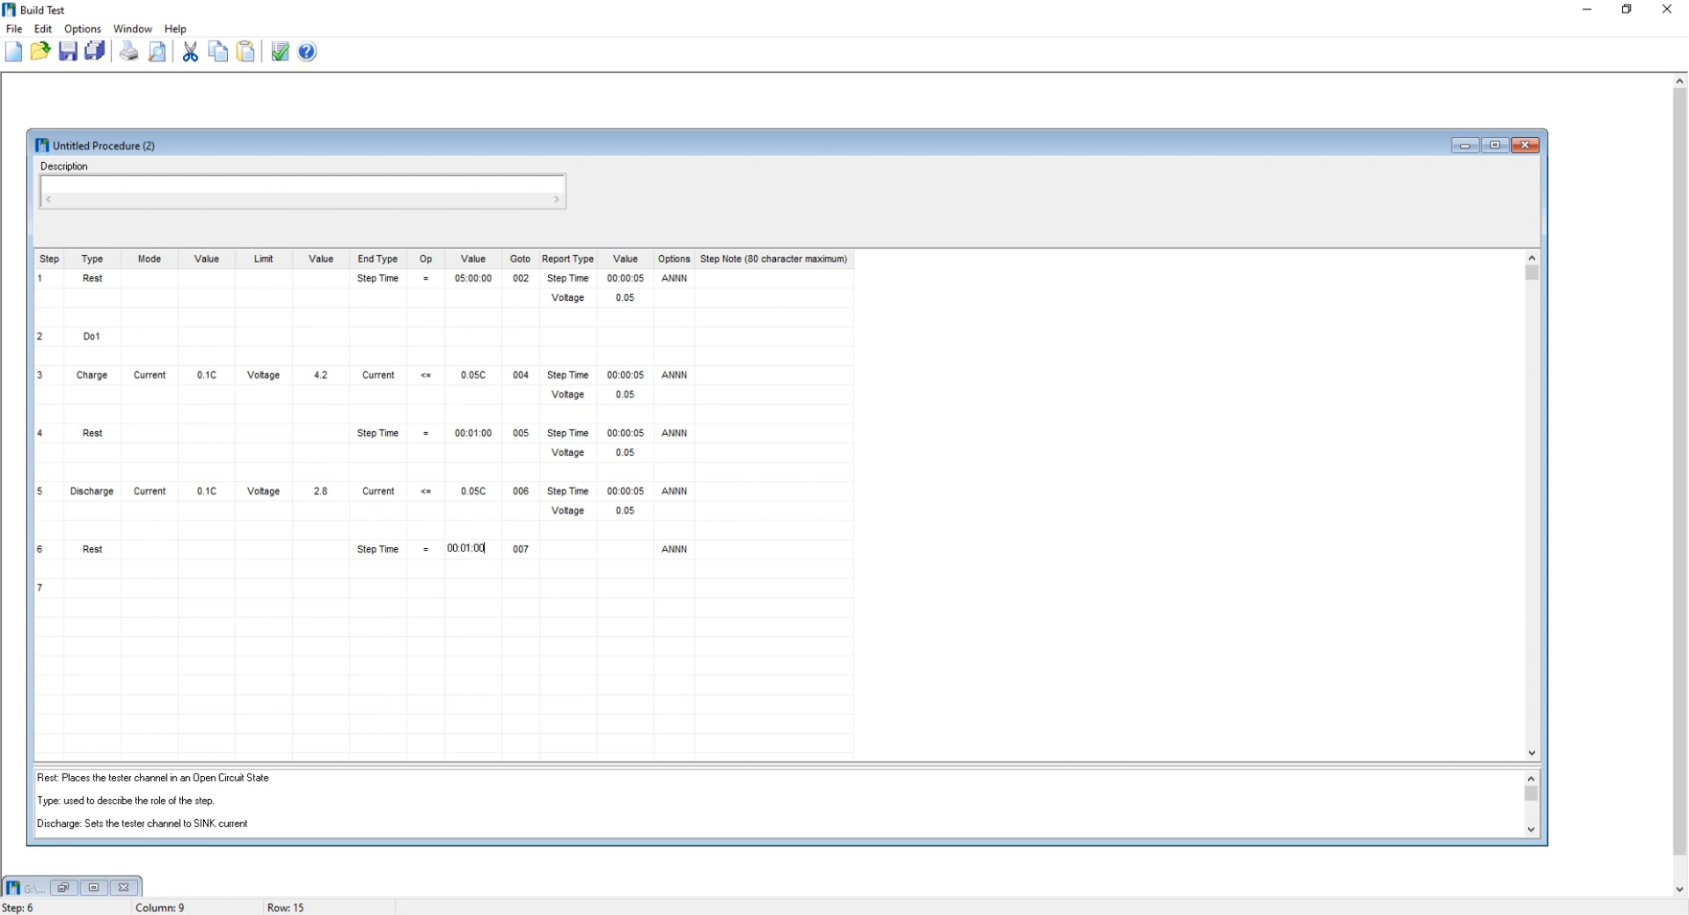
# - Set the first report condition of rest step 6 to Step Time with a value of 00:00:05
pyautogui.click(573, 547)
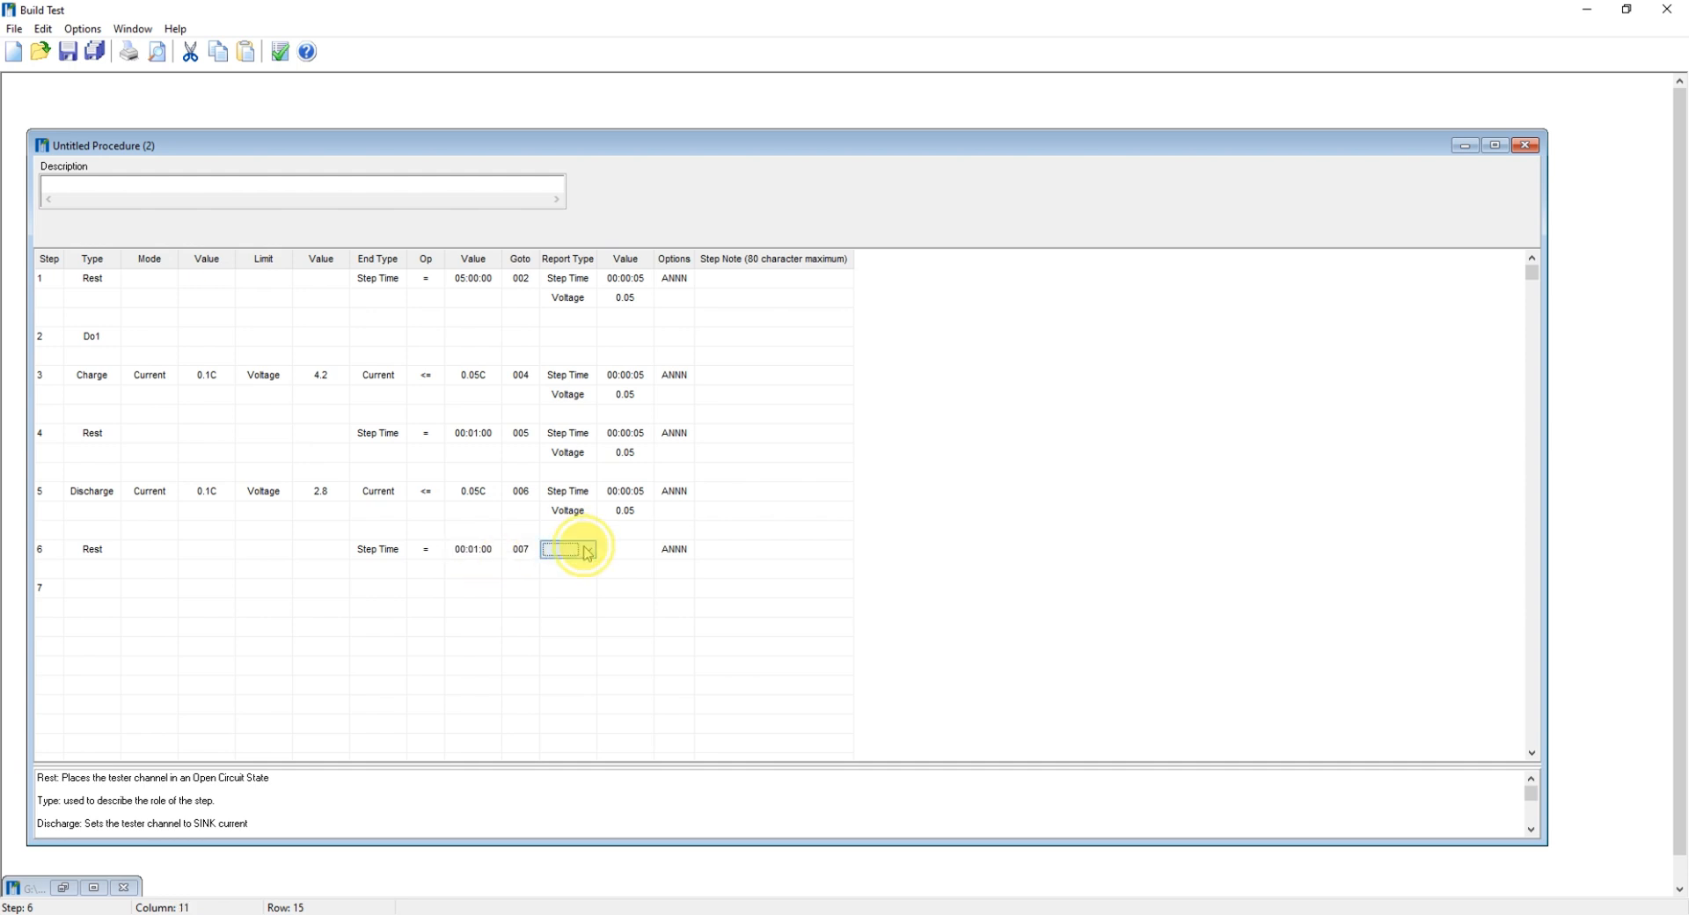
pyautogui.click(576, 577)
pyautogui.click(636, 539)
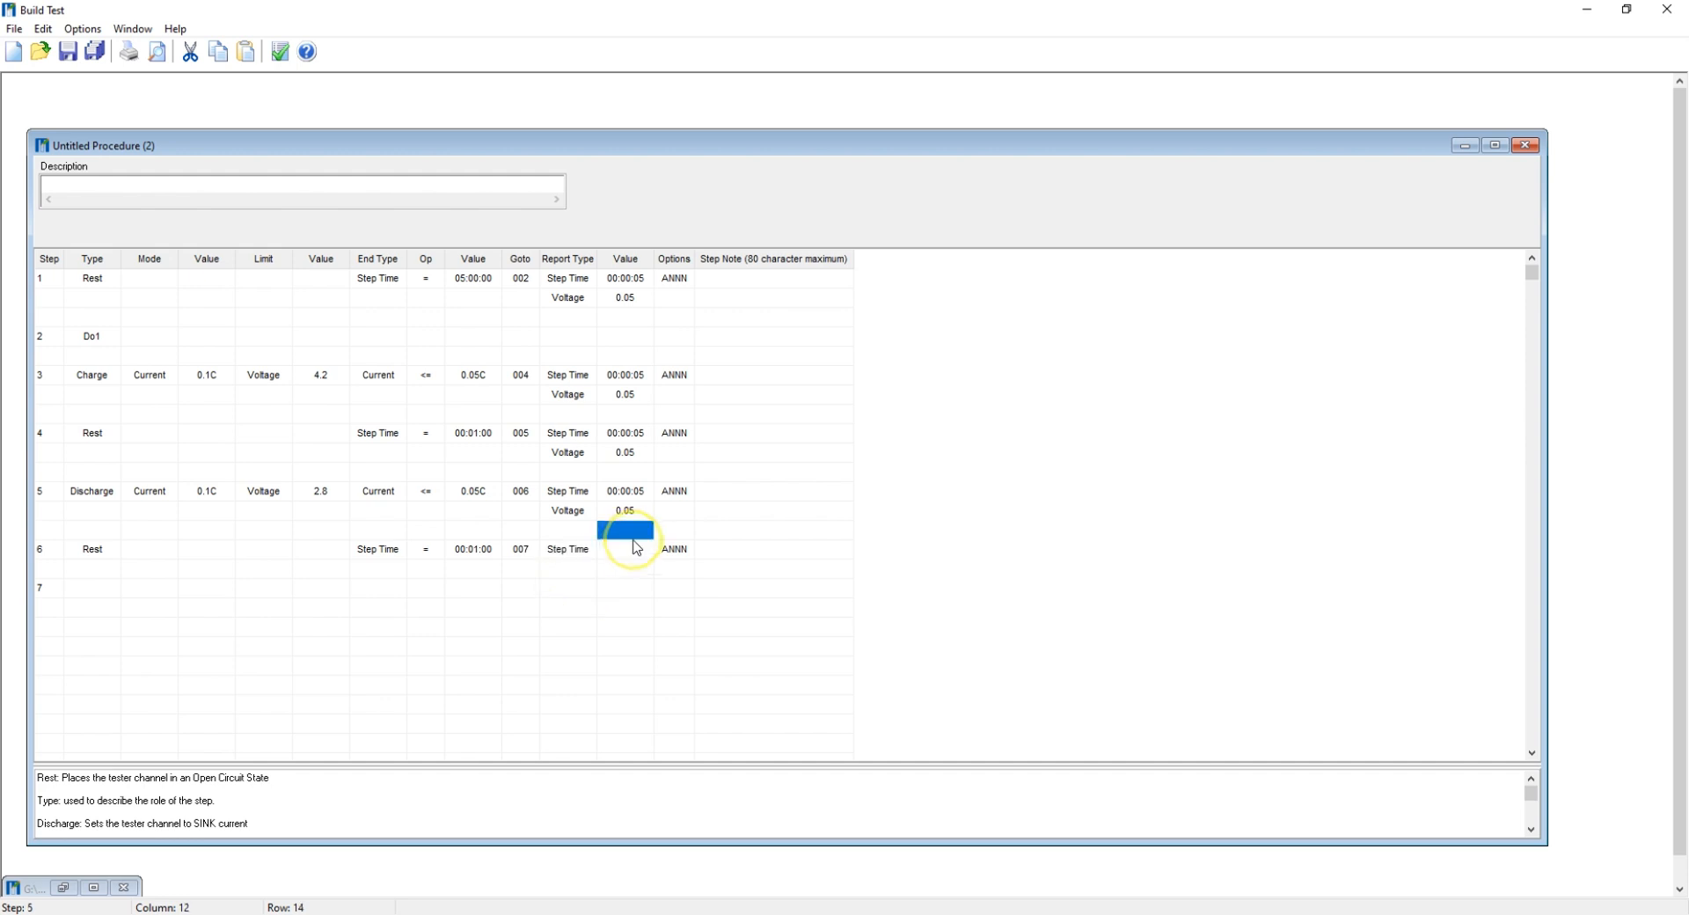
pyautogui.click(634, 547)
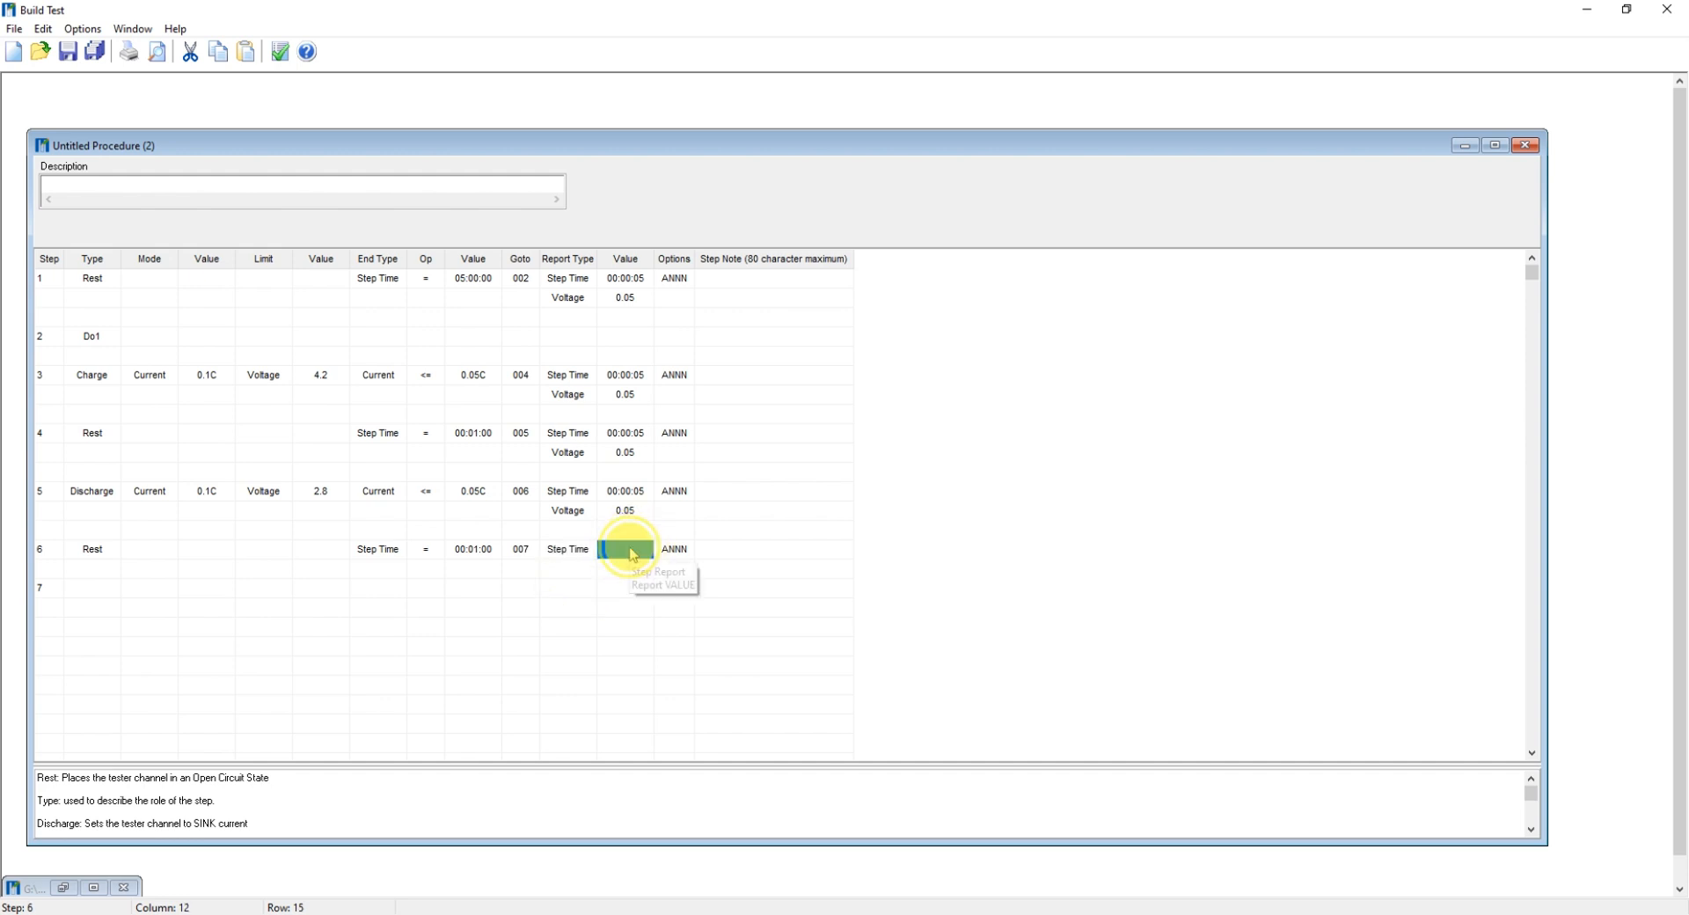
pyautogui.write('00:00:05')
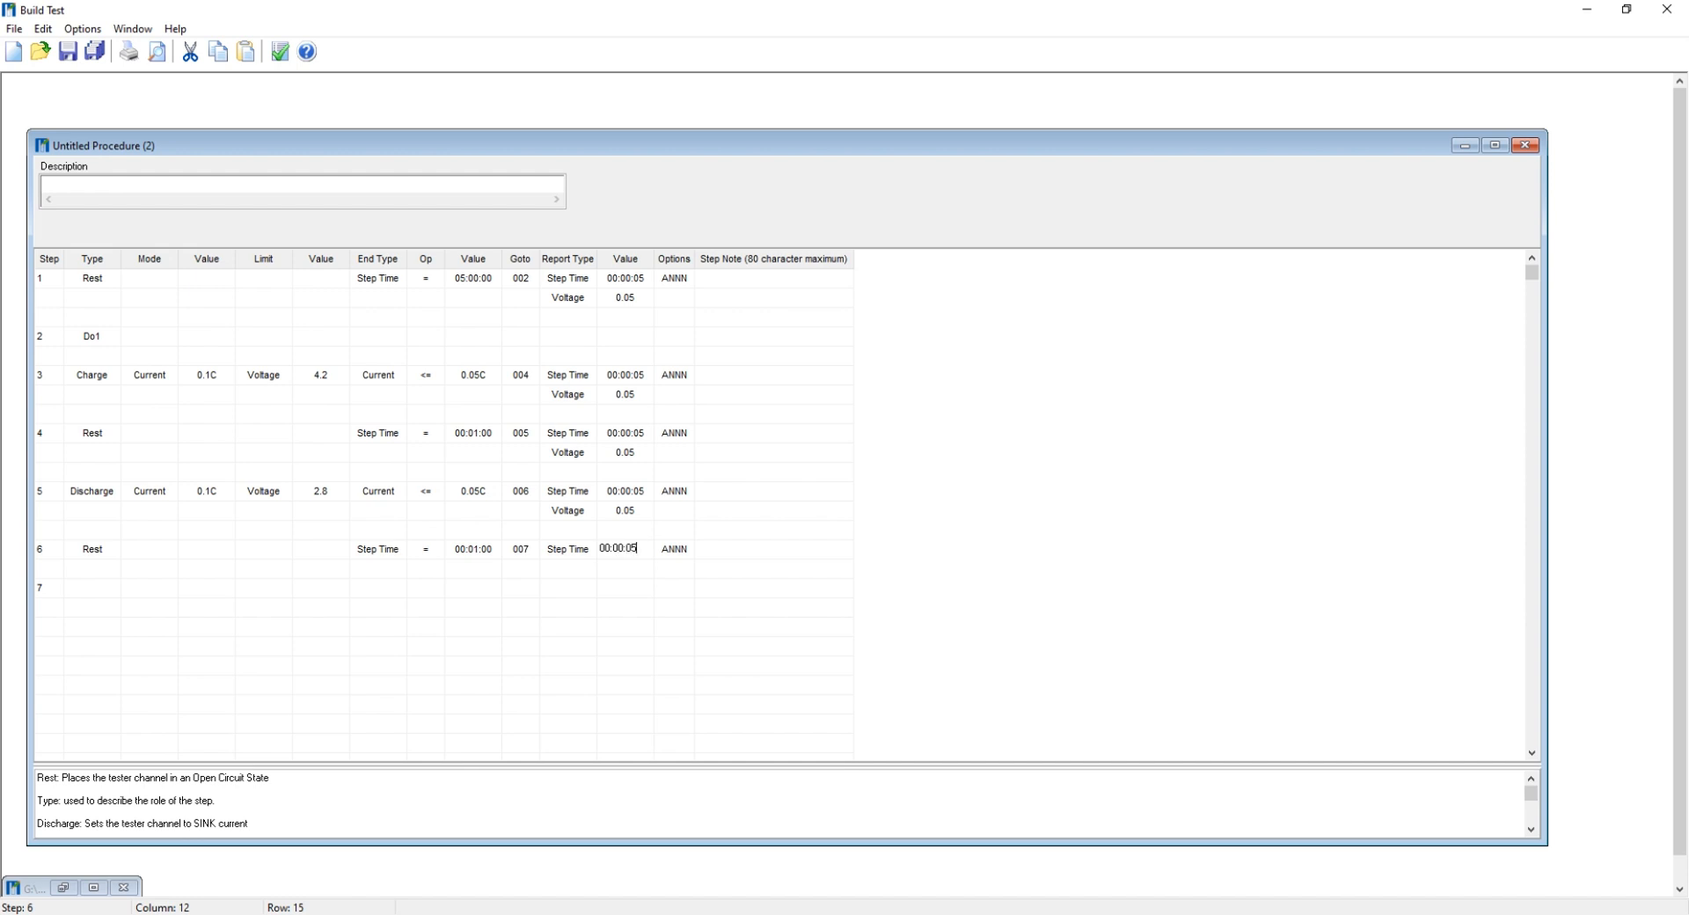
# - Add a second report condition to rest step 6: Voltage with a value of 0.05
pyautogui.click(583, 586)
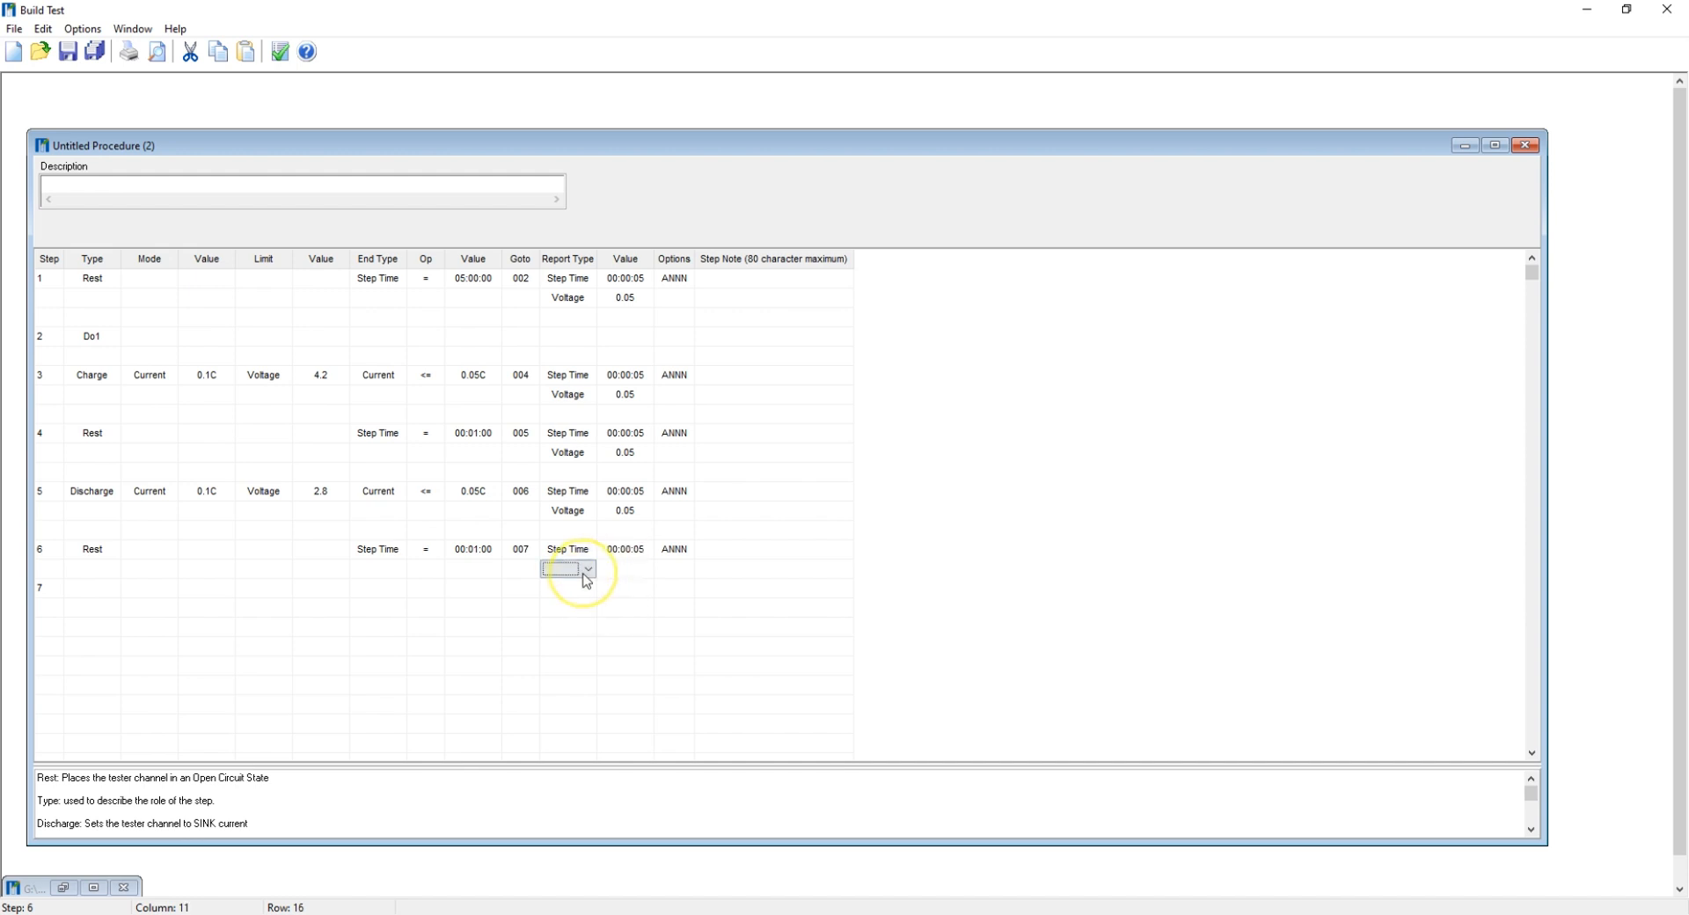
pyautogui.click(584, 572)
pyautogui.click(577, 596)
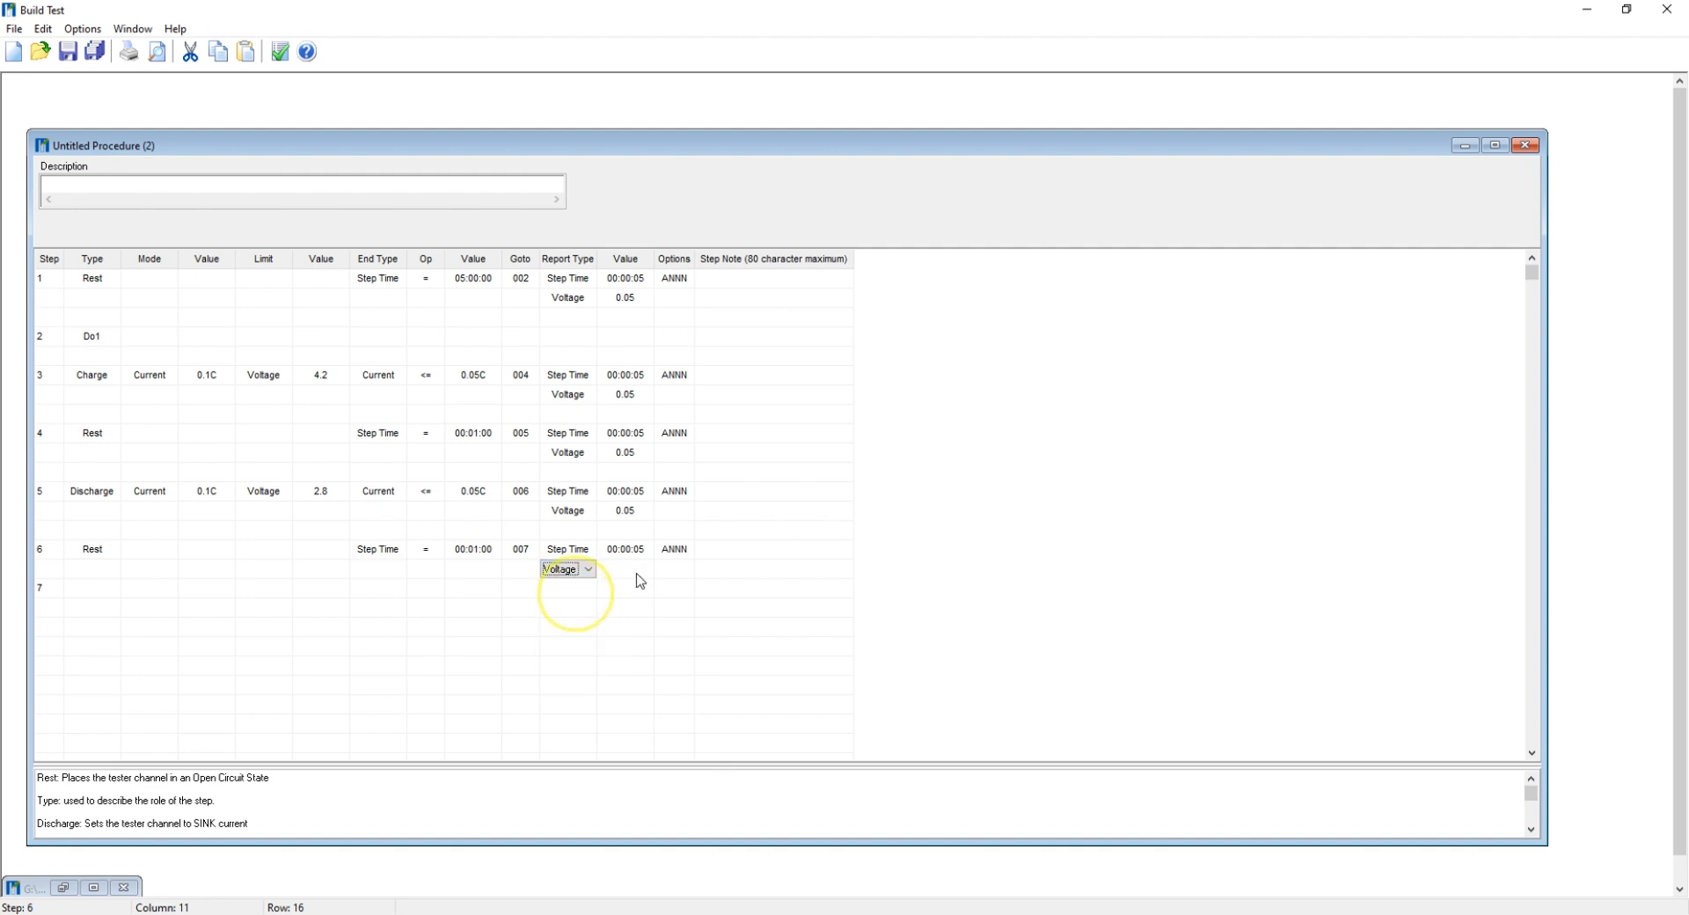
pyautogui.click(635, 570)
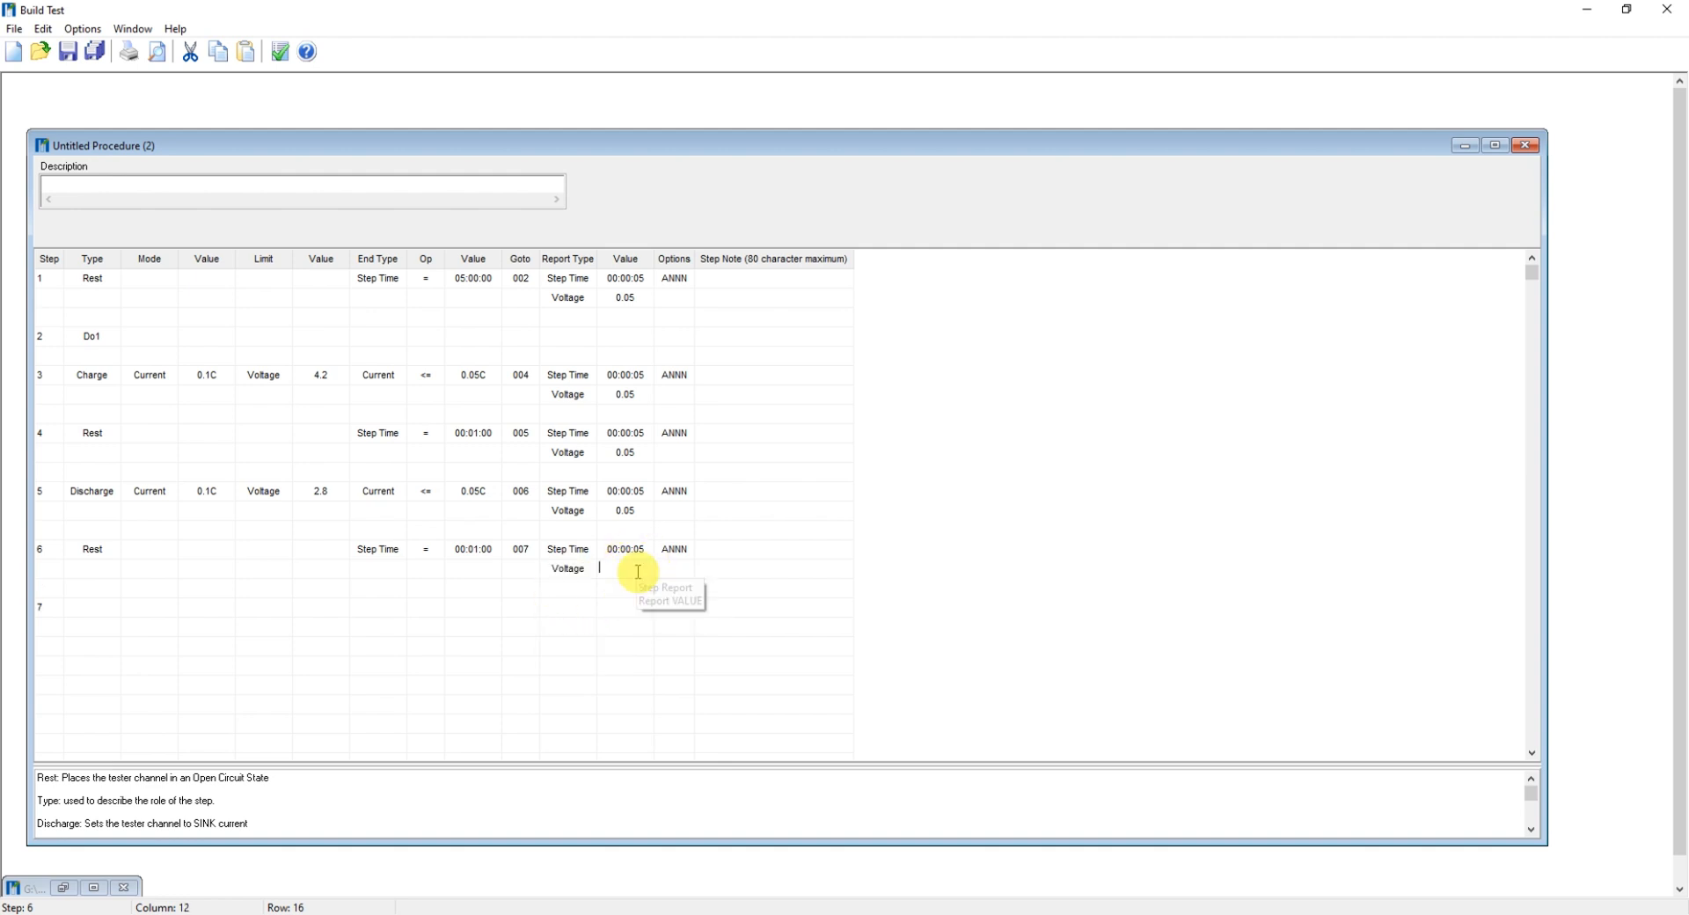
pyautogui.write('0')
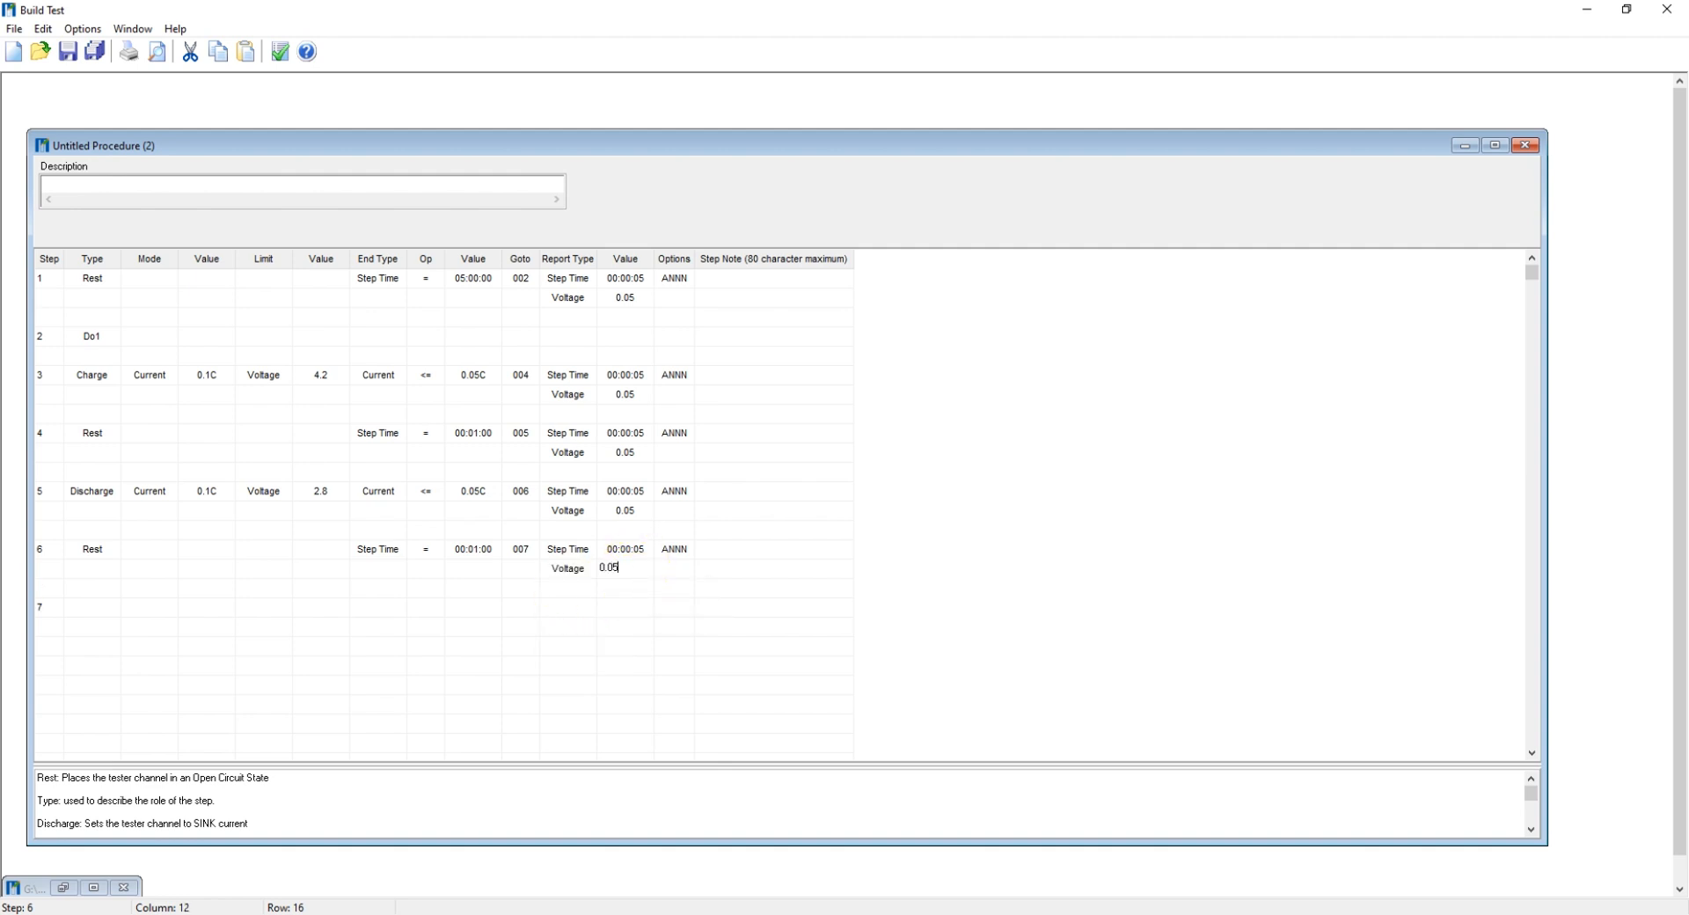
pyautogui.write('.05')
pyautogui.click(762, 588)
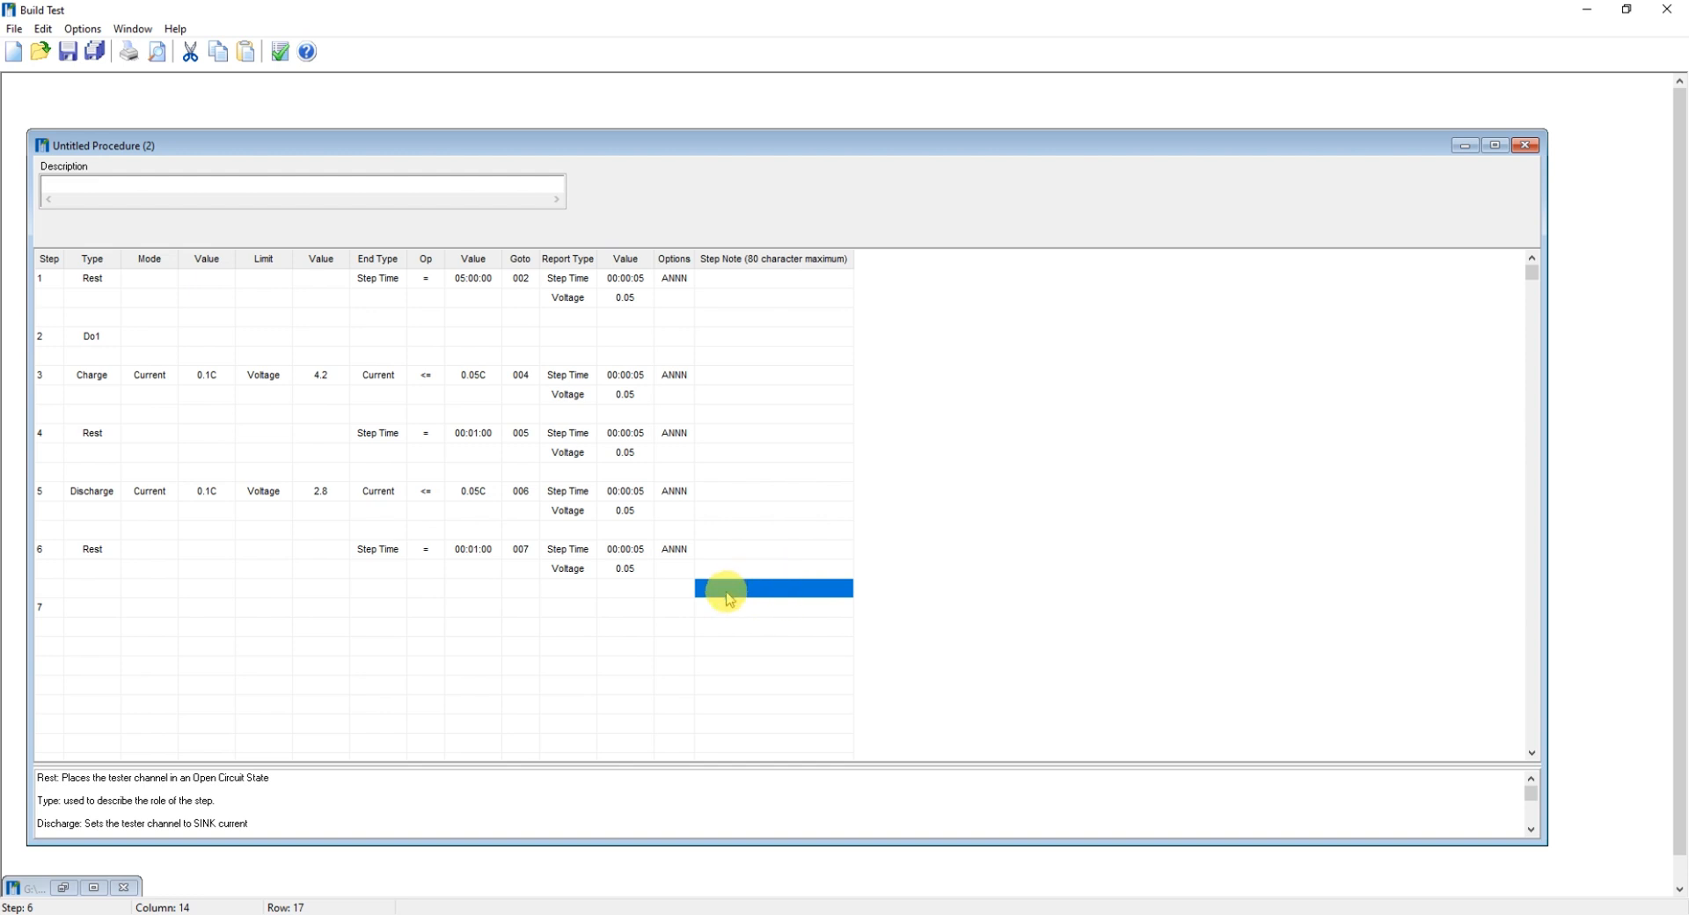
# - Make step 7 a Loop1 step with a Loop Count of 500
pyautogui.click(112, 613)
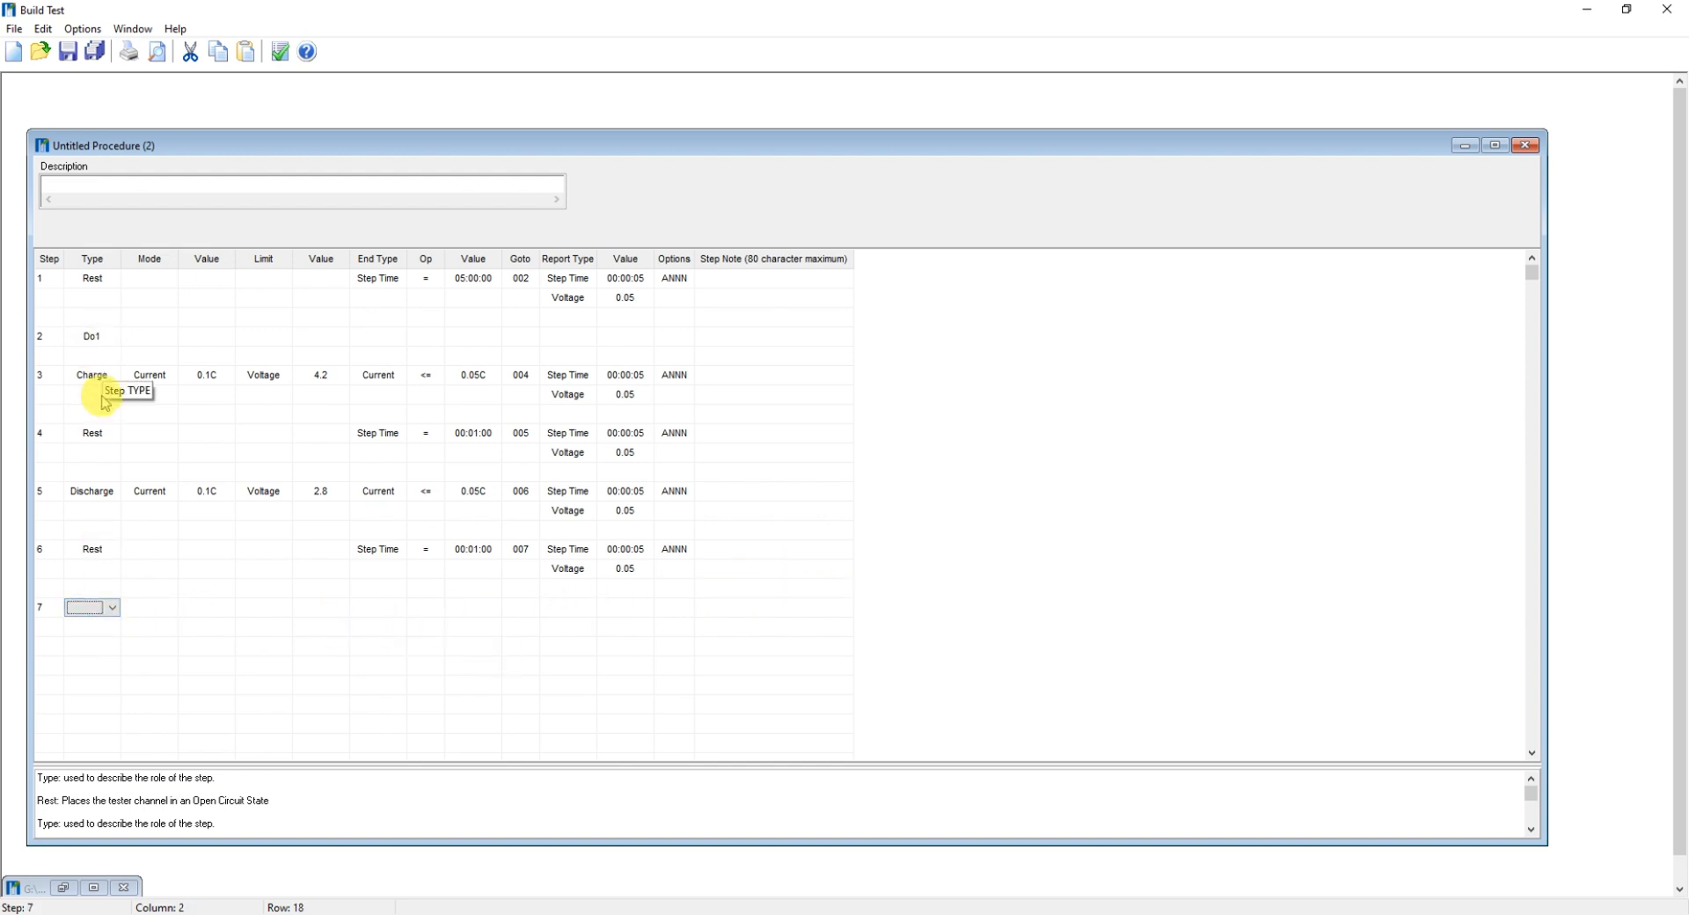
pyautogui.click(106, 608)
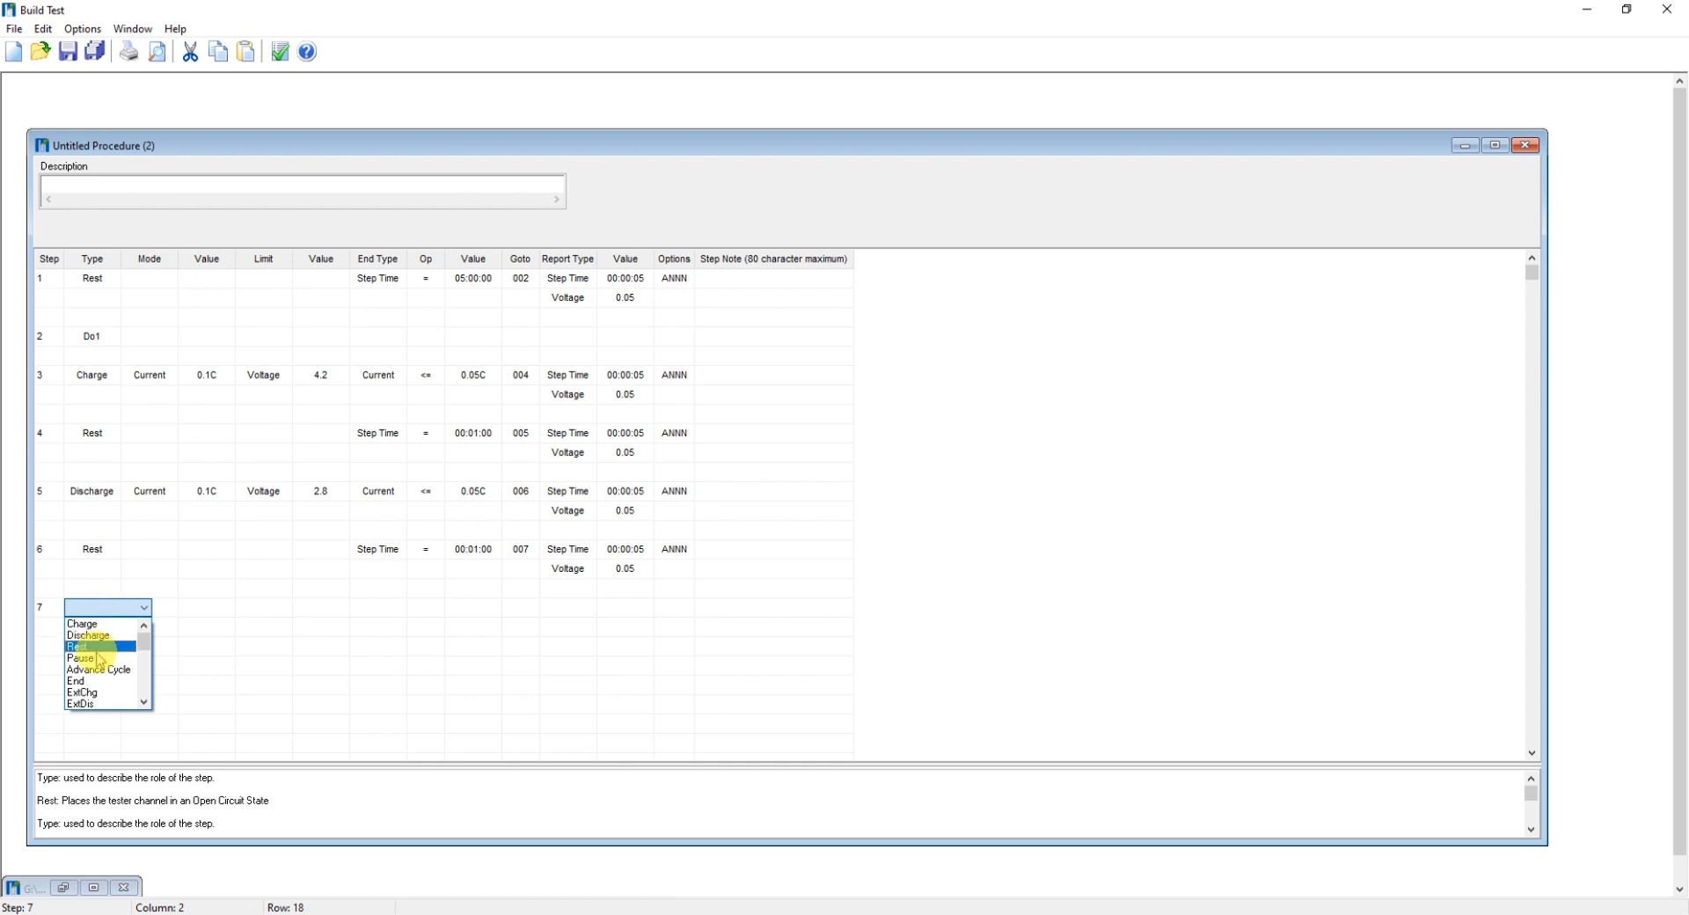
pyautogui.scroll(-2, 97, 669)
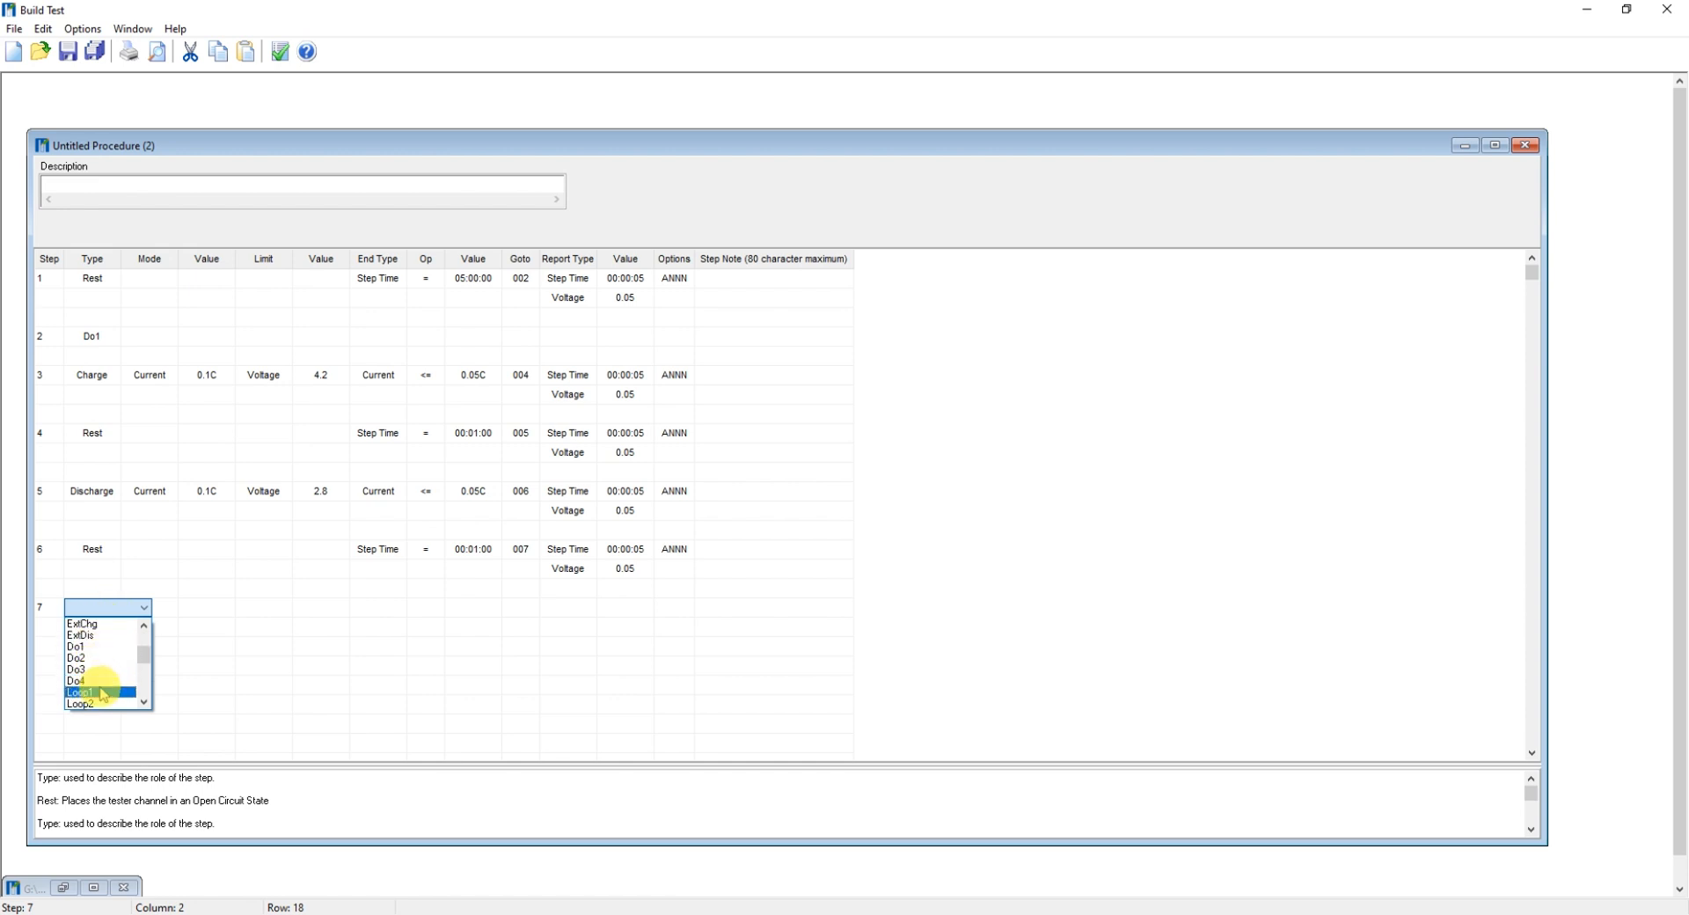
pyautogui.click(102, 694)
pyautogui.click(792, 628)
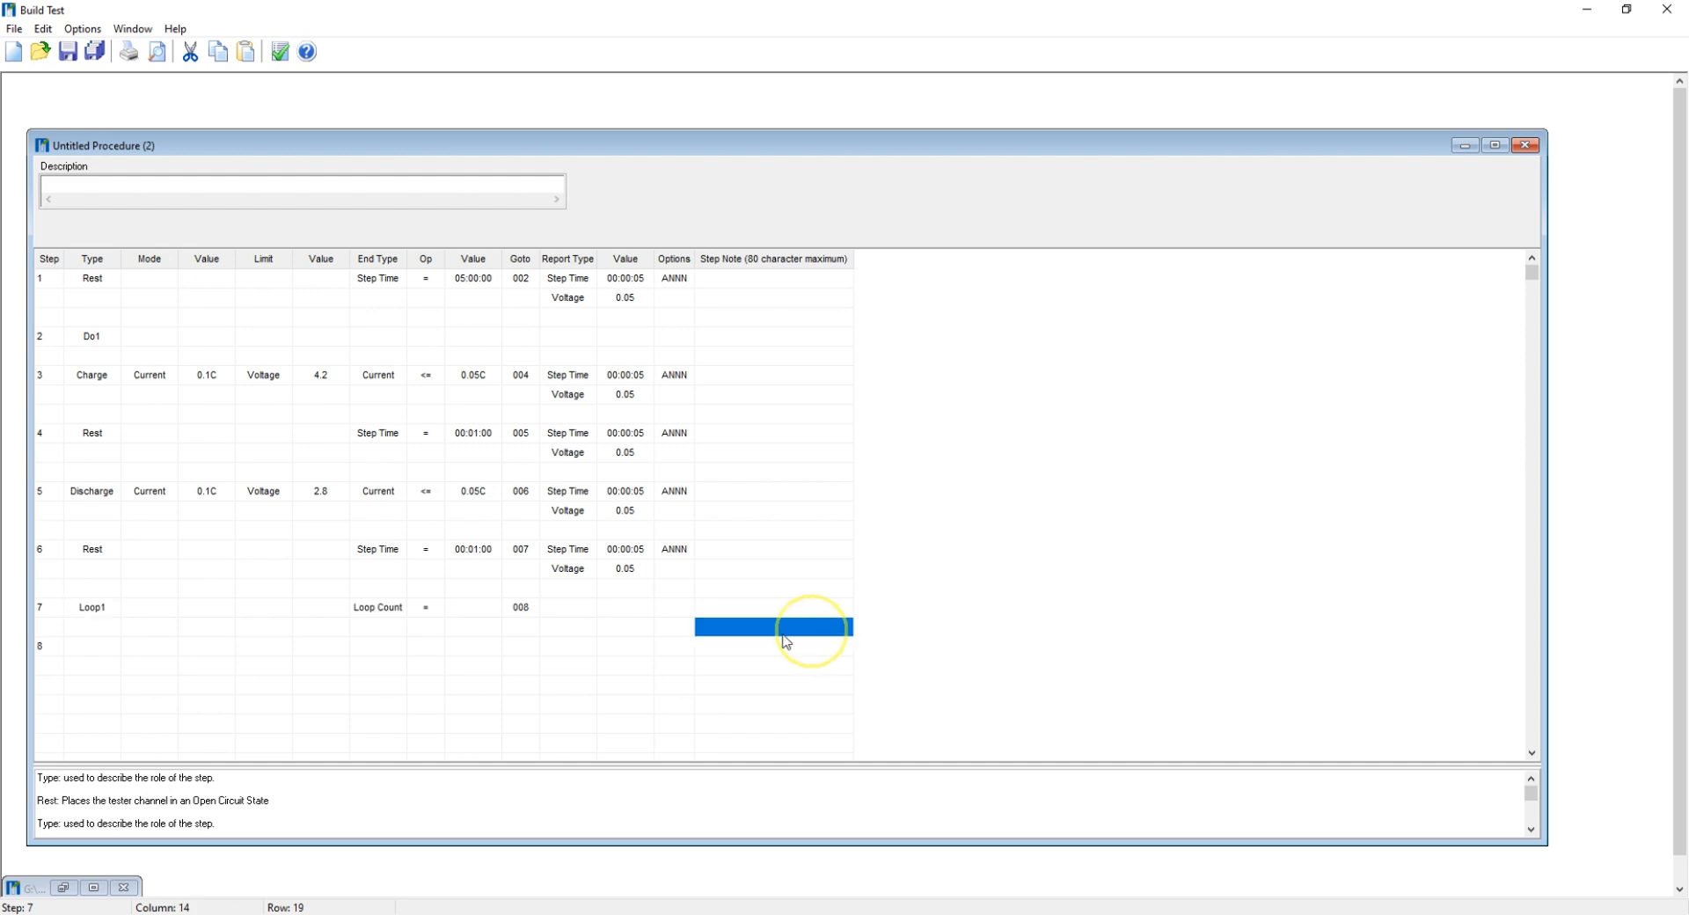
pyautogui.click(468, 616)
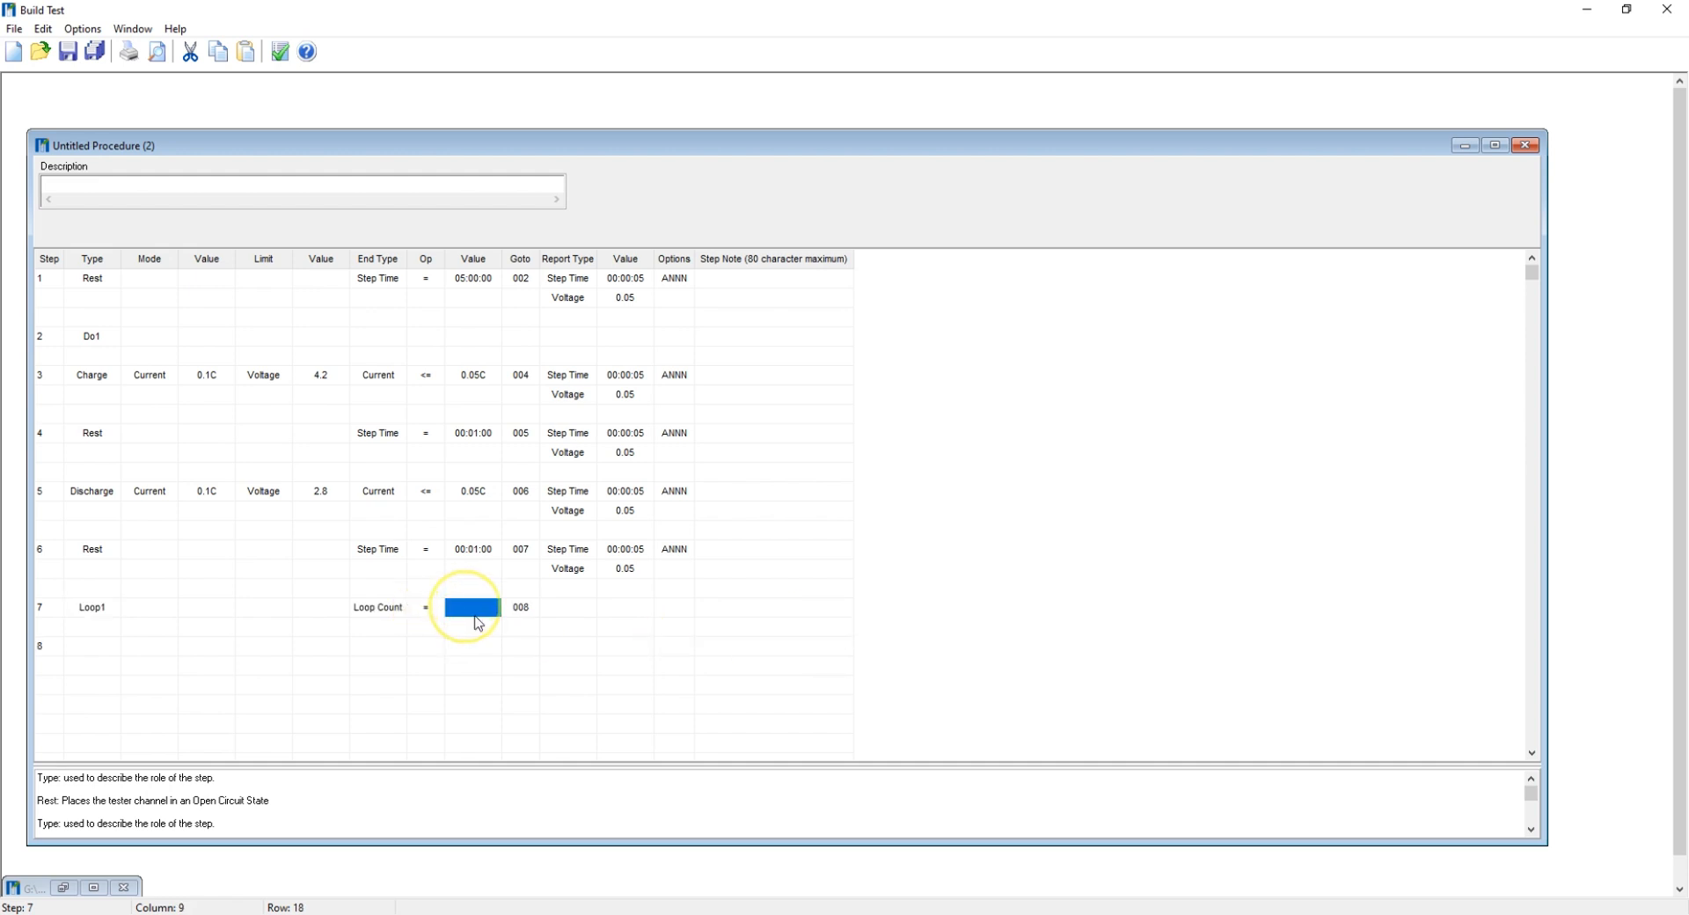
pyautogui.write('500')
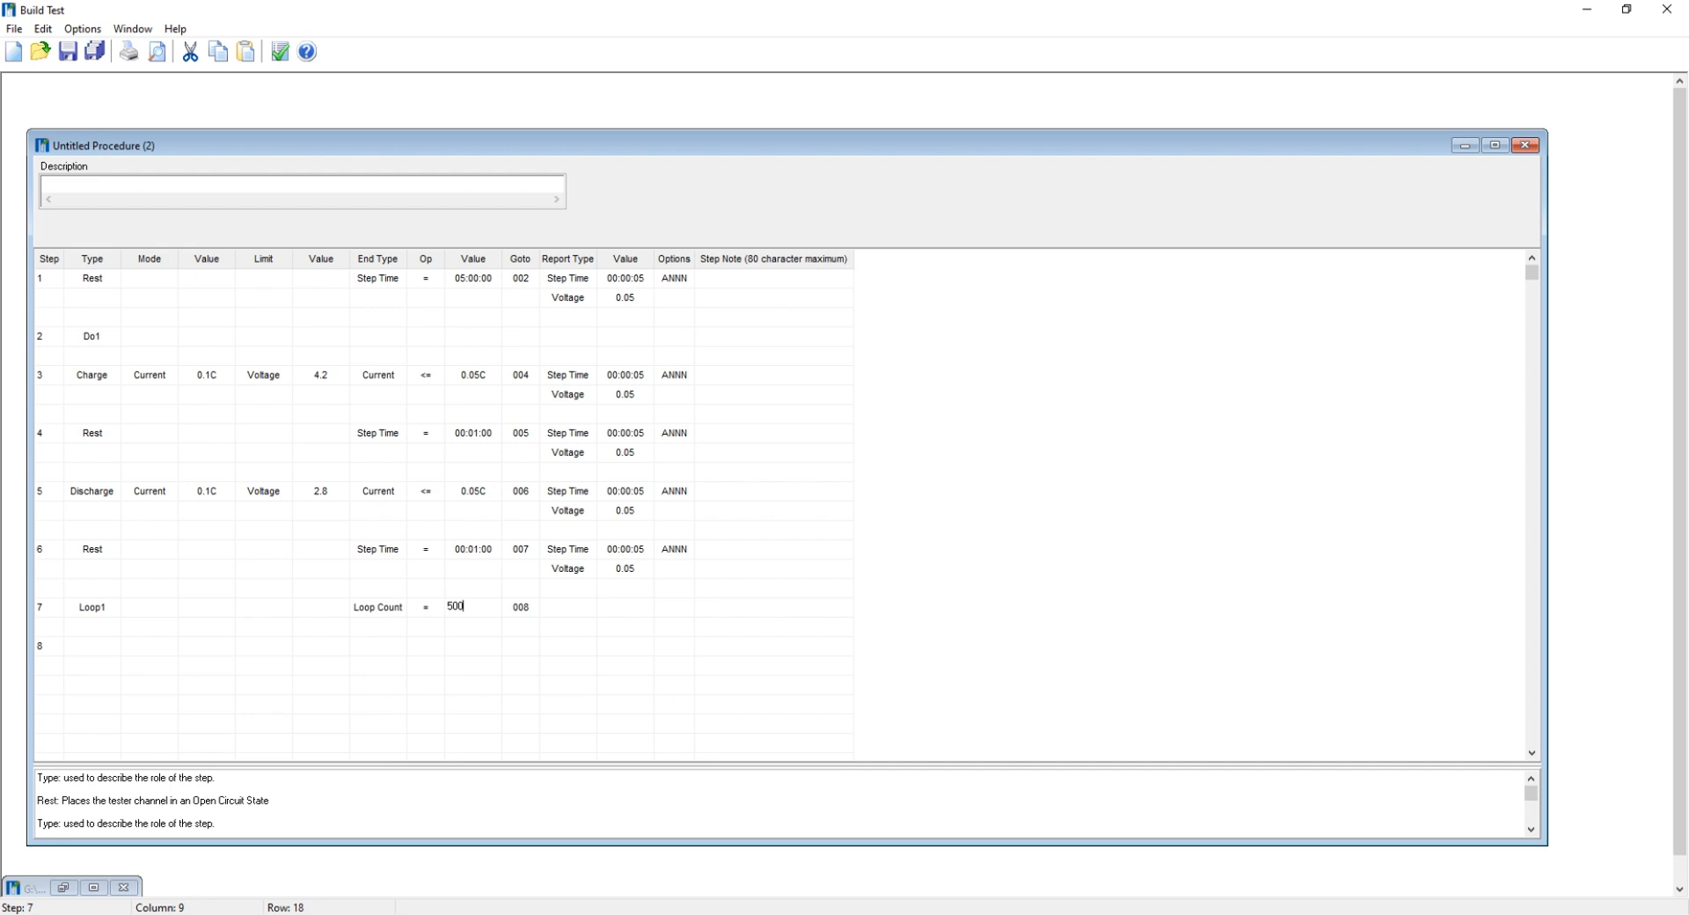
pyautogui.click(799, 645)
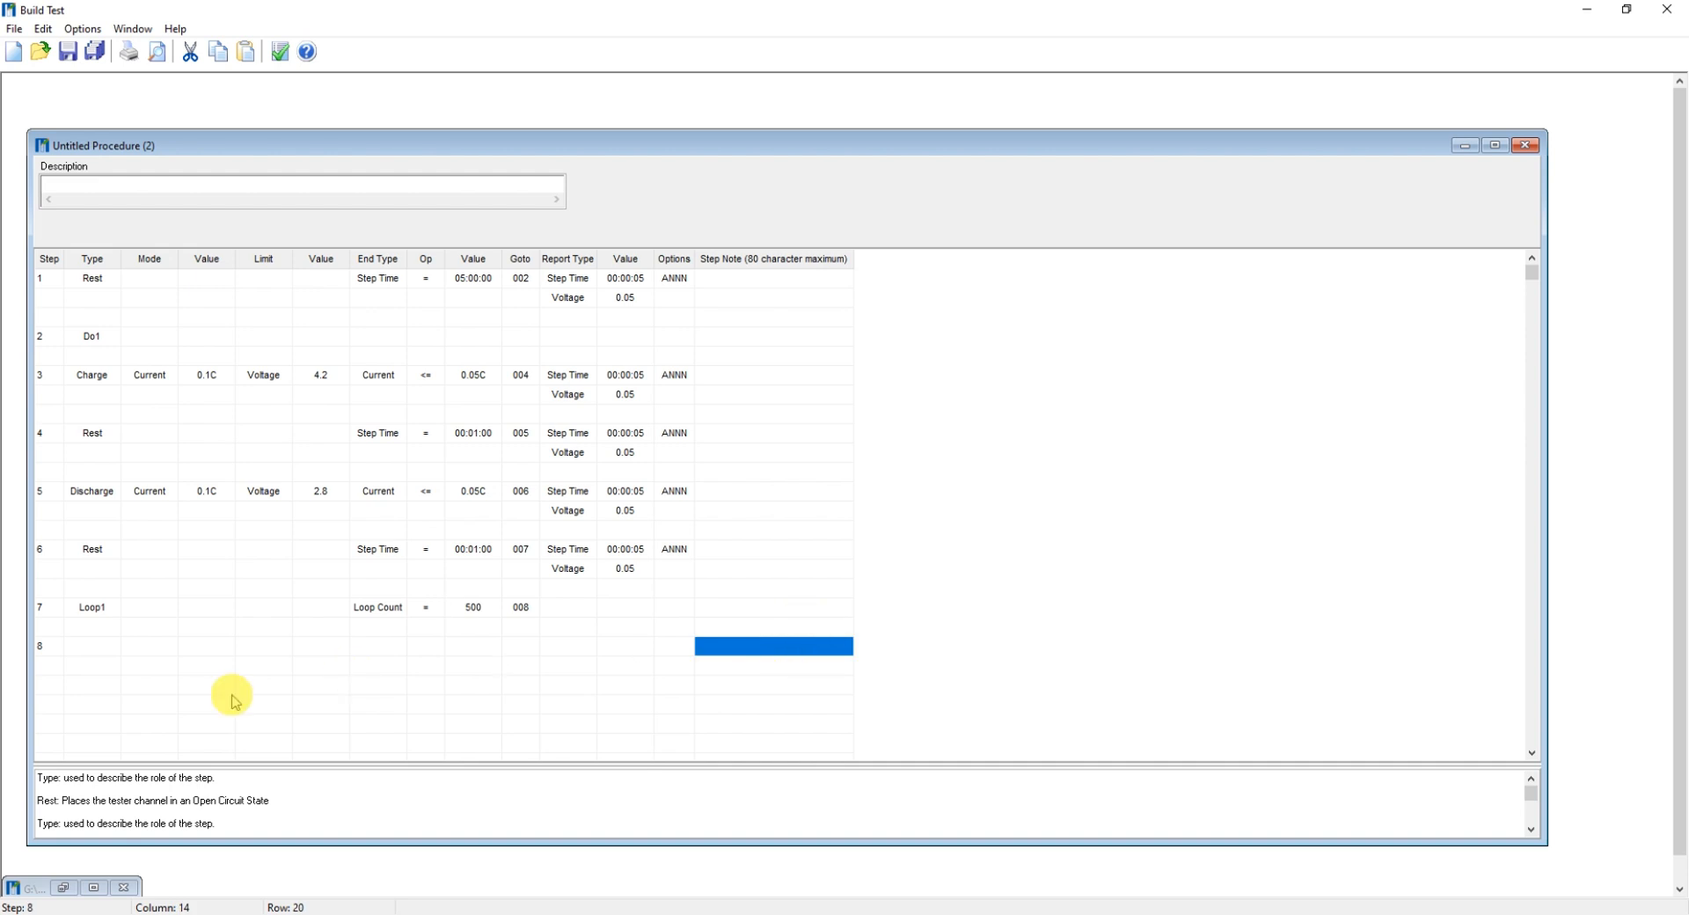
# - Make step 8 an End step and run a syntax check on the procedure
pyautogui.click(112, 647)
pyautogui.click(116, 651)
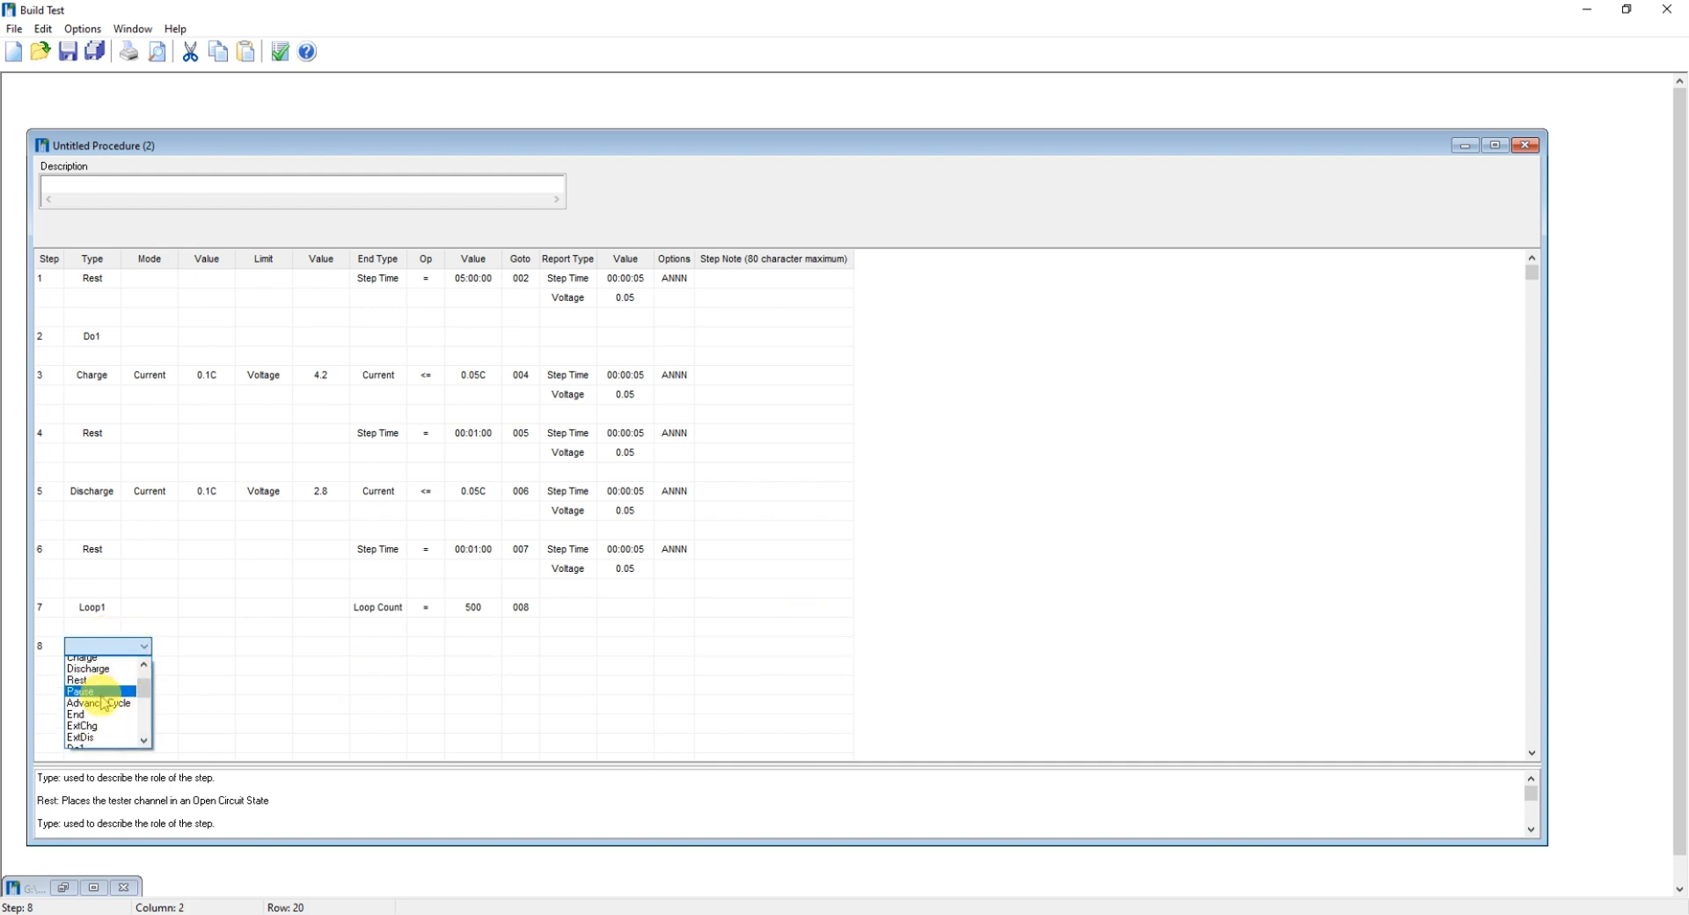
pyautogui.scroll(-1, 97, 693)
pyautogui.click(92, 687)
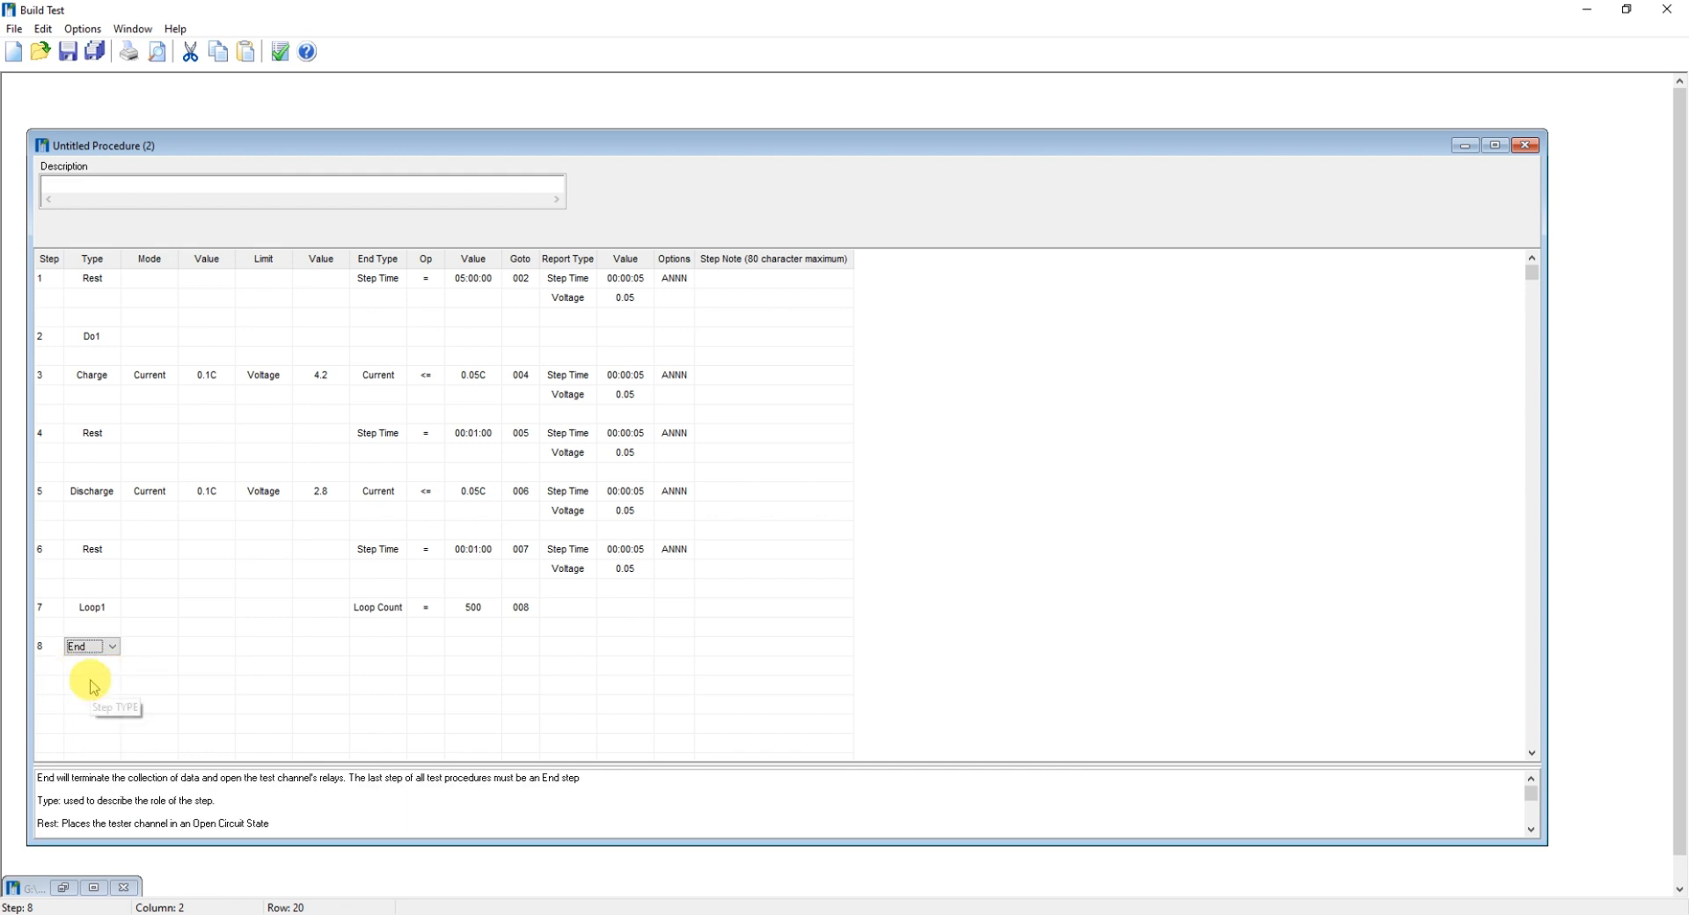
pyautogui.click(743, 655)
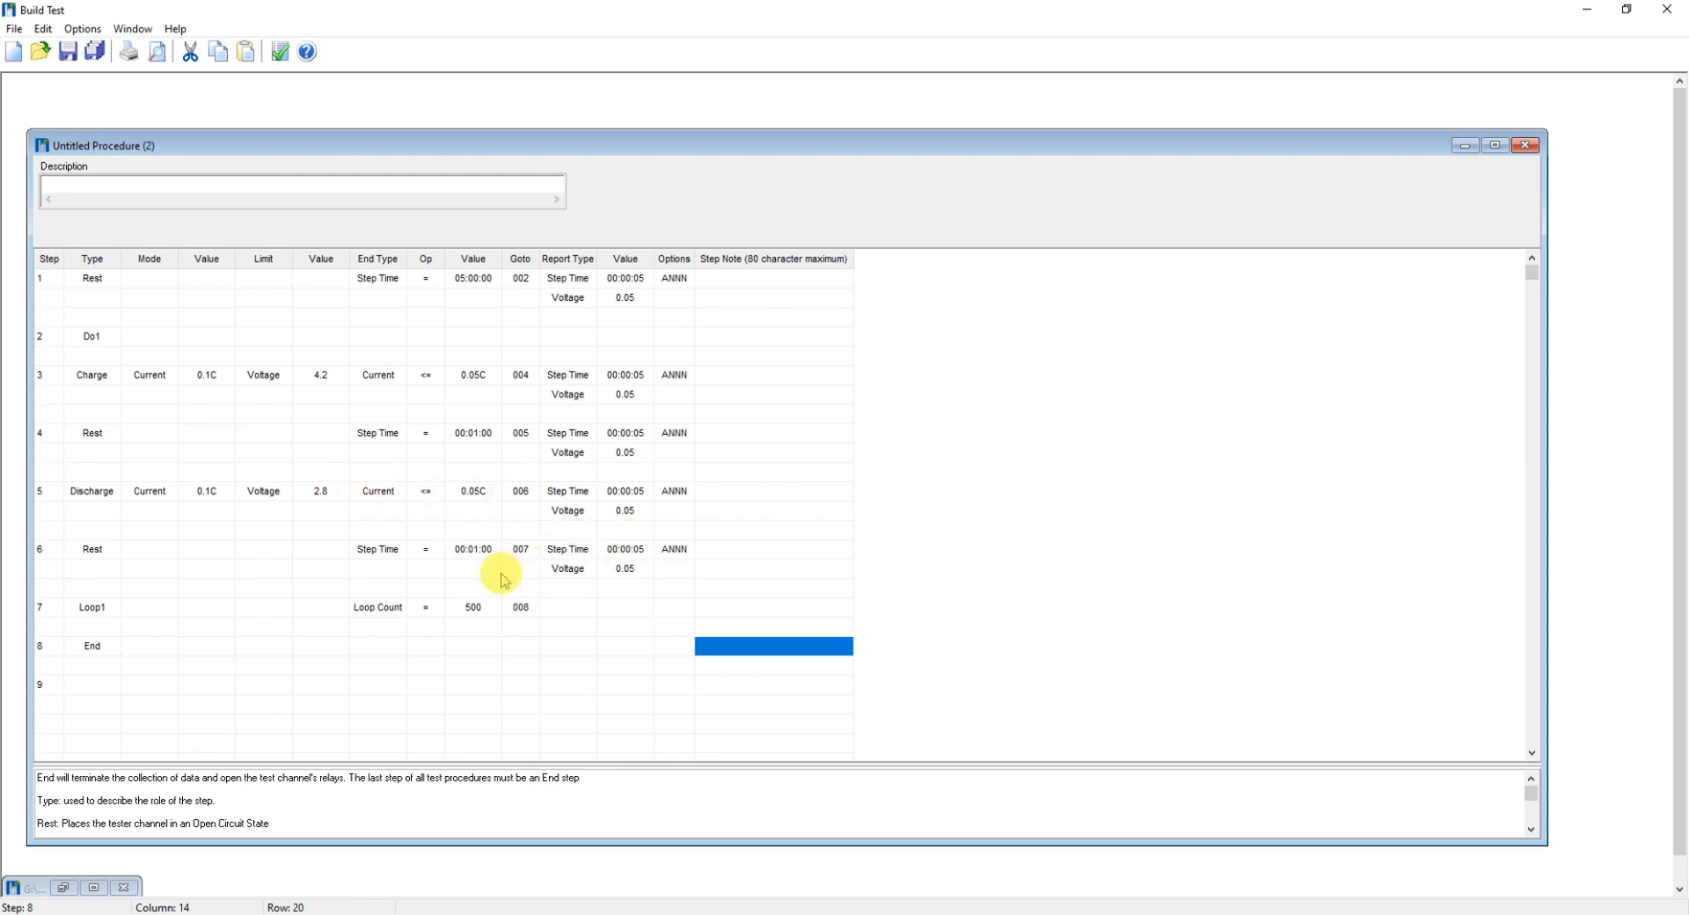
pyautogui.click(279, 54)
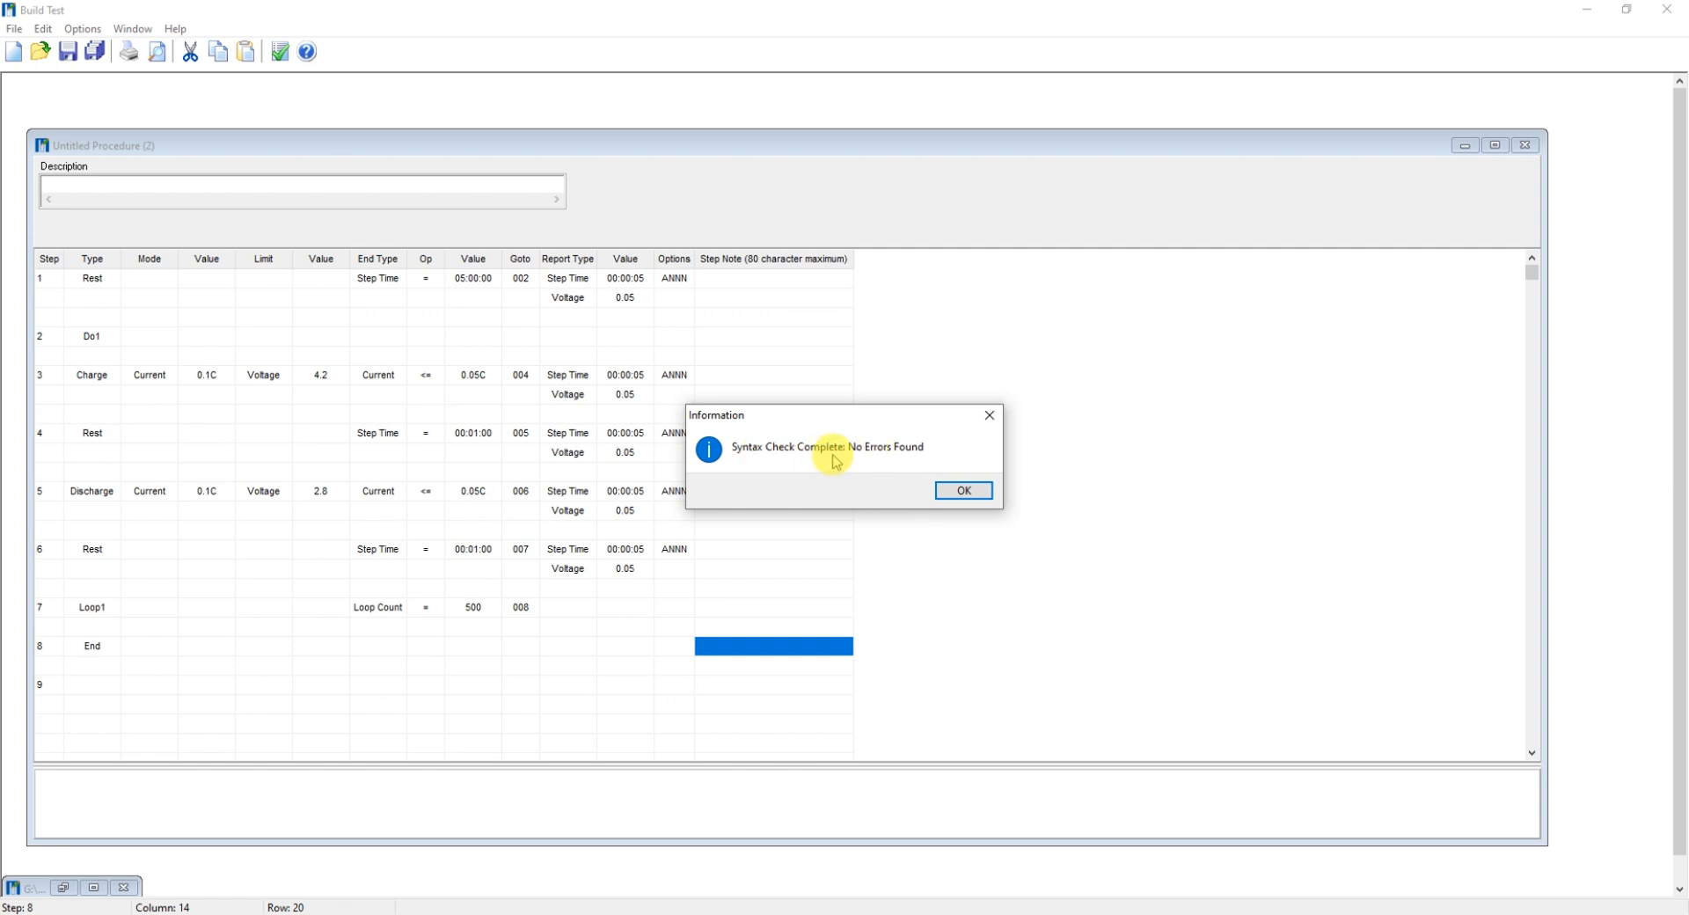
pyautogui.click(961, 493)
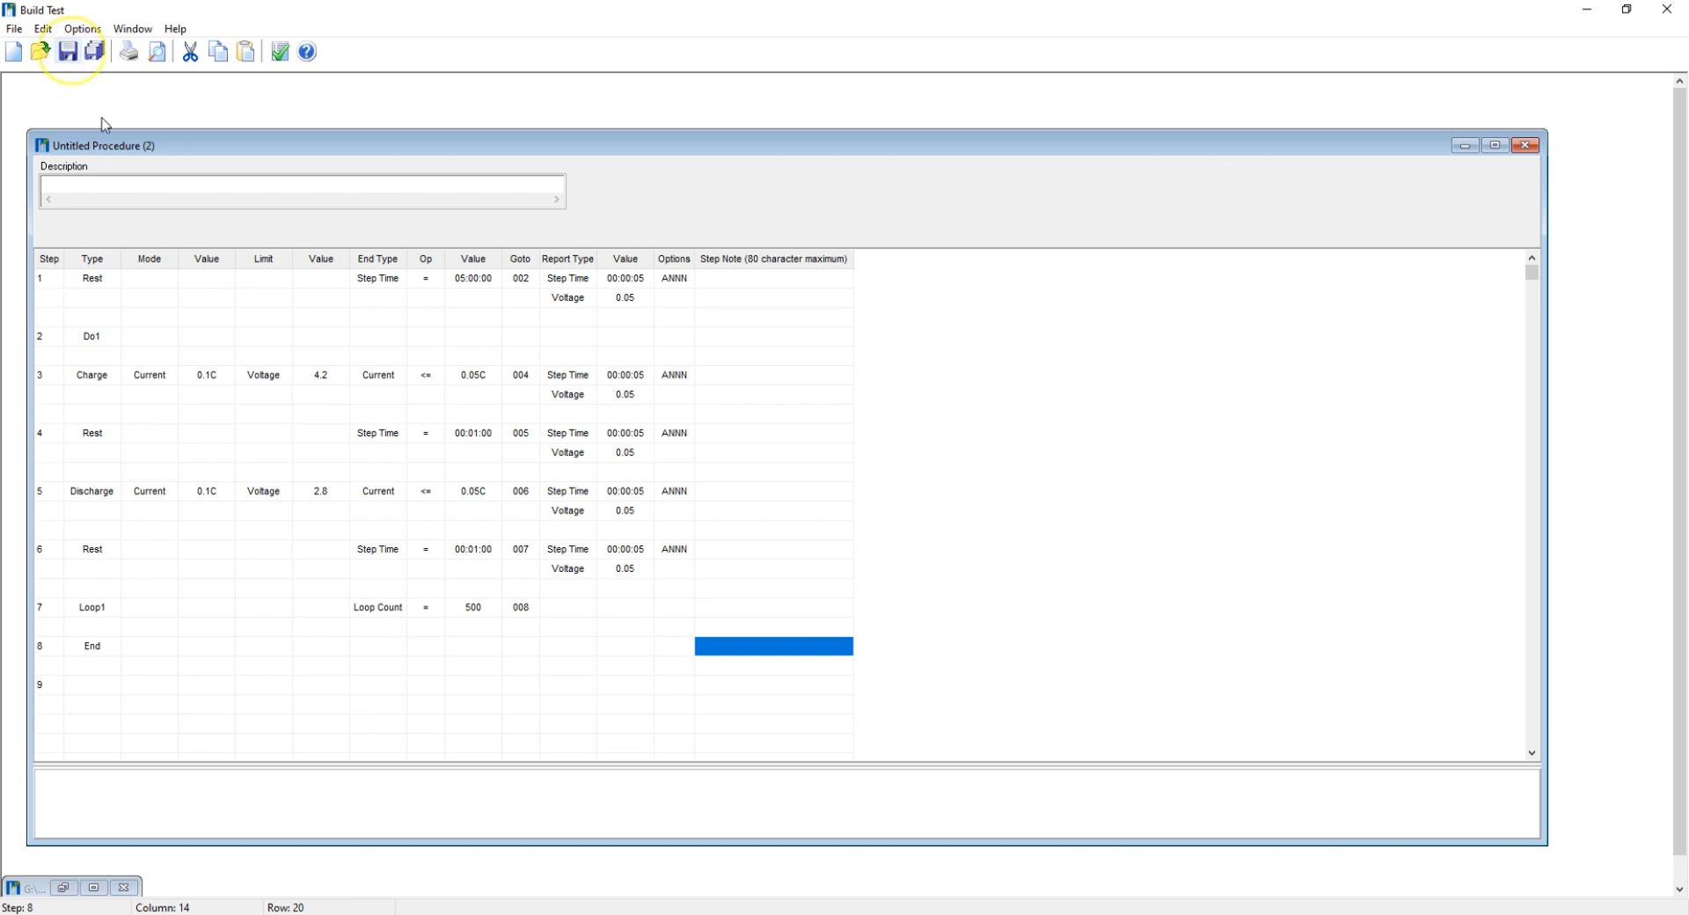
pyautogui.click(68, 51)
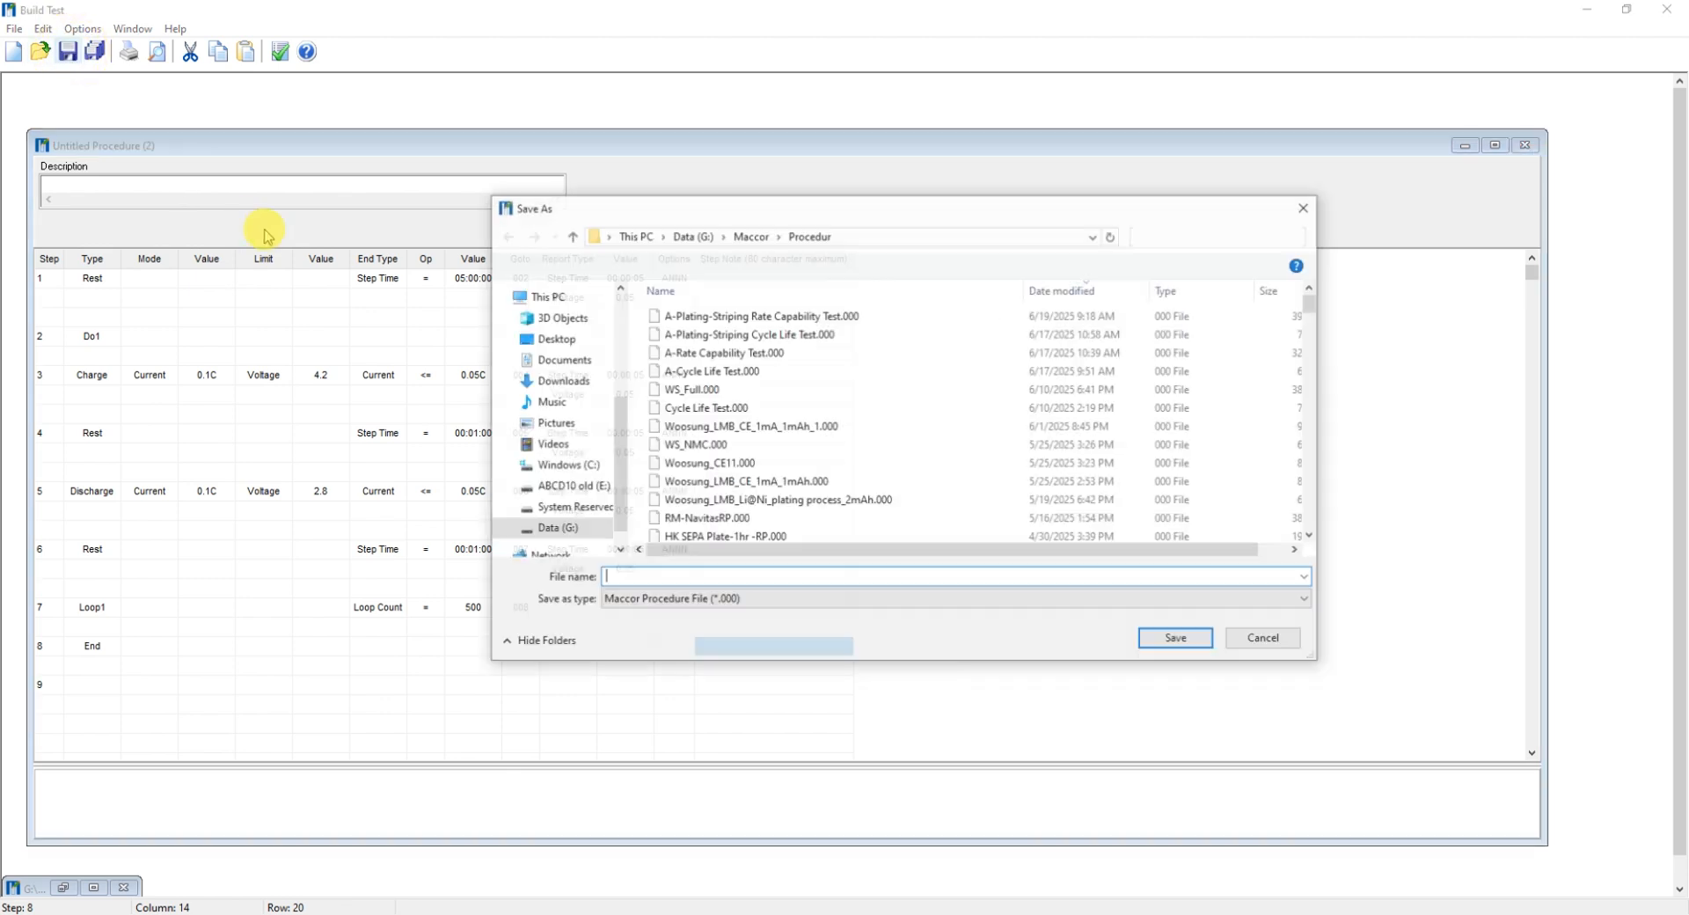
pyautogui.click(1264, 644)
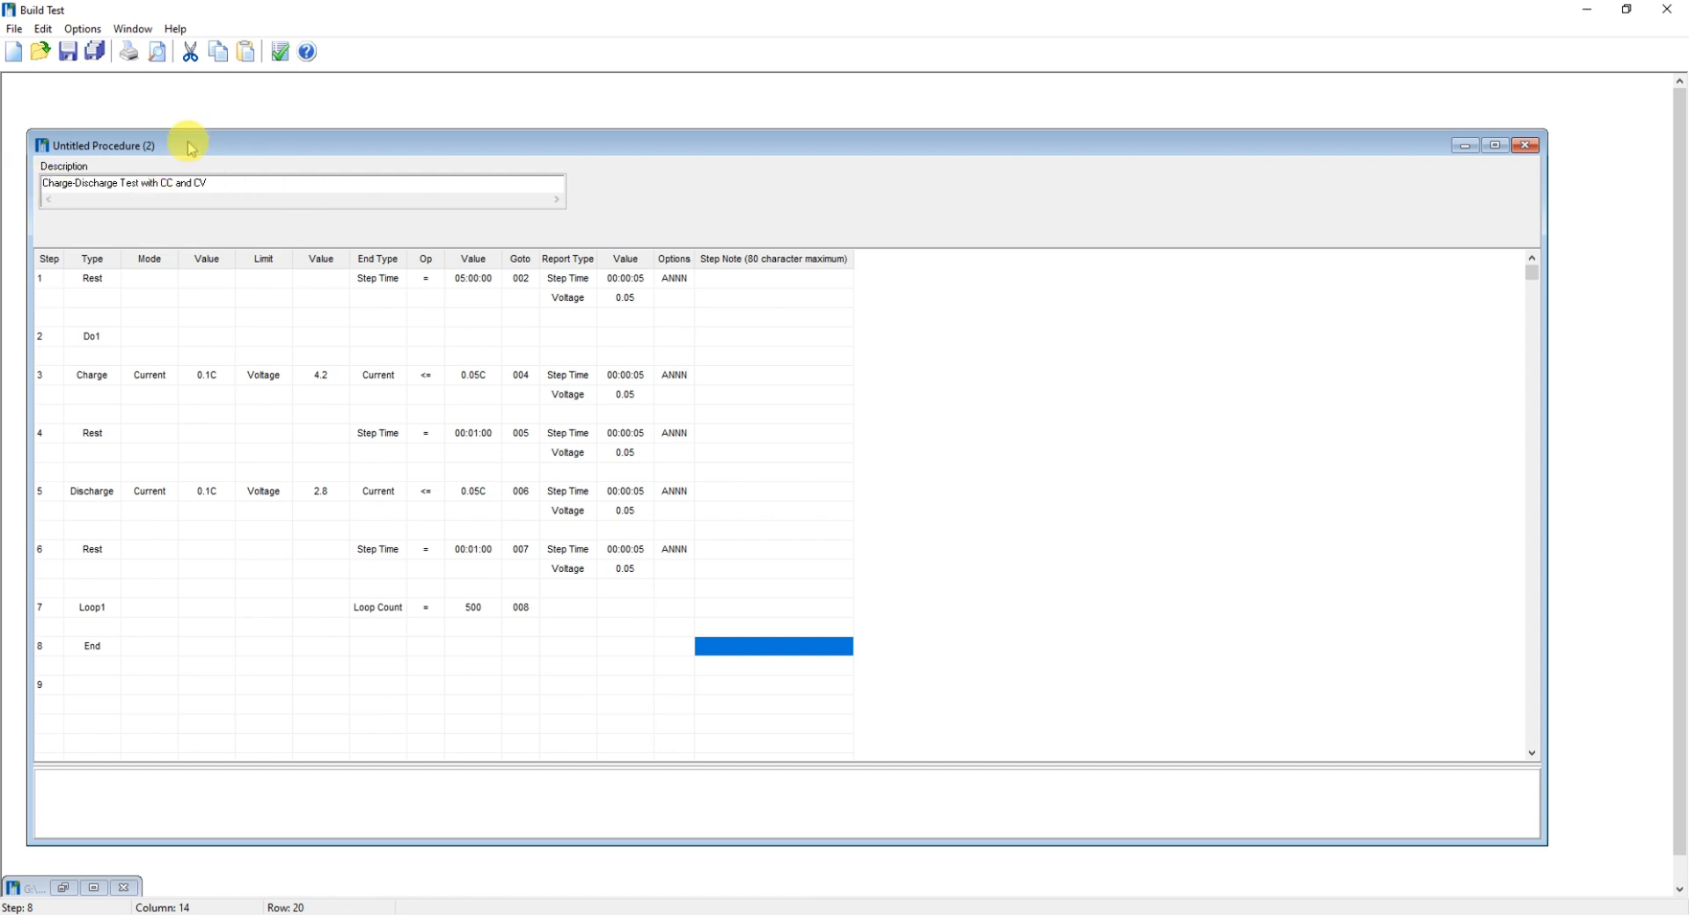
pyautogui.click(73, 55)
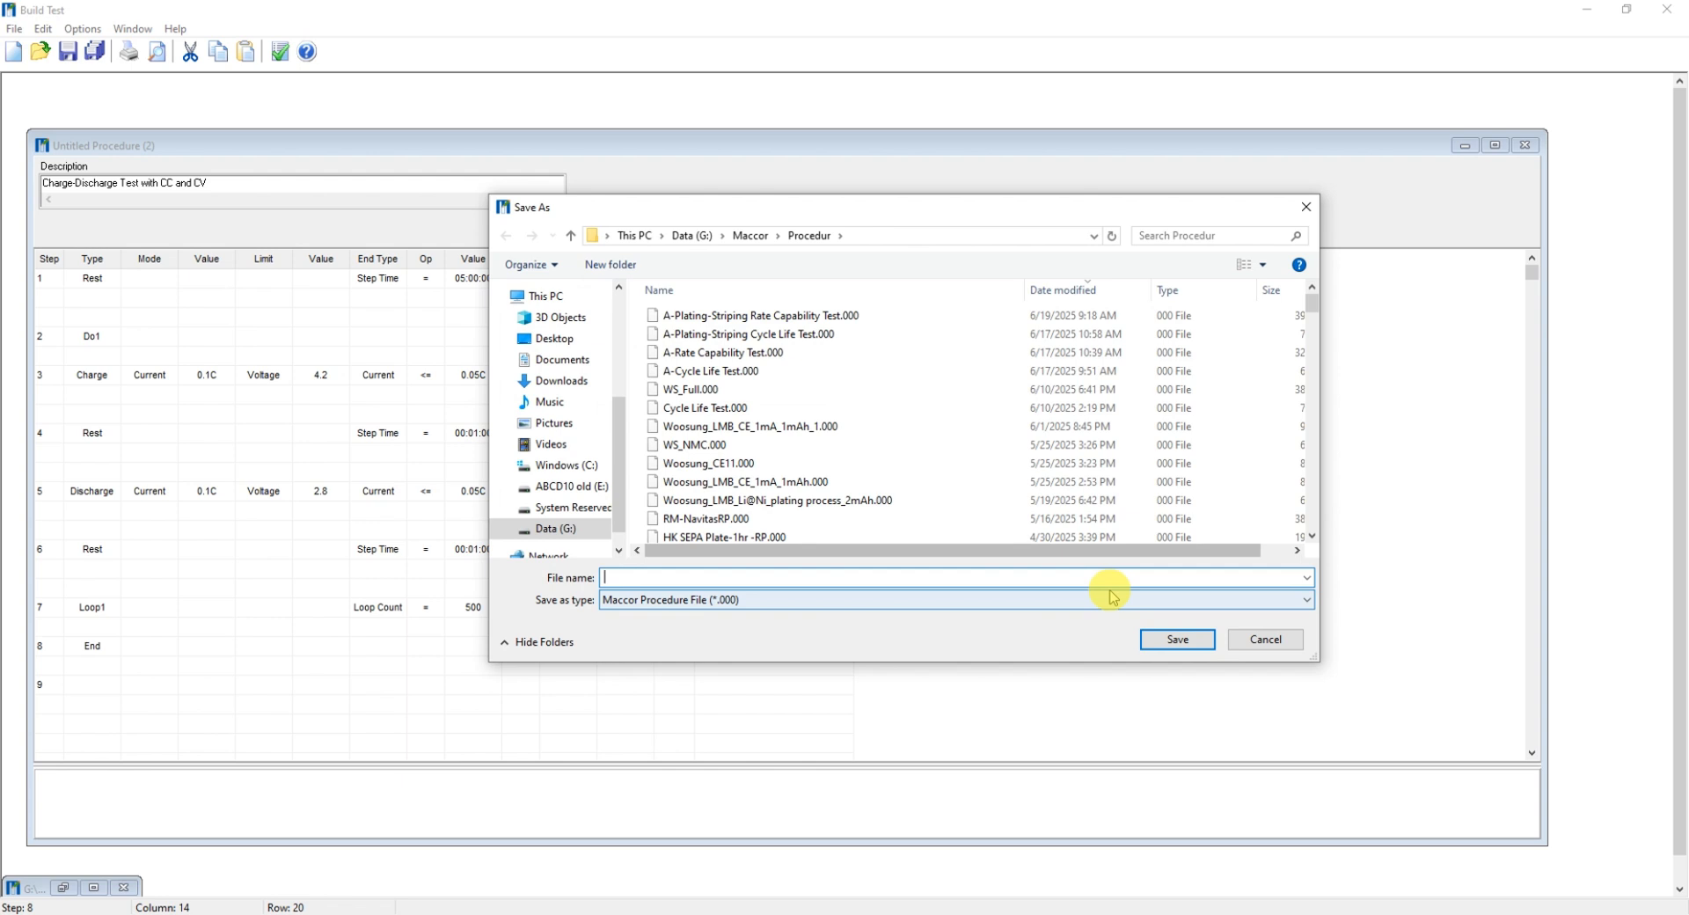
pyautogui.click(1236, 641)
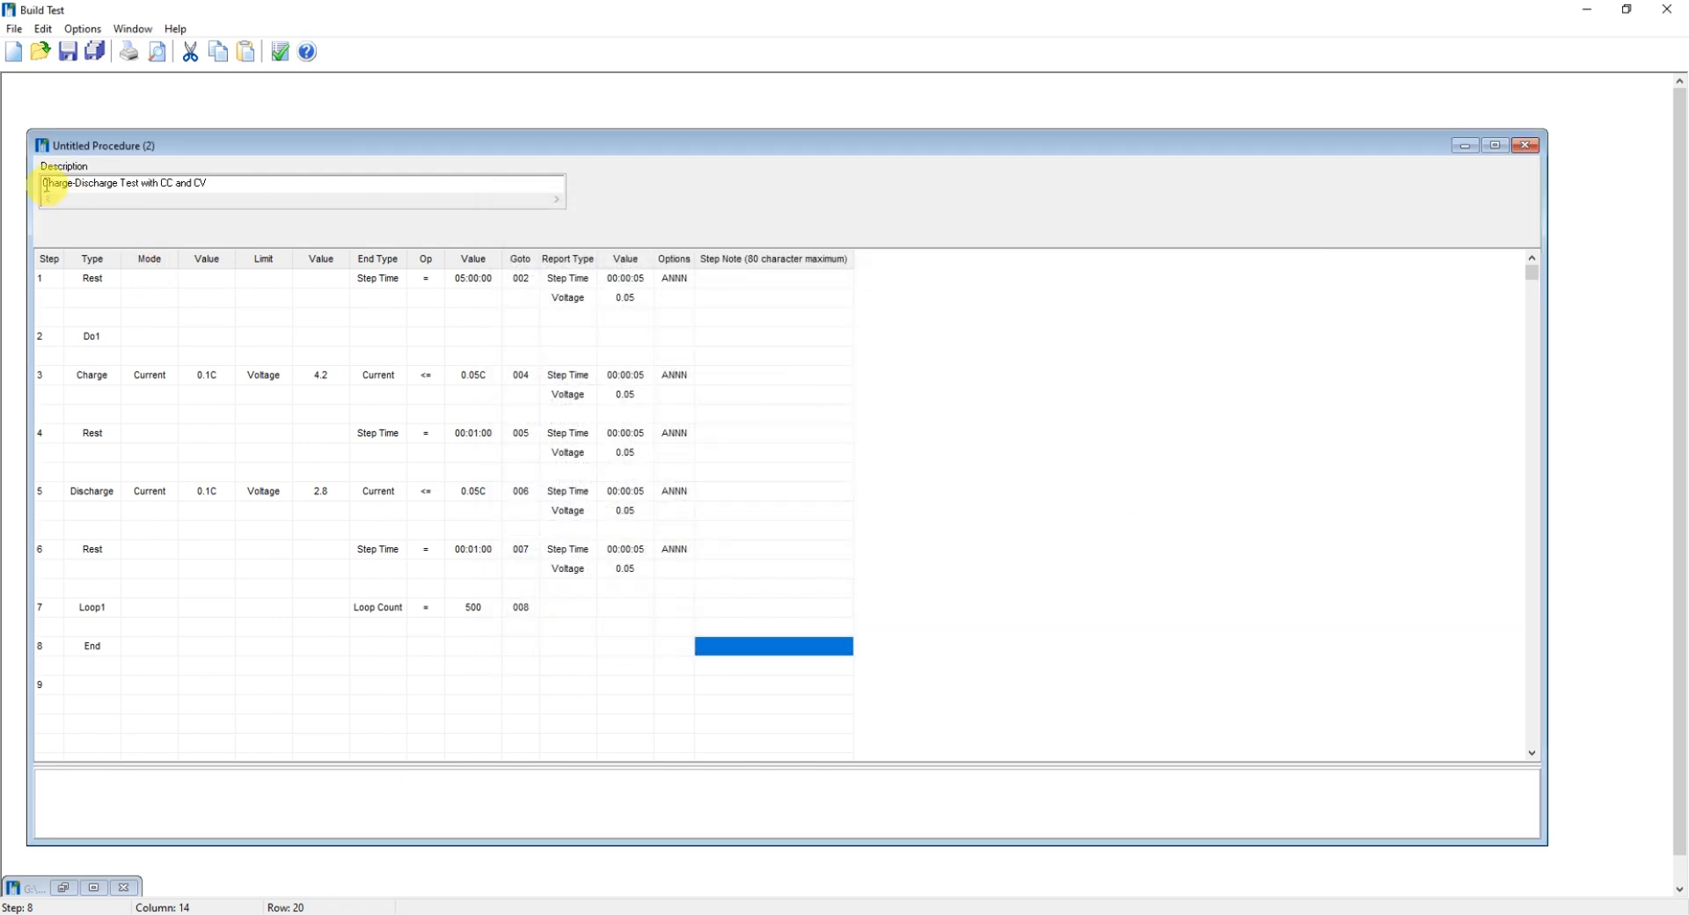
# - Add the prefix "A-" to the procedure description "Charge-Discharge Test with CC and CV"
pyautogui.write('arge')
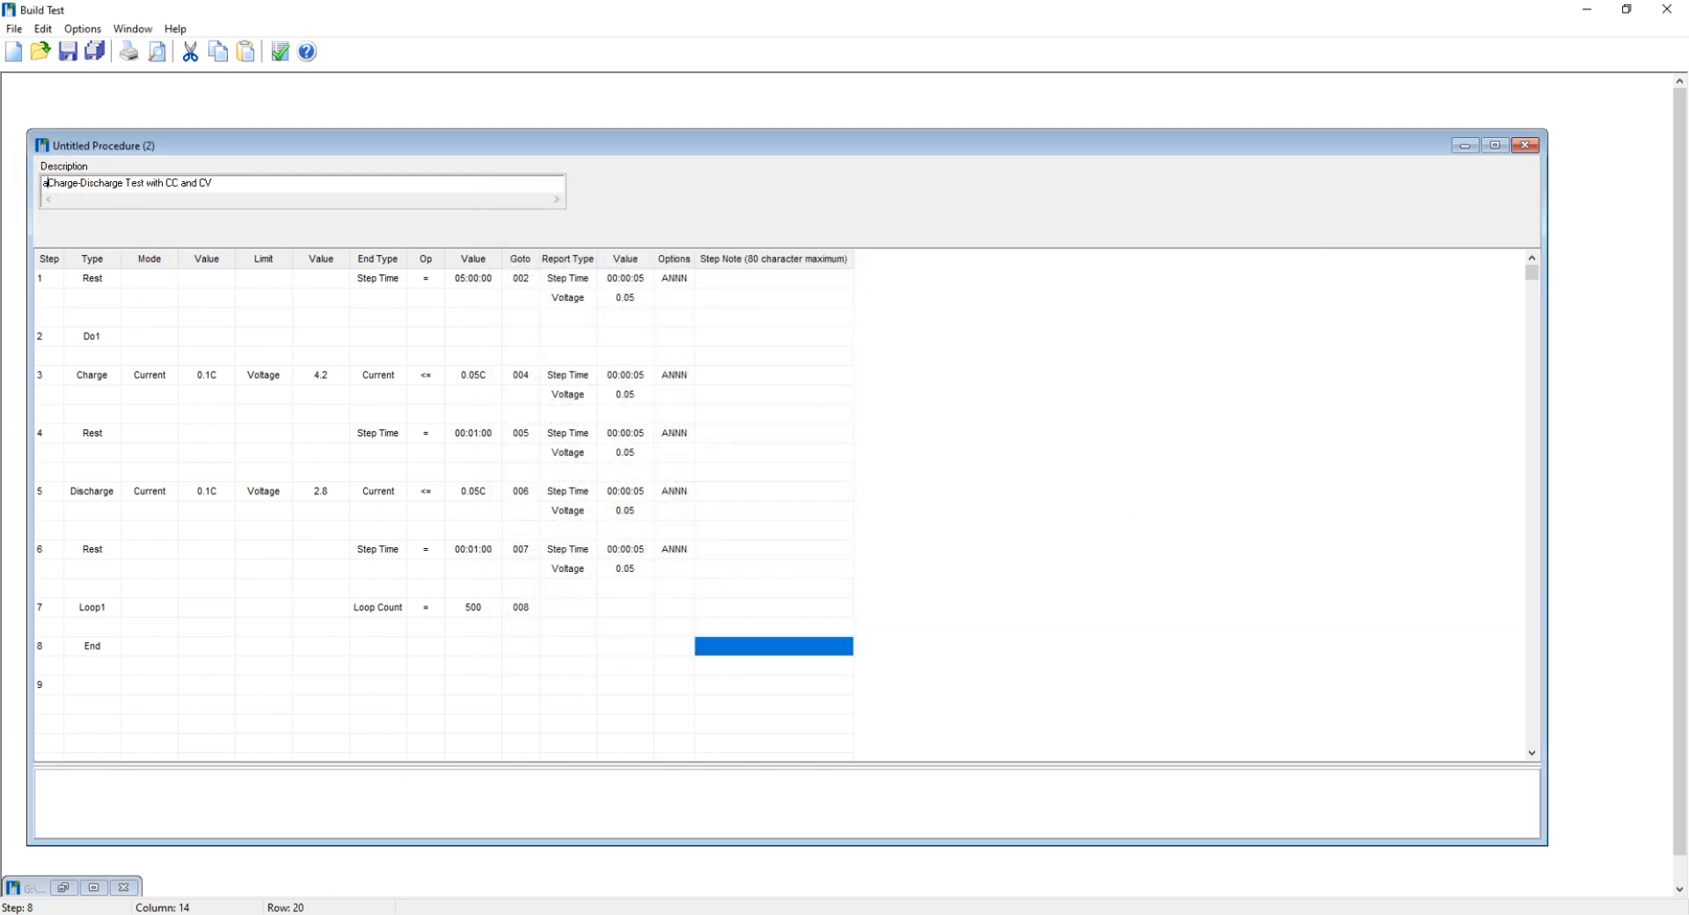
pyautogui.write('-')
pyautogui.press('BackSpace')
pyautogui.press('BackSpace')
pyautogui.write('A-')
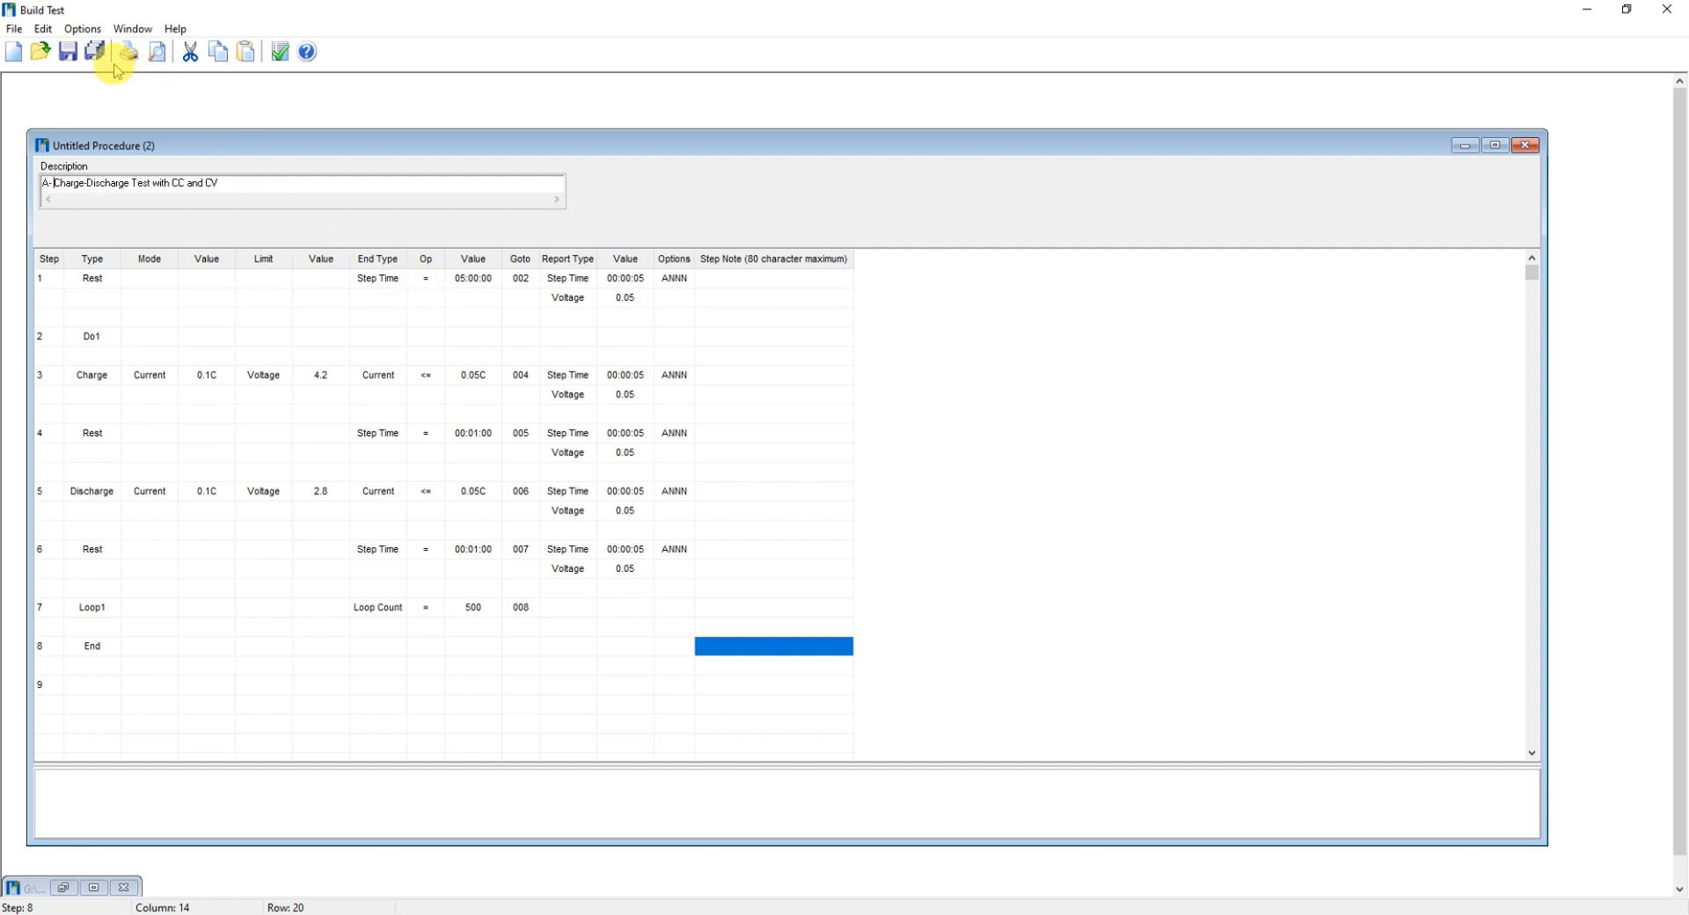
# - Save the procedure as "A-Charge-Discharge Test with CC and CV" in the Procedur folder and close its window
pyautogui.click(68, 51)
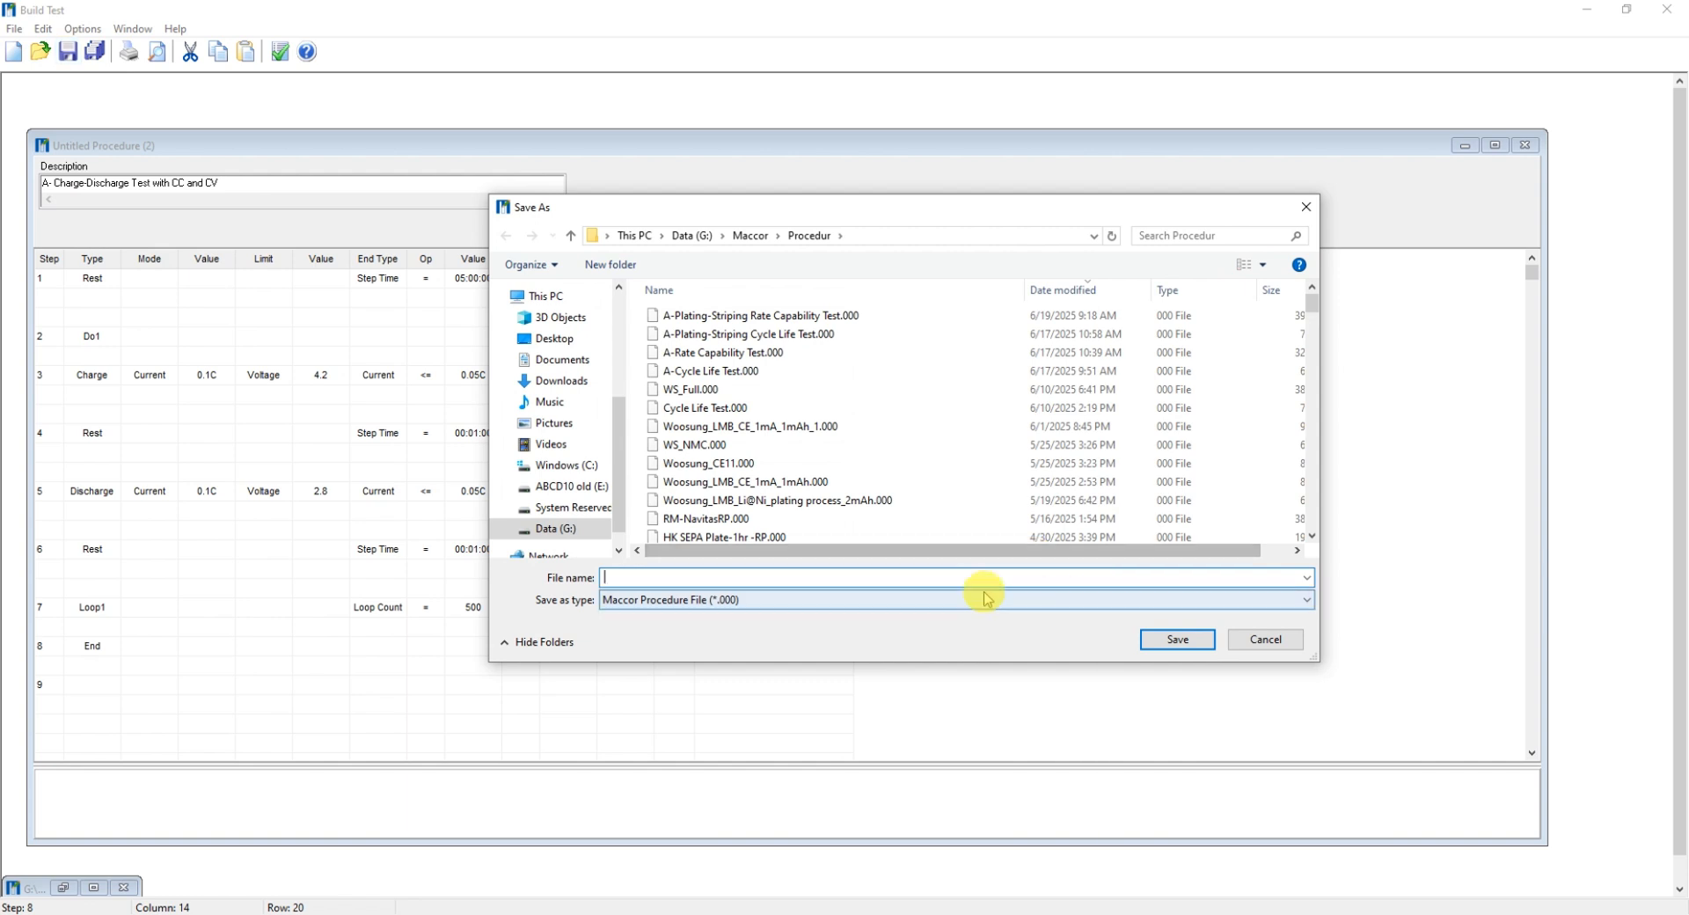
pyautogui.click(918, 575)
pyautogui.write('A')
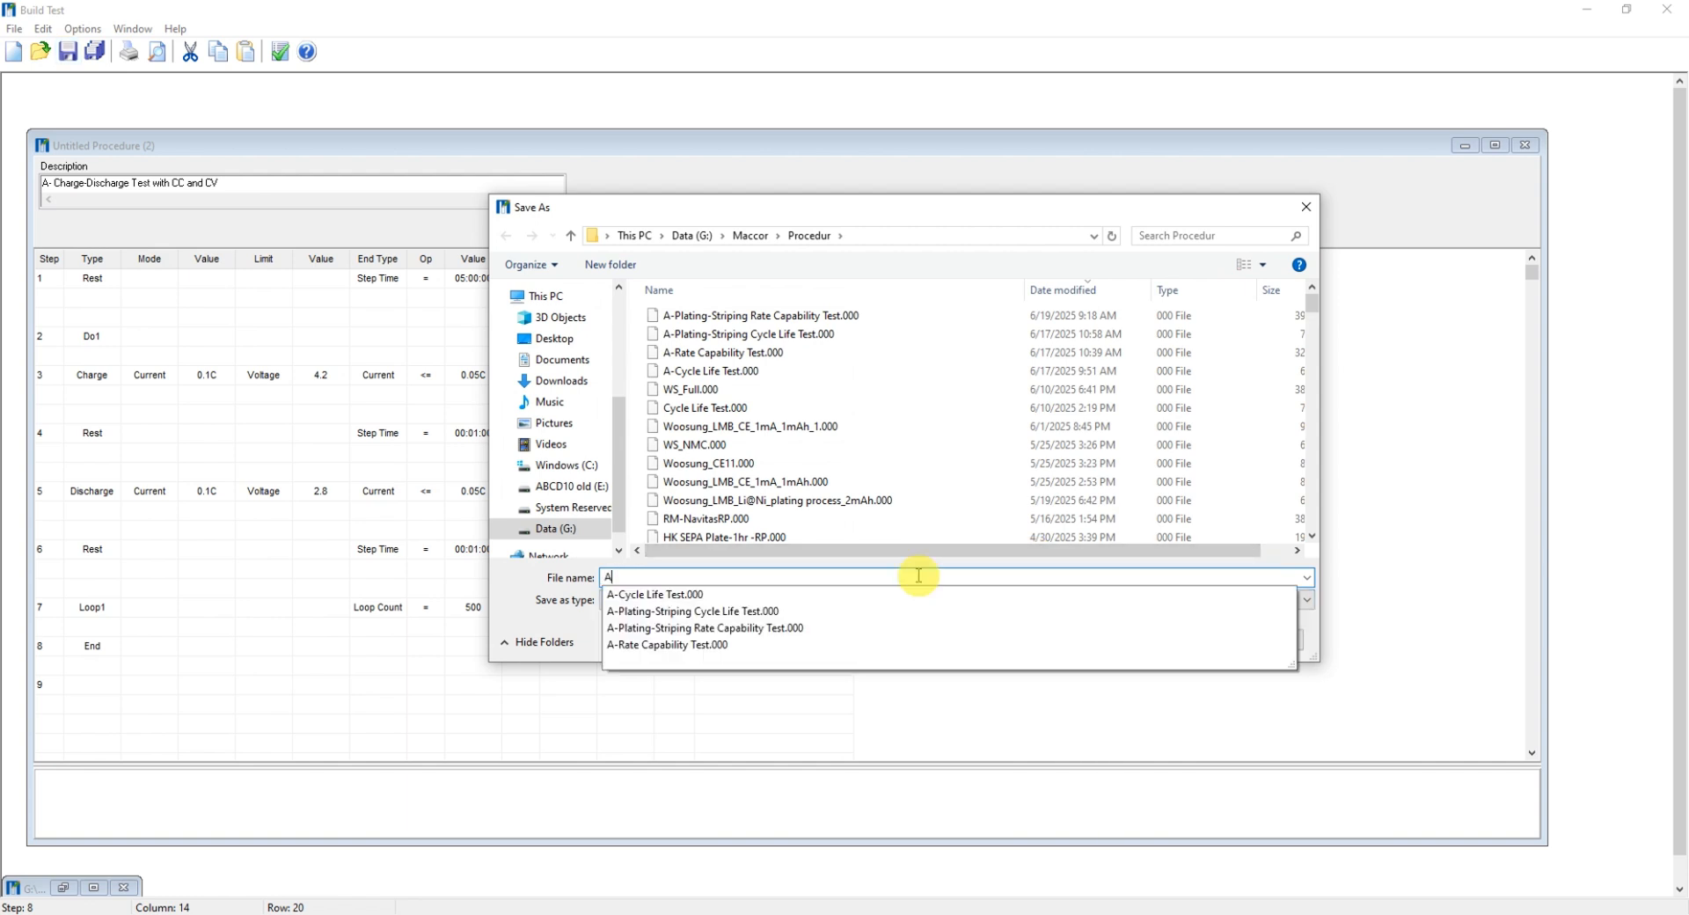
pyautogui.write('-Cha')
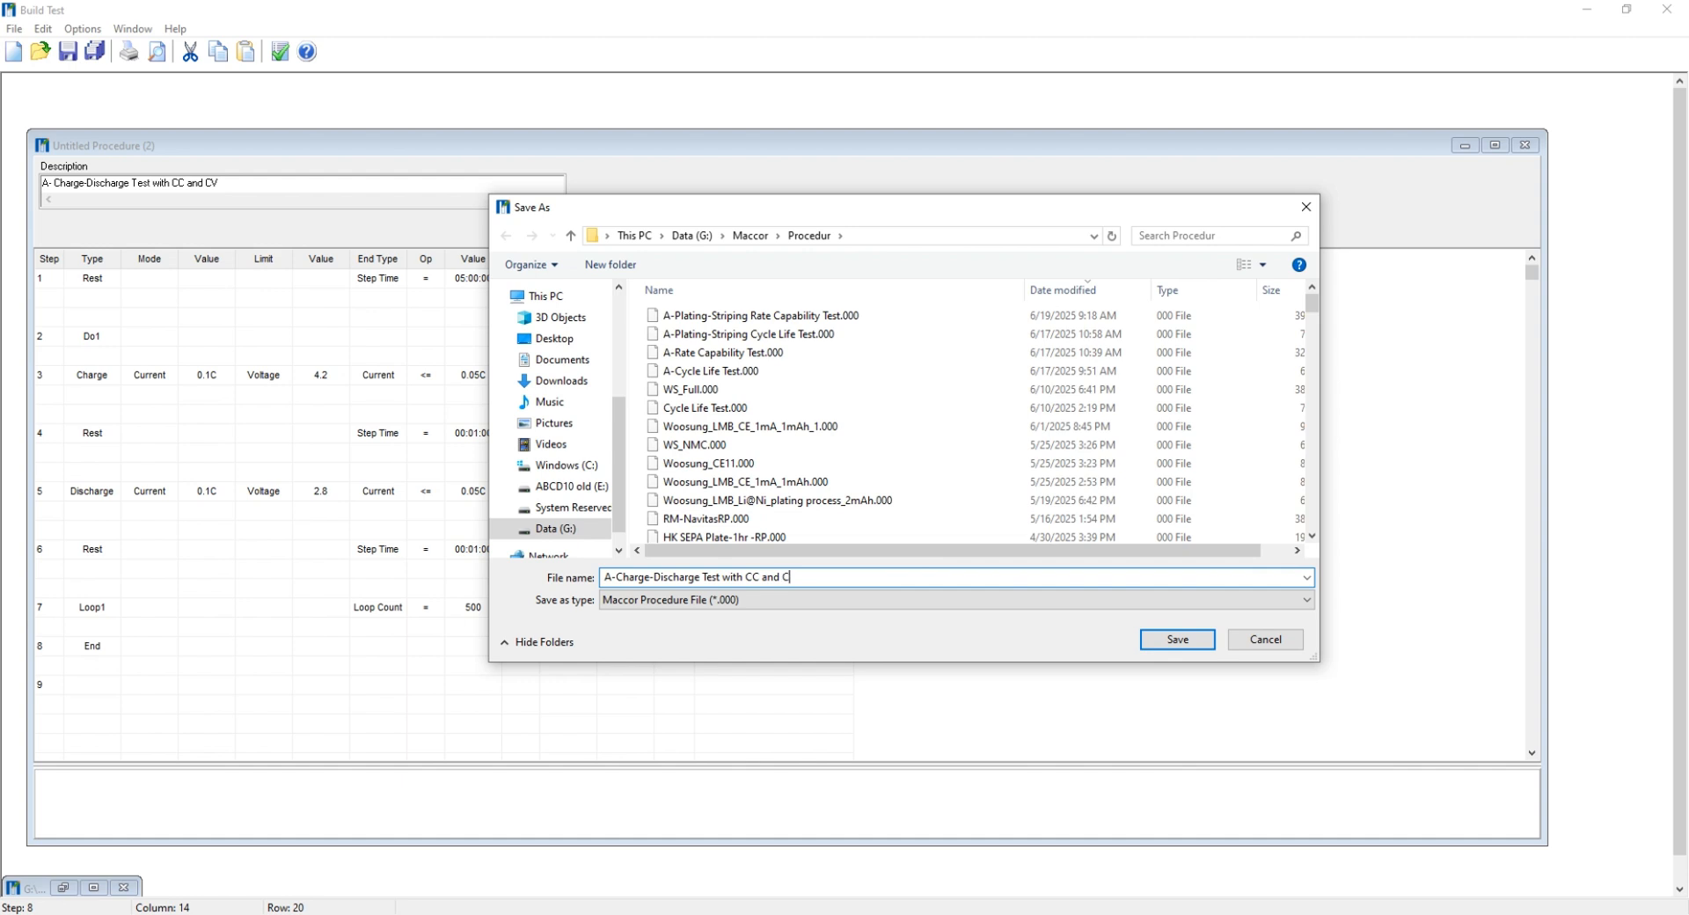
pyautogui.click(1178, 642)
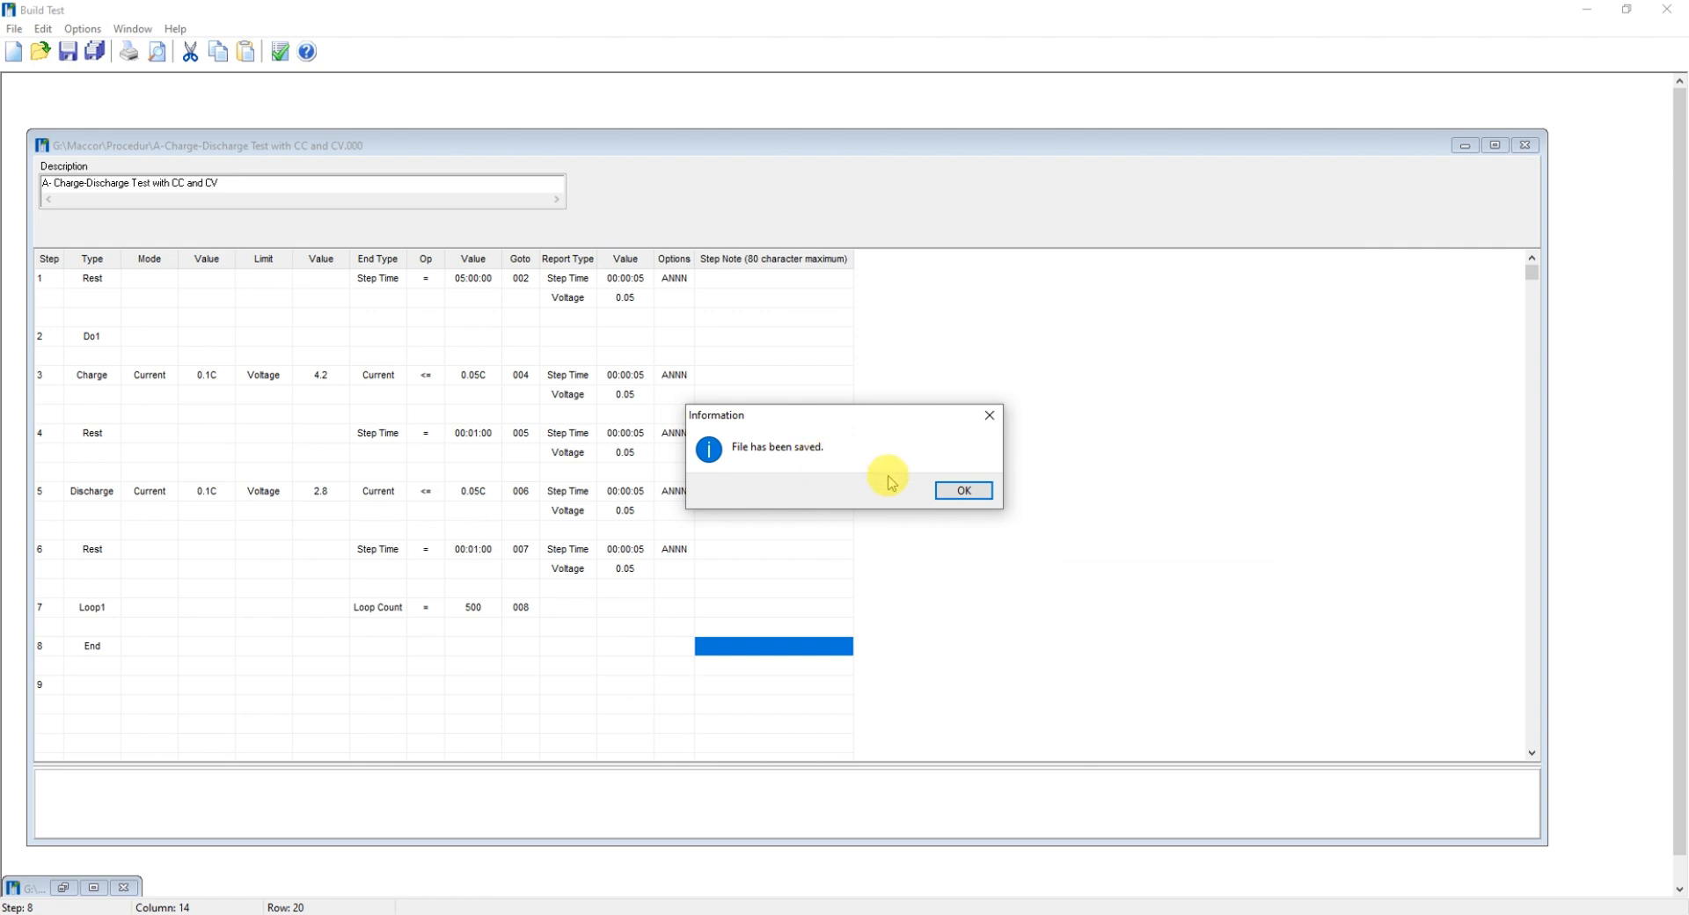
pyautogui.click(962, 490)
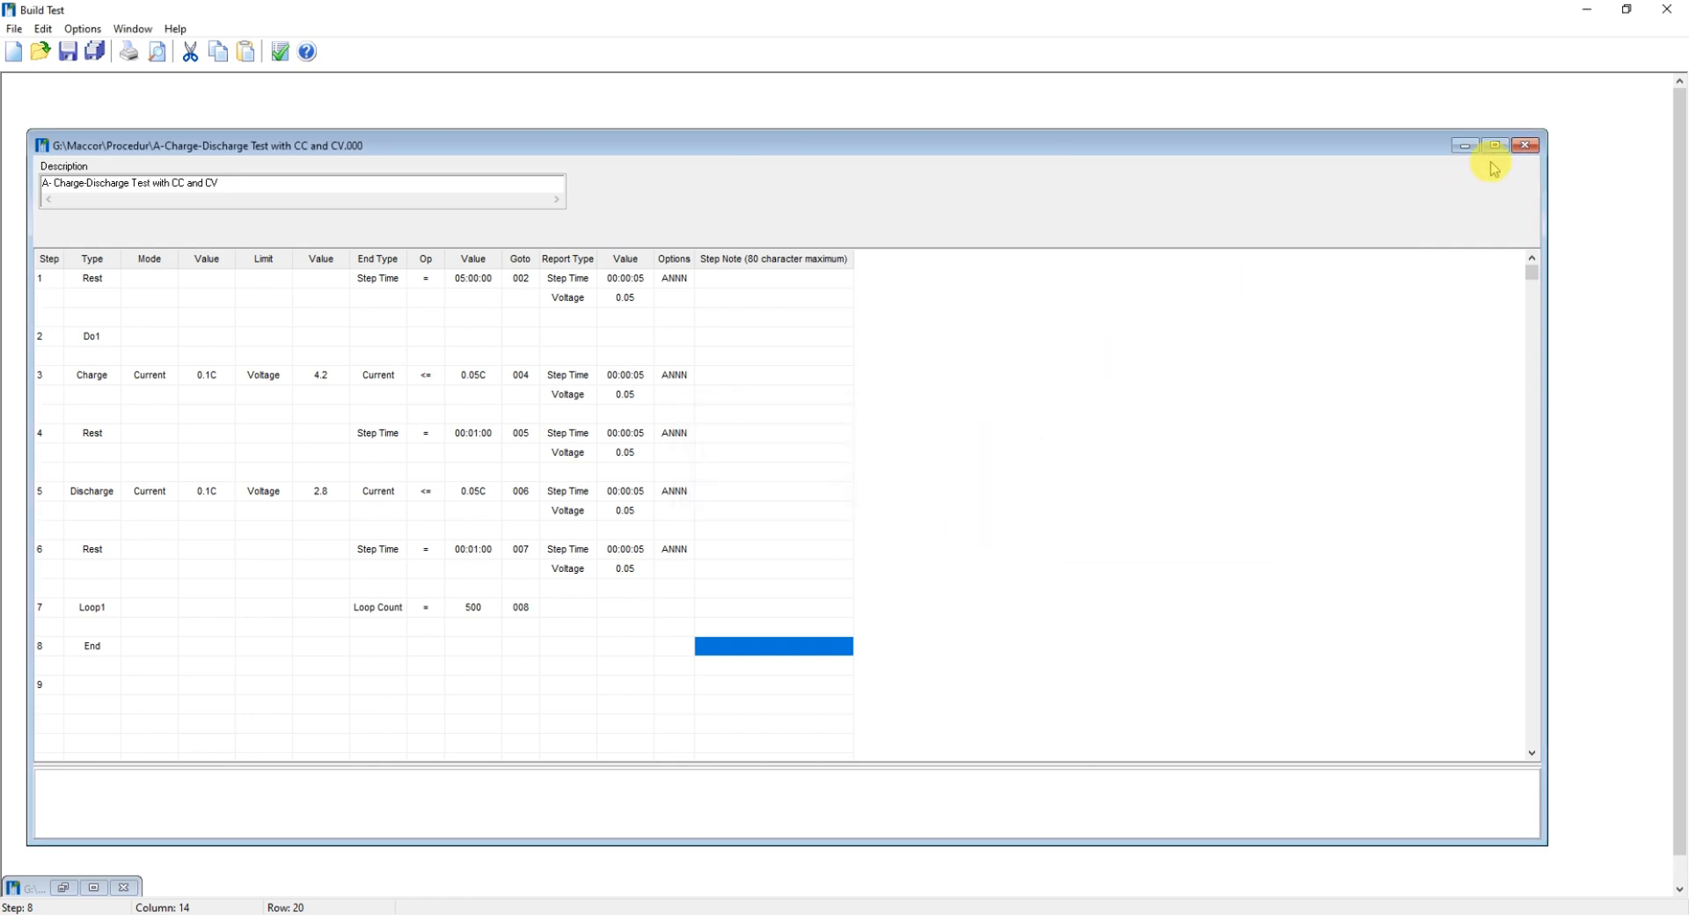
pyautogui.click(1524, 145)
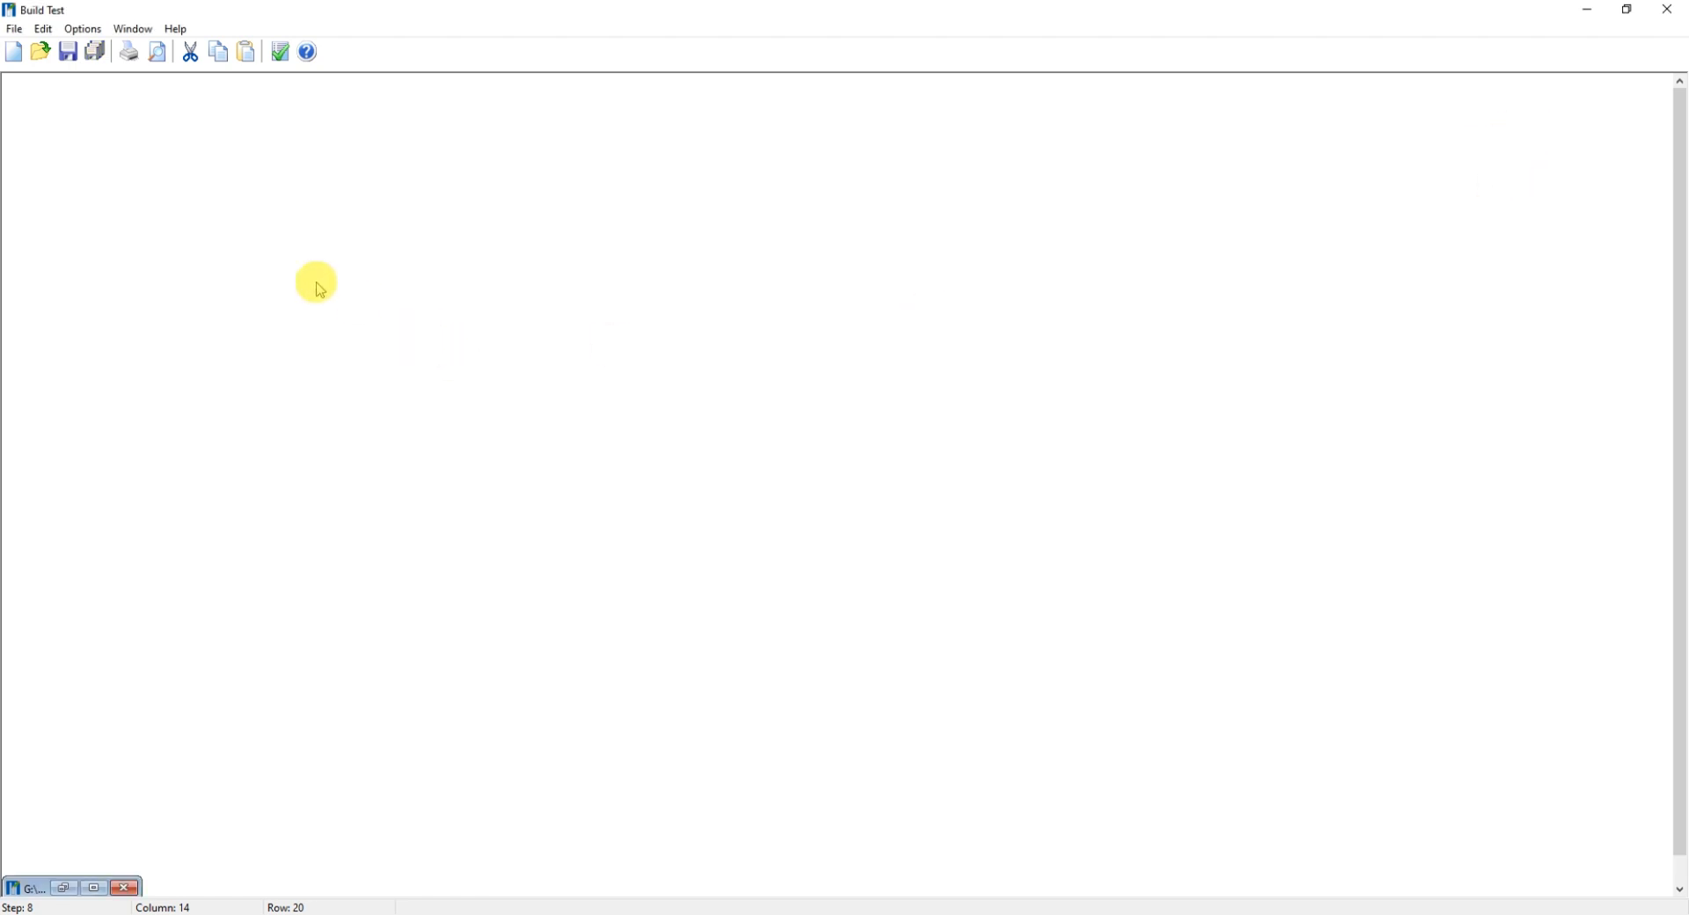
# - Bring up the list of saved procedures and look through its file names and descriptions
pyautogui.click(41, 53)
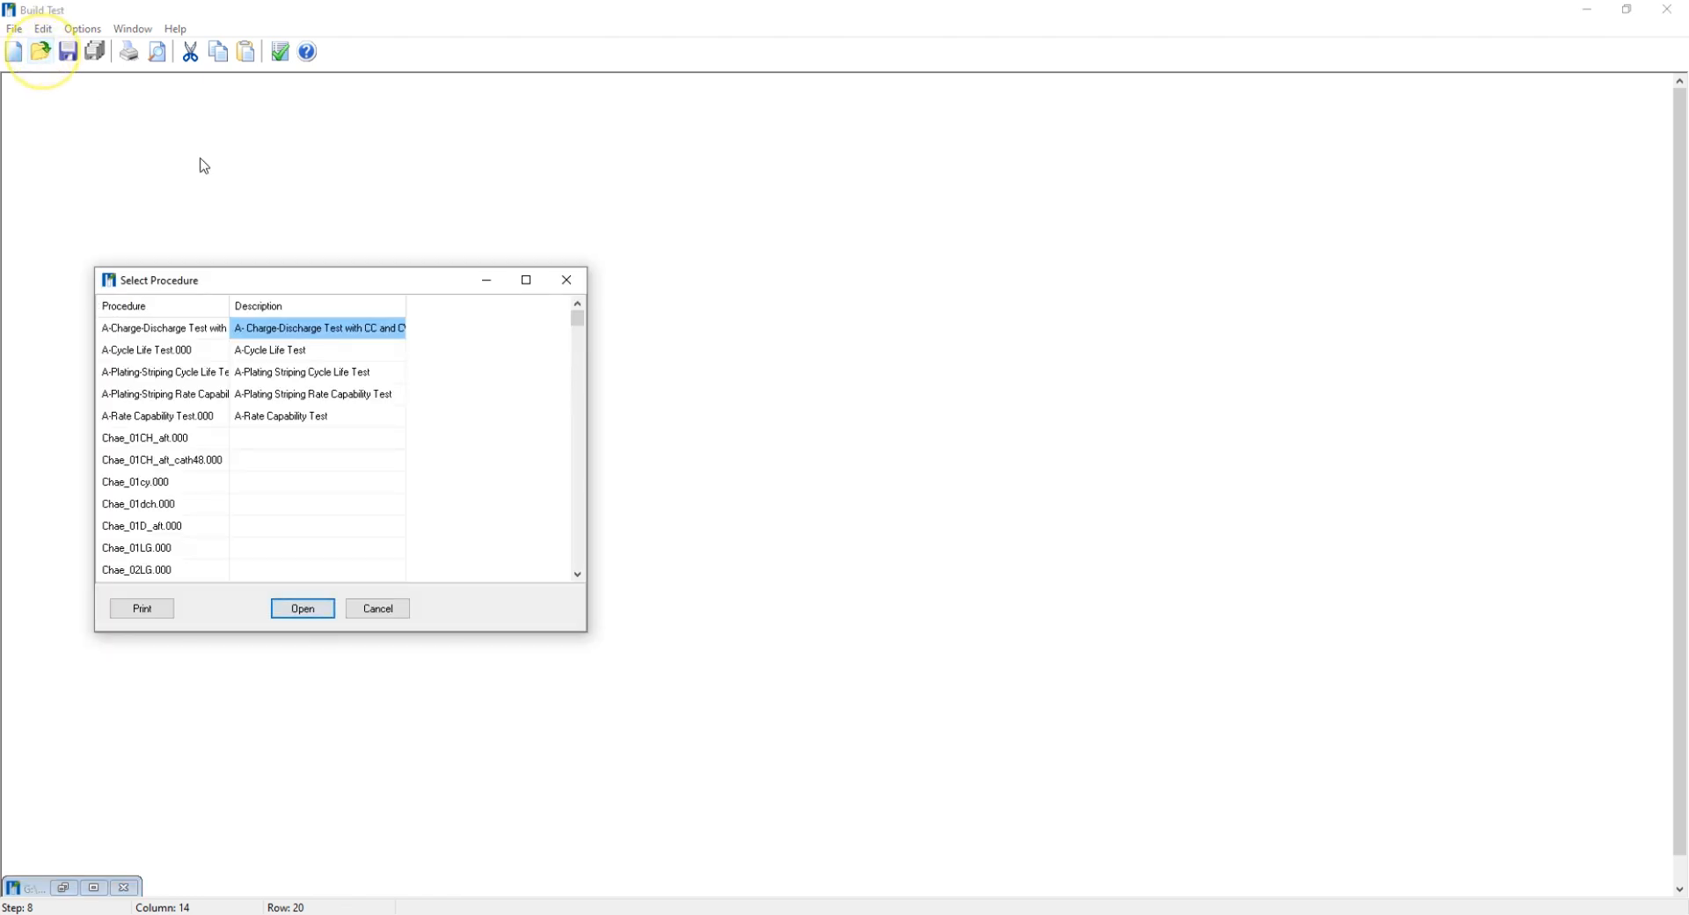
pyautogui.click(193, 334)
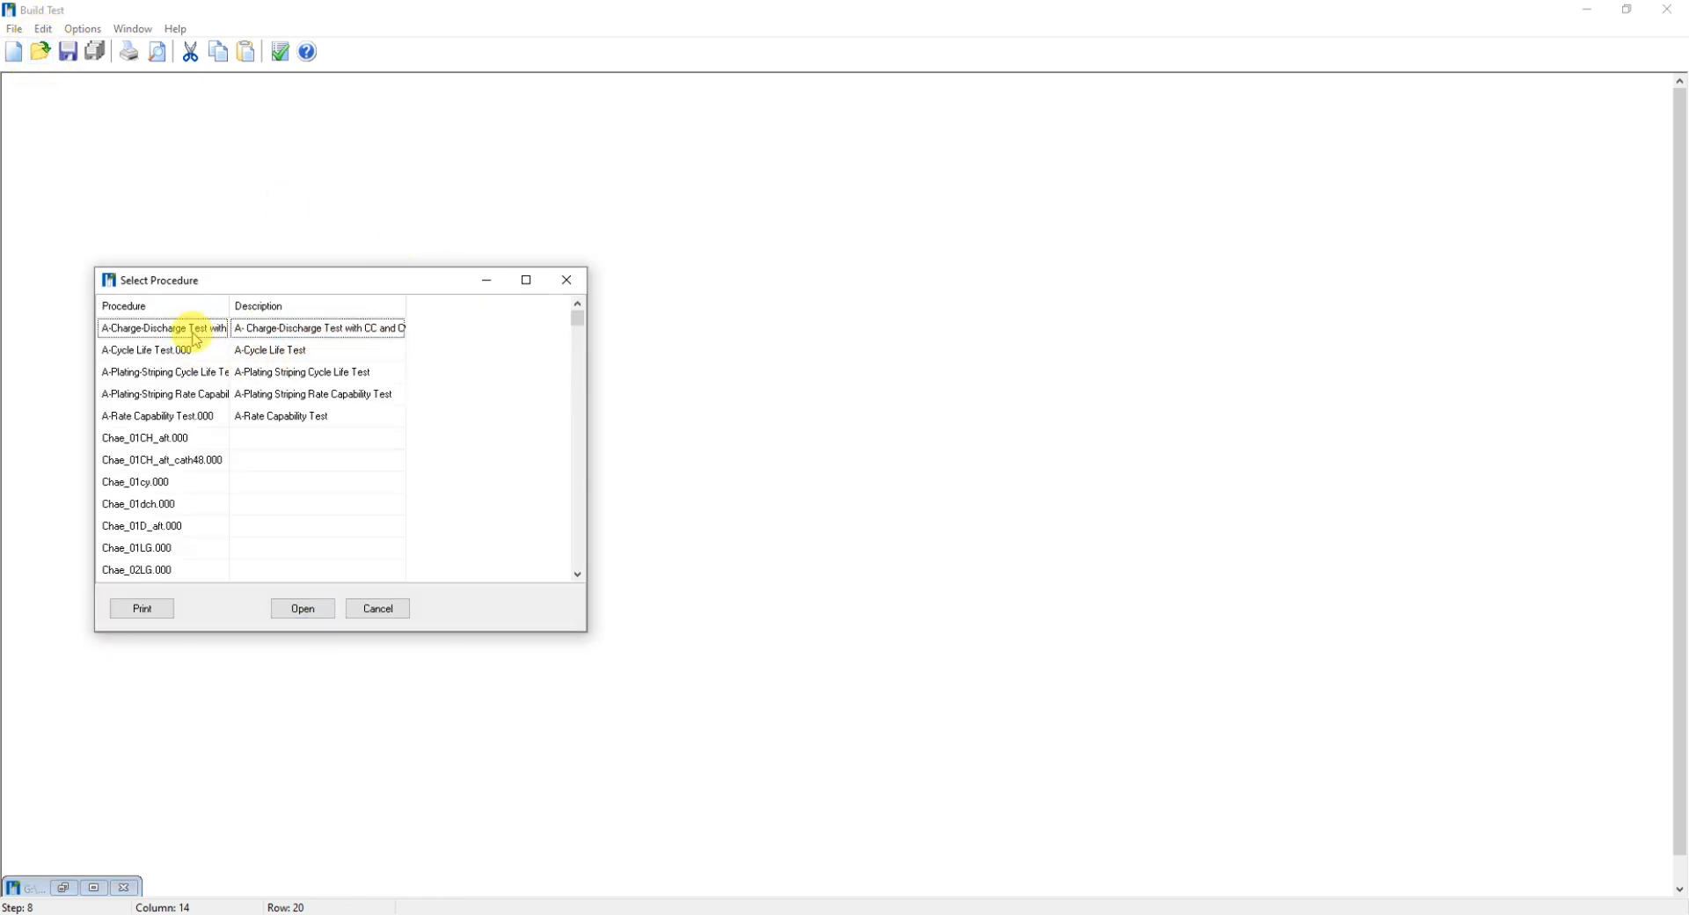
pyautogui.click(278, 438)
pyautogui.press('Down')
pyautogui.press('Down')
pyautogui.press('Down')
pyautogui.press('Down')
pyautogui.press('Down')
pyautogui.press('Down')
pyautogui.press('Down')
pyautogui.press('Down')
pyautogui.press('Down')
pyautogui.press('Down')
pyautogui.press('Down')
pyautogui.press('Down')
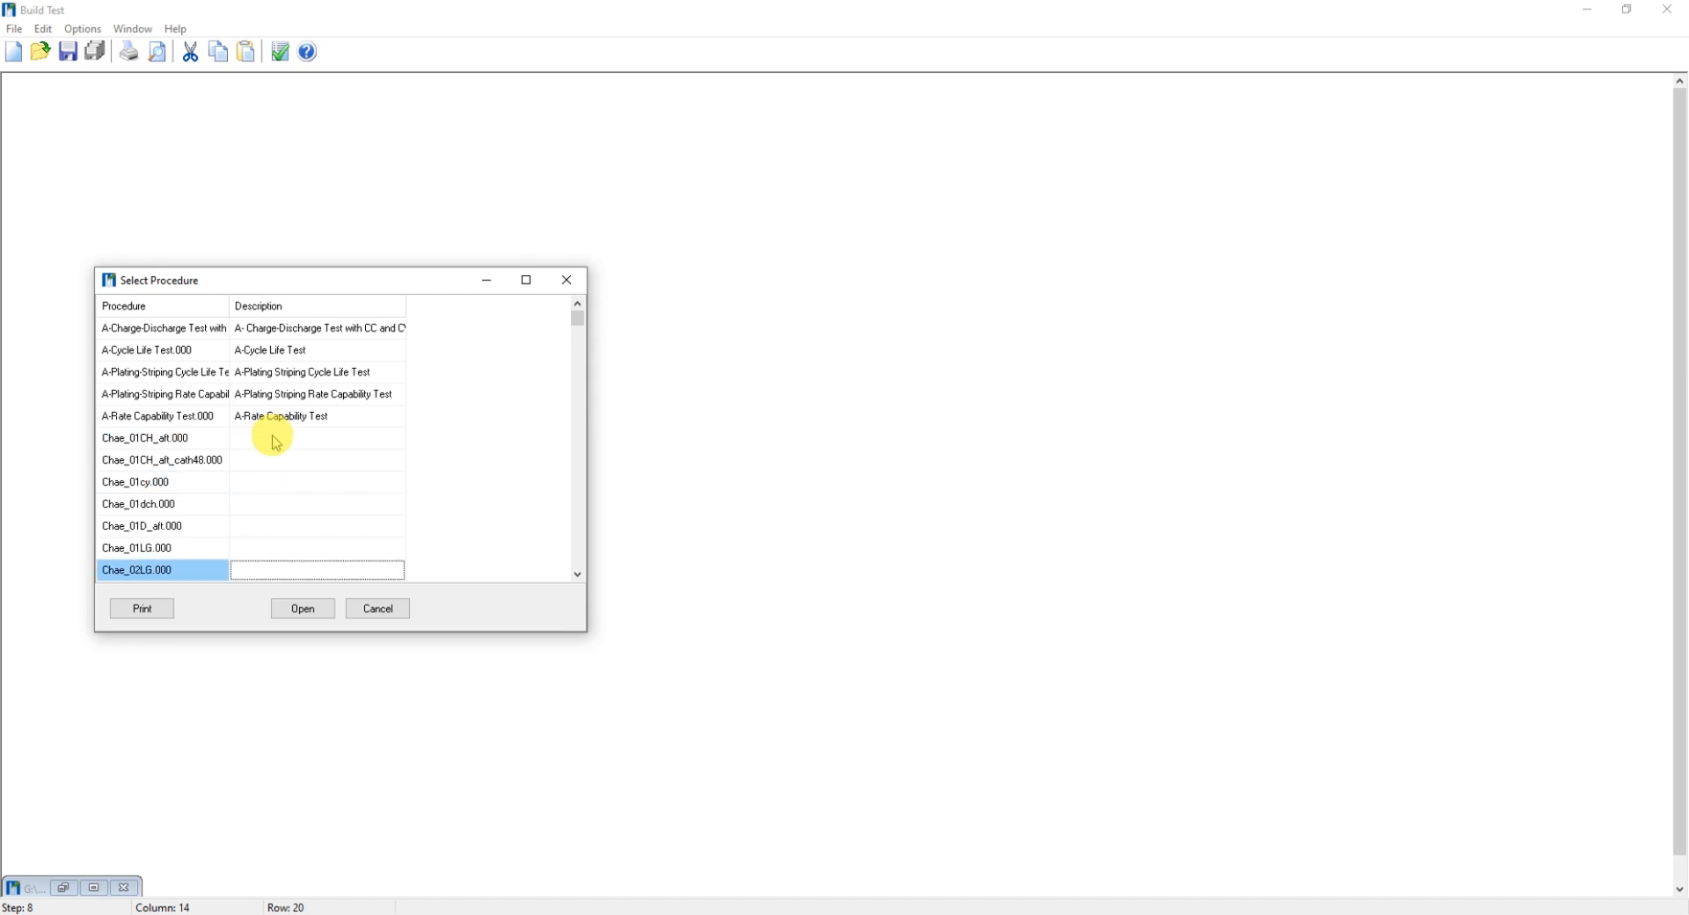
pyautogui.click(262, 420)
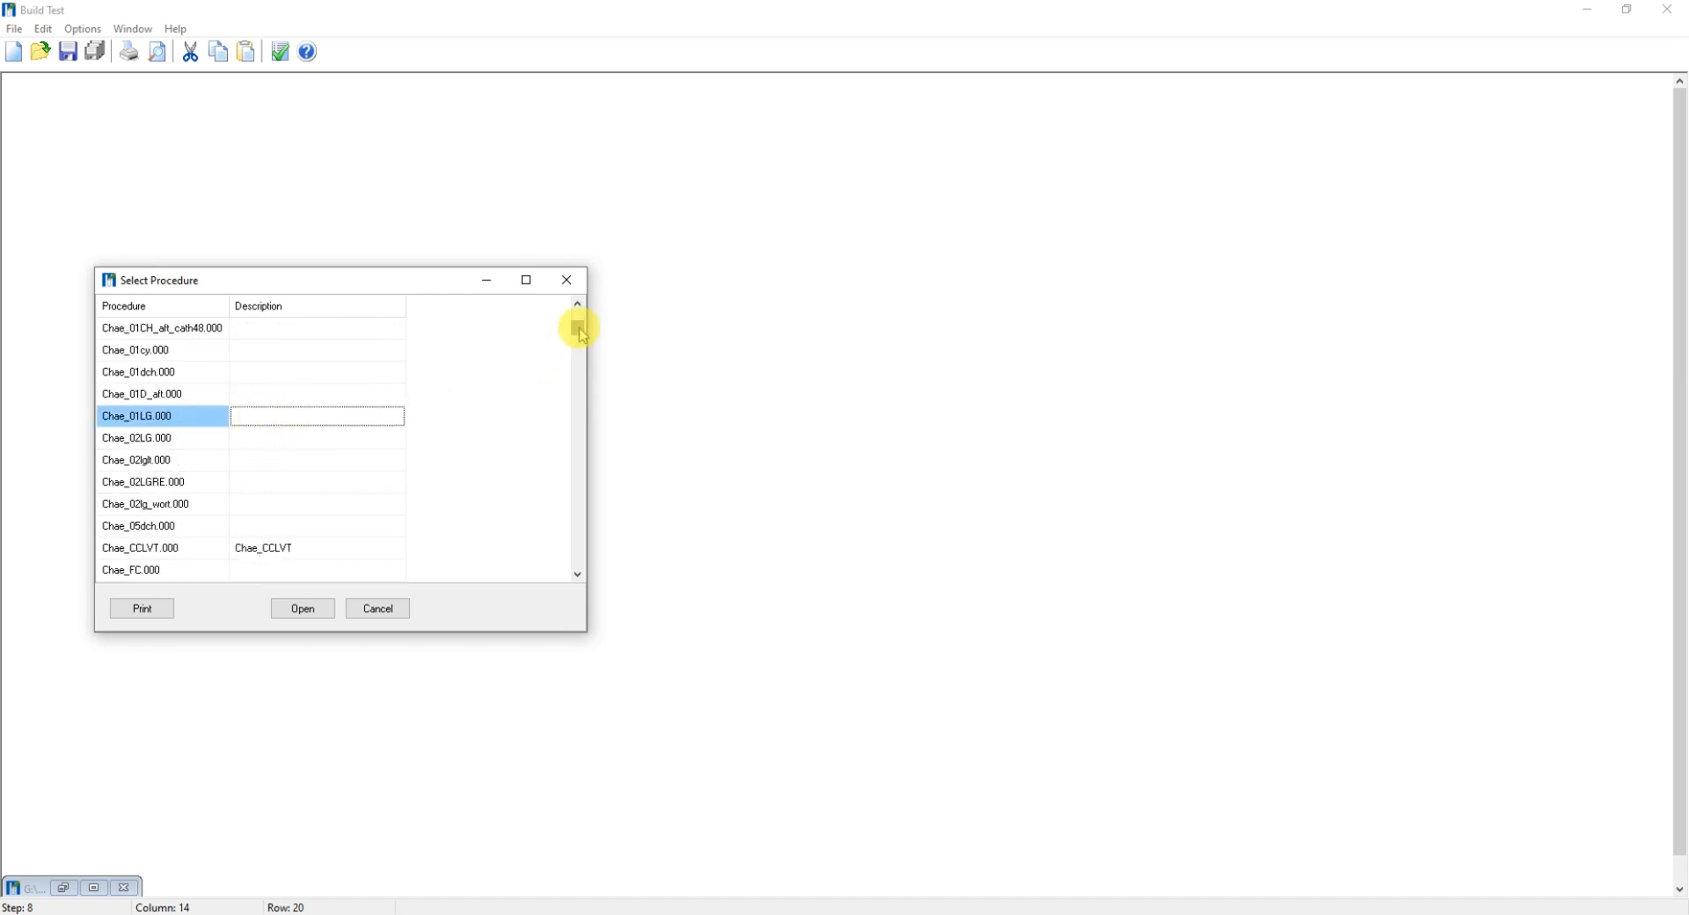
pyautogui.moveTo(578, 312); pyautogui.dragTo(578, 310)
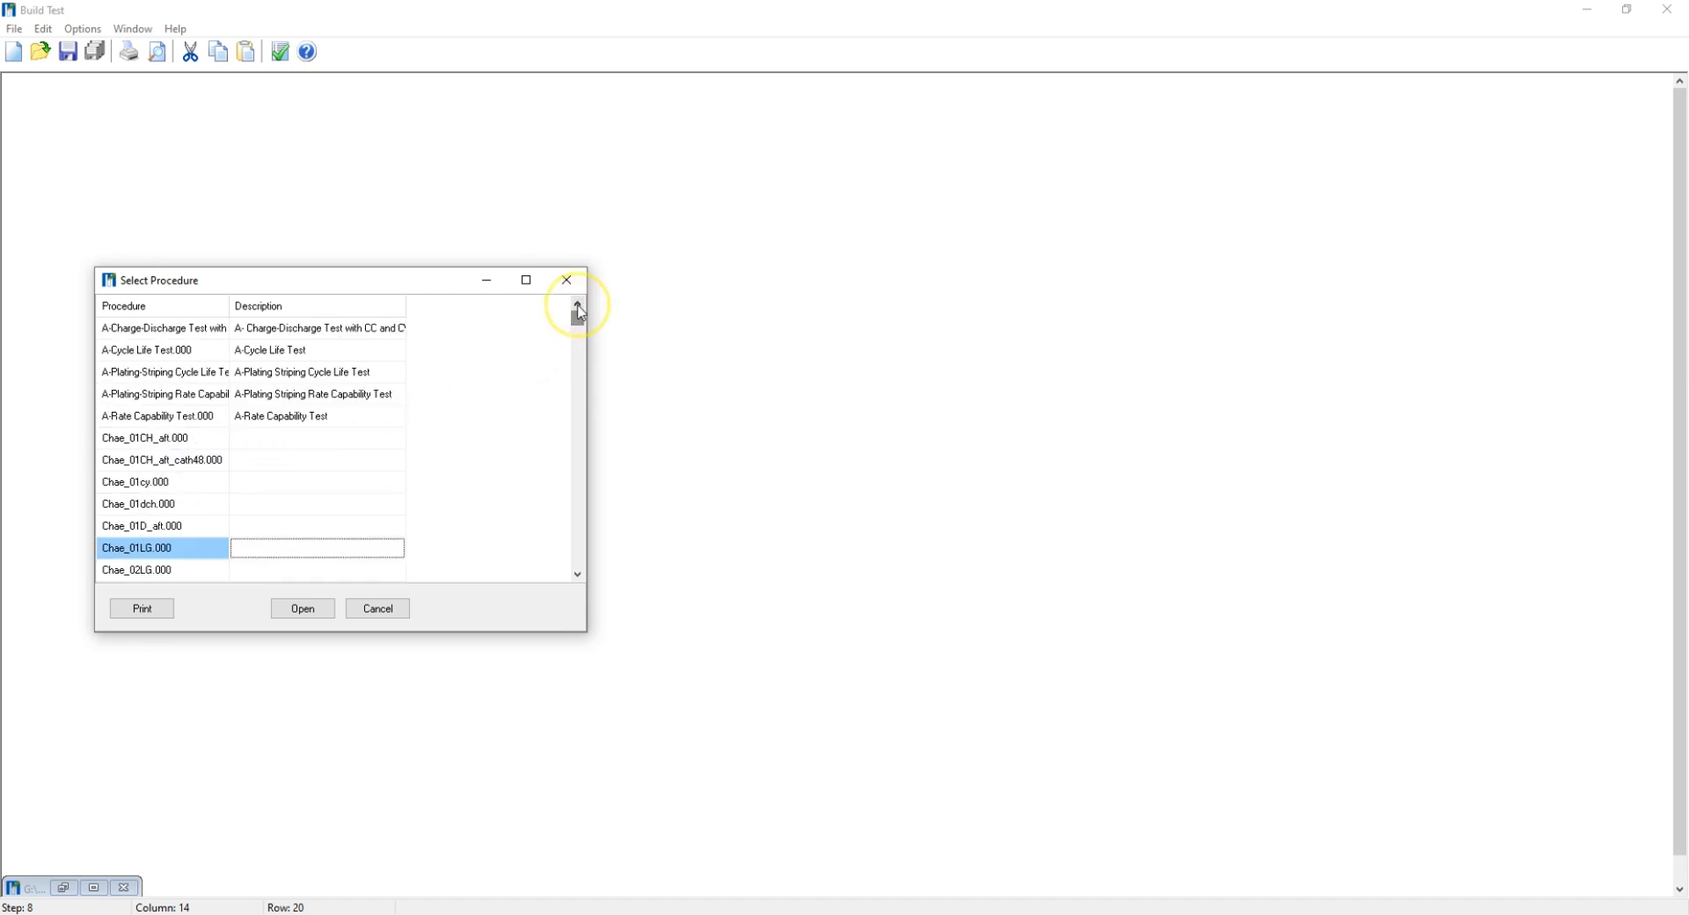
# - Reopen the saved procedure "A-Charge-Discharge Test with CC and CV" from the procedure list
pyautogui.click(211, 331)
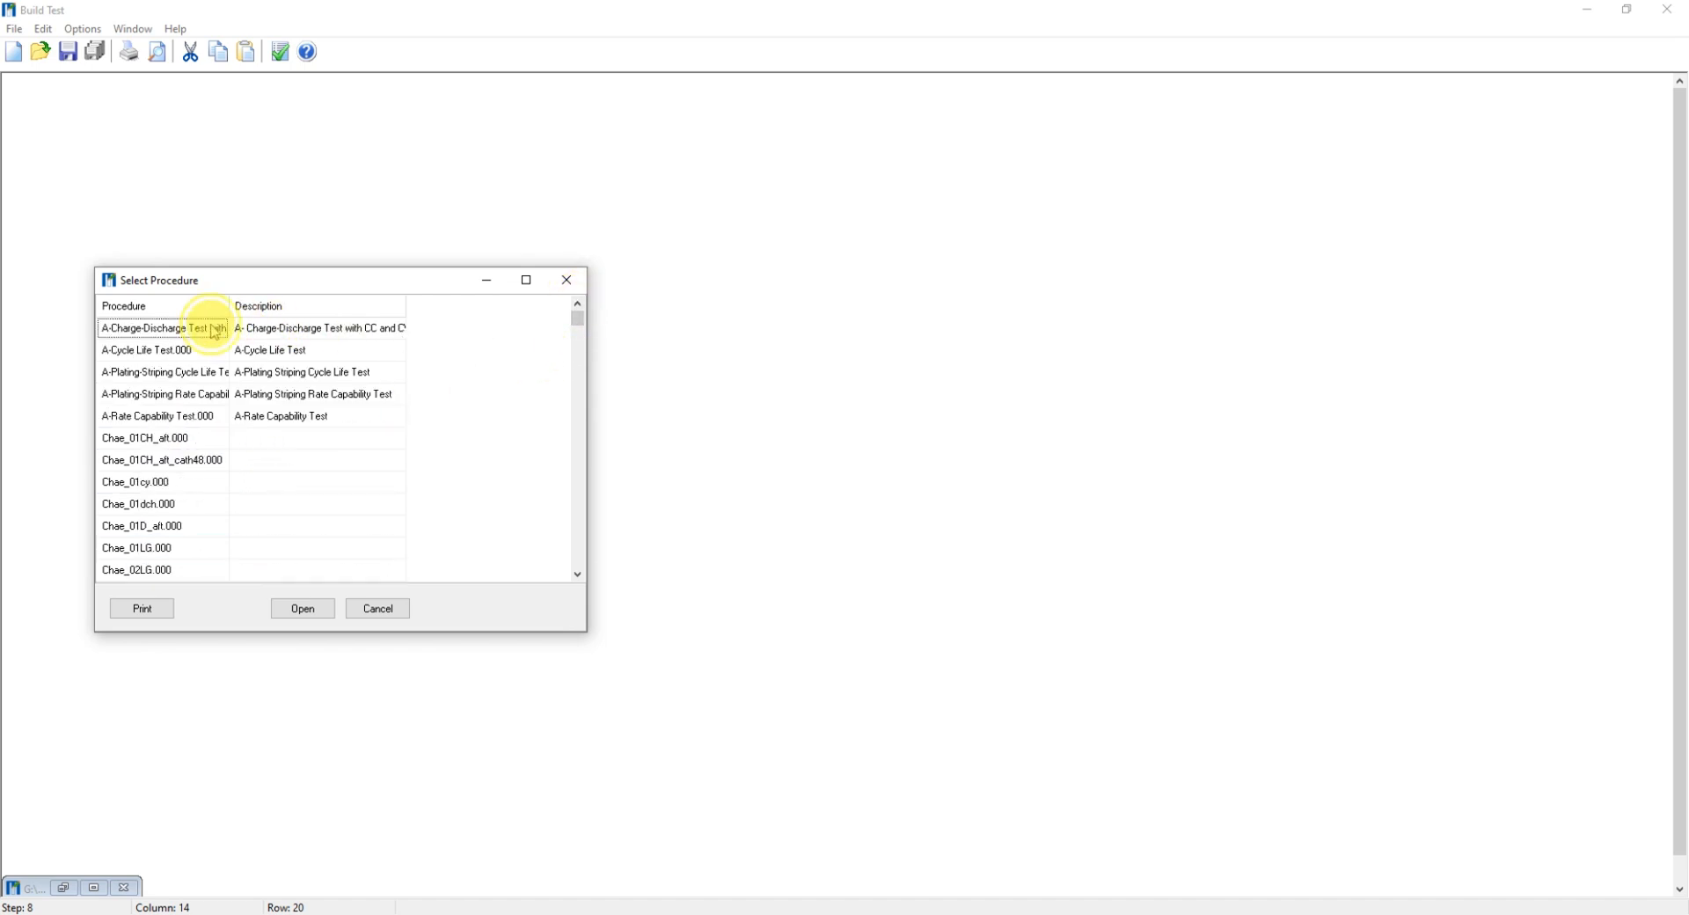
pyautogui.click(304, 609)
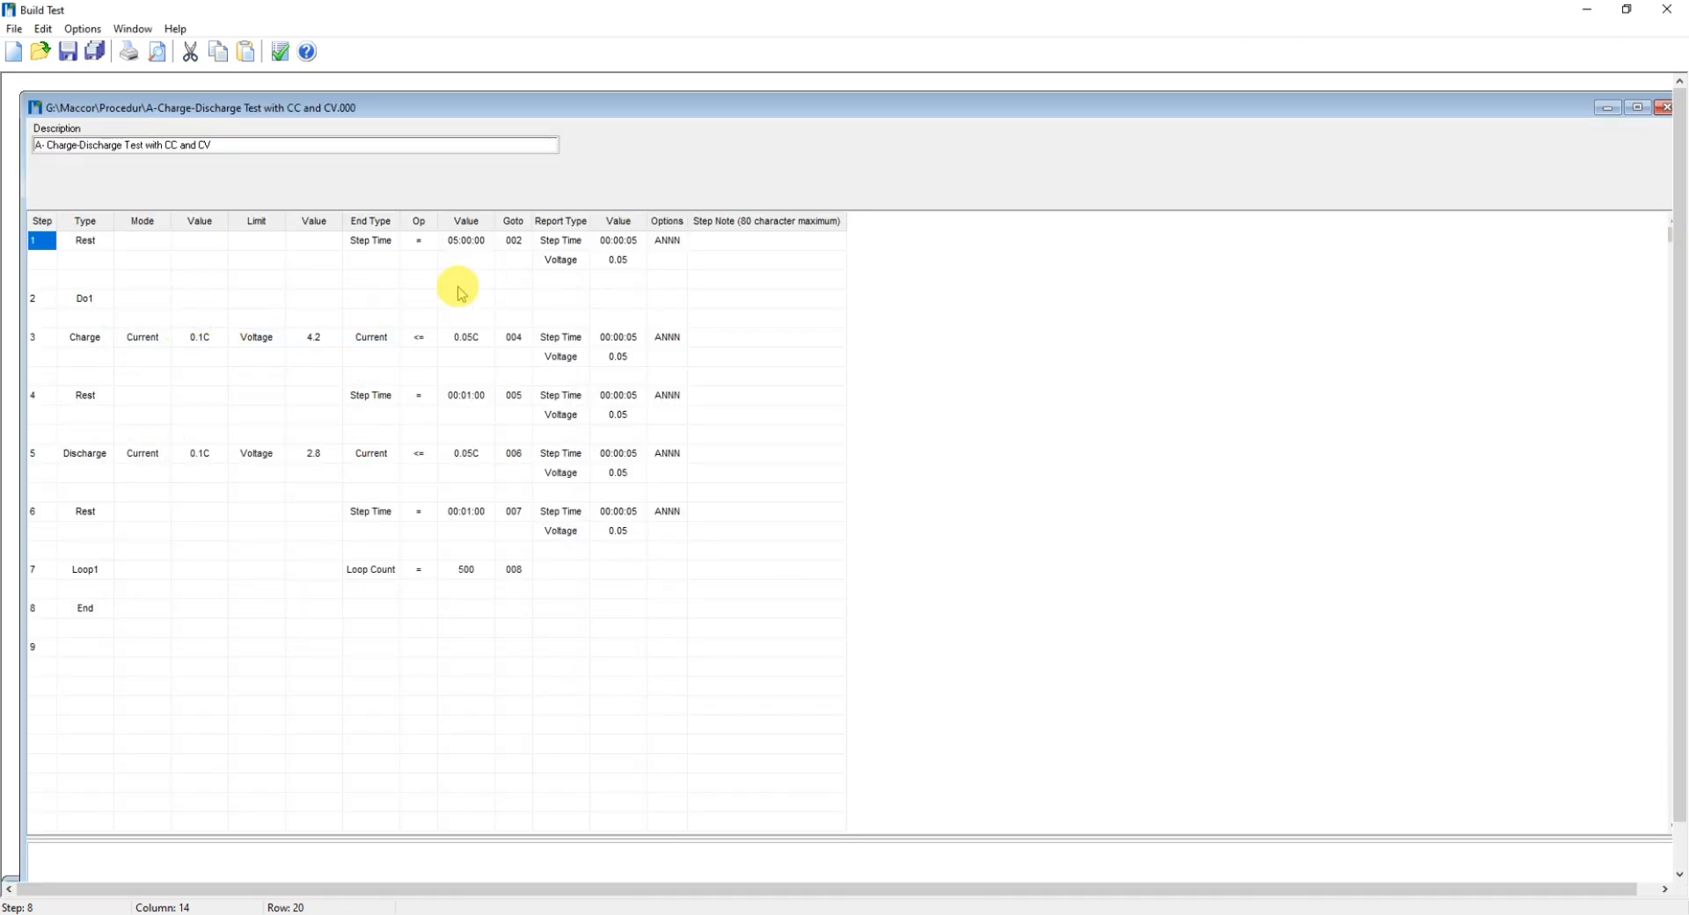
pyautogui.click(1132, 894)
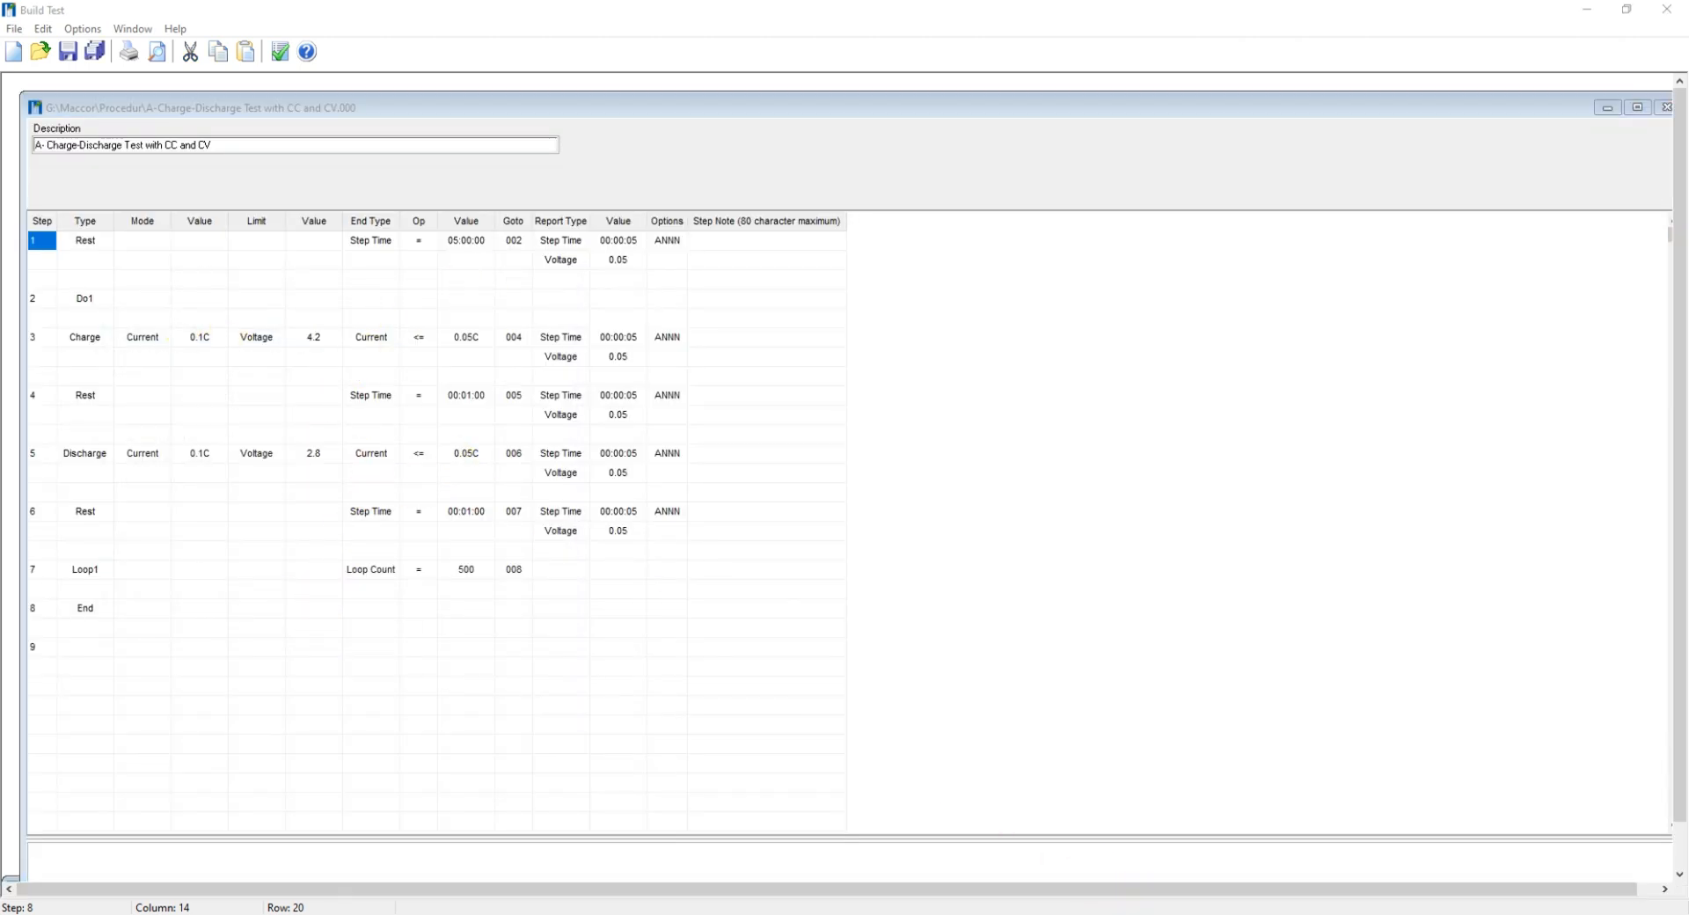